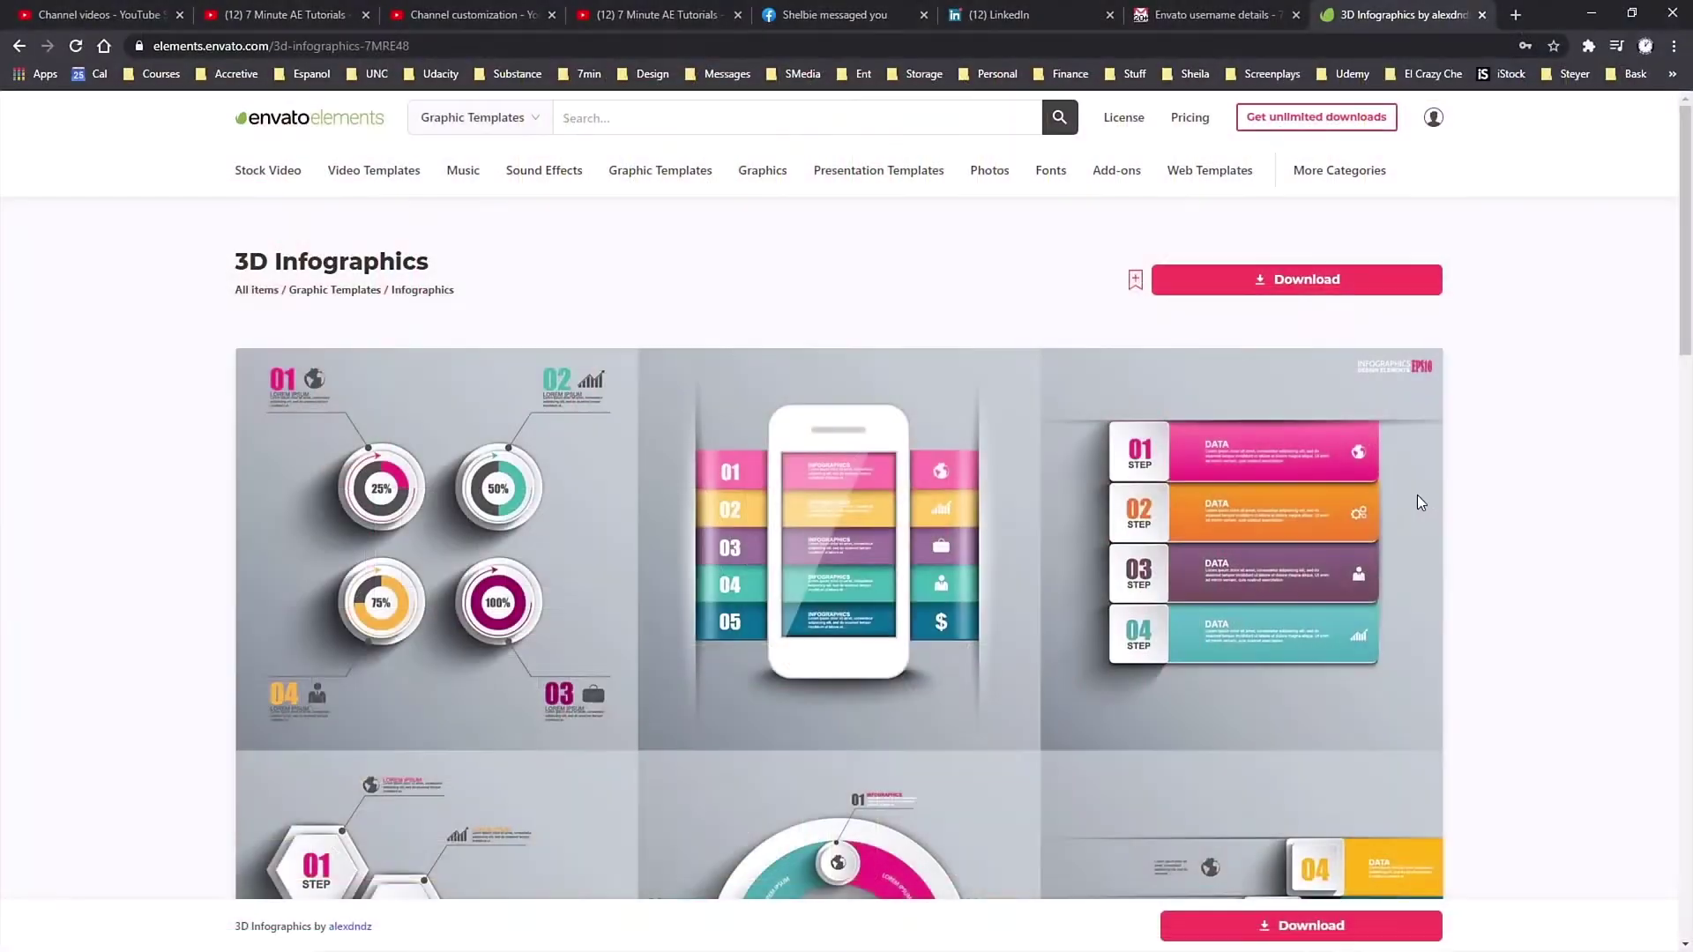
- Scroll through the Envato Elements graphics and stock video listings
scroll(1420, 501, "down", 7)
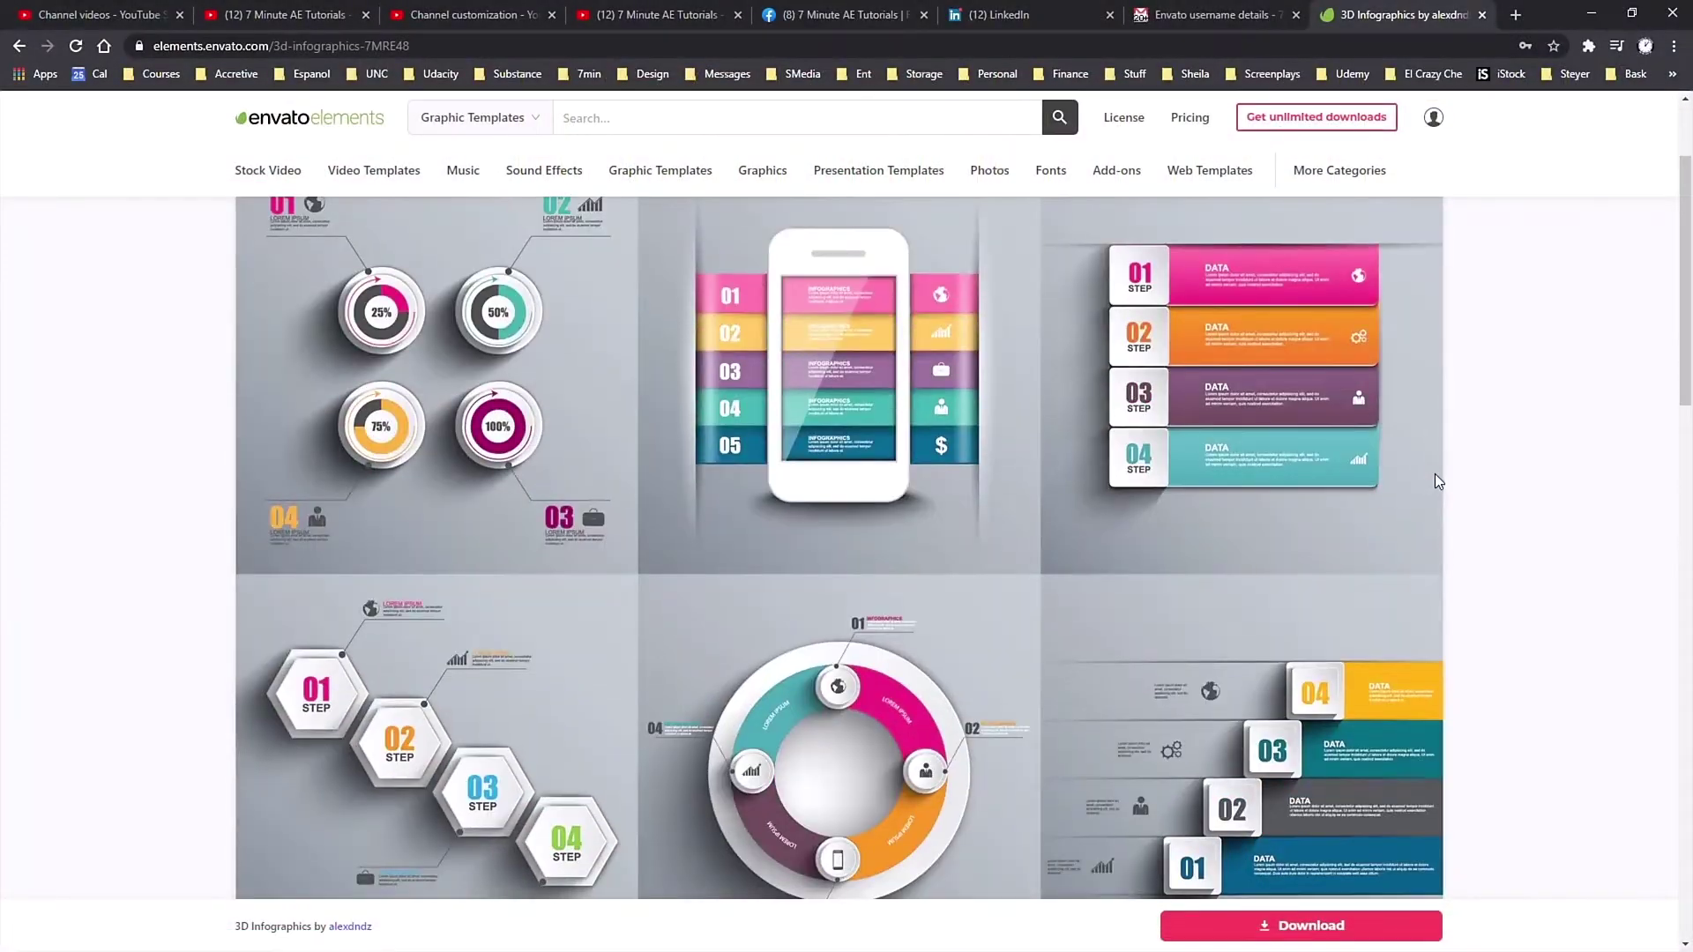
scroll(1445, 464, "up", 5)
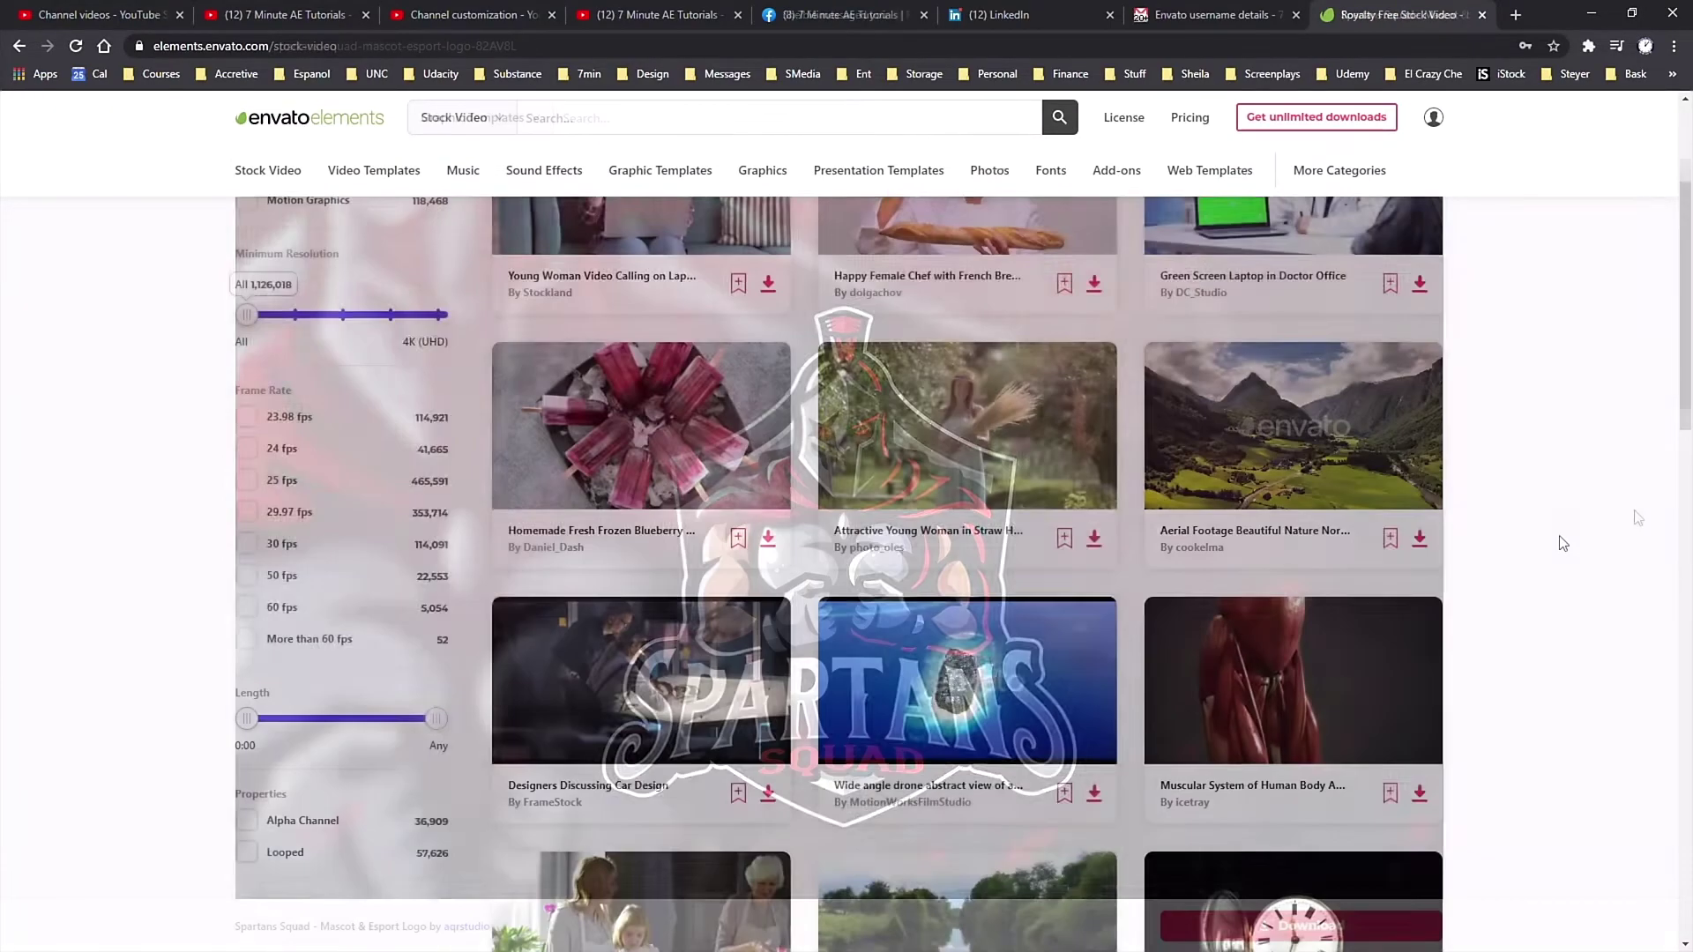
scroll(1559, 536, "down", 6)
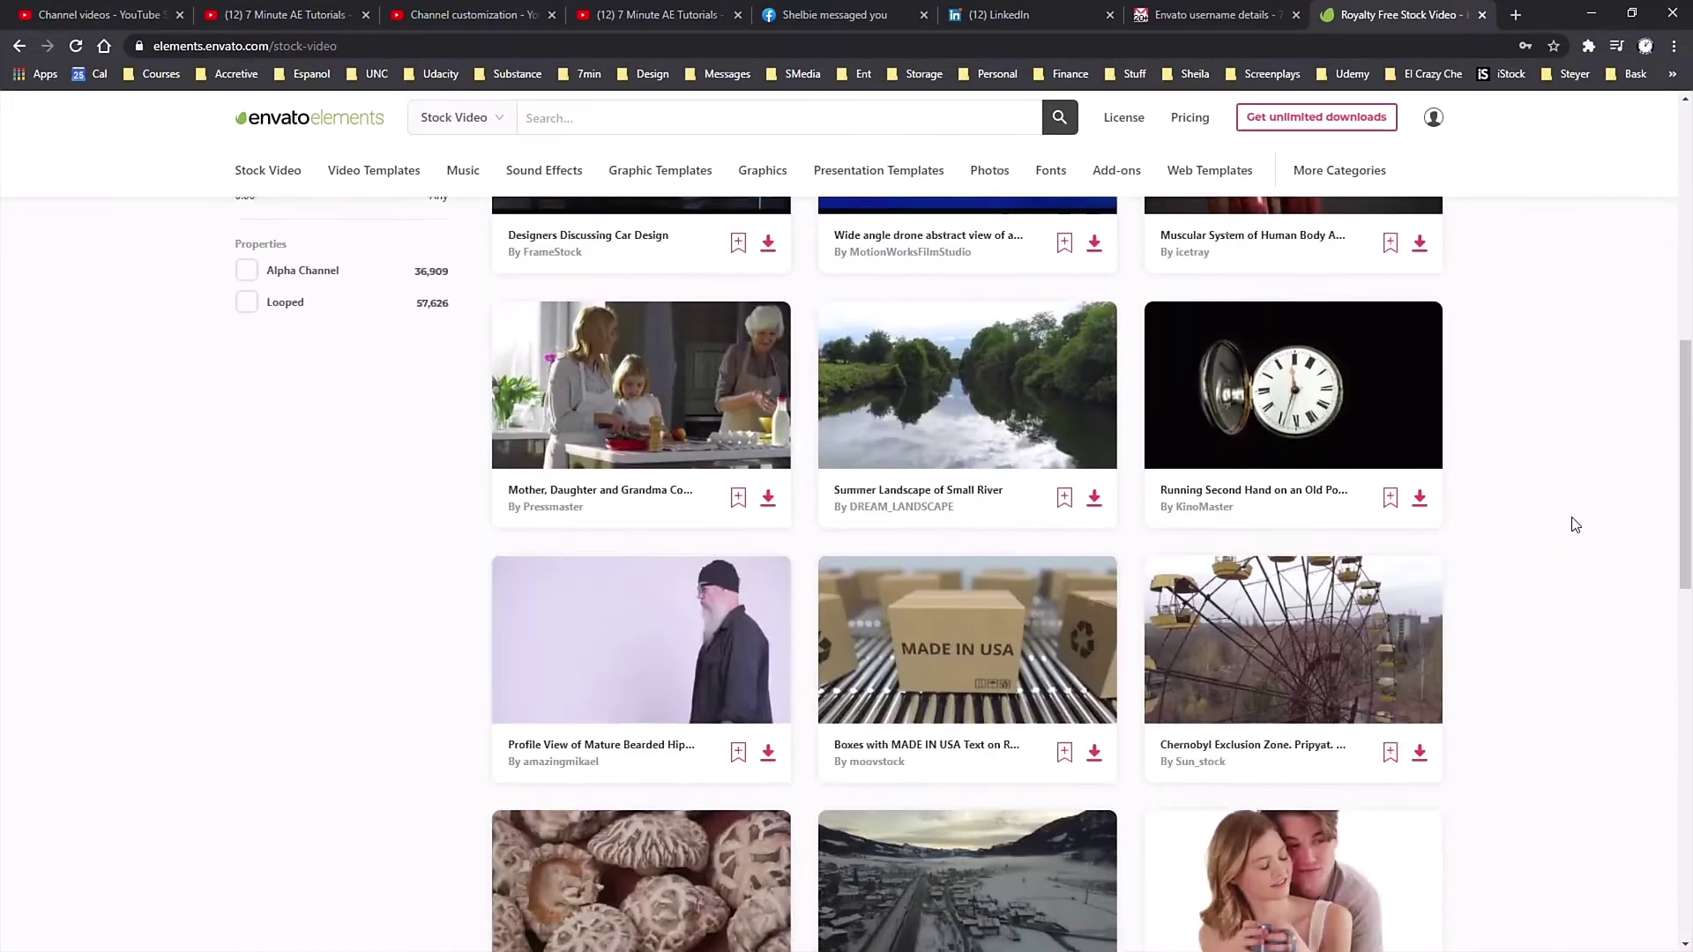
scroll(1576, 524, "down", 3)
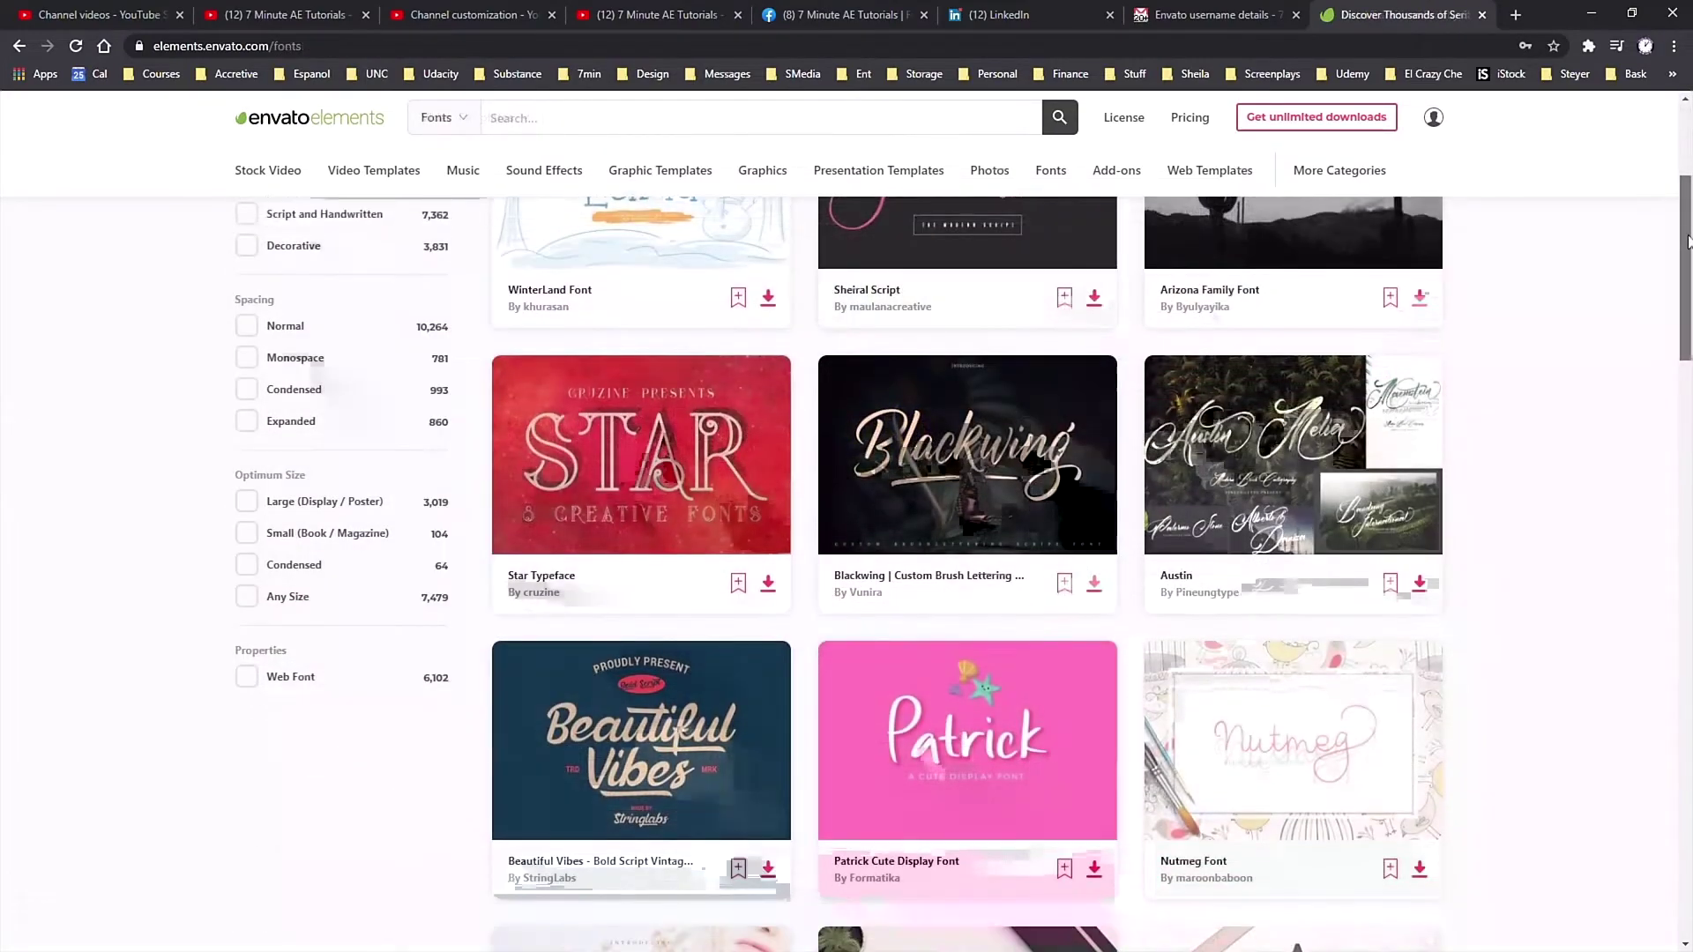
scroll(1689, 239, "down", 5)
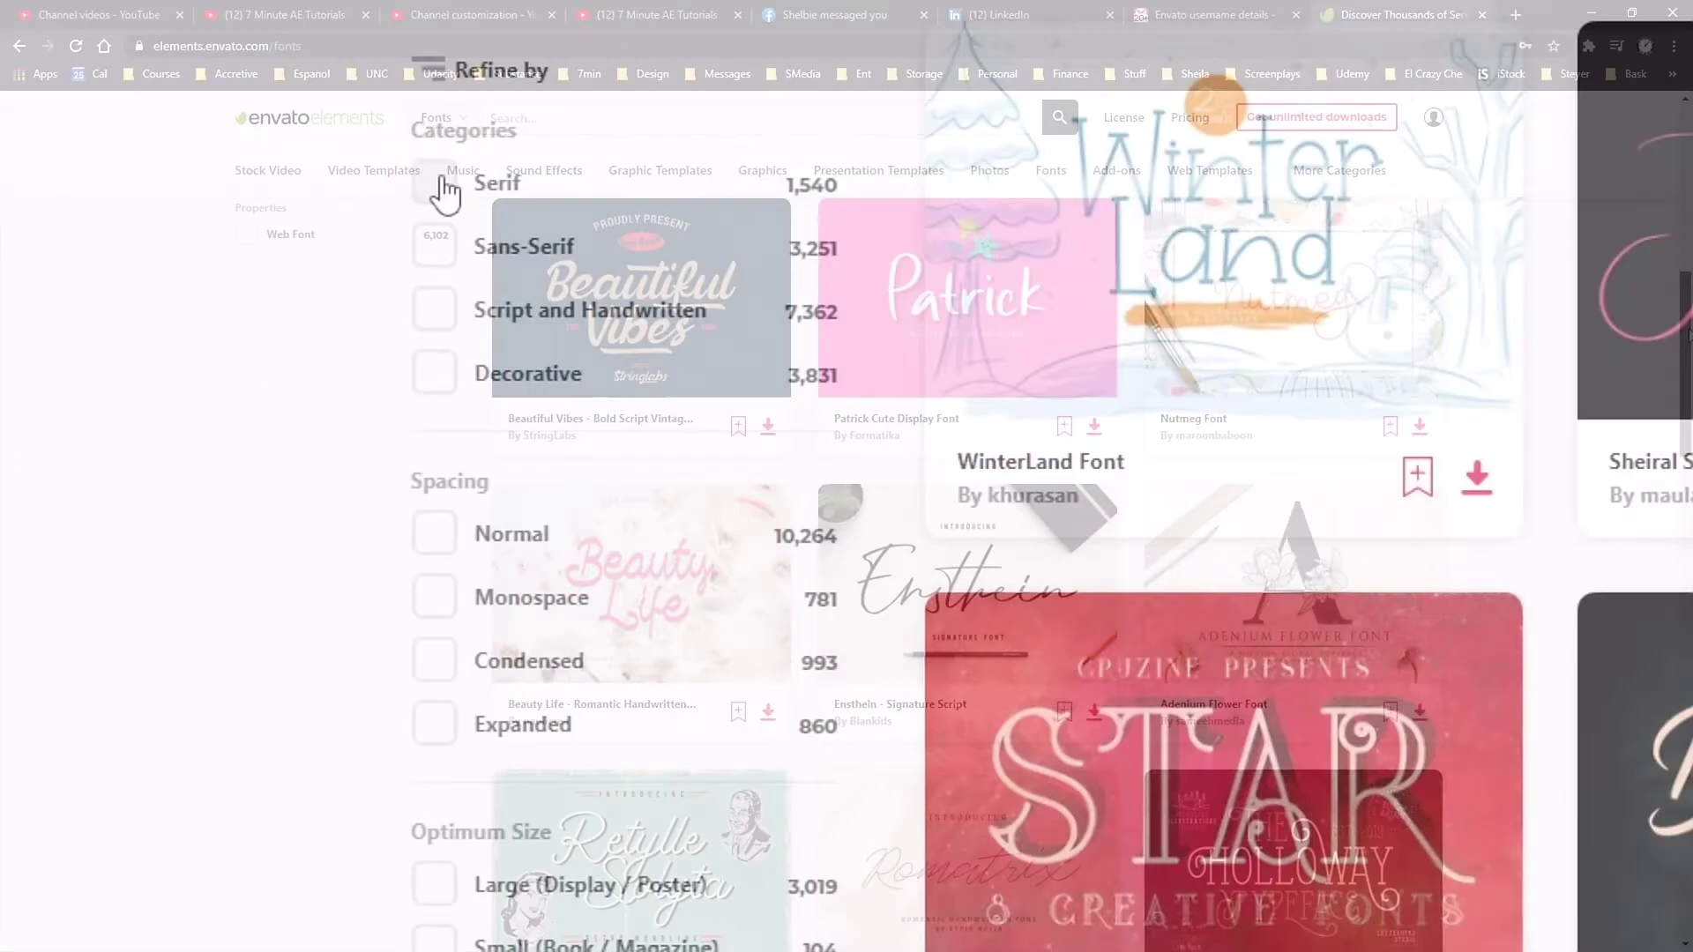
- Filter the font catalogue to Serif, Monospace, Large and Condensed fonts
left_click(436, 183)
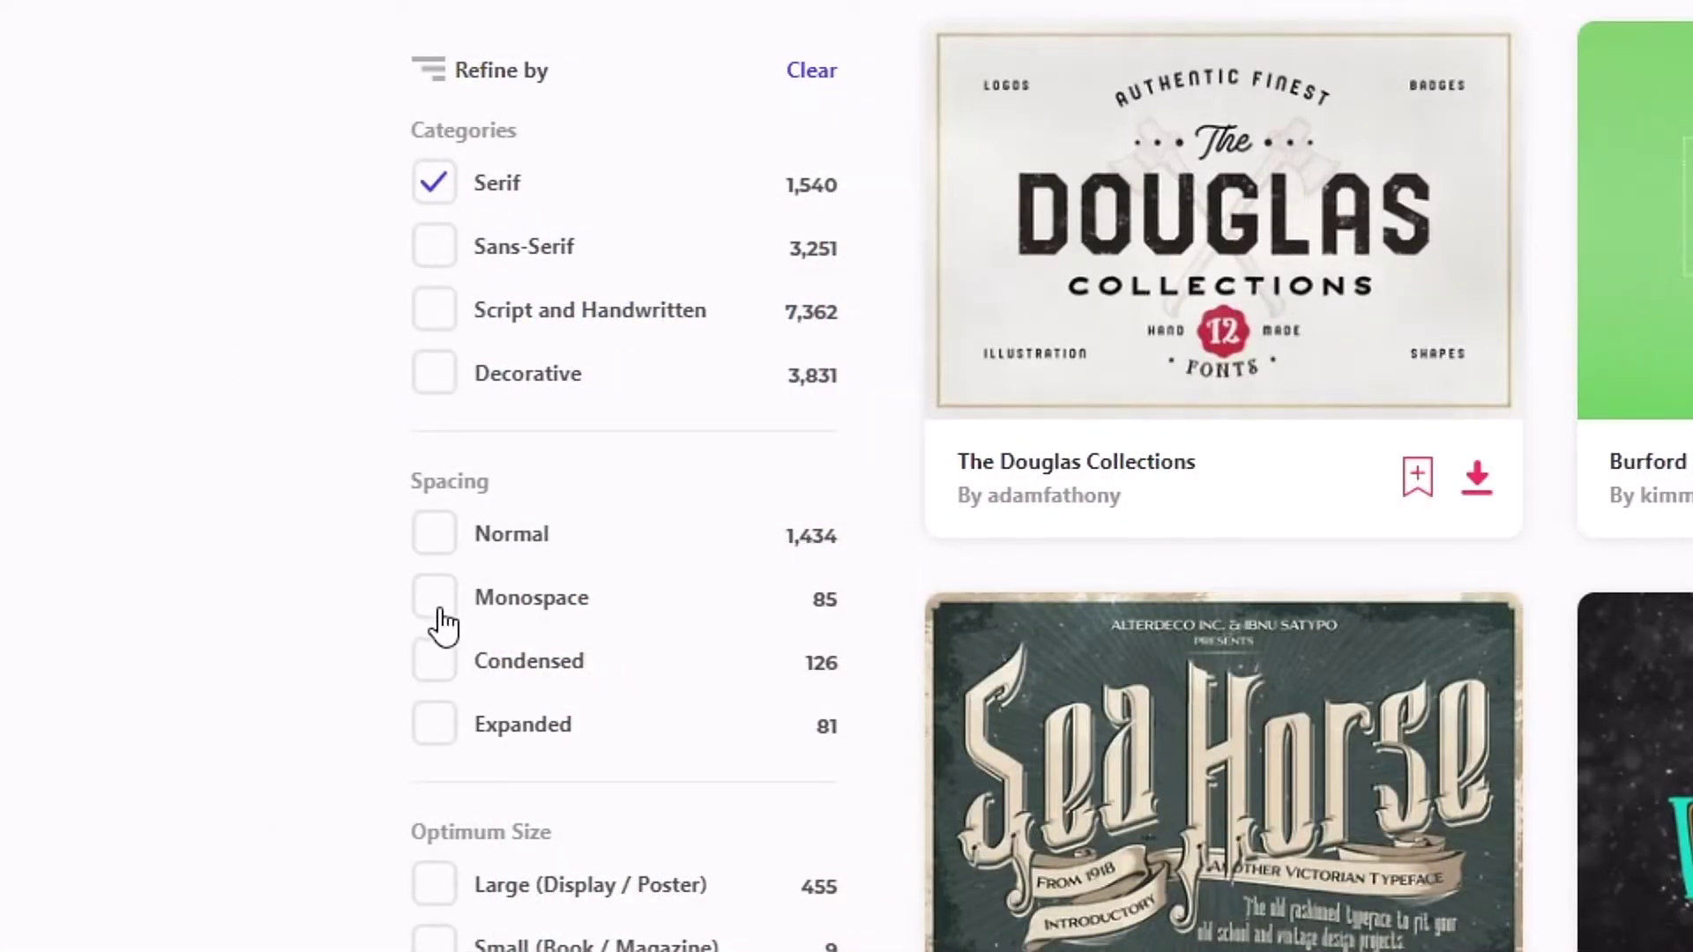
left_click(436, 600)
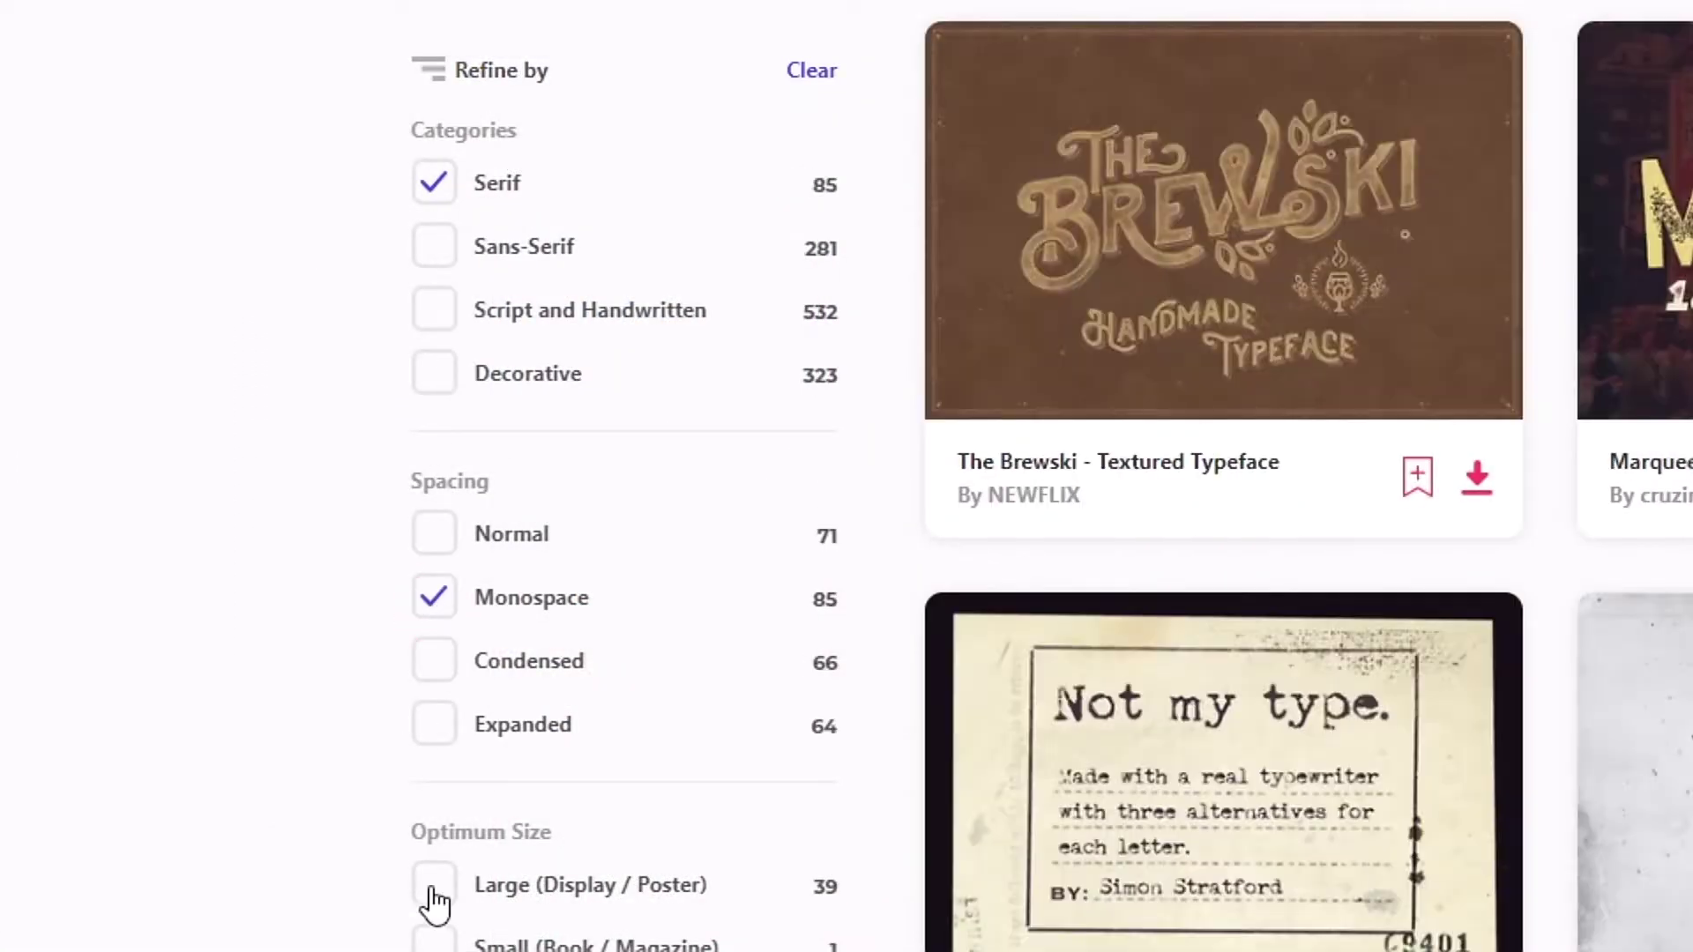
left_click(433, 886)
left_click(436, 662)
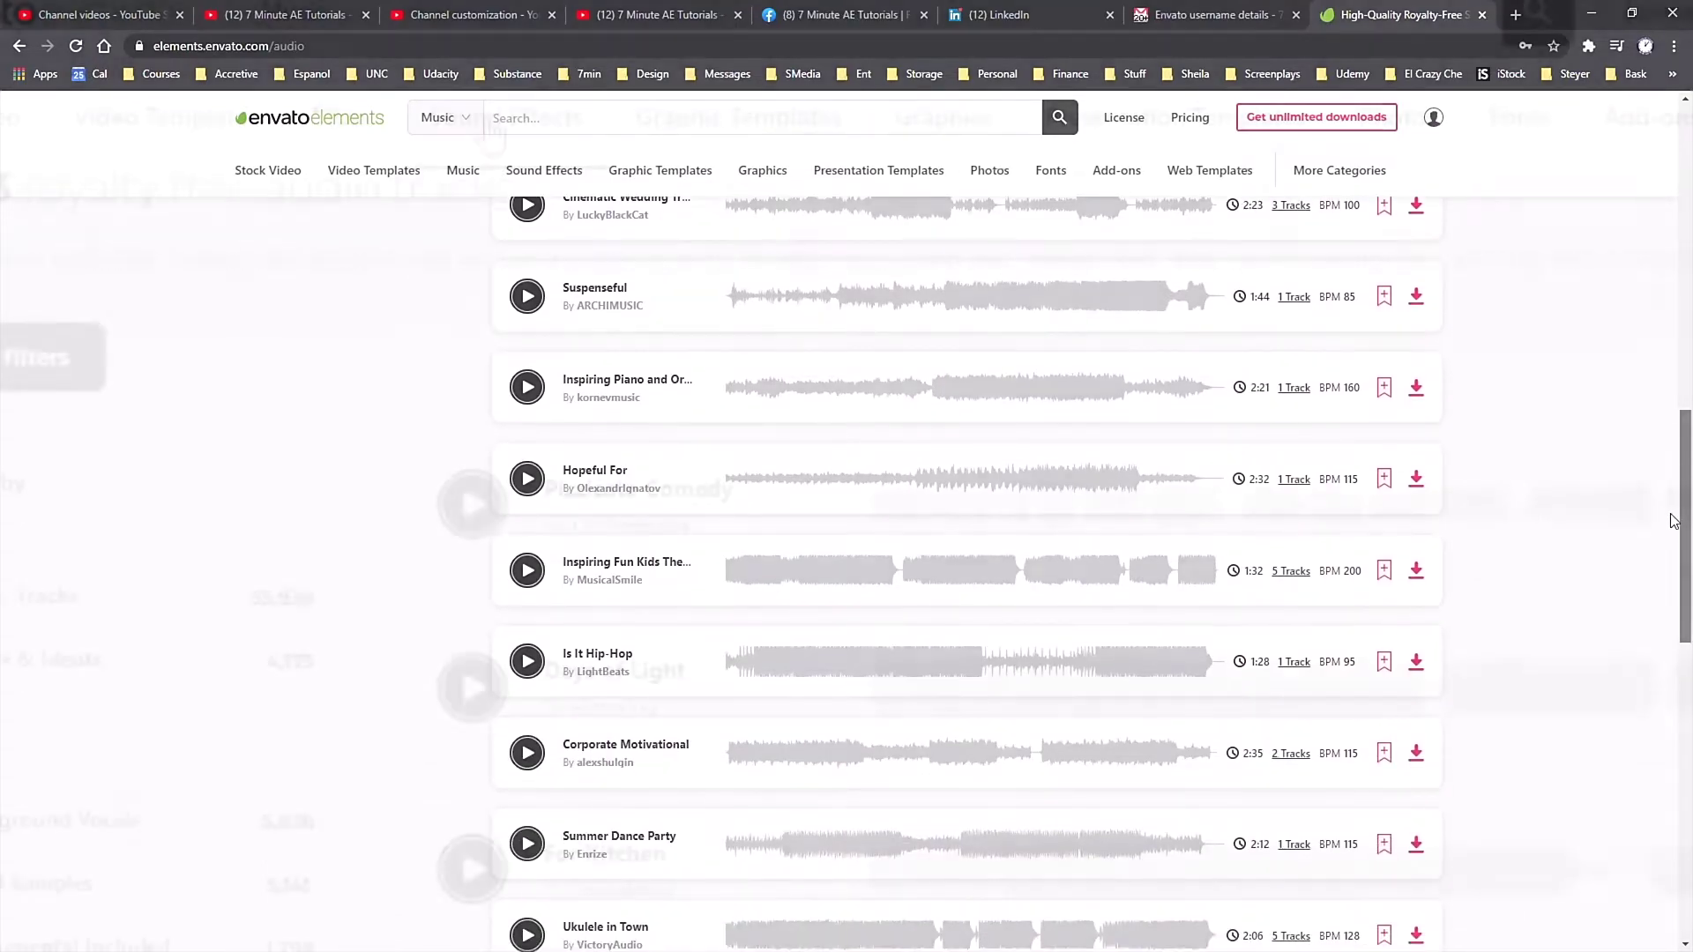
- In Sound Effects, play the Ice Skating Spins 3 sound, then scroll further through the listings
left_click(545, 170)
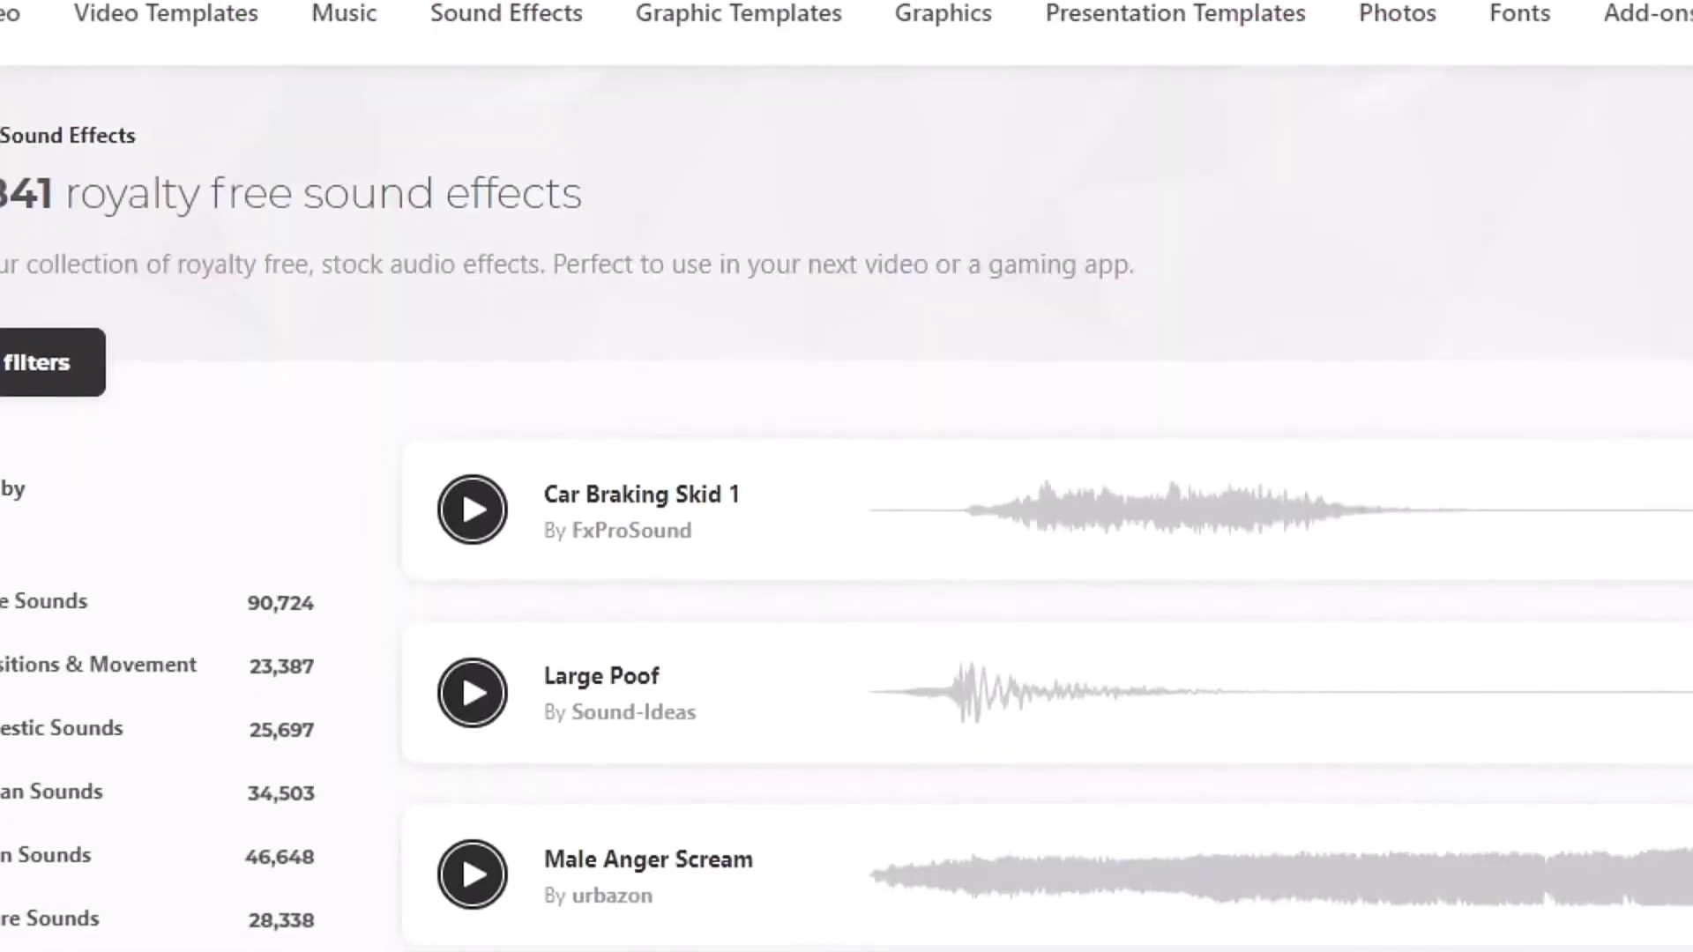
scroll(881, 680, "down", 3)
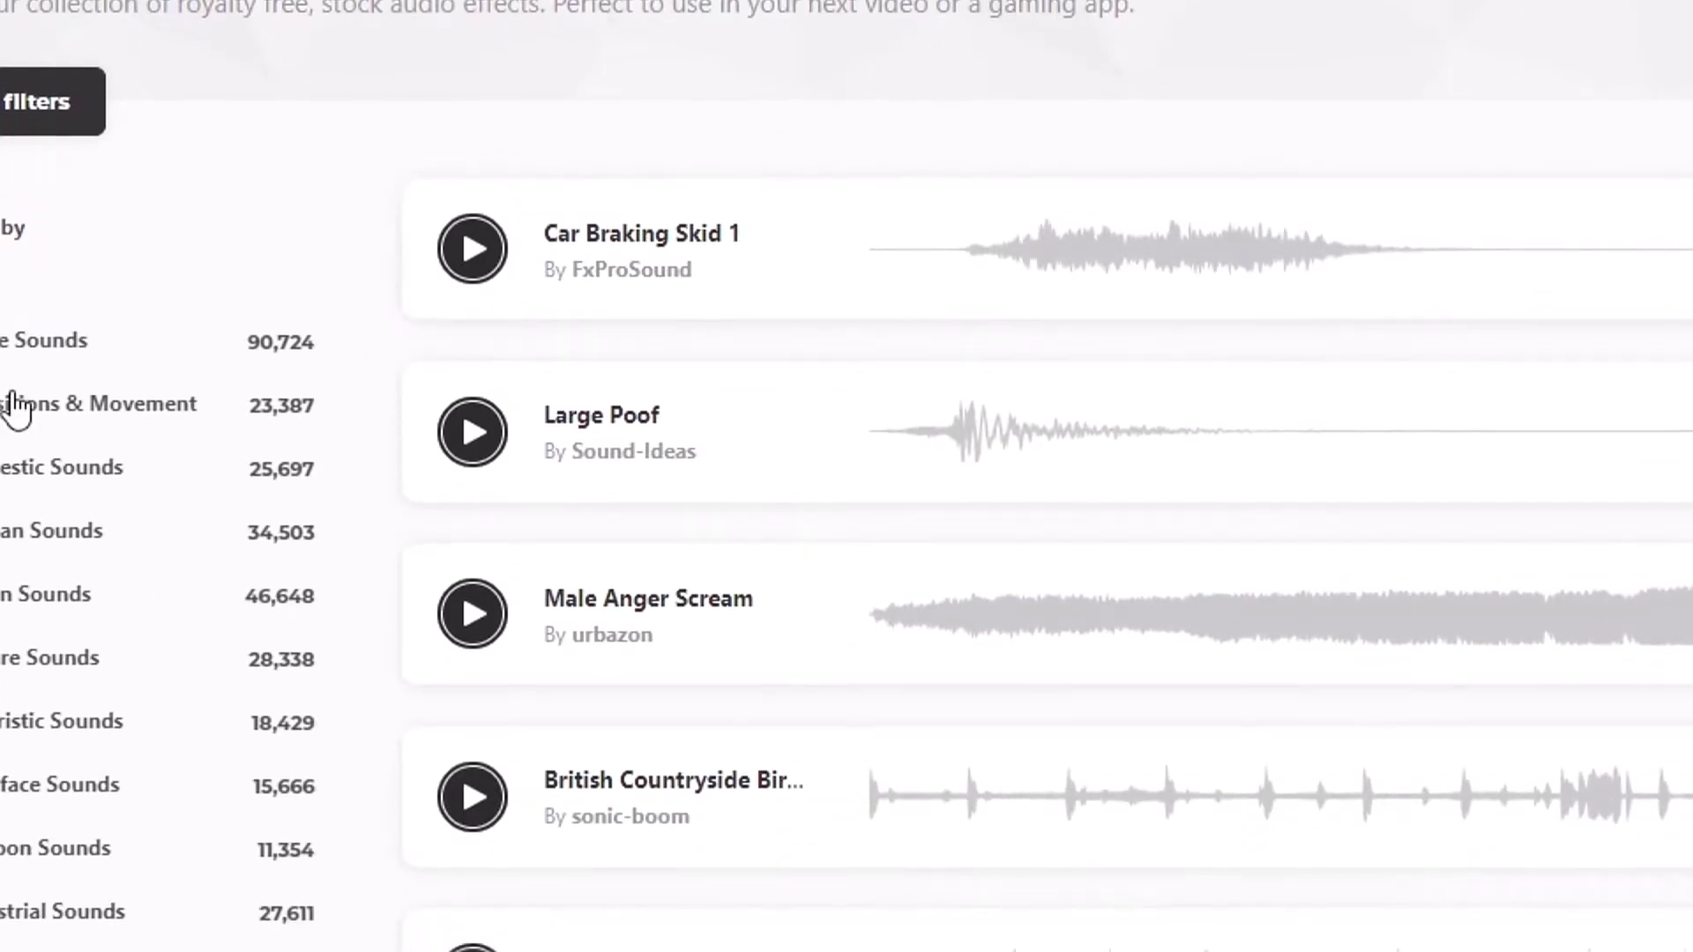
scroll(14, 407, "down", 5)
left_click(473, 569)
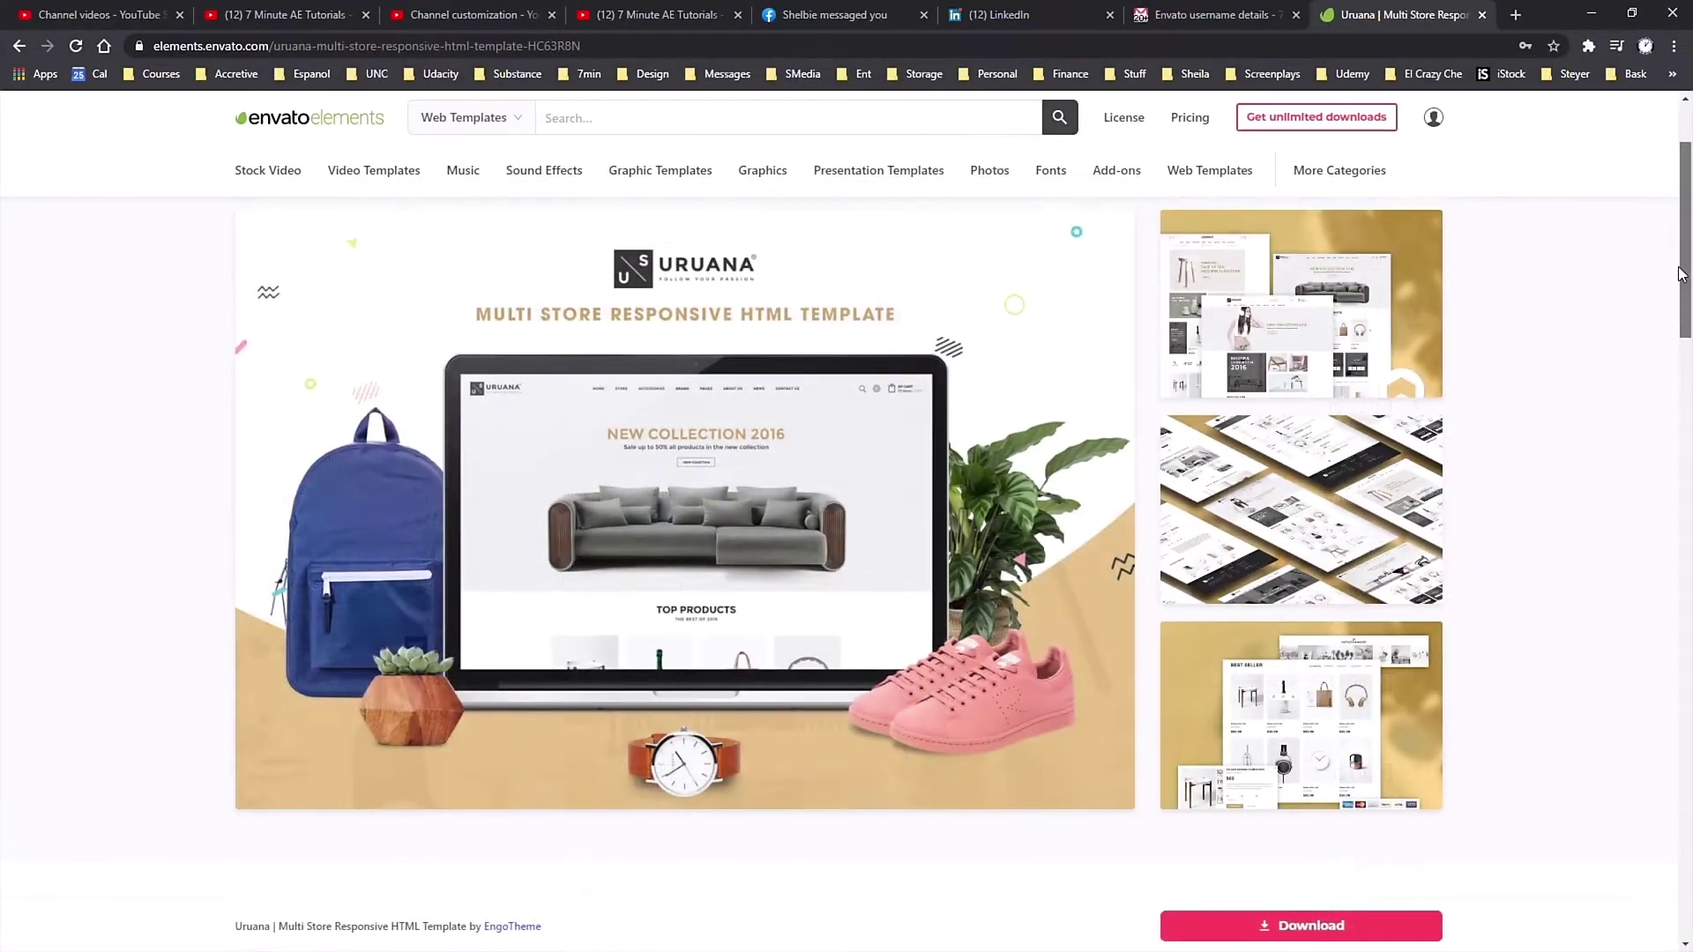
left_click_drag(1681, 273, 1678, 268)
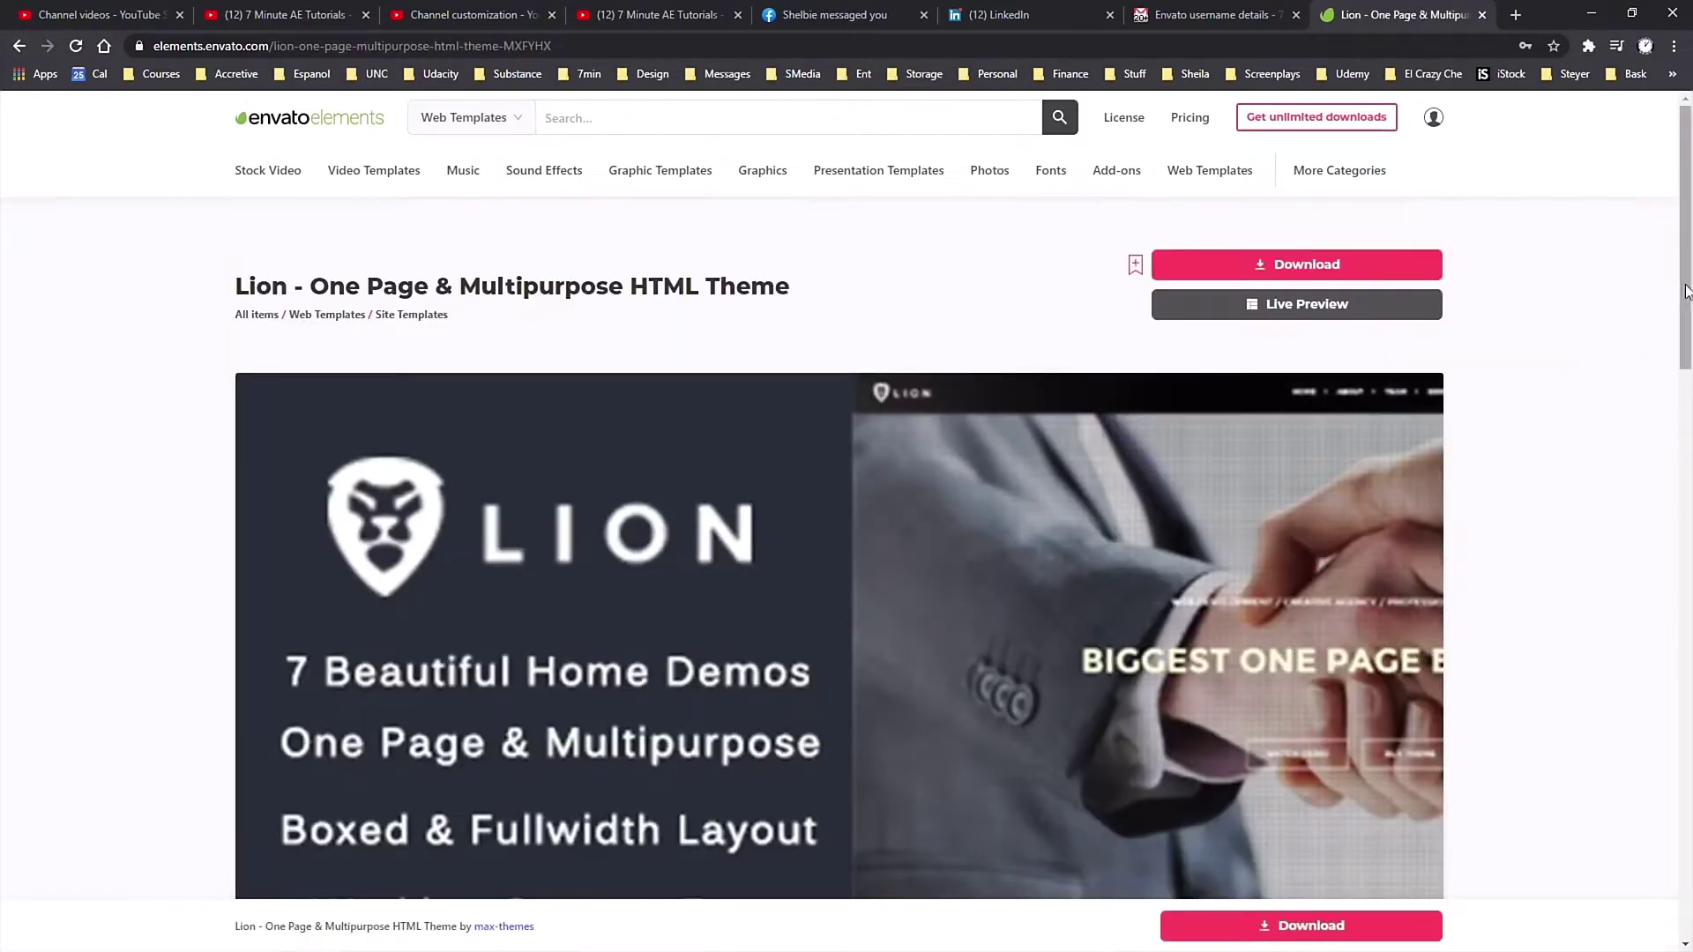
left_click_drag(1686, 291, 1690, 339)
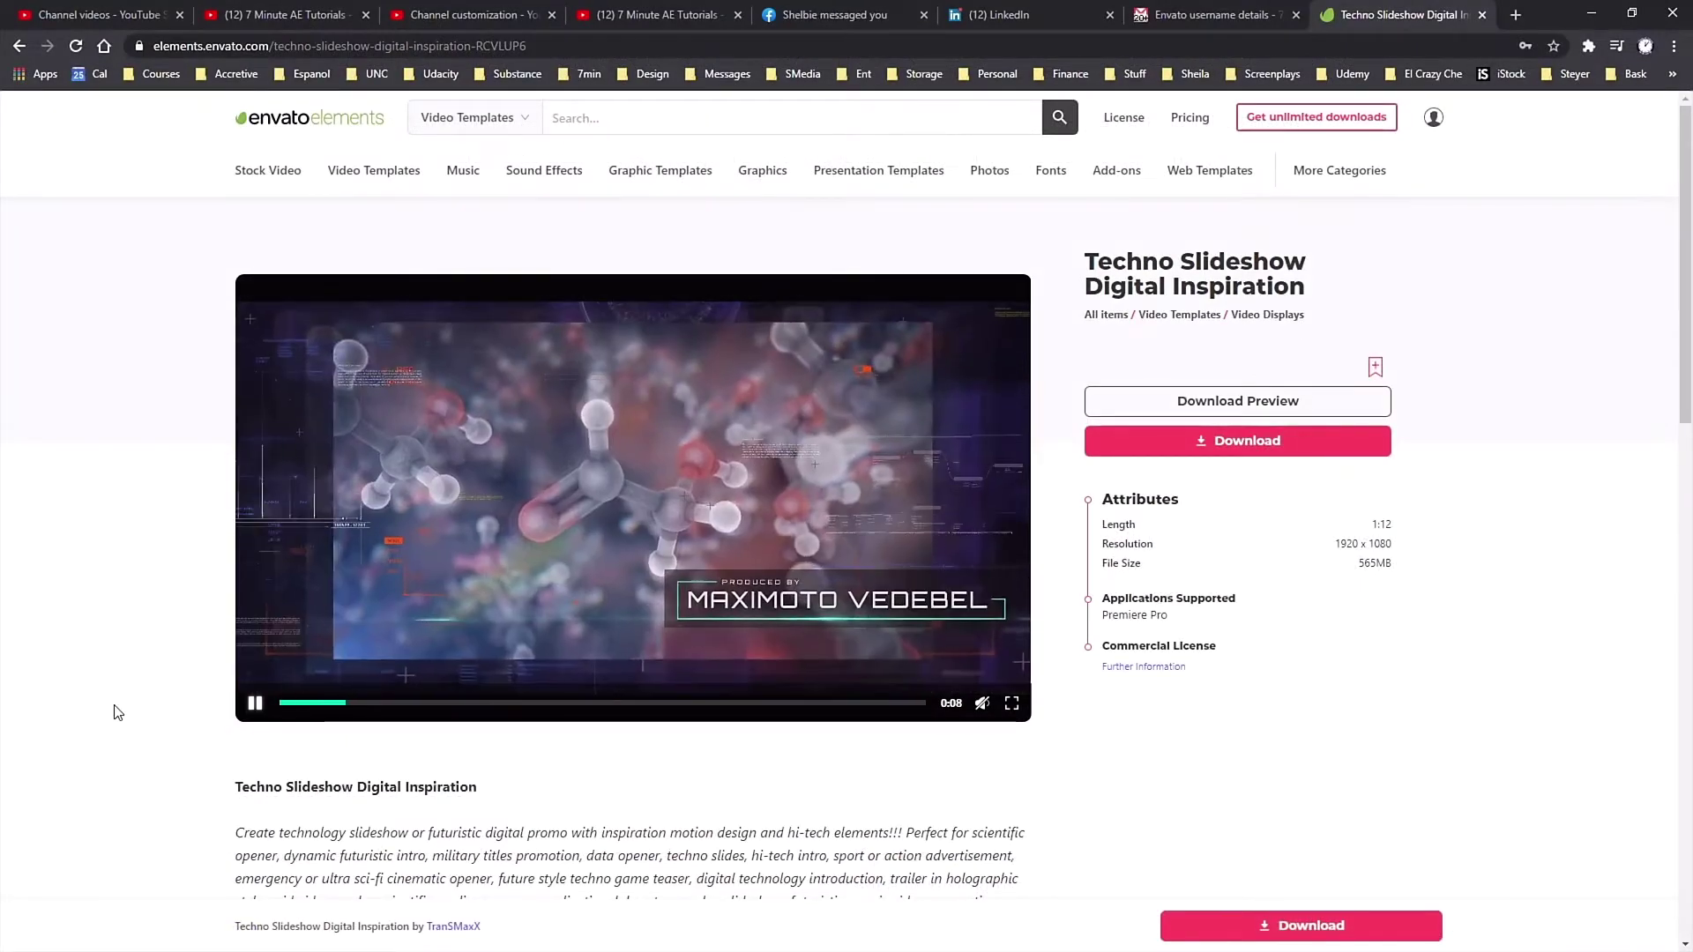
- Go back through the Hi-Tech, Clean Corporate, Modern, Magic Swish and Christmas Opener template pages
left_click(17, 49)
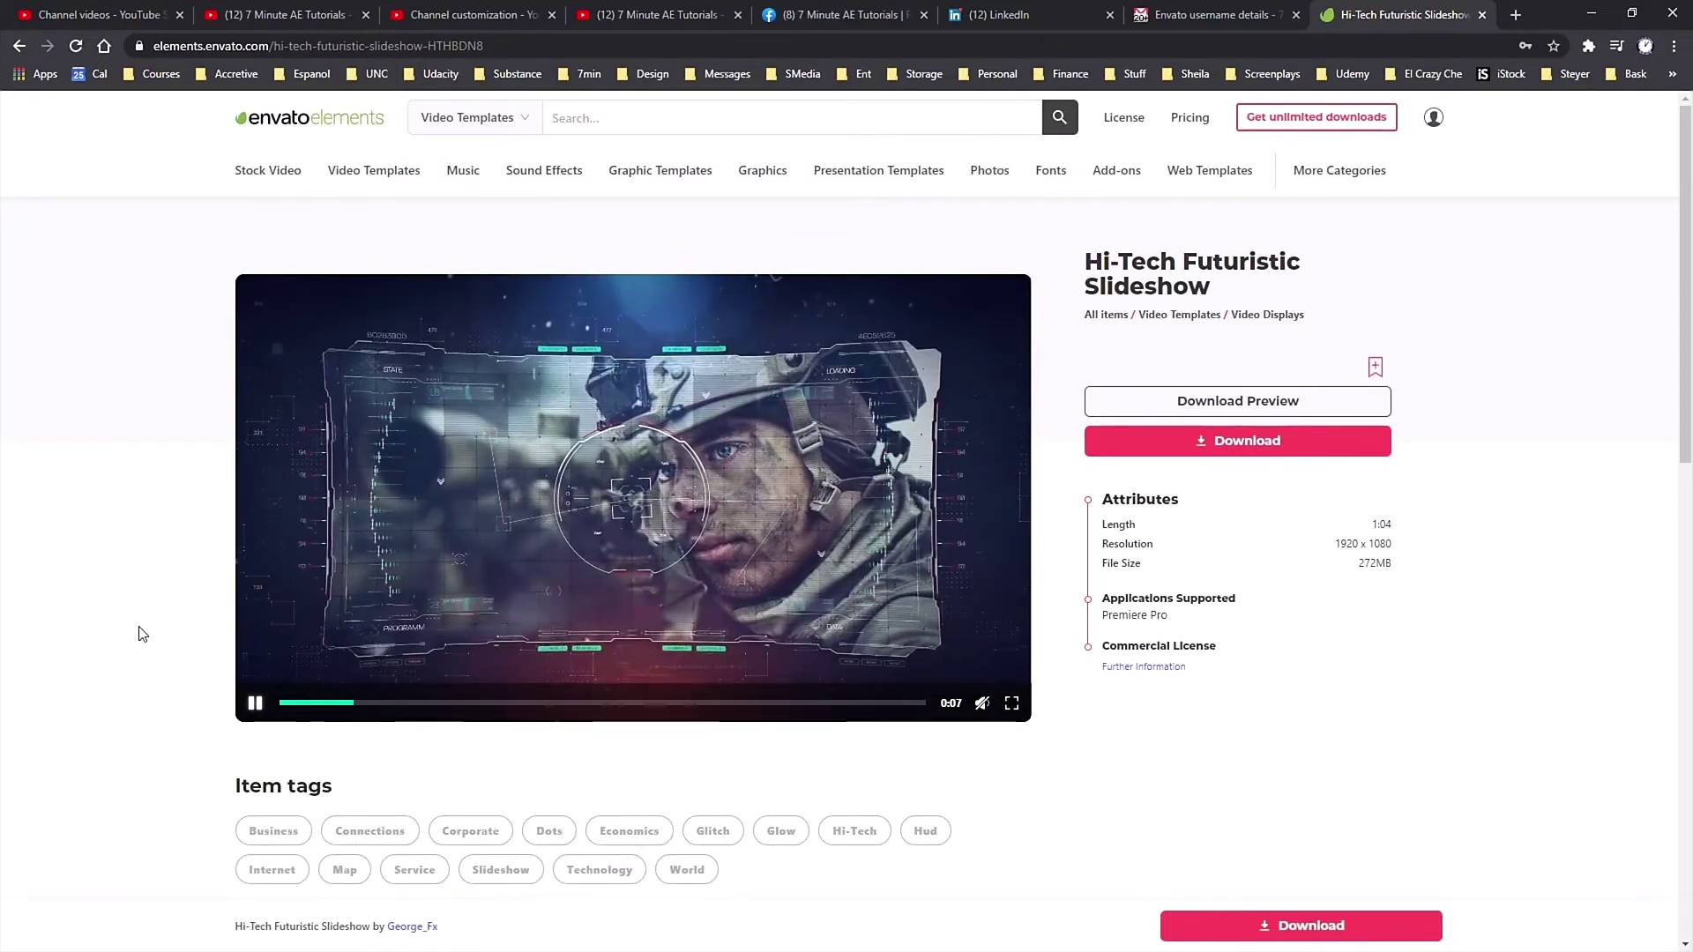
key("alt+Left")
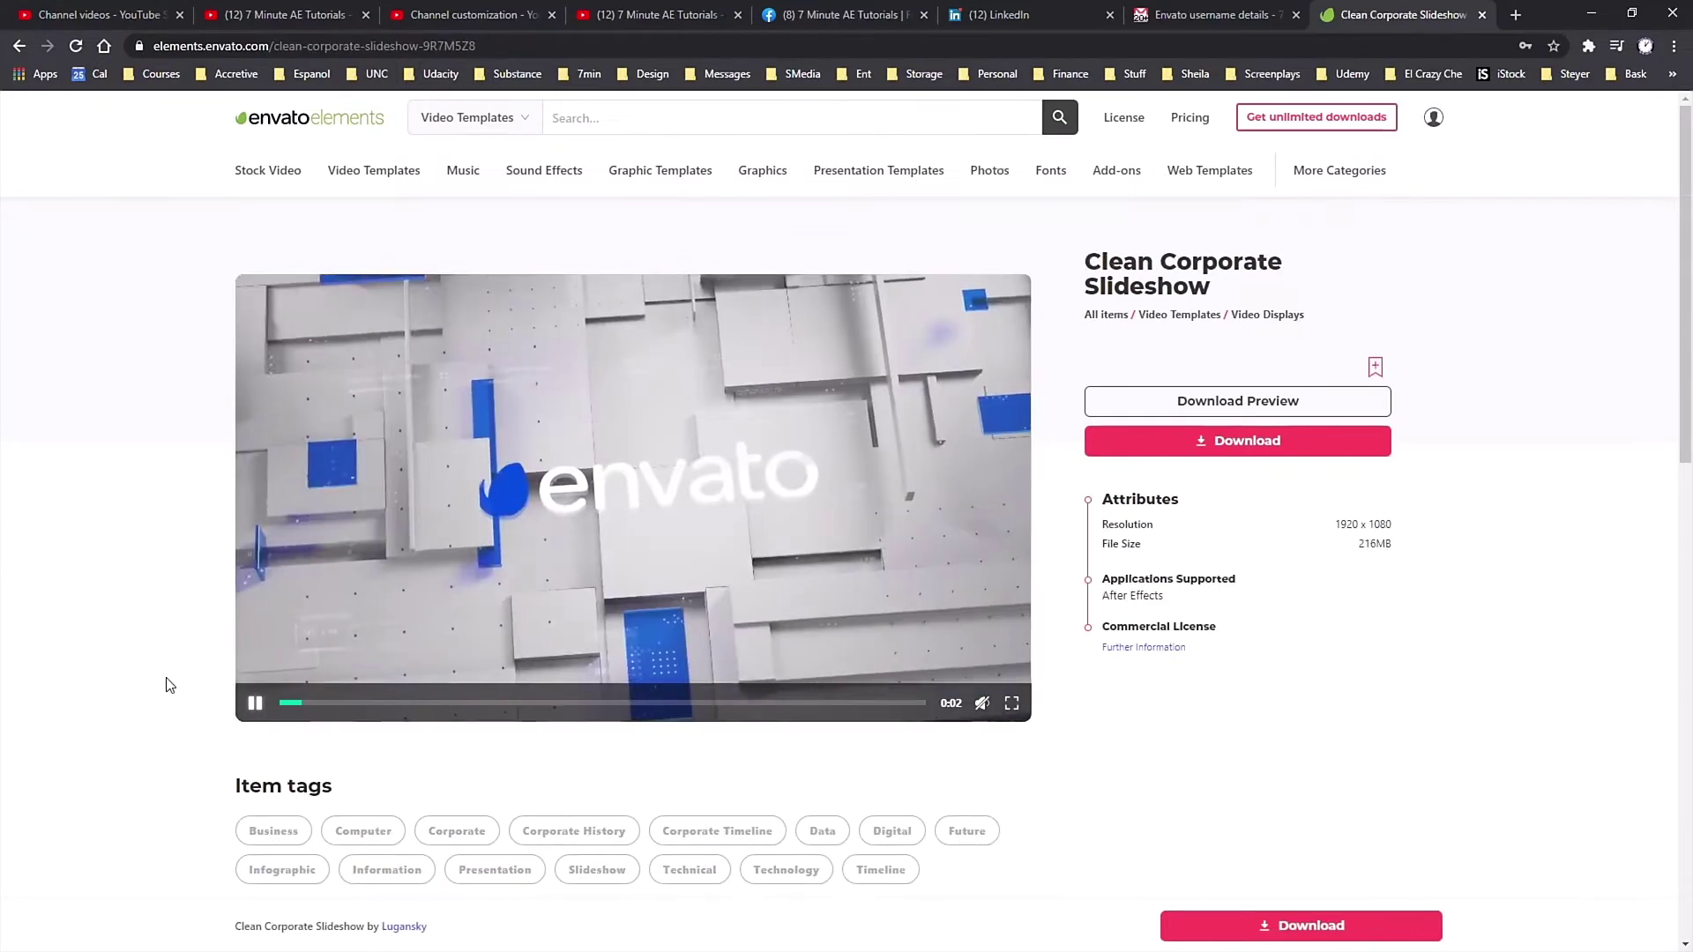
key("alt+Left")
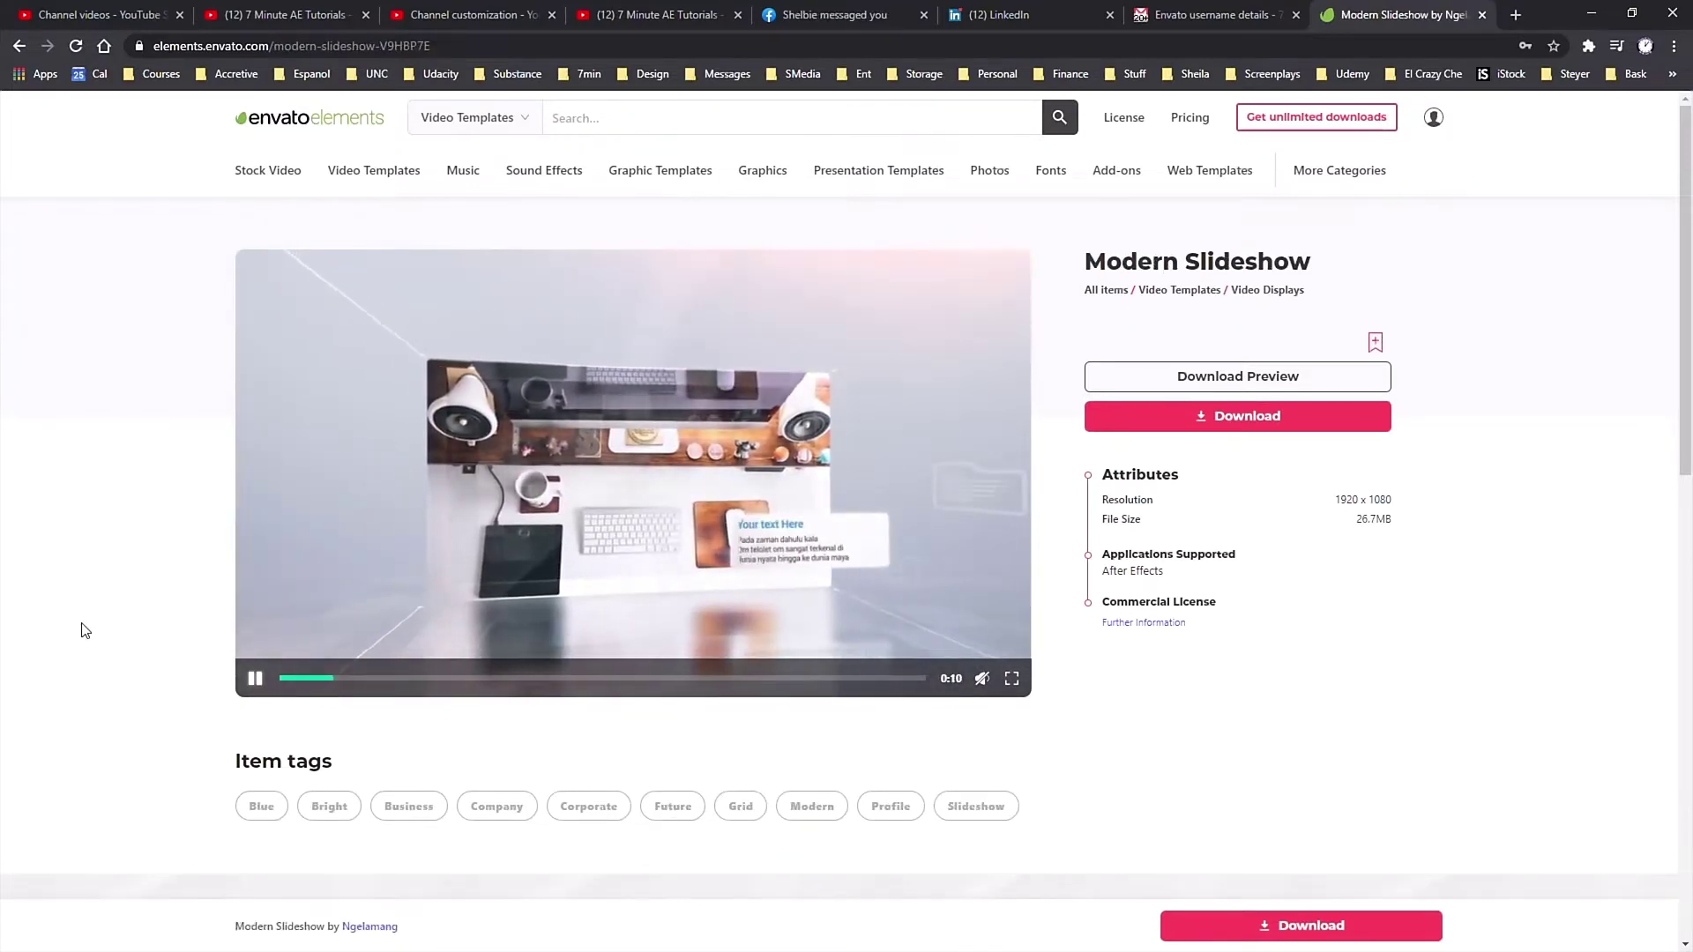
key("alt+Left")
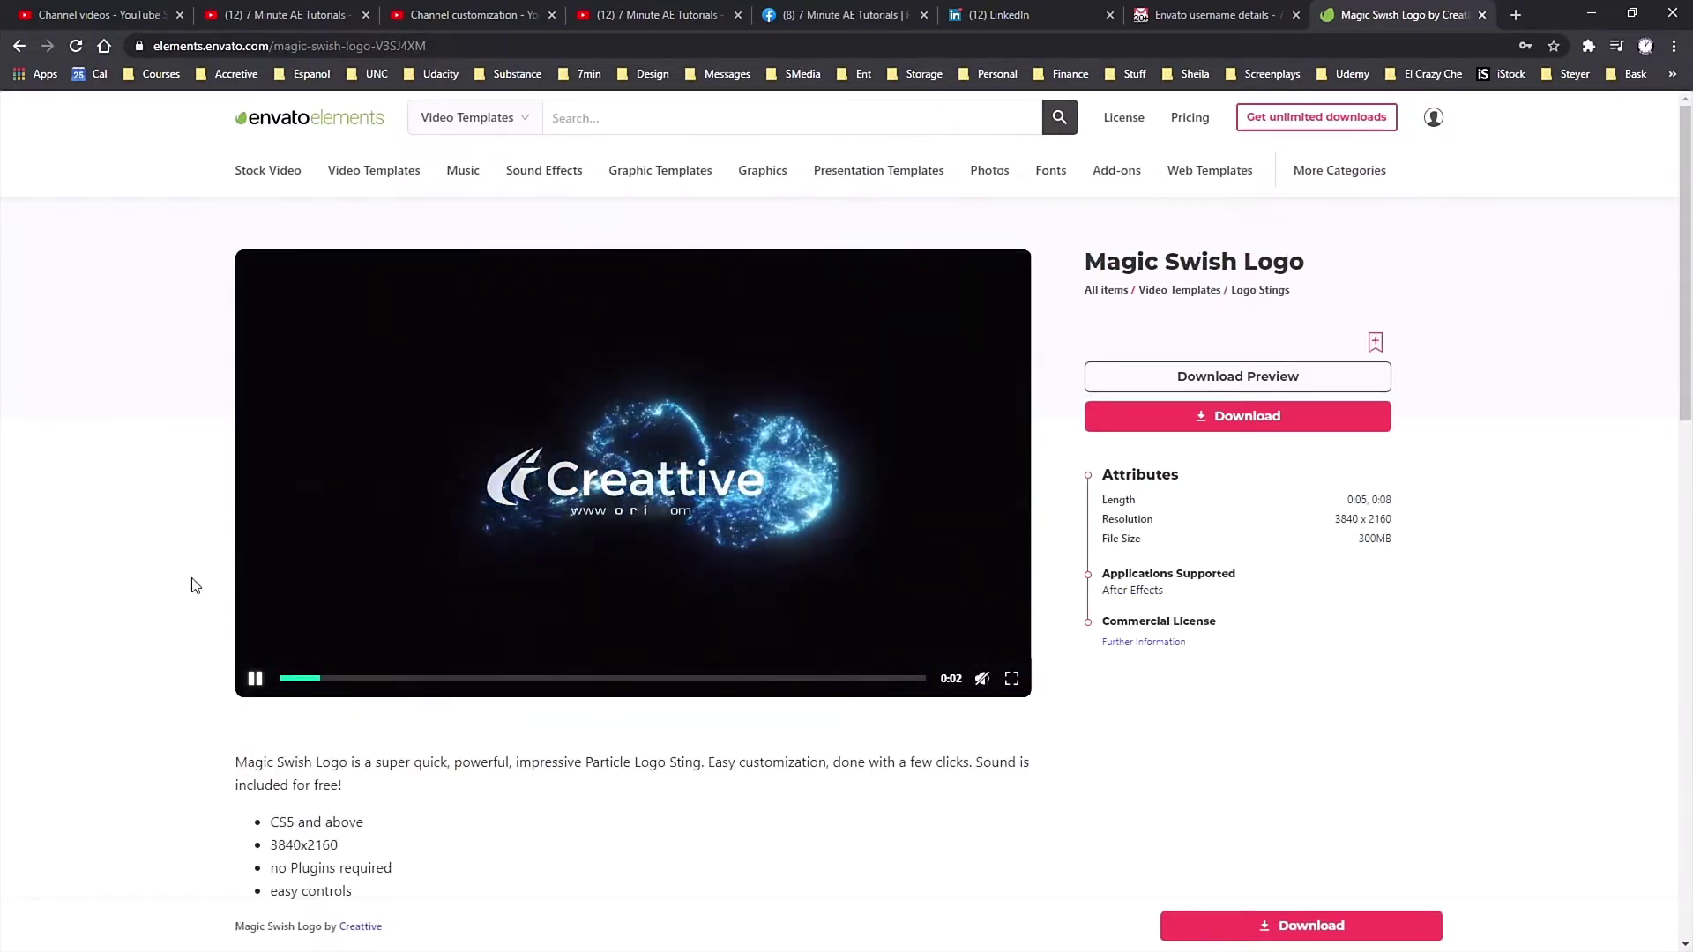
key("alt+Left")
key("alt+Left")
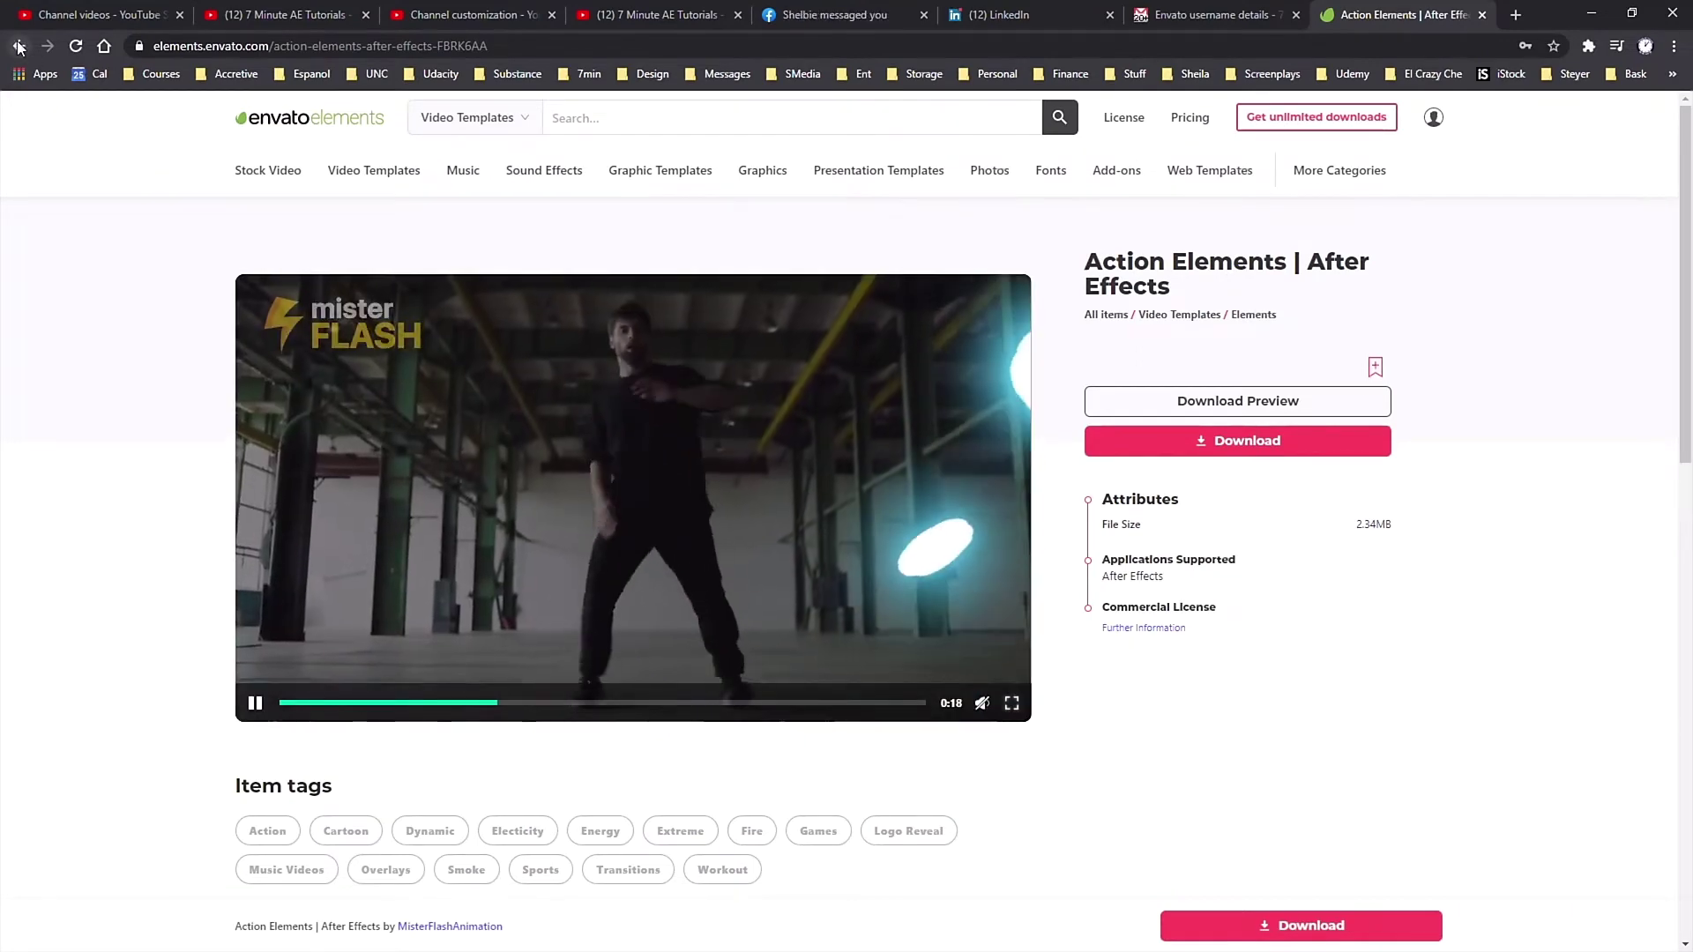
- From the video templates listing, open Digital Parallax and play its preview full screen
key("alt+Left")
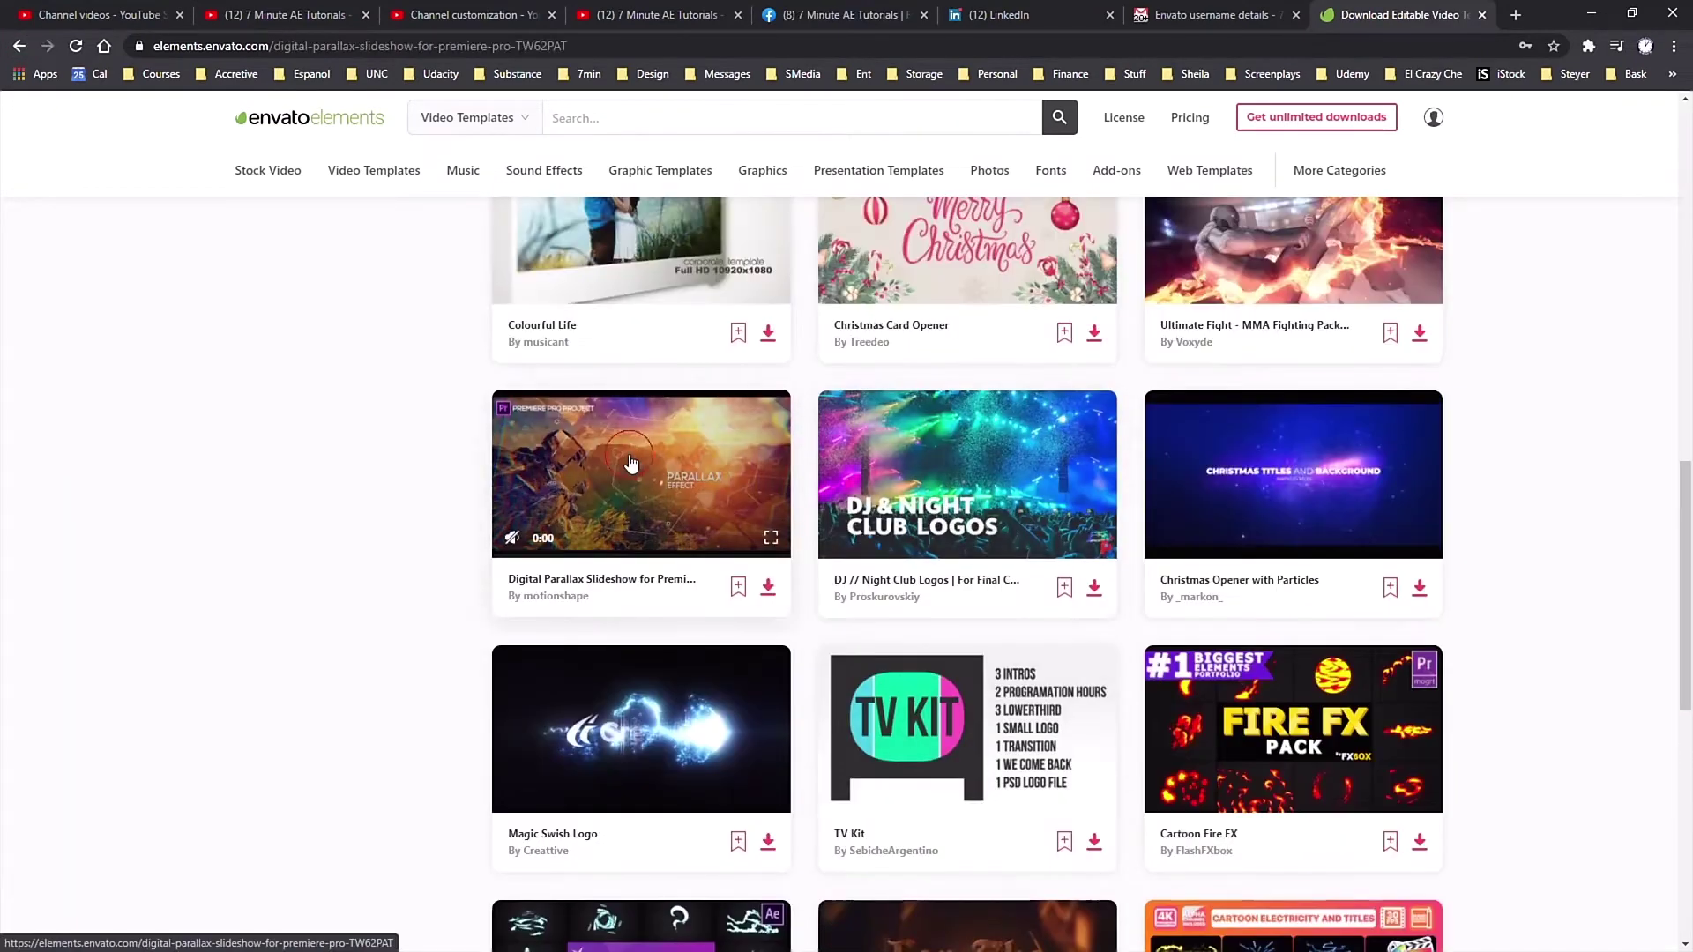
left_click(631, 464)
left_click(1011, 727)
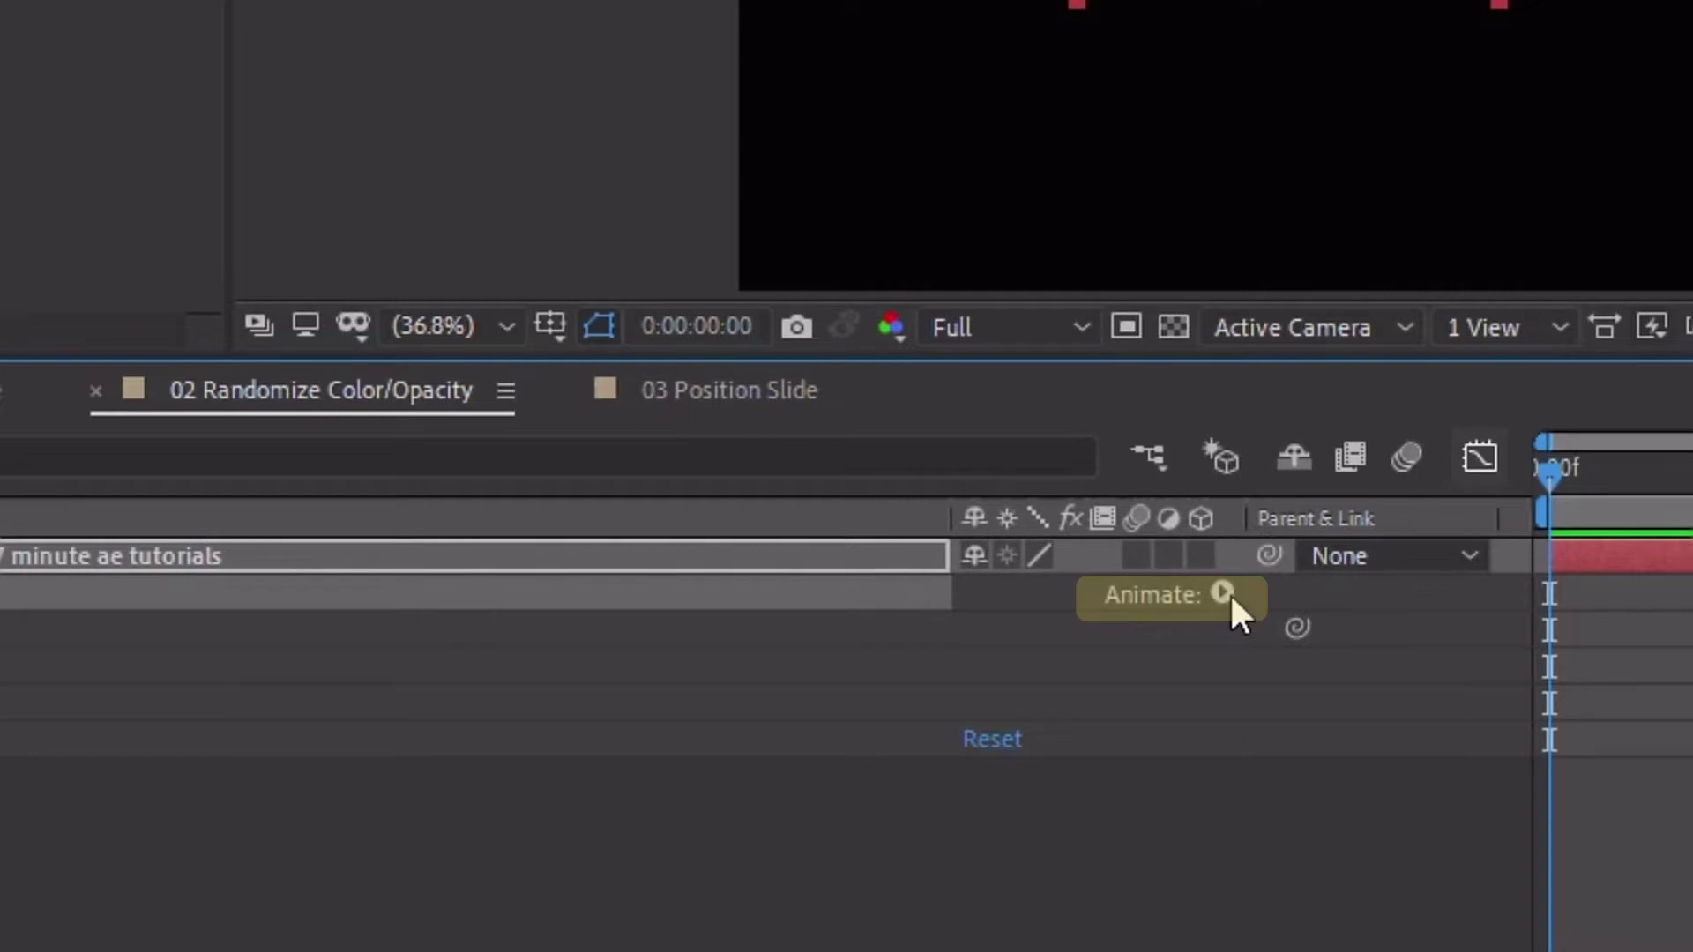
- Add an RGB Fill Color animator to the title text and name it COLOR
left_click(1223, 593)
mouse_move(1293, 705)
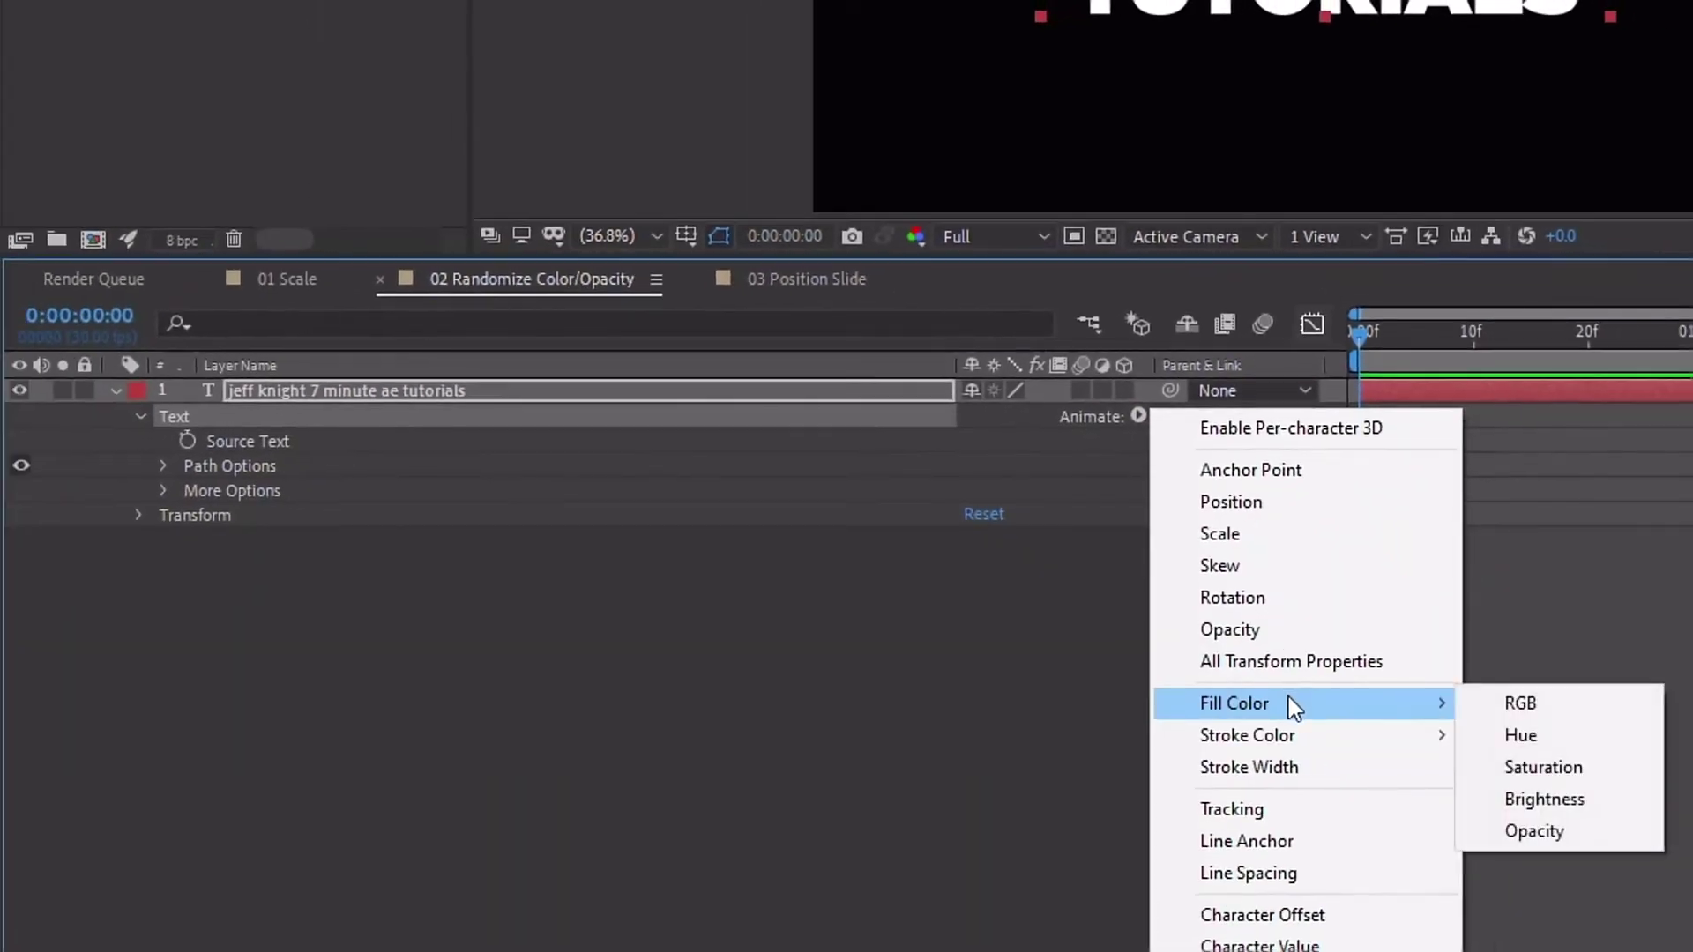
left_click(1517, 704)
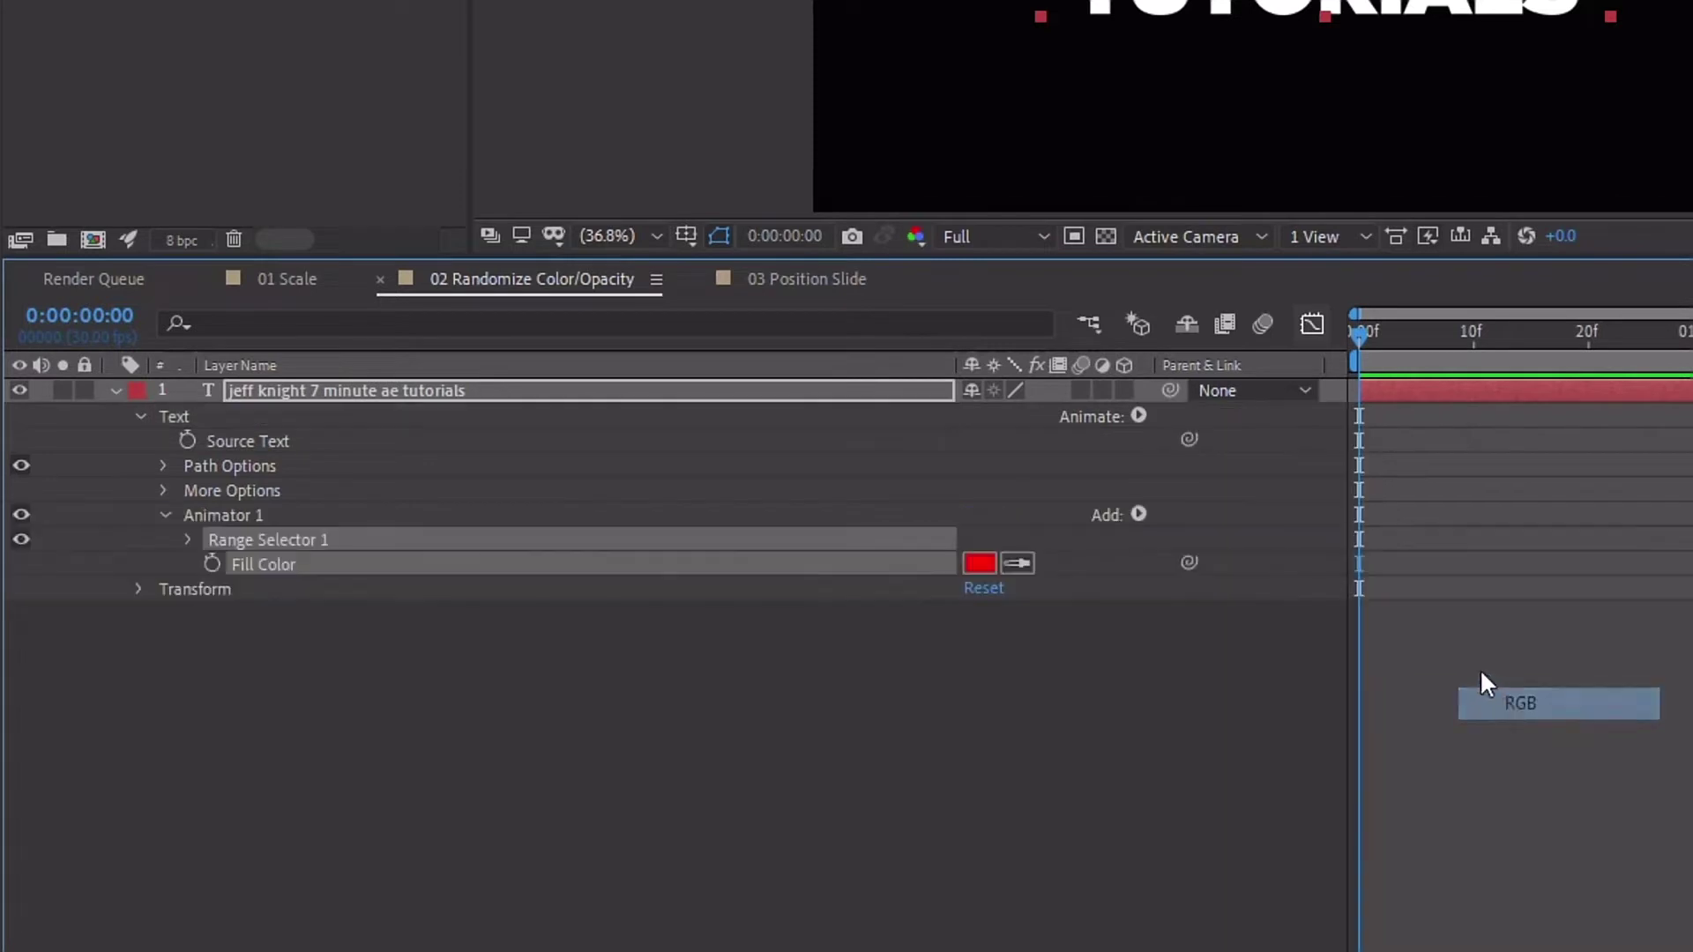
key("Return")
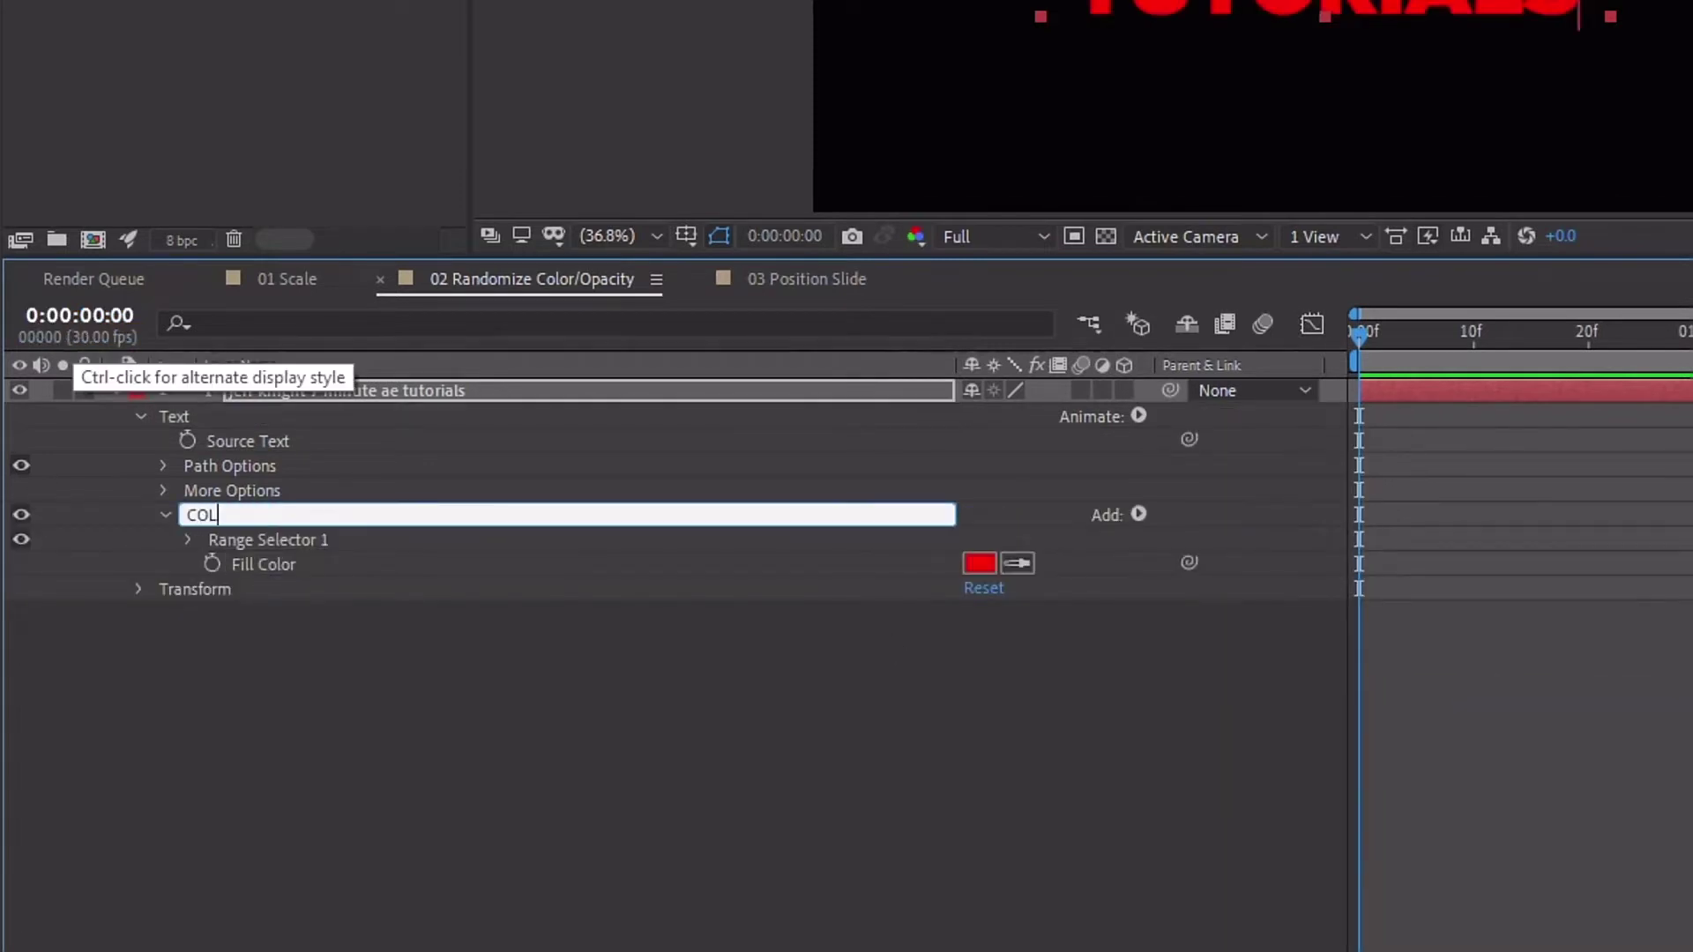
key("Return")
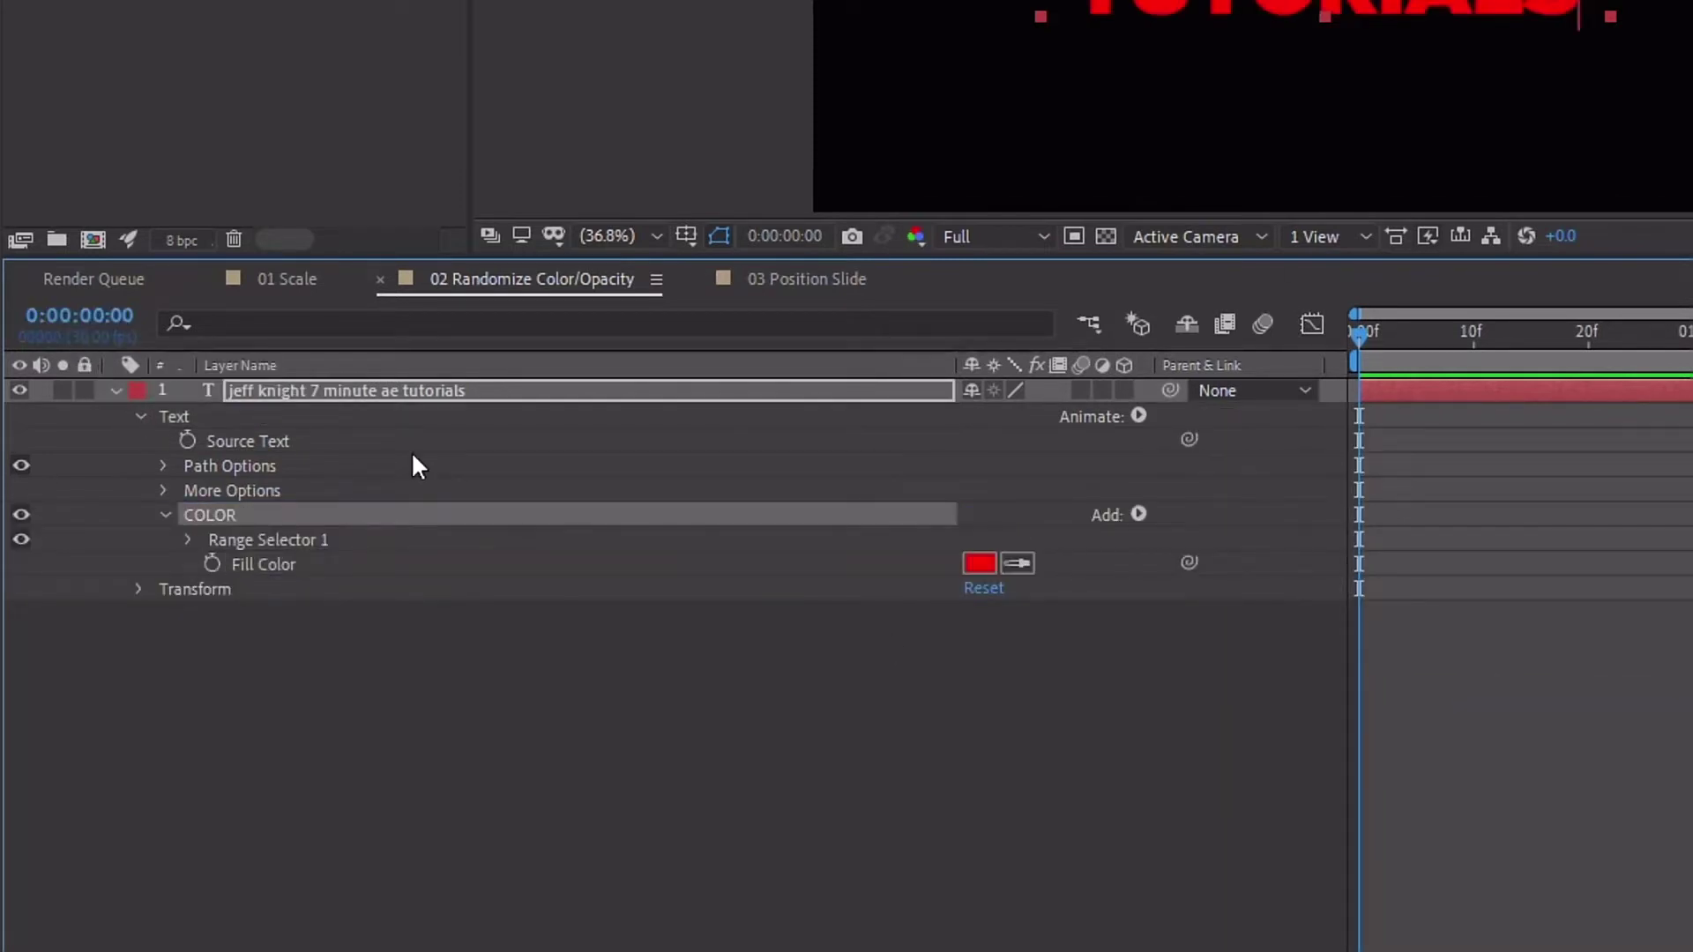
- Add a Fill Hue property to the COLOR animator, then delete it again
left_click(1140, 416)
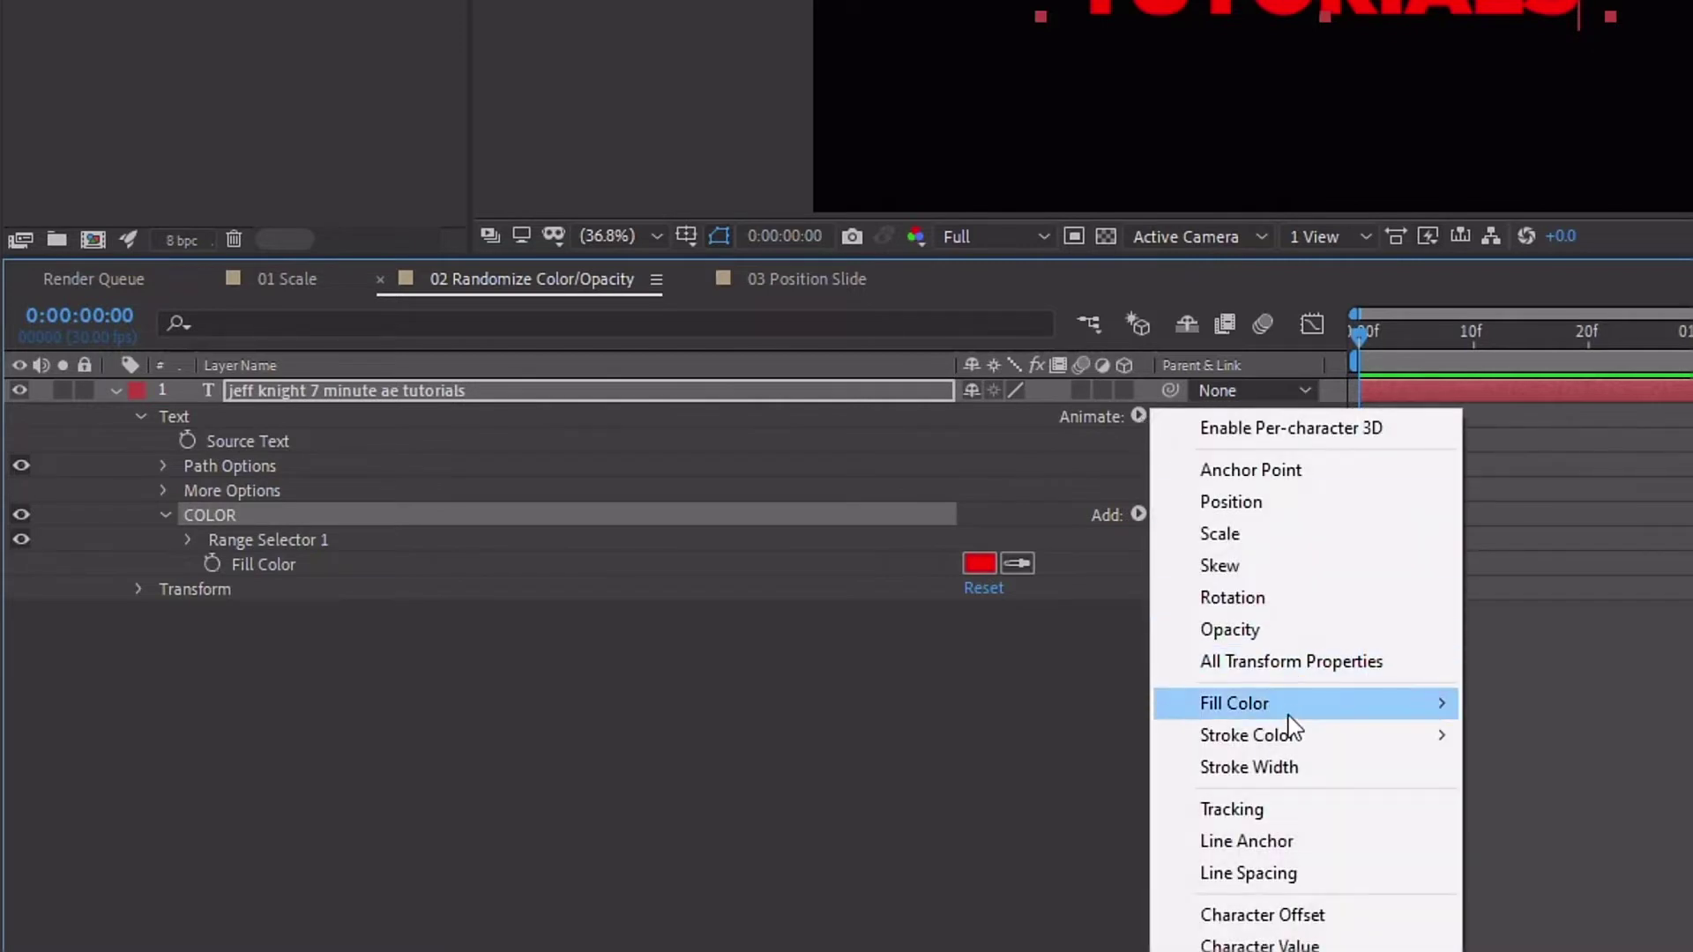
mouse_move(1307, 716)
left_click(1545, 750)
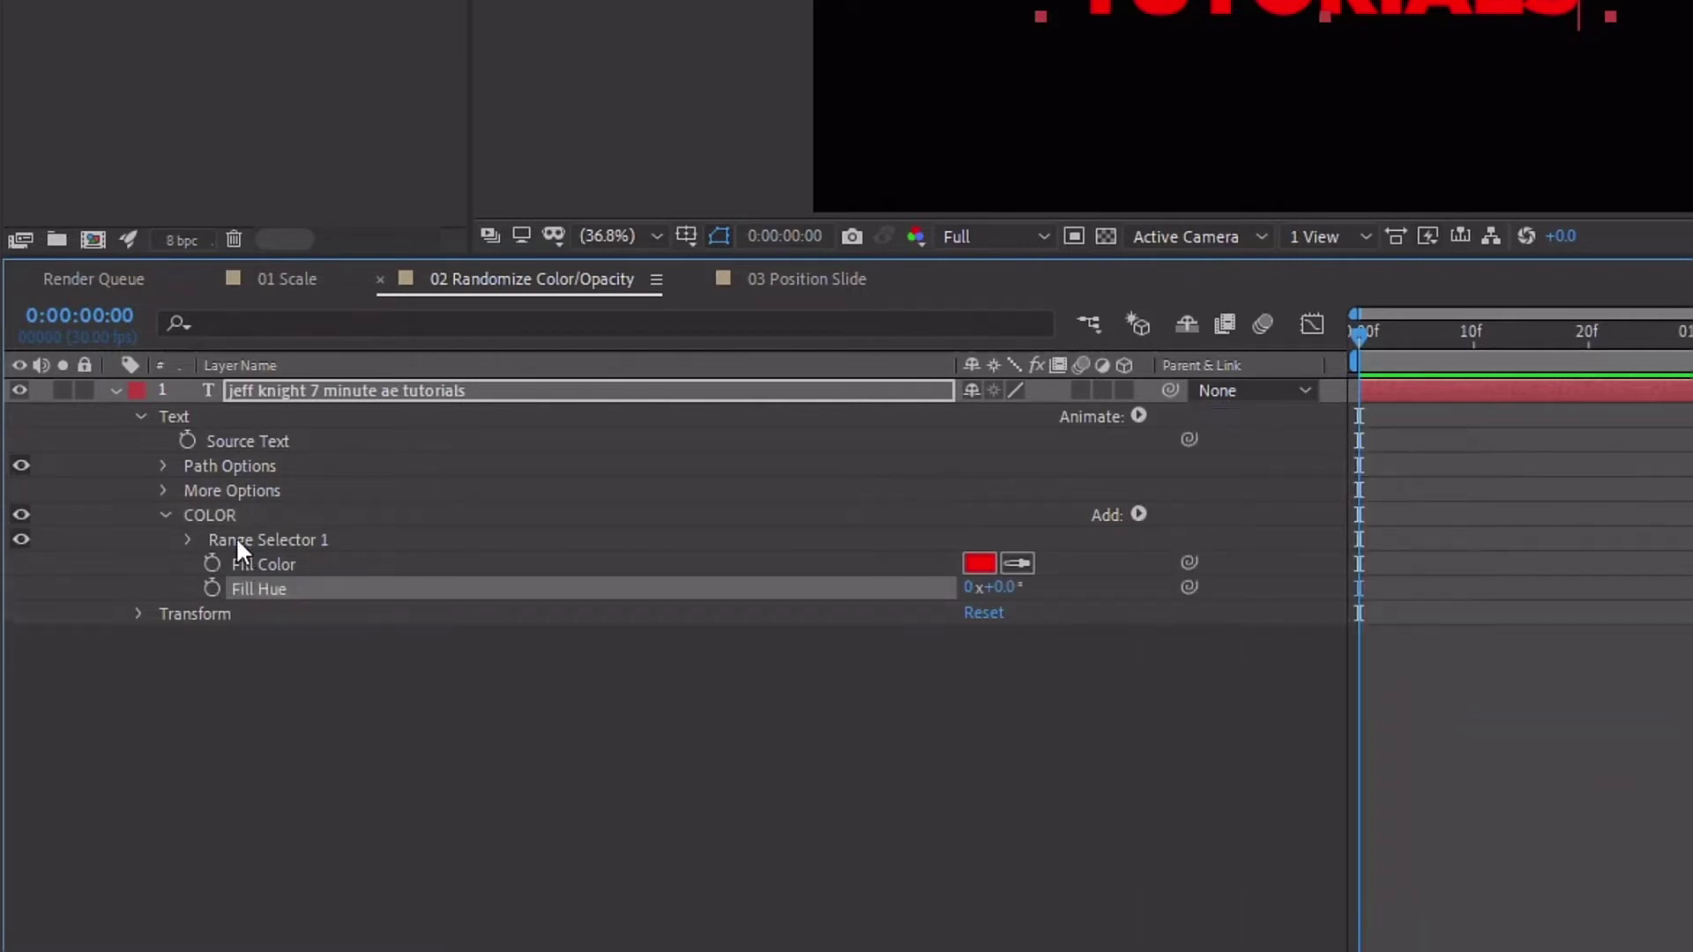
left_click(234, 516)
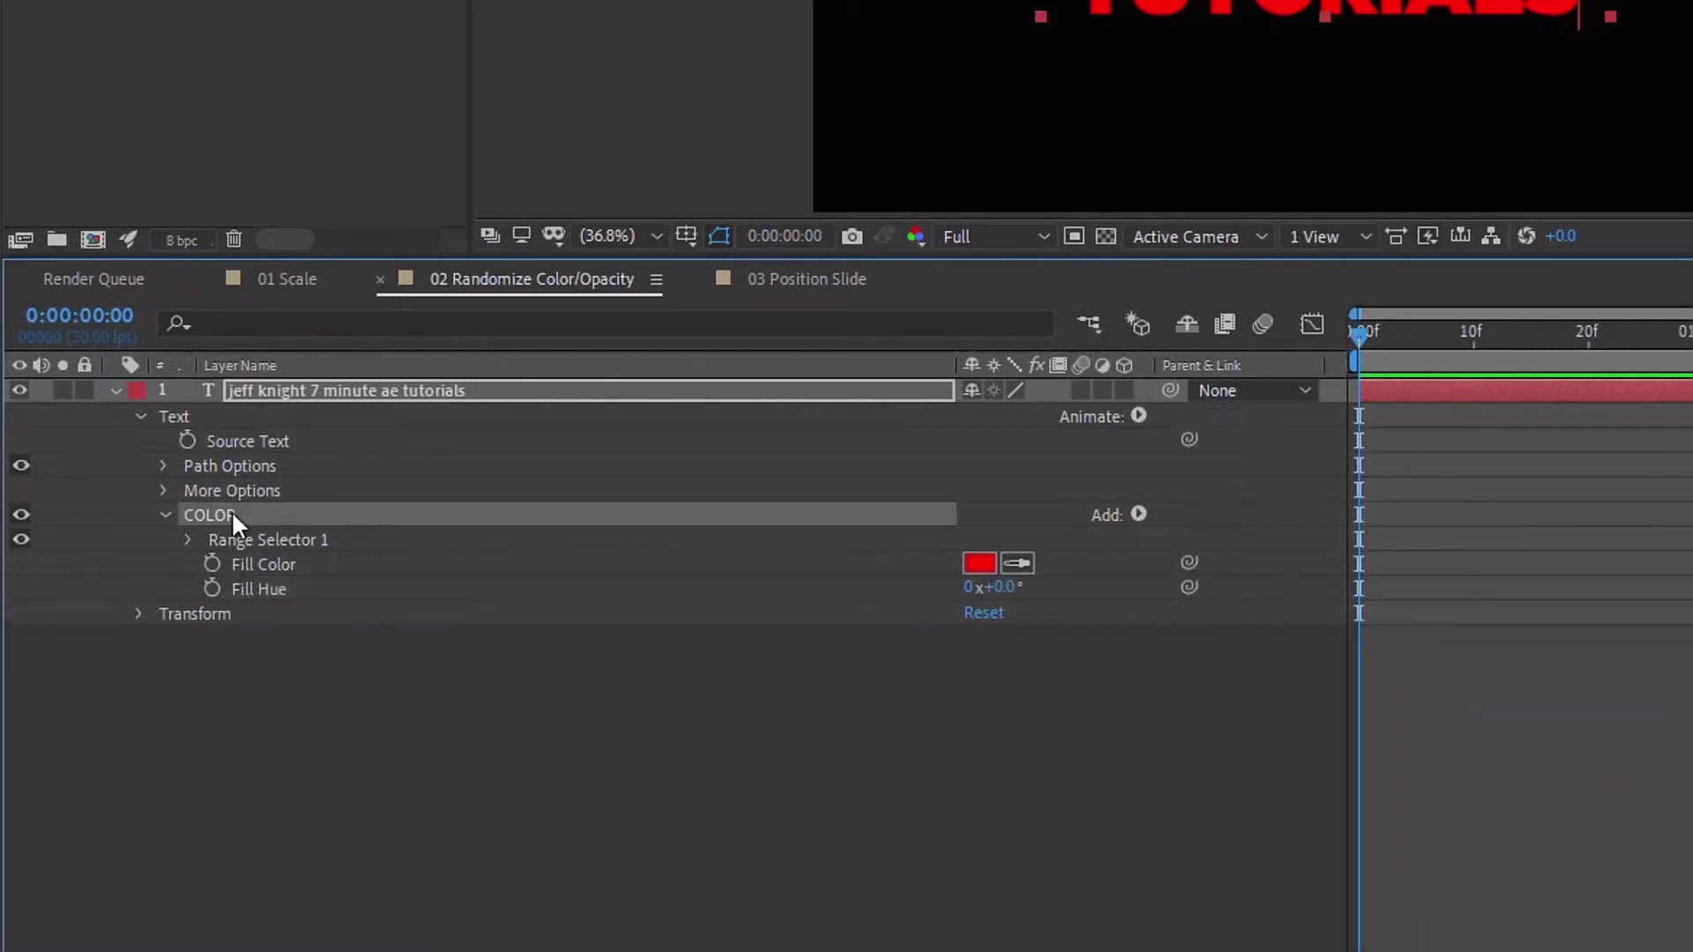
left_click(296, 565)
left_click(280, 589)
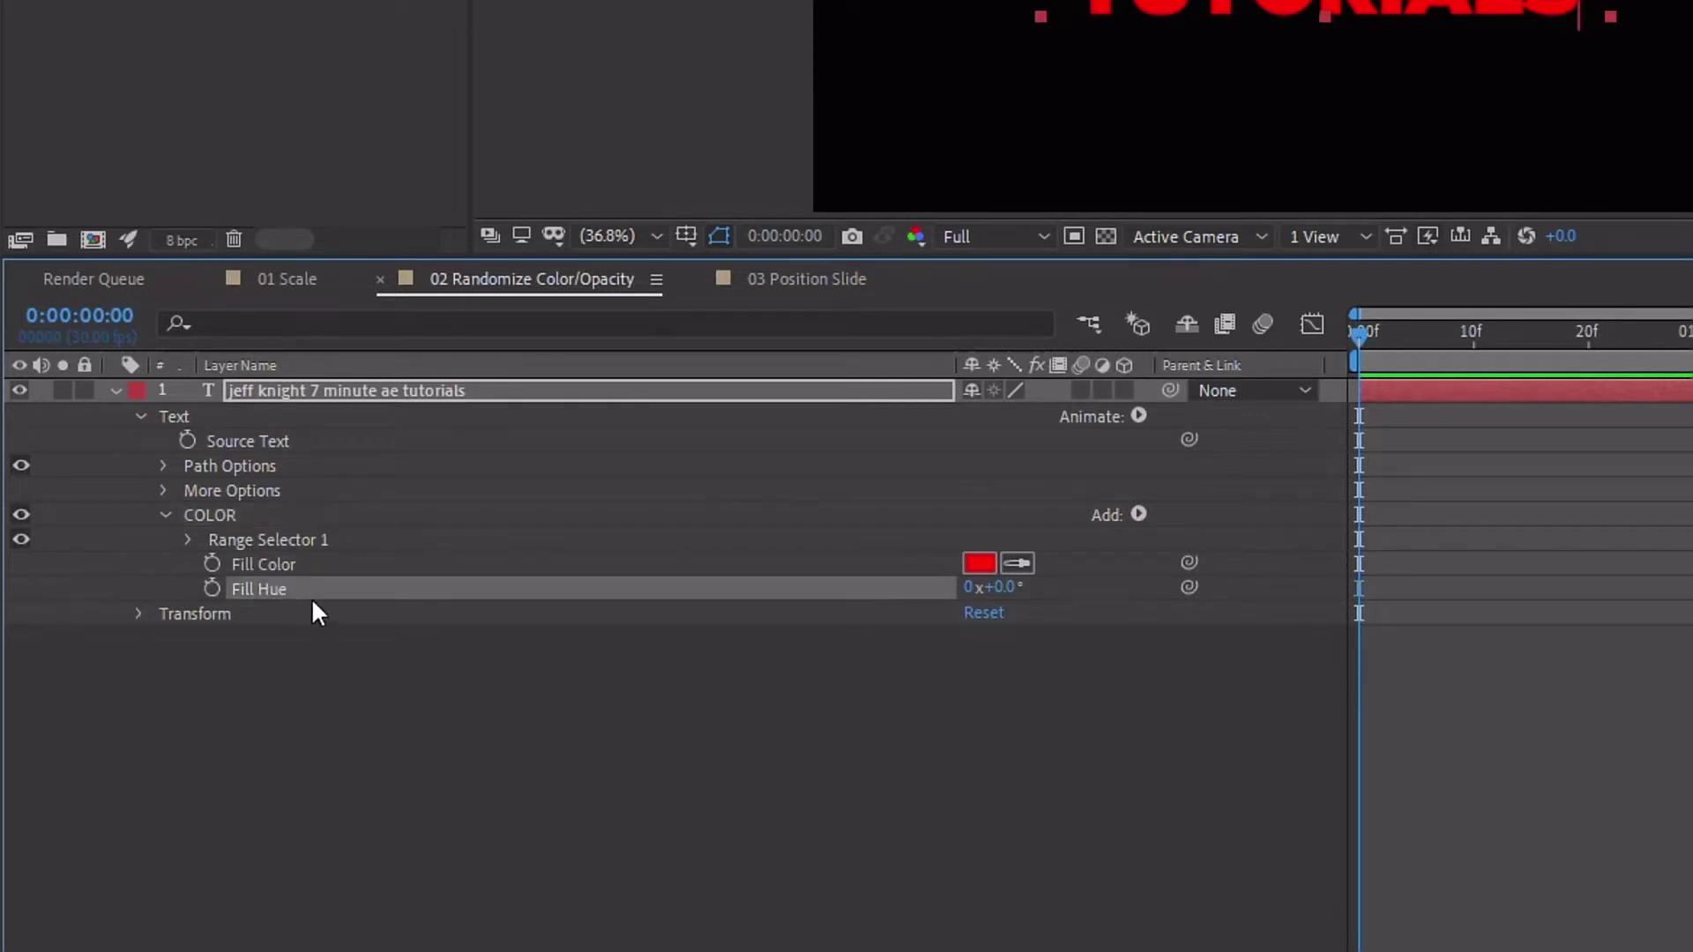
key("Delete")
- Add Fill Hue as a separate animator, then delete the extra Animator 1
left_click(185, 422)
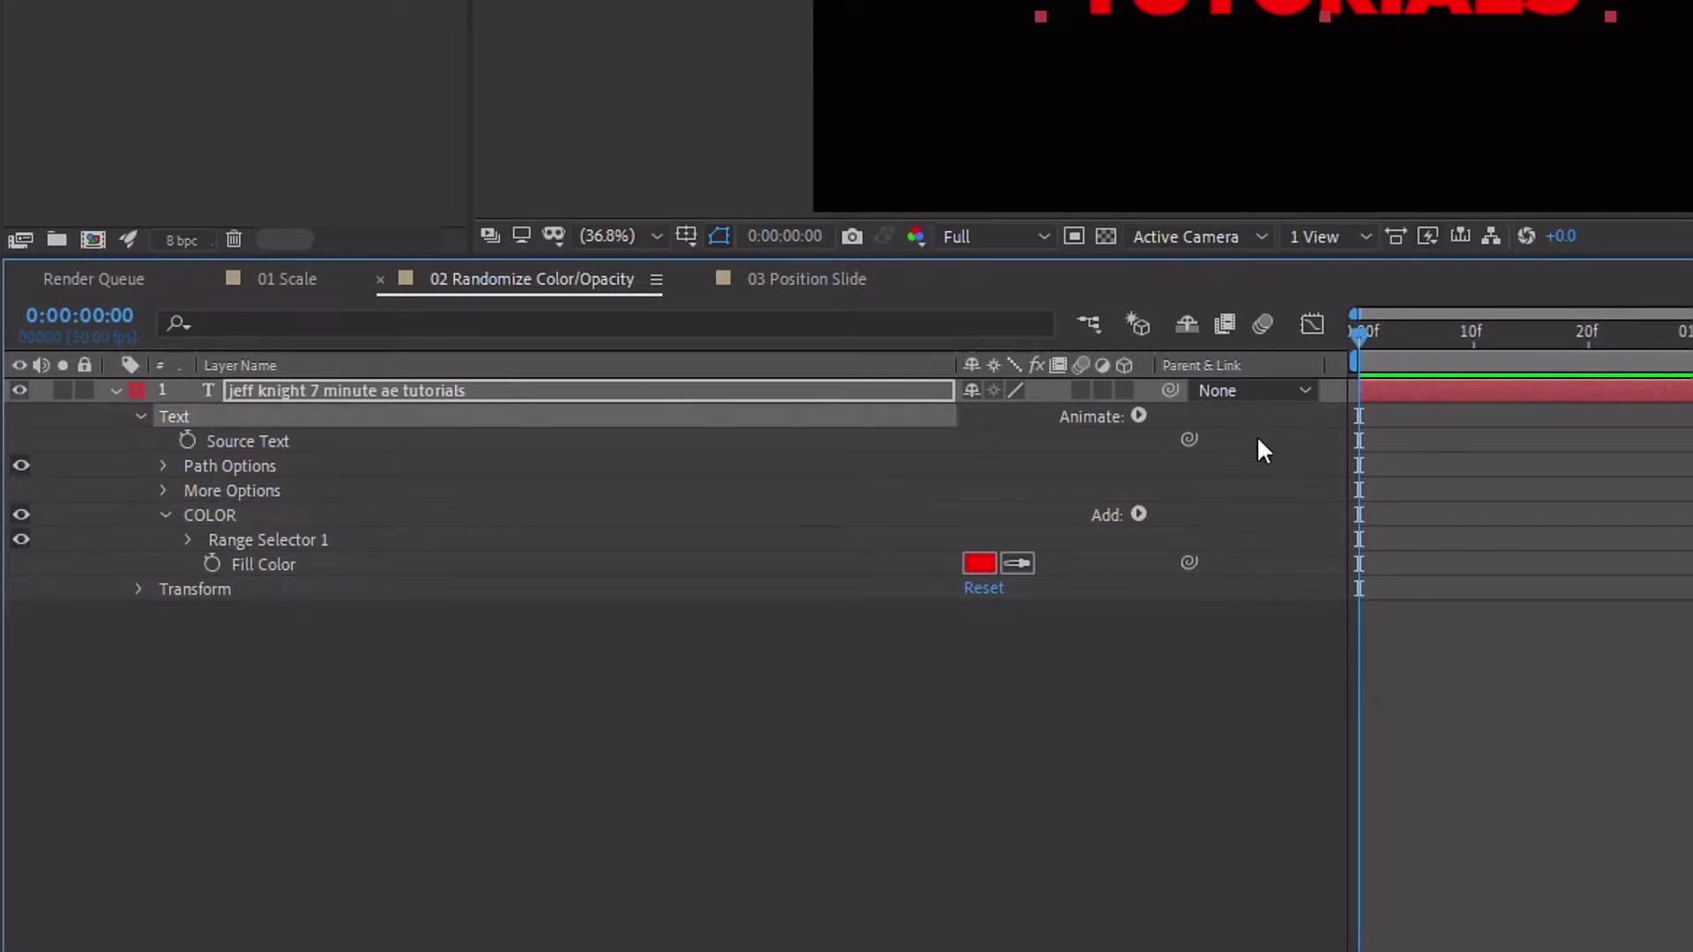
left_click(1139, 416)
mouse_move(1449, 710)
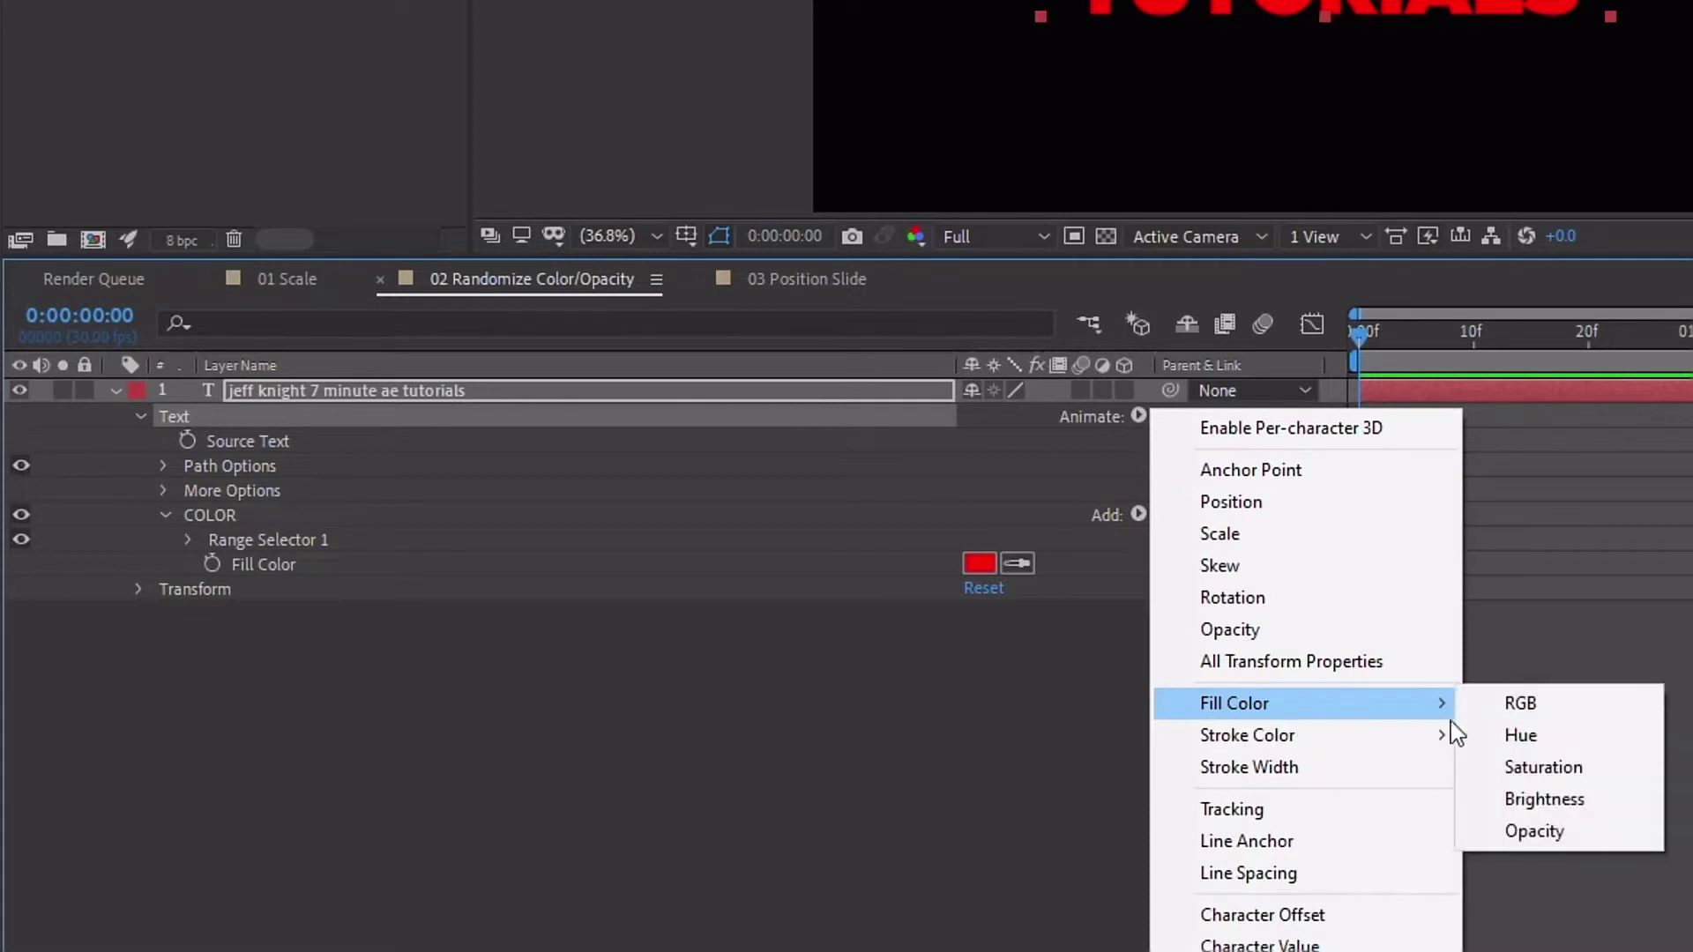
left_click(1559, 745)
left_click(222, 591)
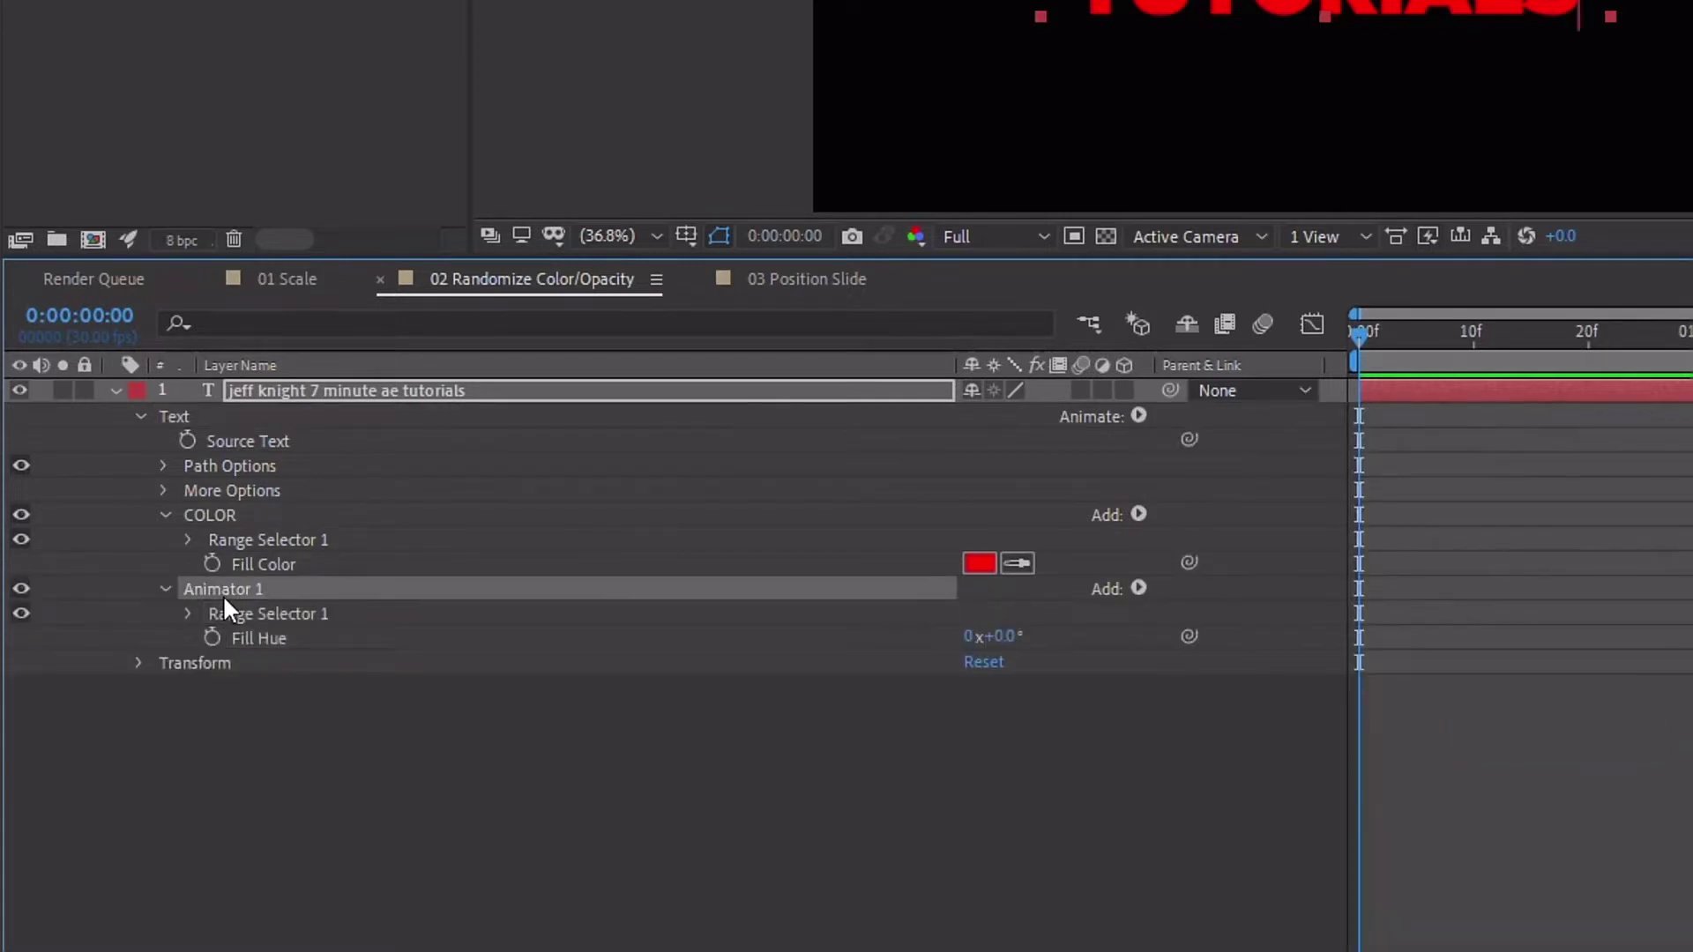
key("Delete")
- Add Fill Hue inside the COLOR animator and enable an expression on it
left_click(224, 514)
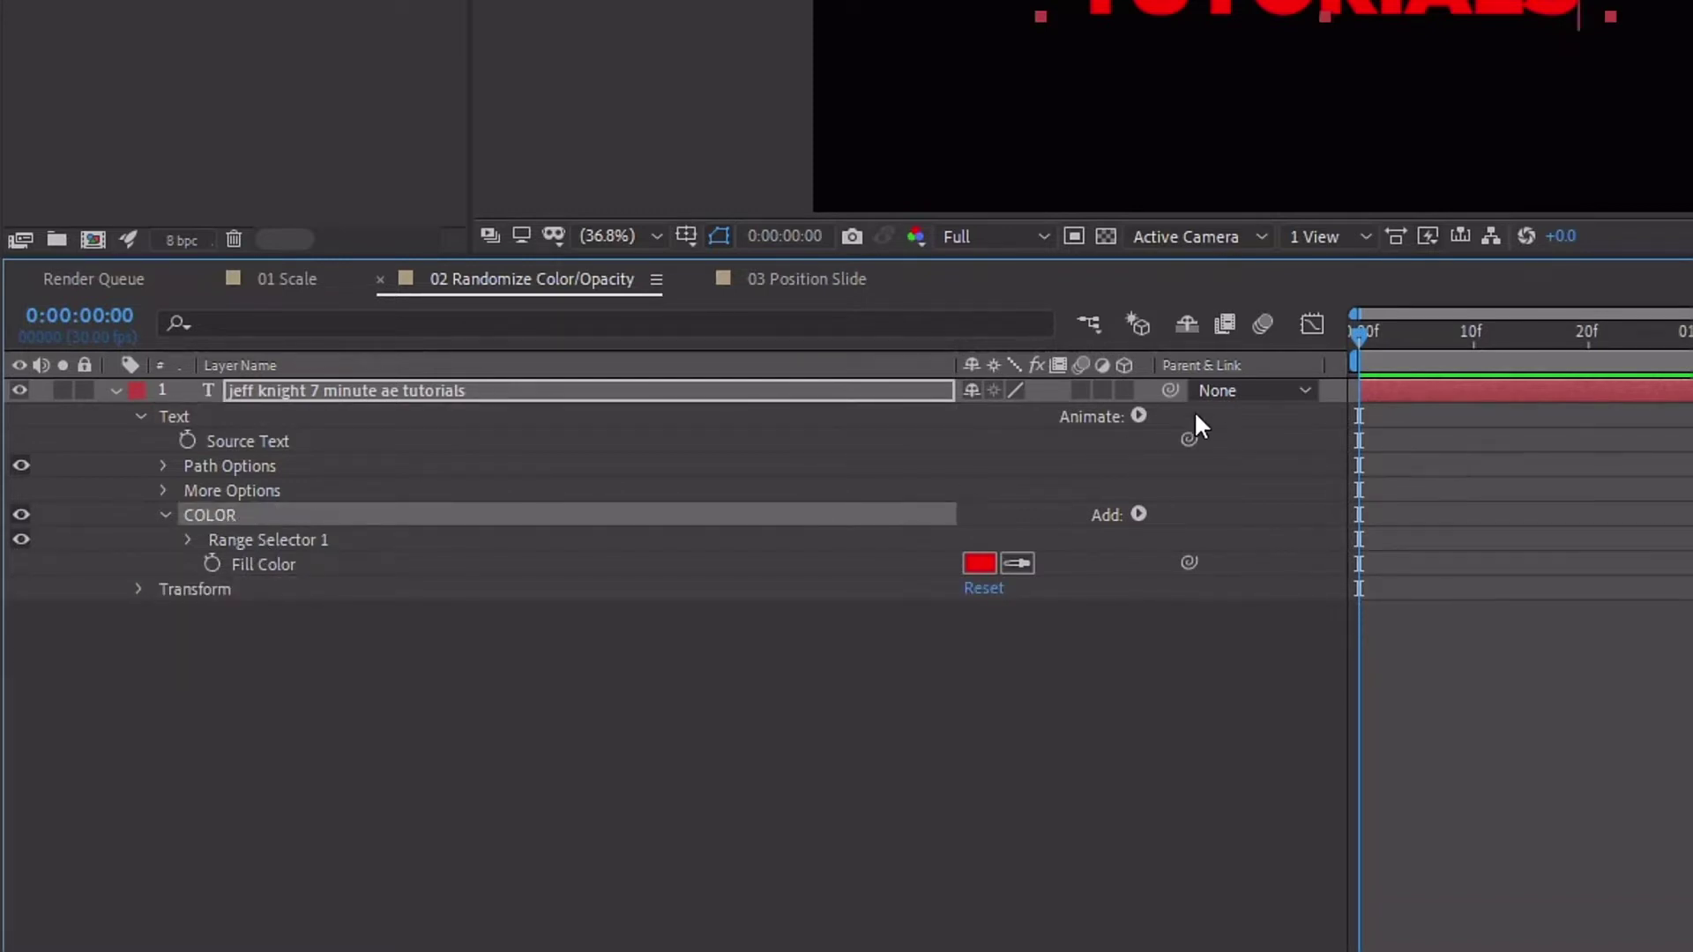
left_click(1142, 415)
mouse_move(1294, 703)
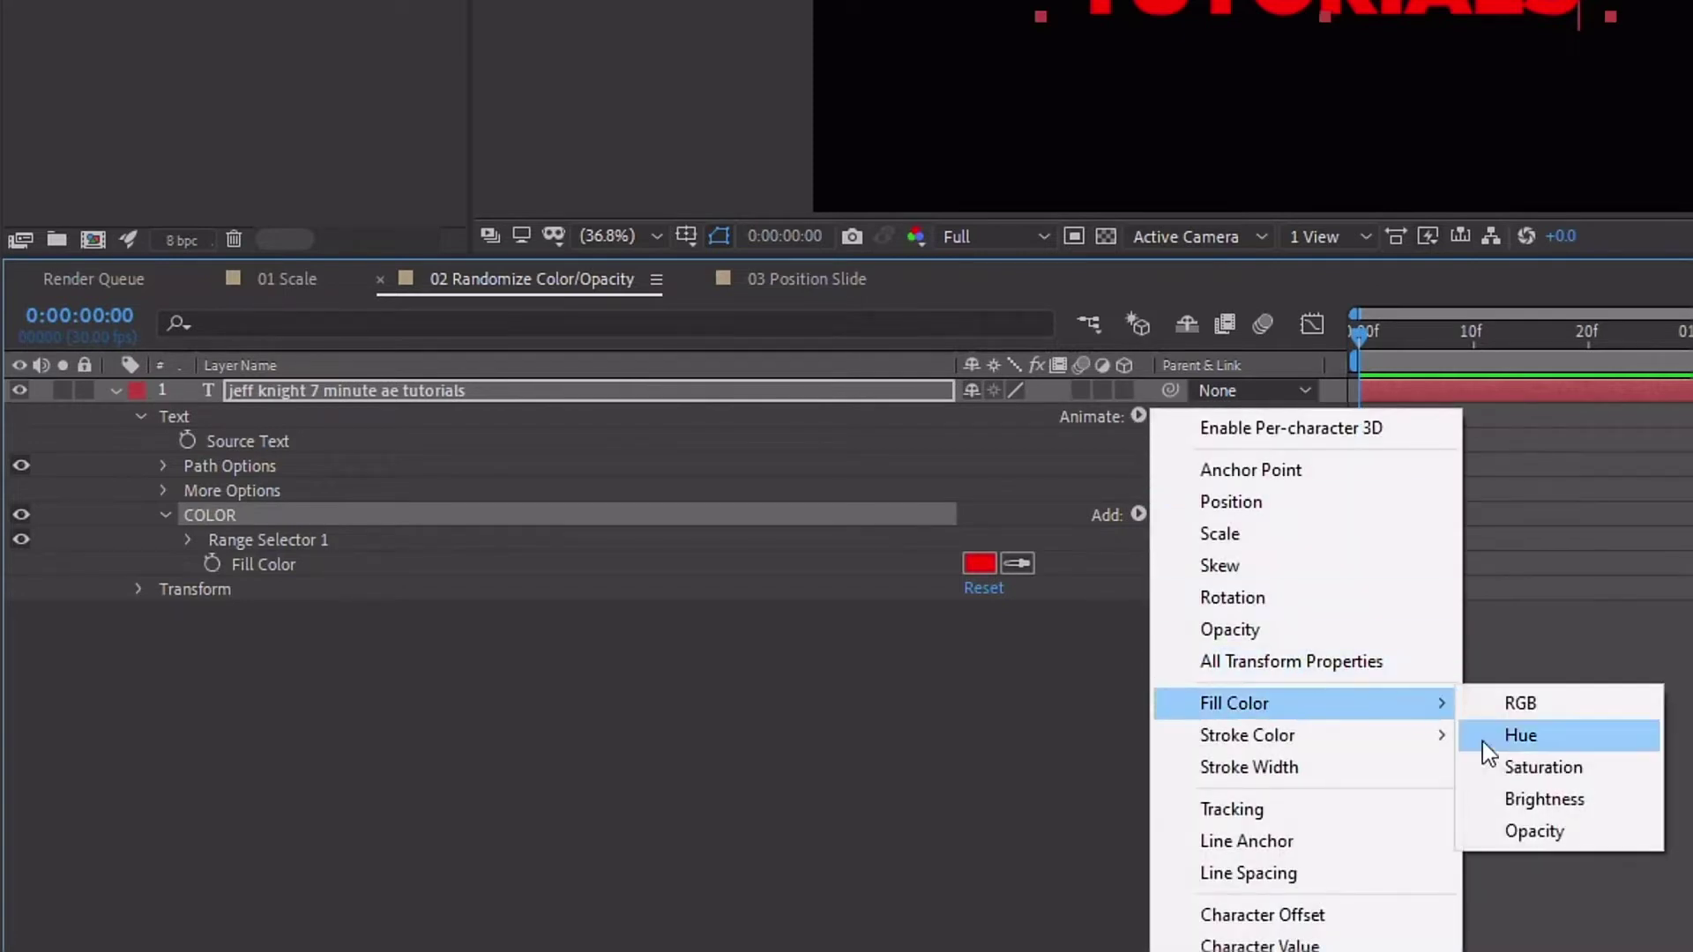
left_click(1484, 742)
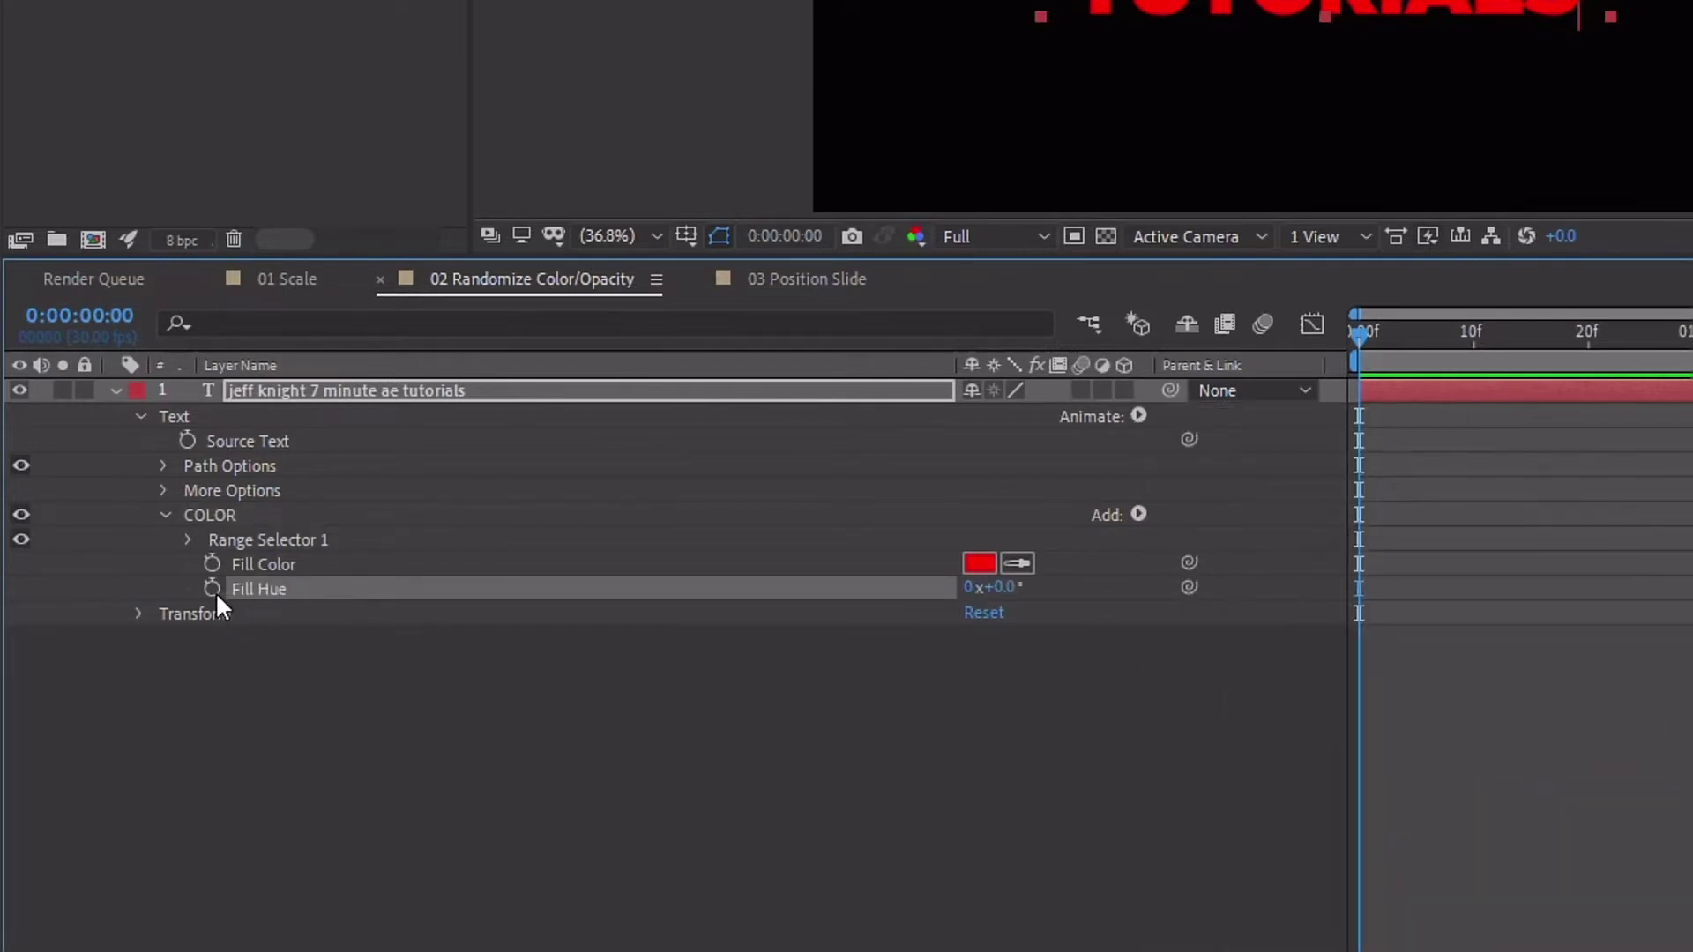
left_click(212, 589, "alt")
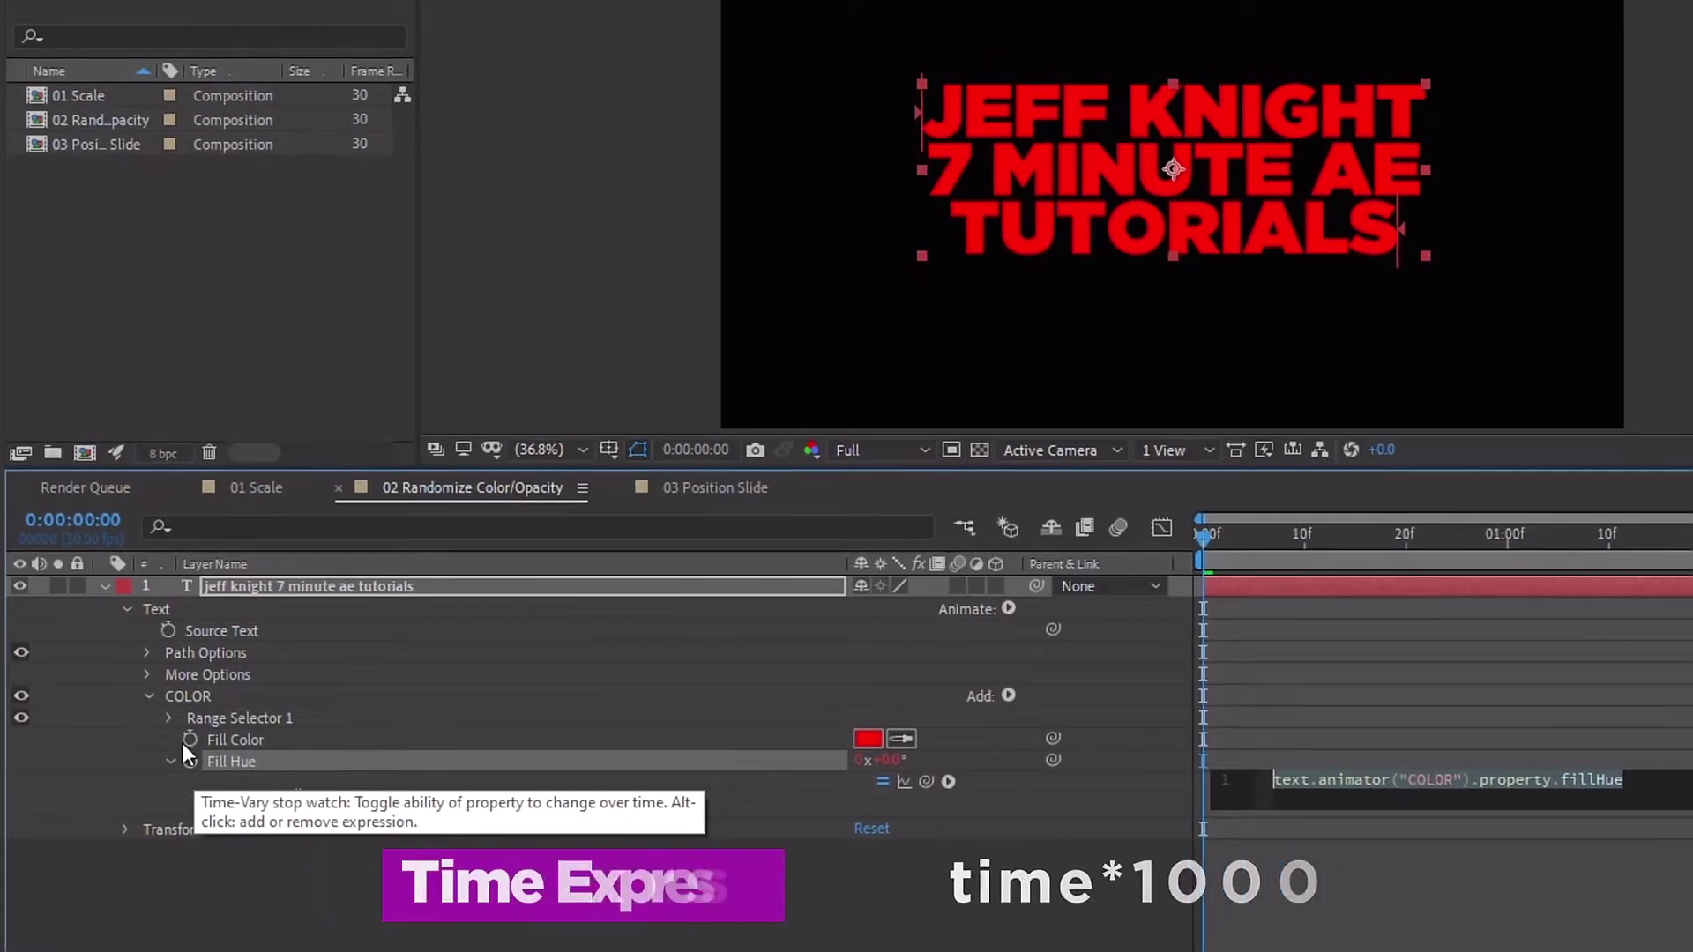
- Enter the Fill Hue expression time*1000, preview the colour cycling, and expand Range Selector 1
type("time*10")
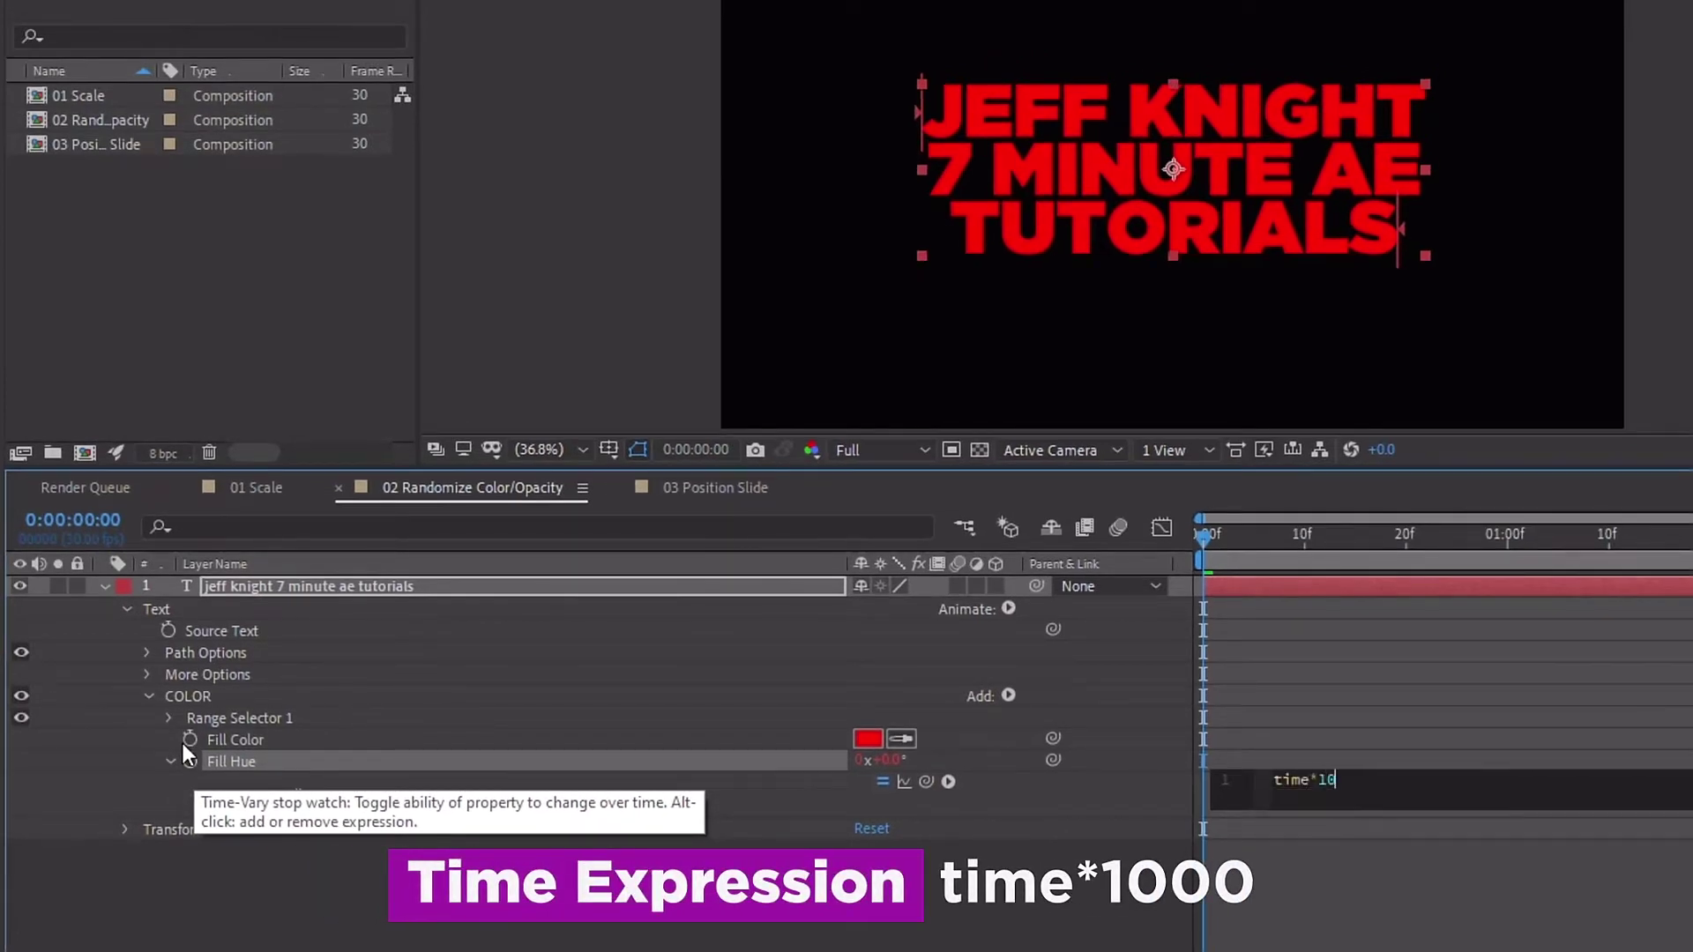
type("00")
key("KP_Enter")
left_click_drag(1203, 541, 1367, 591)
key("space")
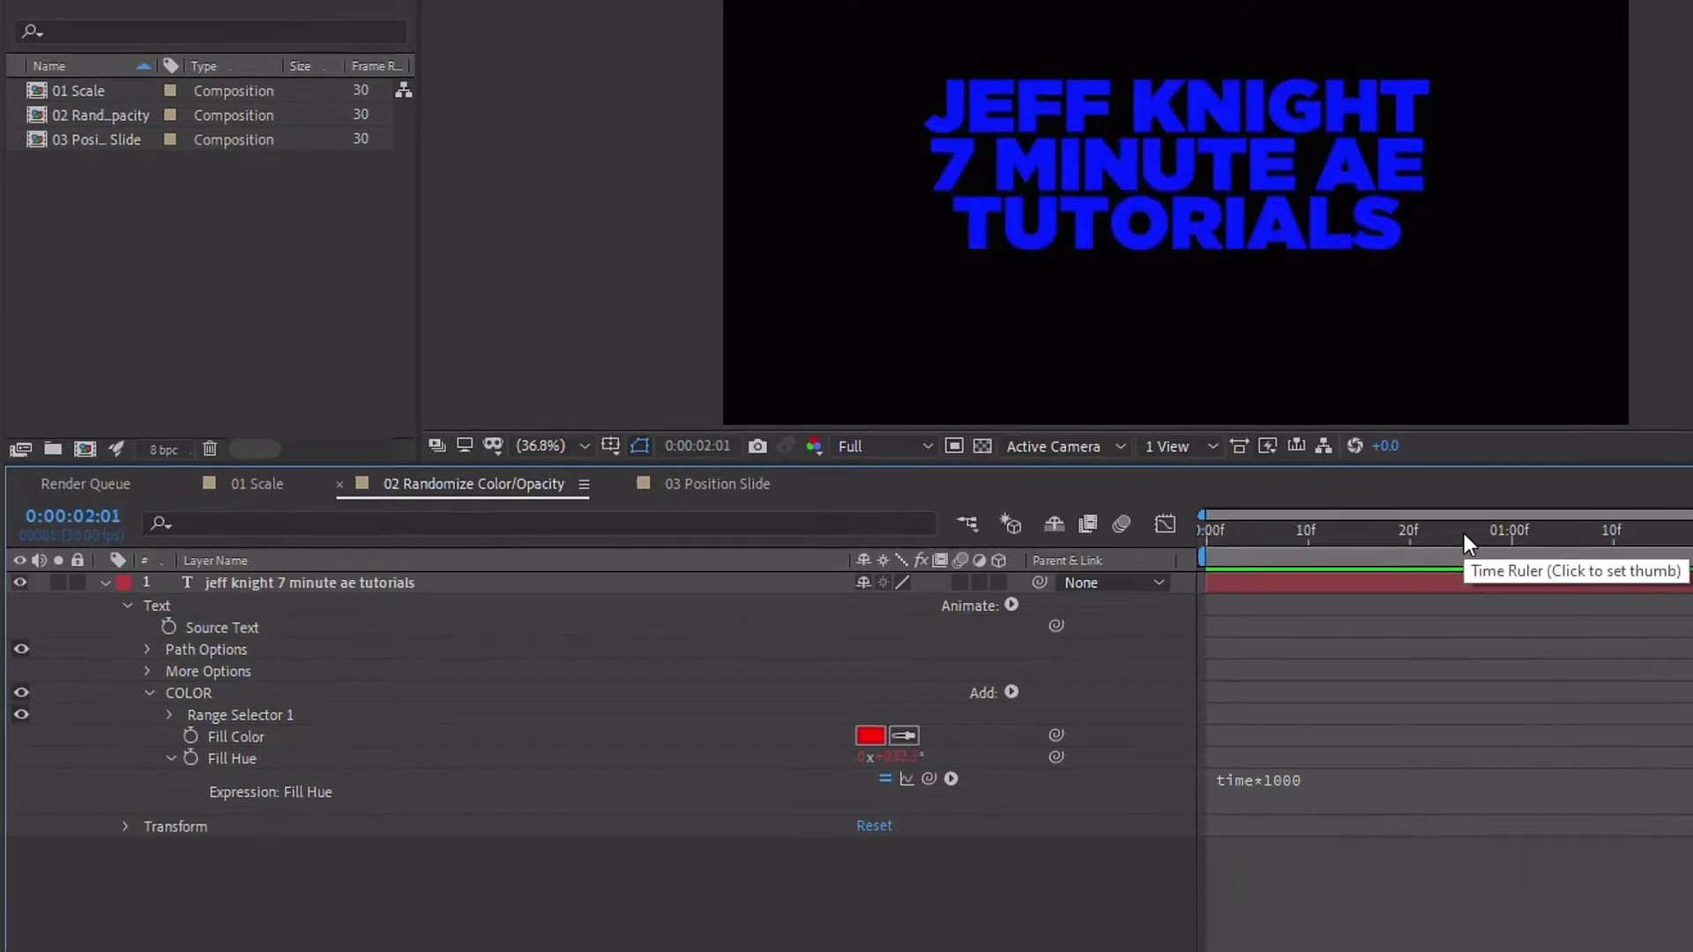
key("space")
left_click(250, 715)
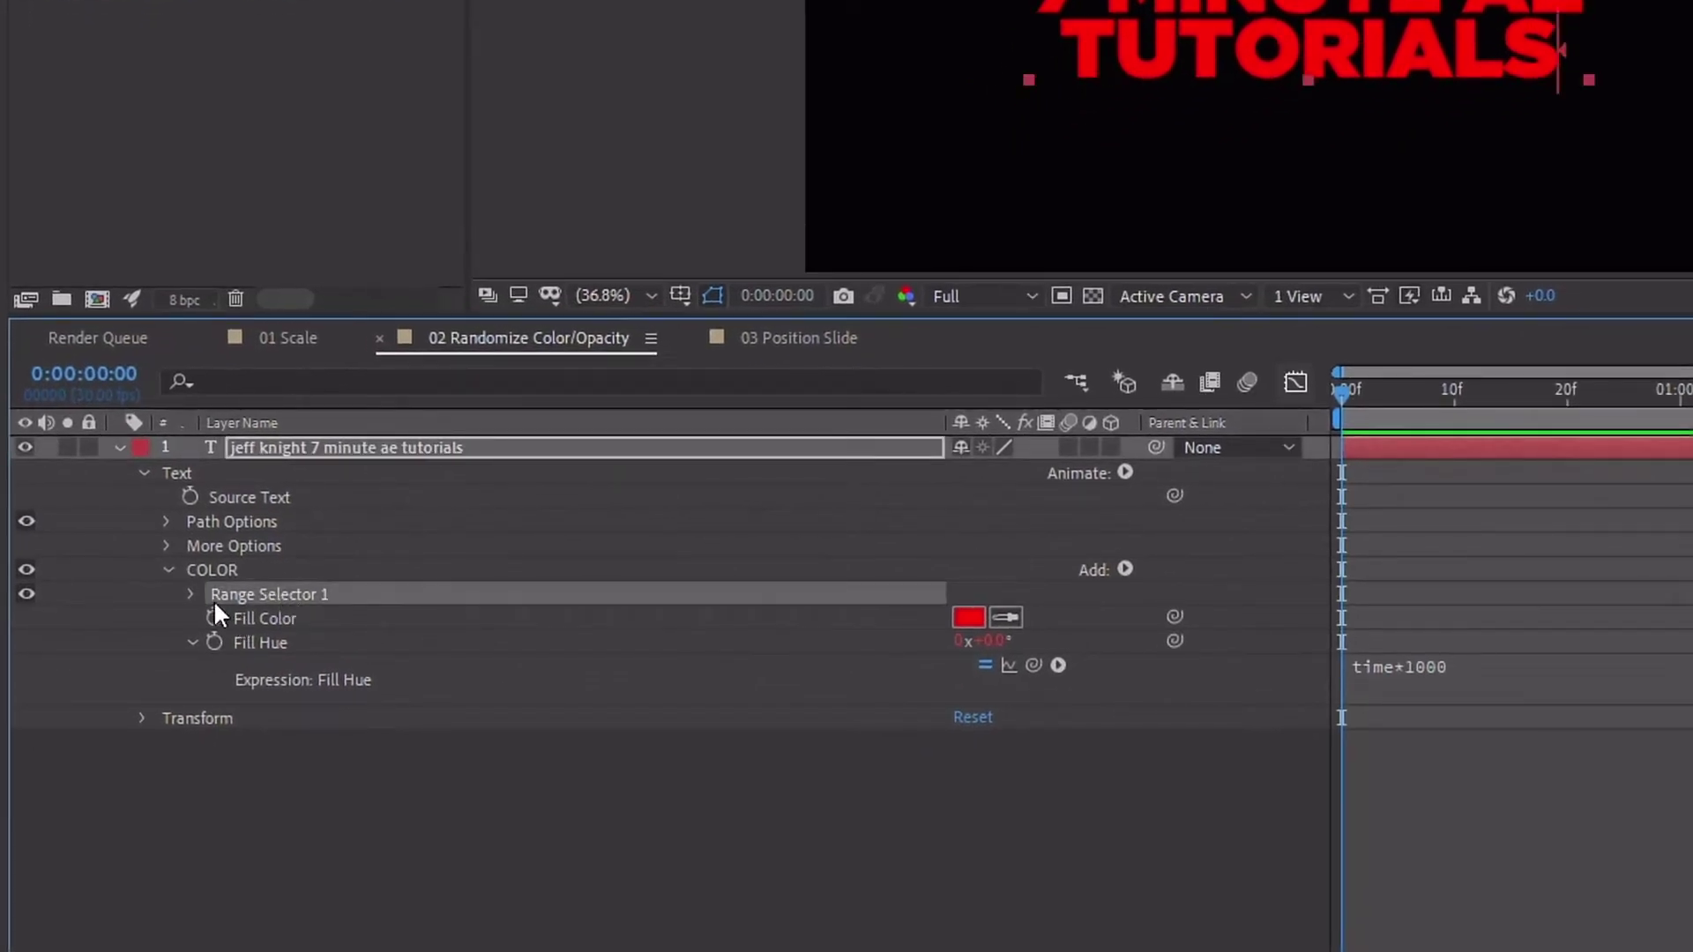
left_click(191, 592)
- Under Advanced, keyframe Offset 0% at 0f to 100% at 20f and scrub the colour sweep
left_click(217, 690)
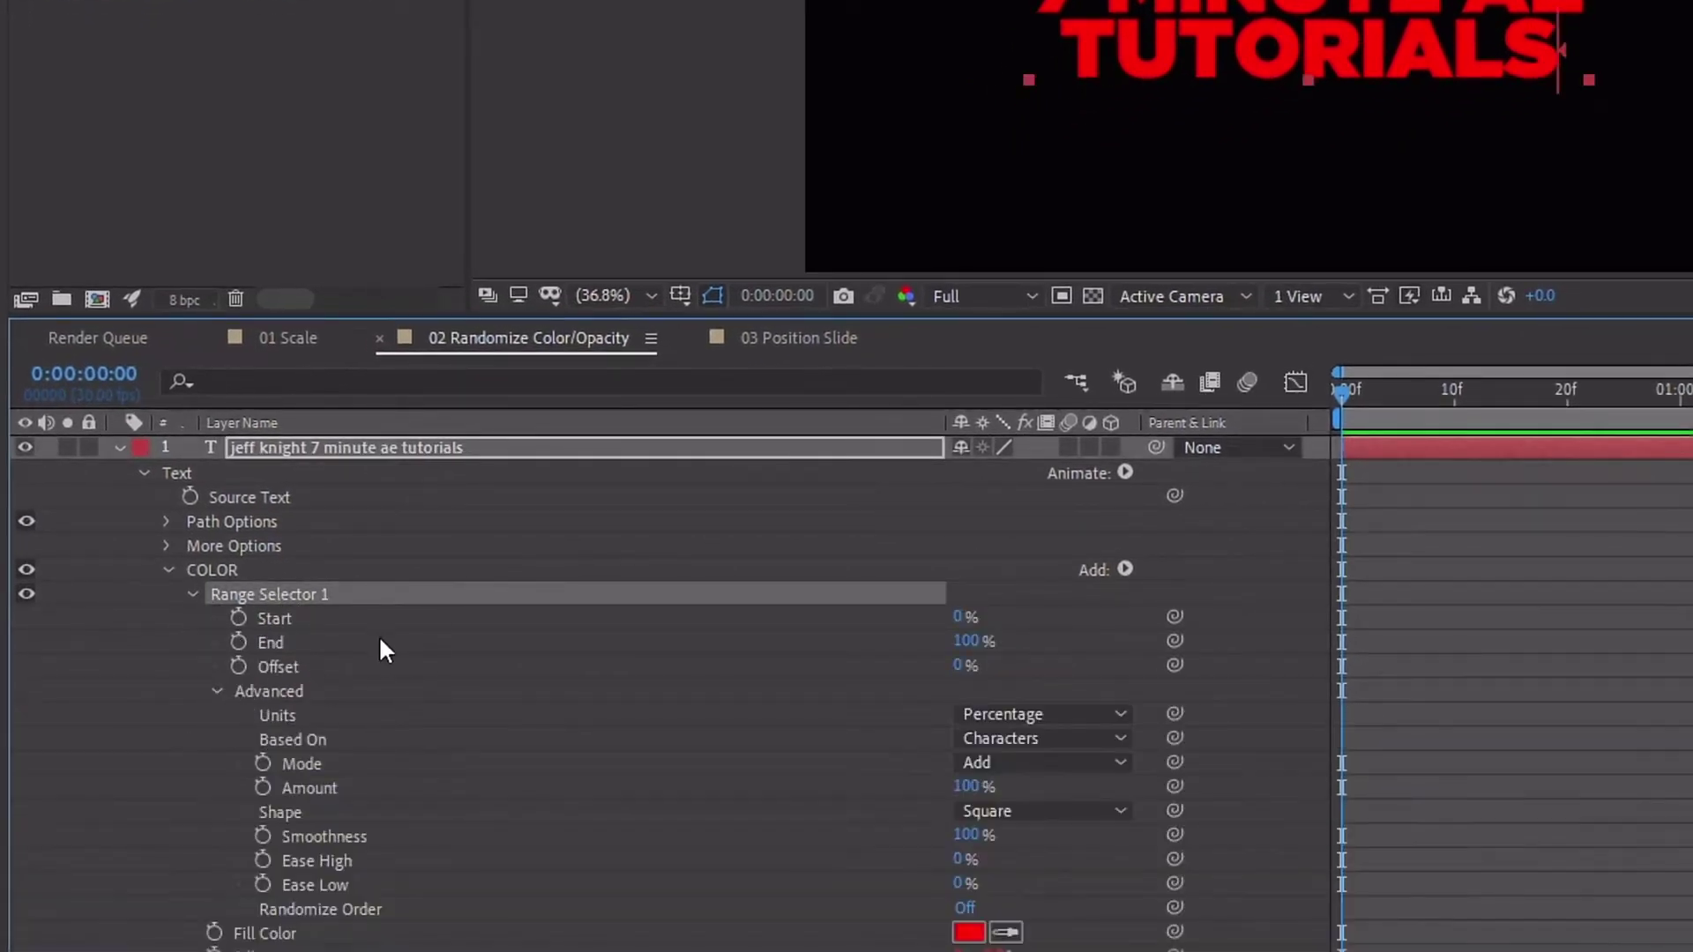
left_click(237, 666)
key("shift+Page_Down")
key("shift+Page_Down")
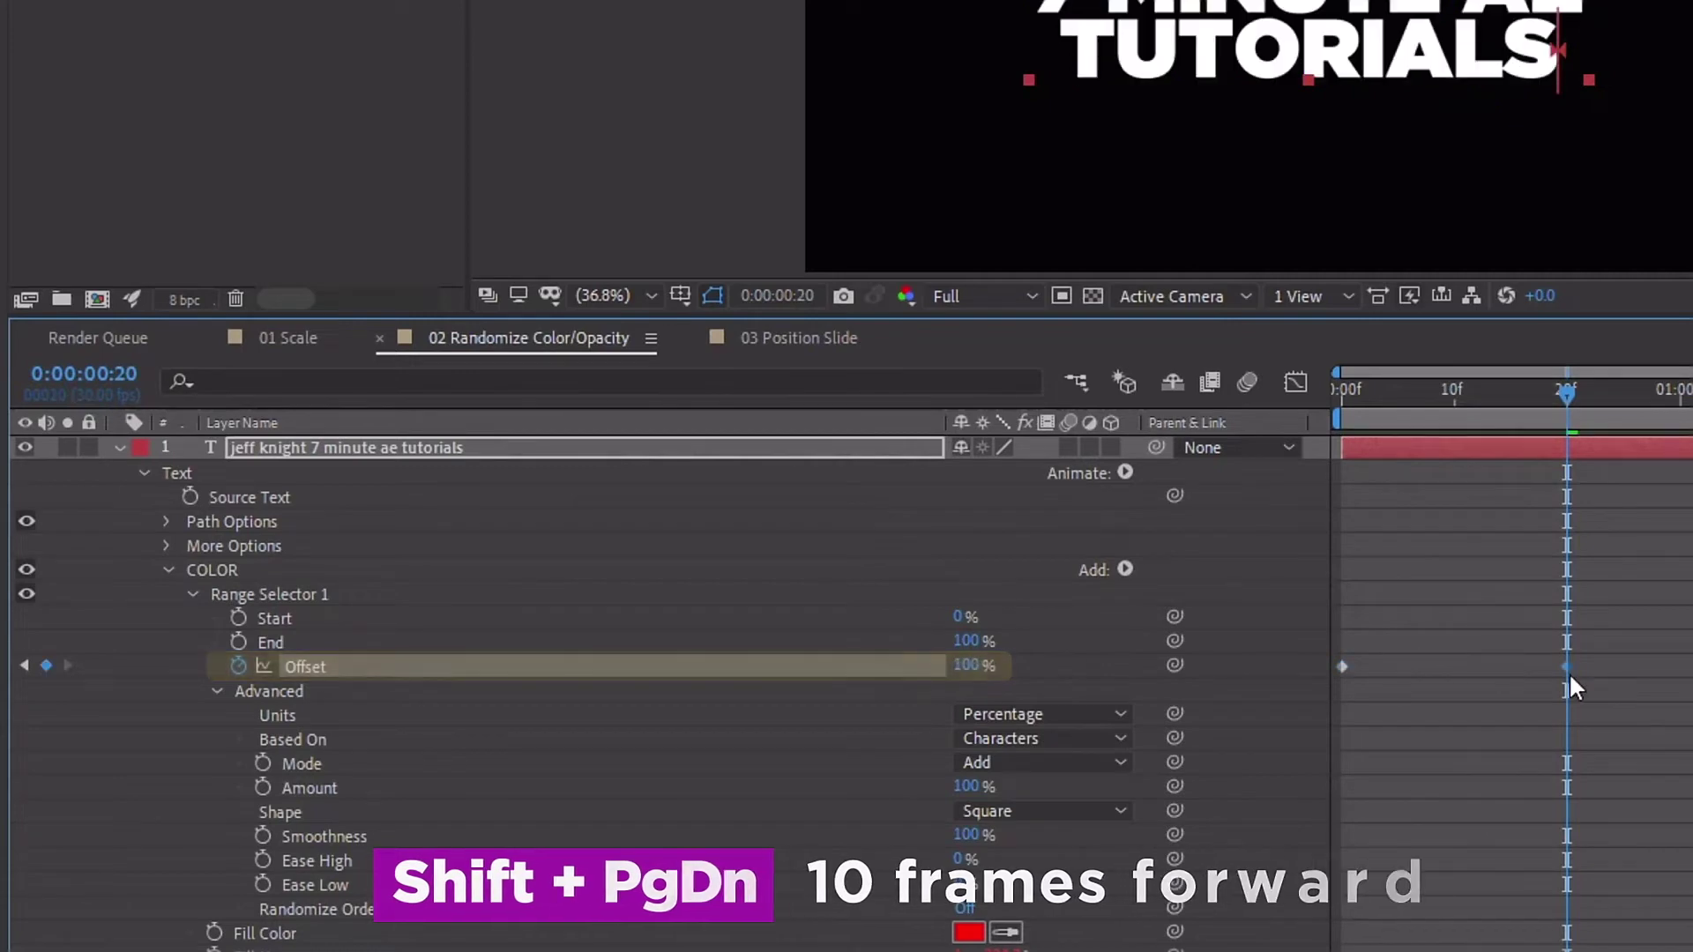
left_click(1341, 400)
left_click_drag(1270, 569, 1328, 600)
left_click_drag(1278, 711, 1448, 702)
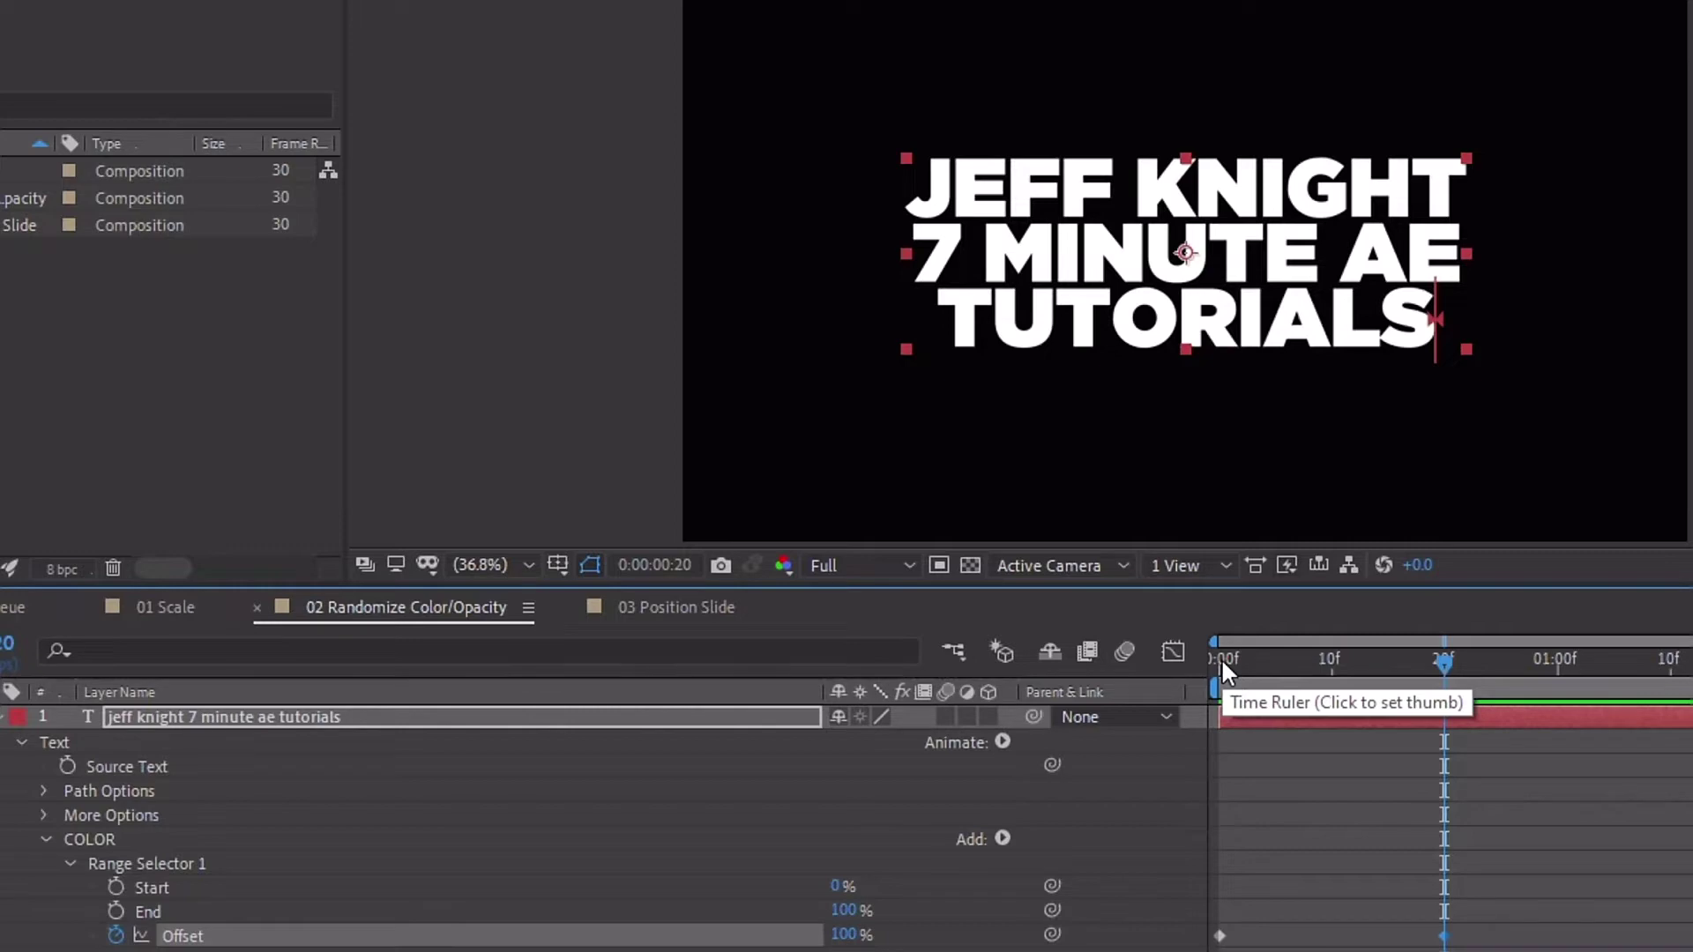
left_click_drag(1220, 658, 1264, 662)
left_click_drag(1222, 739, 1263, 735)
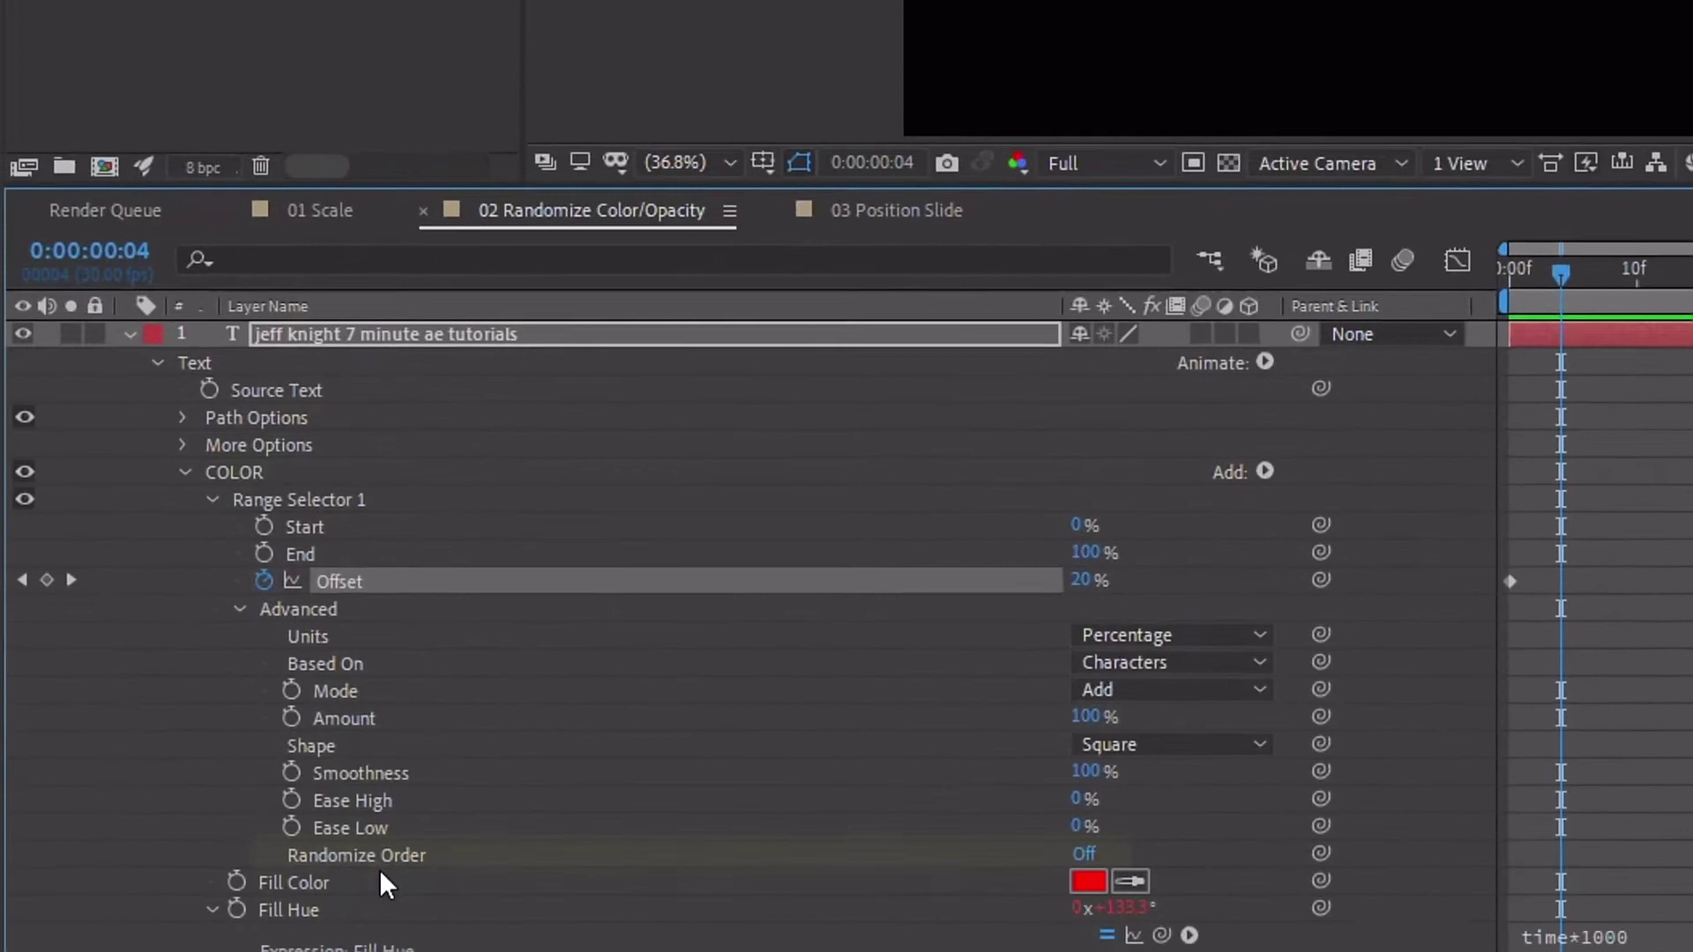
left_click(395, 850)
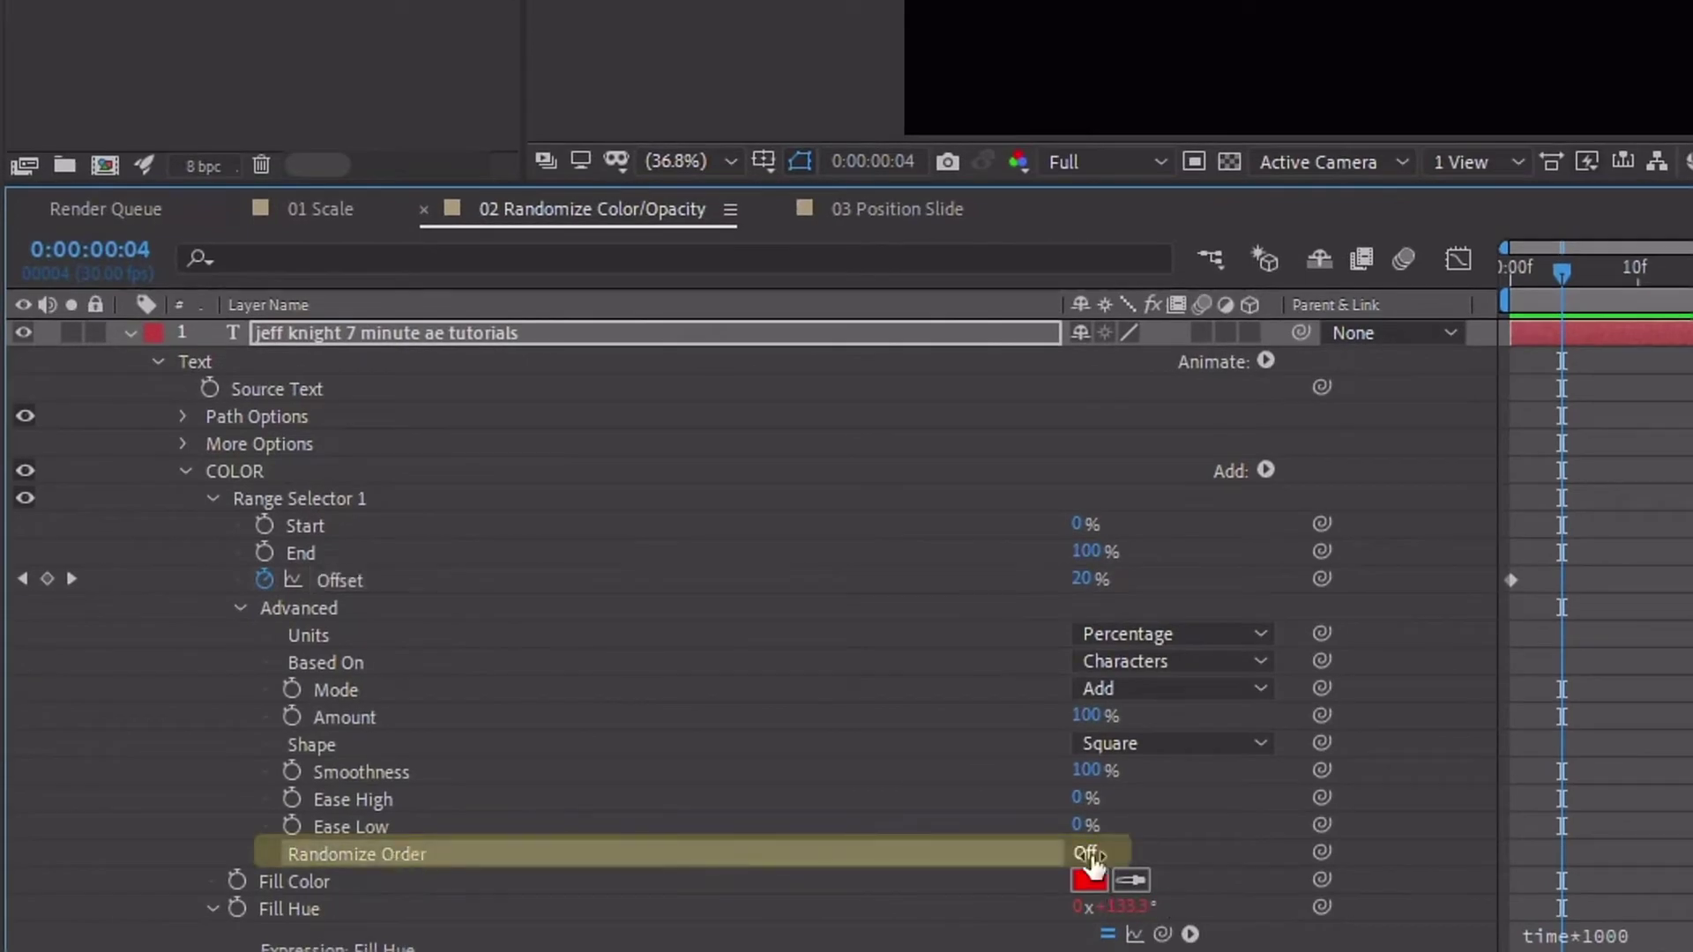
- Turn Randomize Order On, extend the work area, and move the end Offset keyframe to about 1:10
left_click(1086, 854)
left_click(1619, 361)
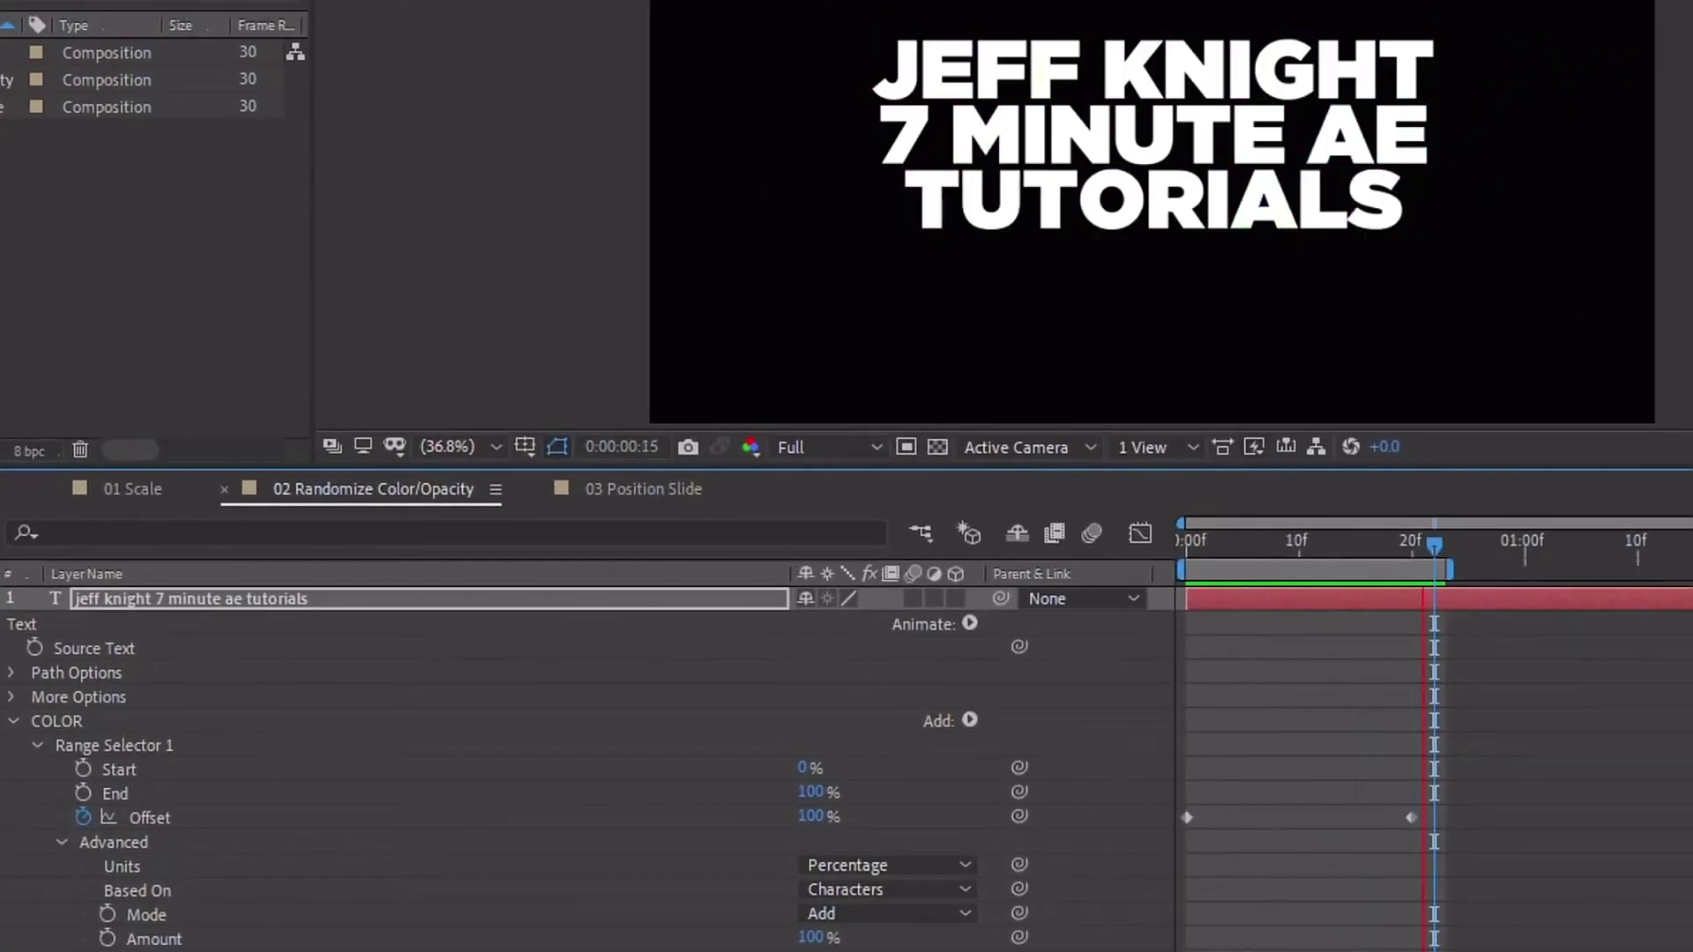
left_click_drag(1451, 572, 1654, 571)
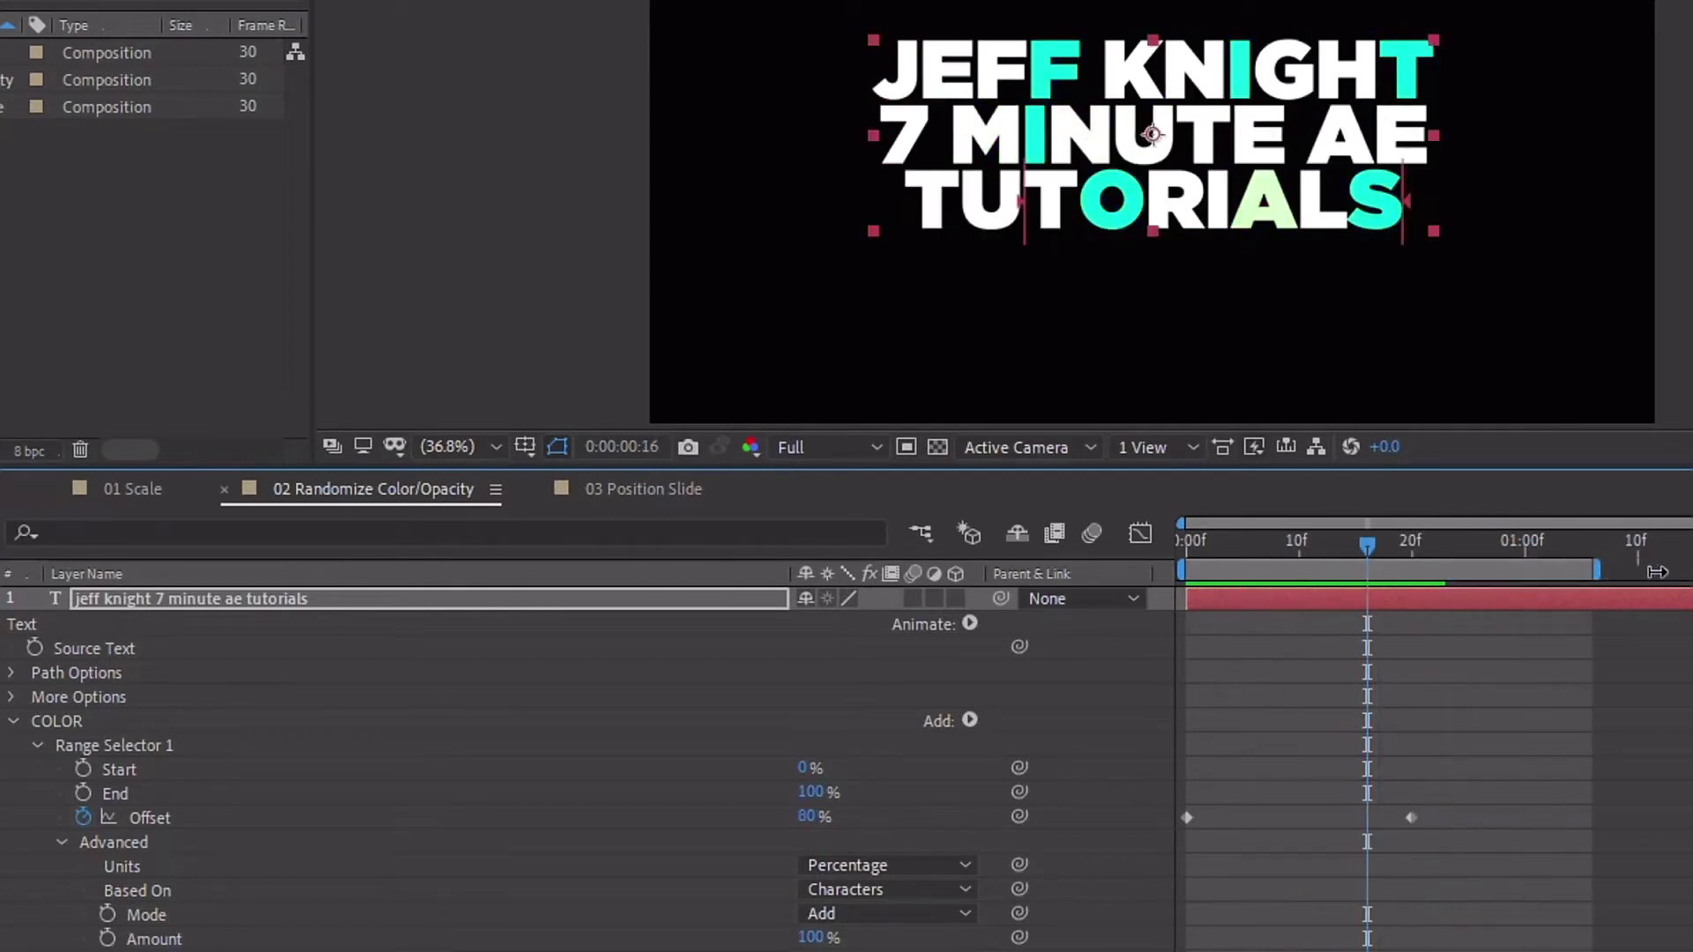
left_click_drag(1411, 818, 1638, 821)
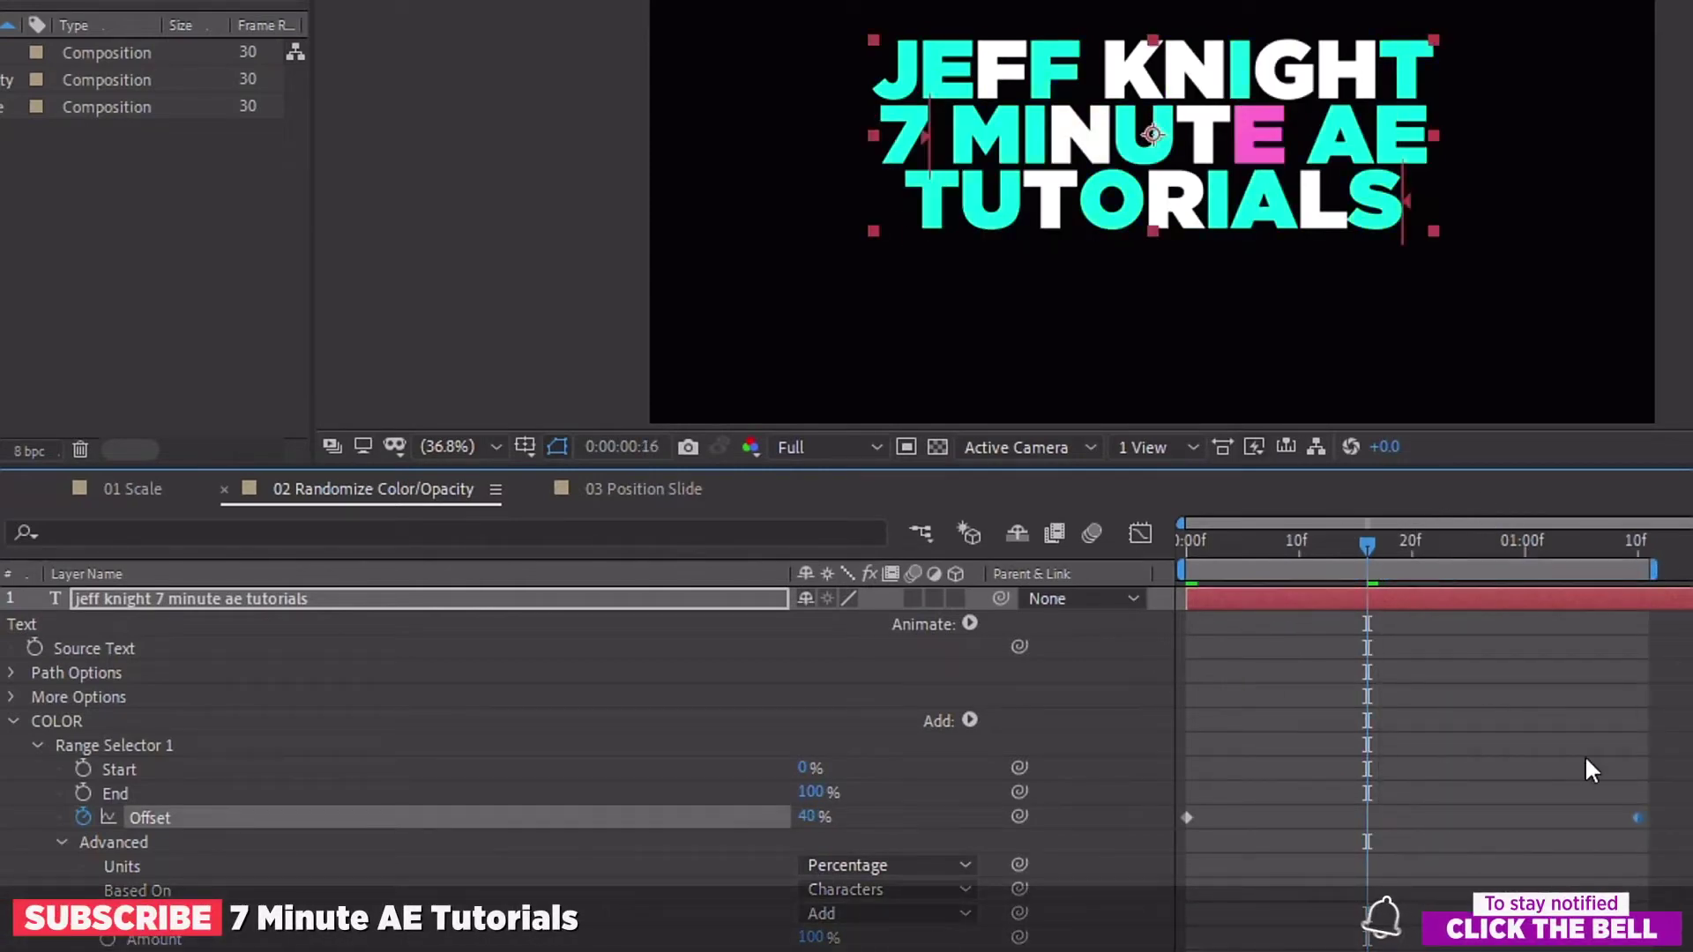
key("space")
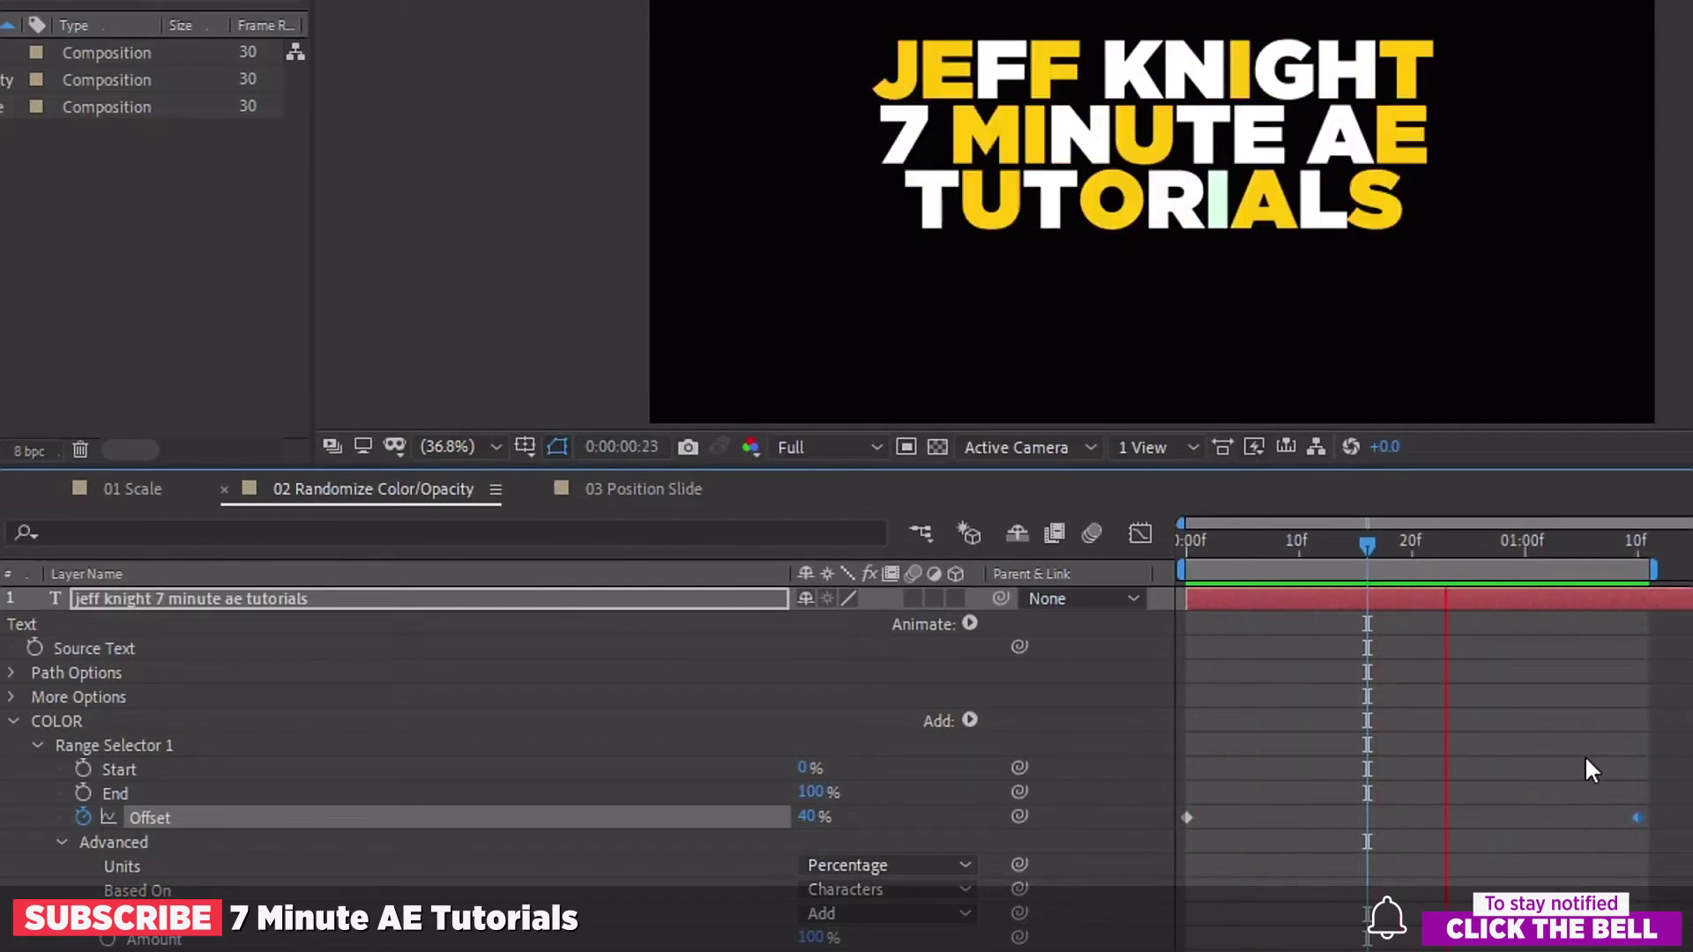
key("space")
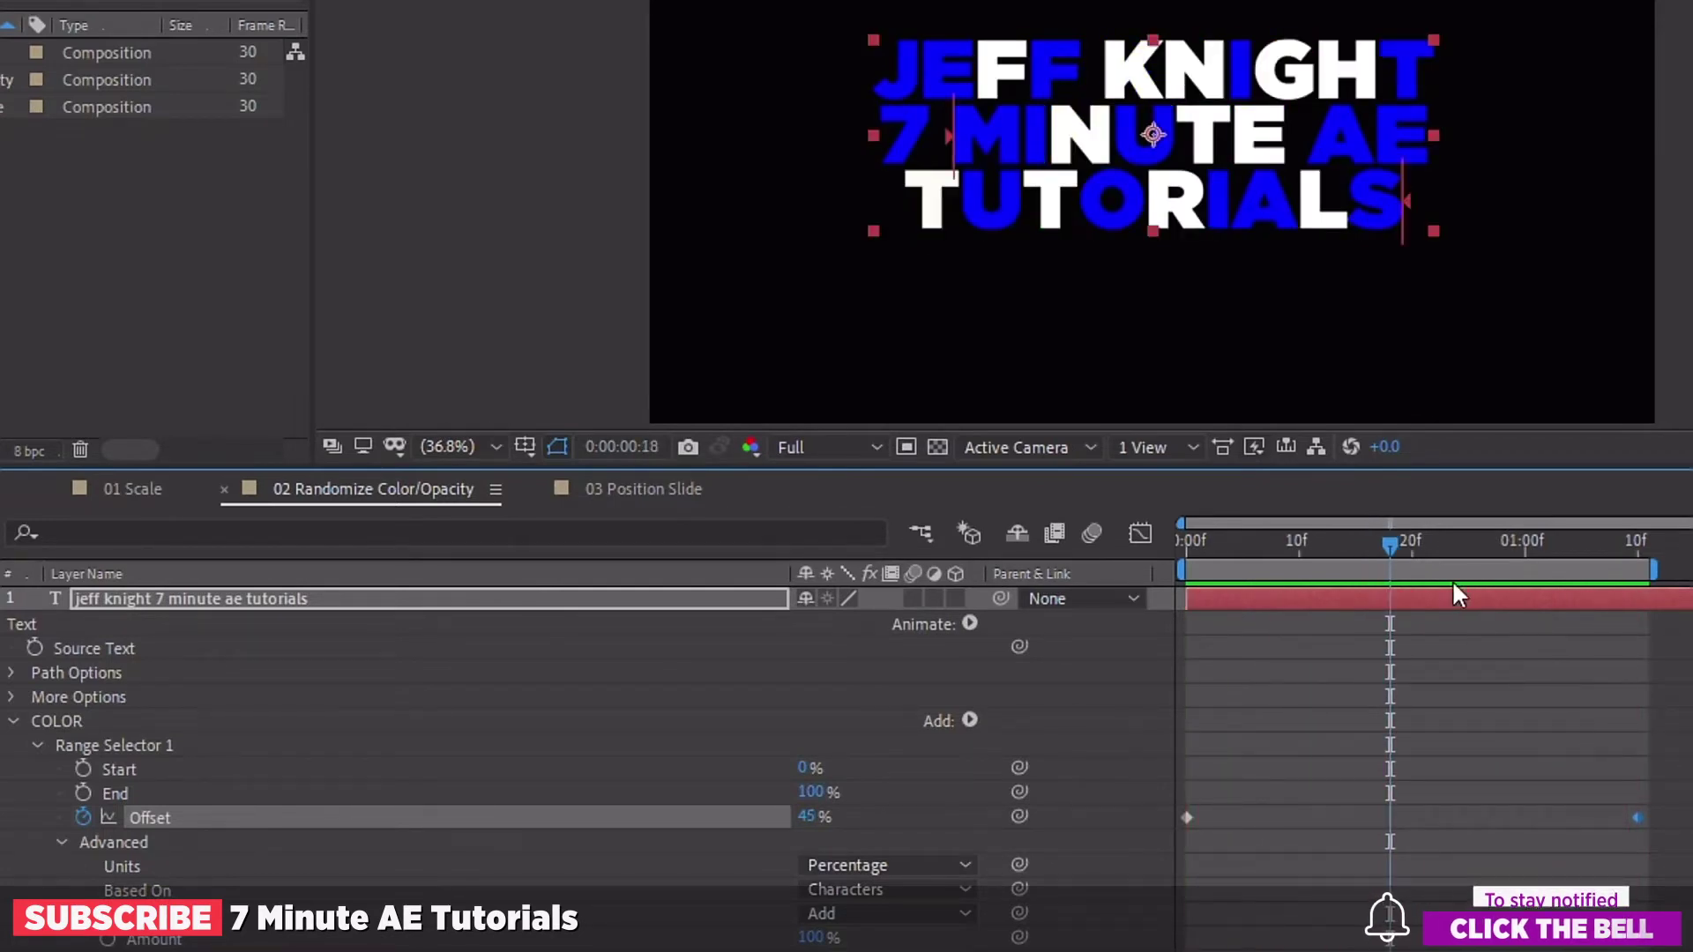
left_click_drag(1392, 541, 1404, 612)
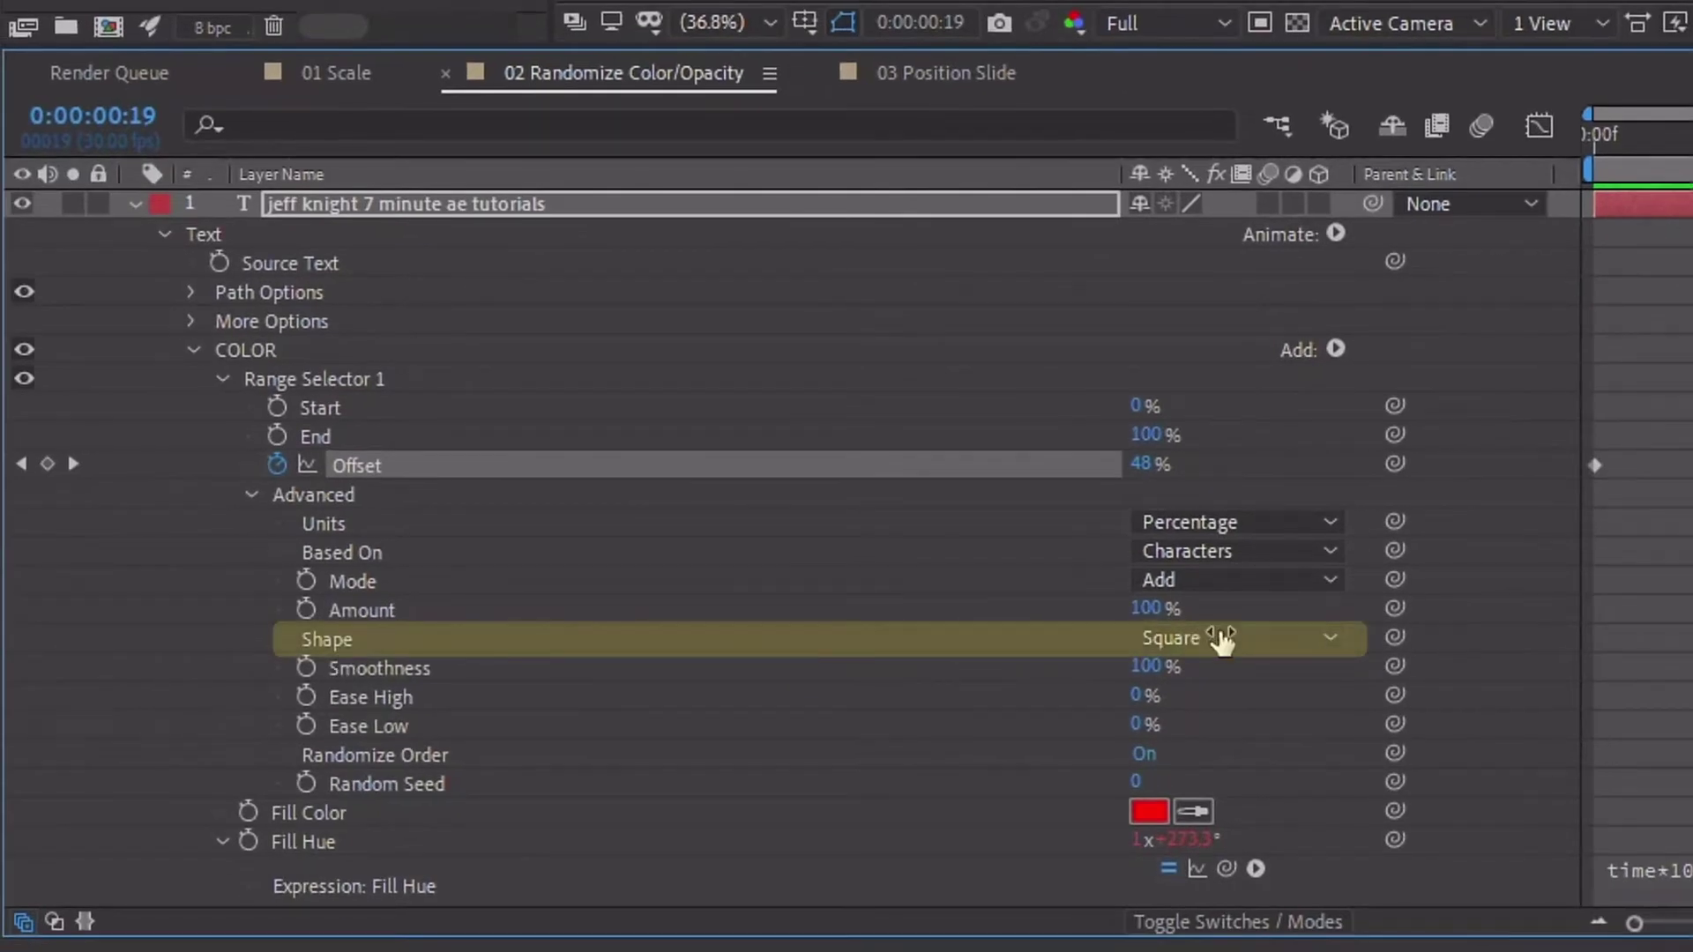
- Set the COLOR selector shape to Ramp Up and preview the rainbow reveal
left_click(1221, 644)
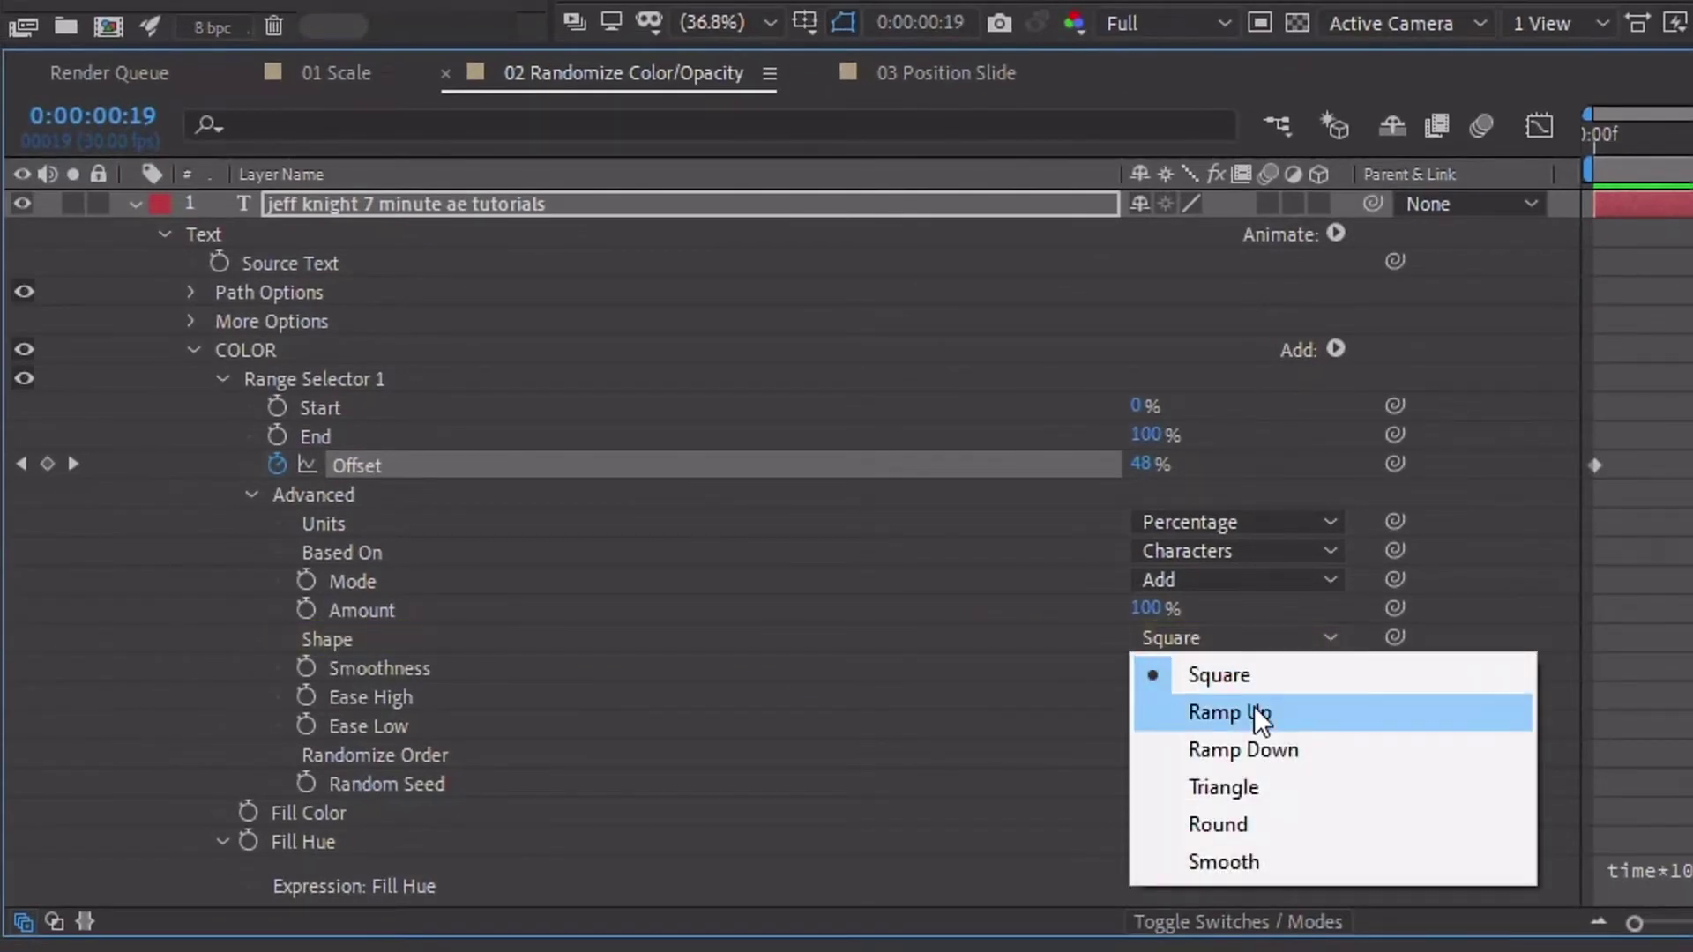
left_click(1254, 706)
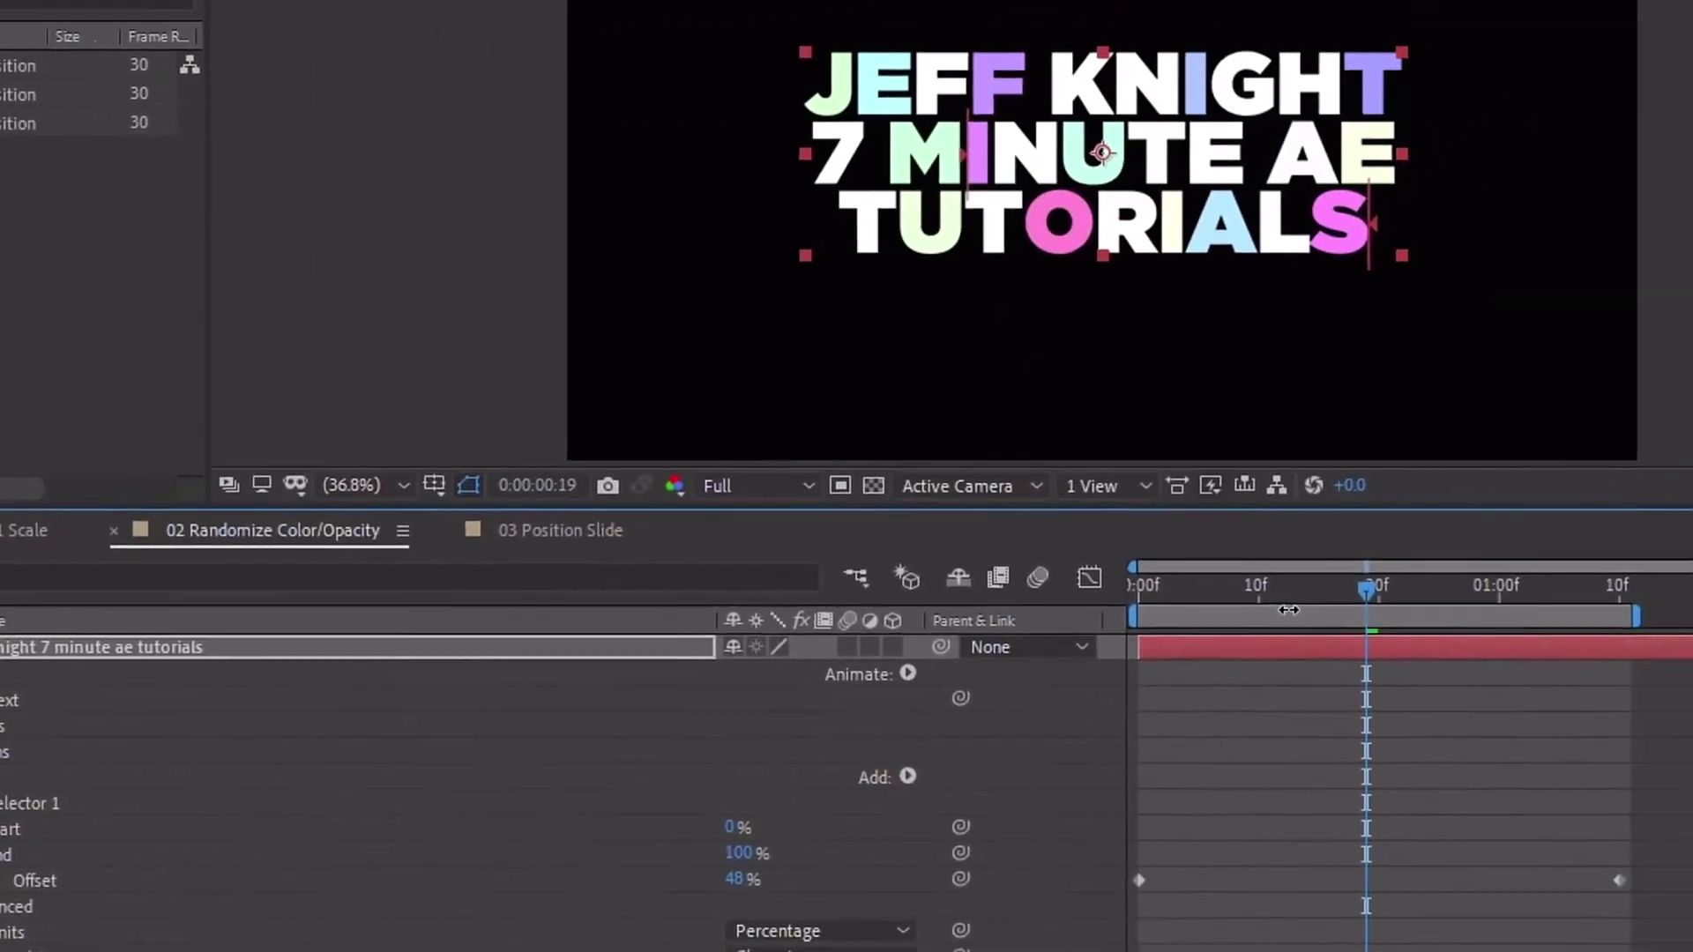
left_click_drag(1288, 596, 1081, 596)
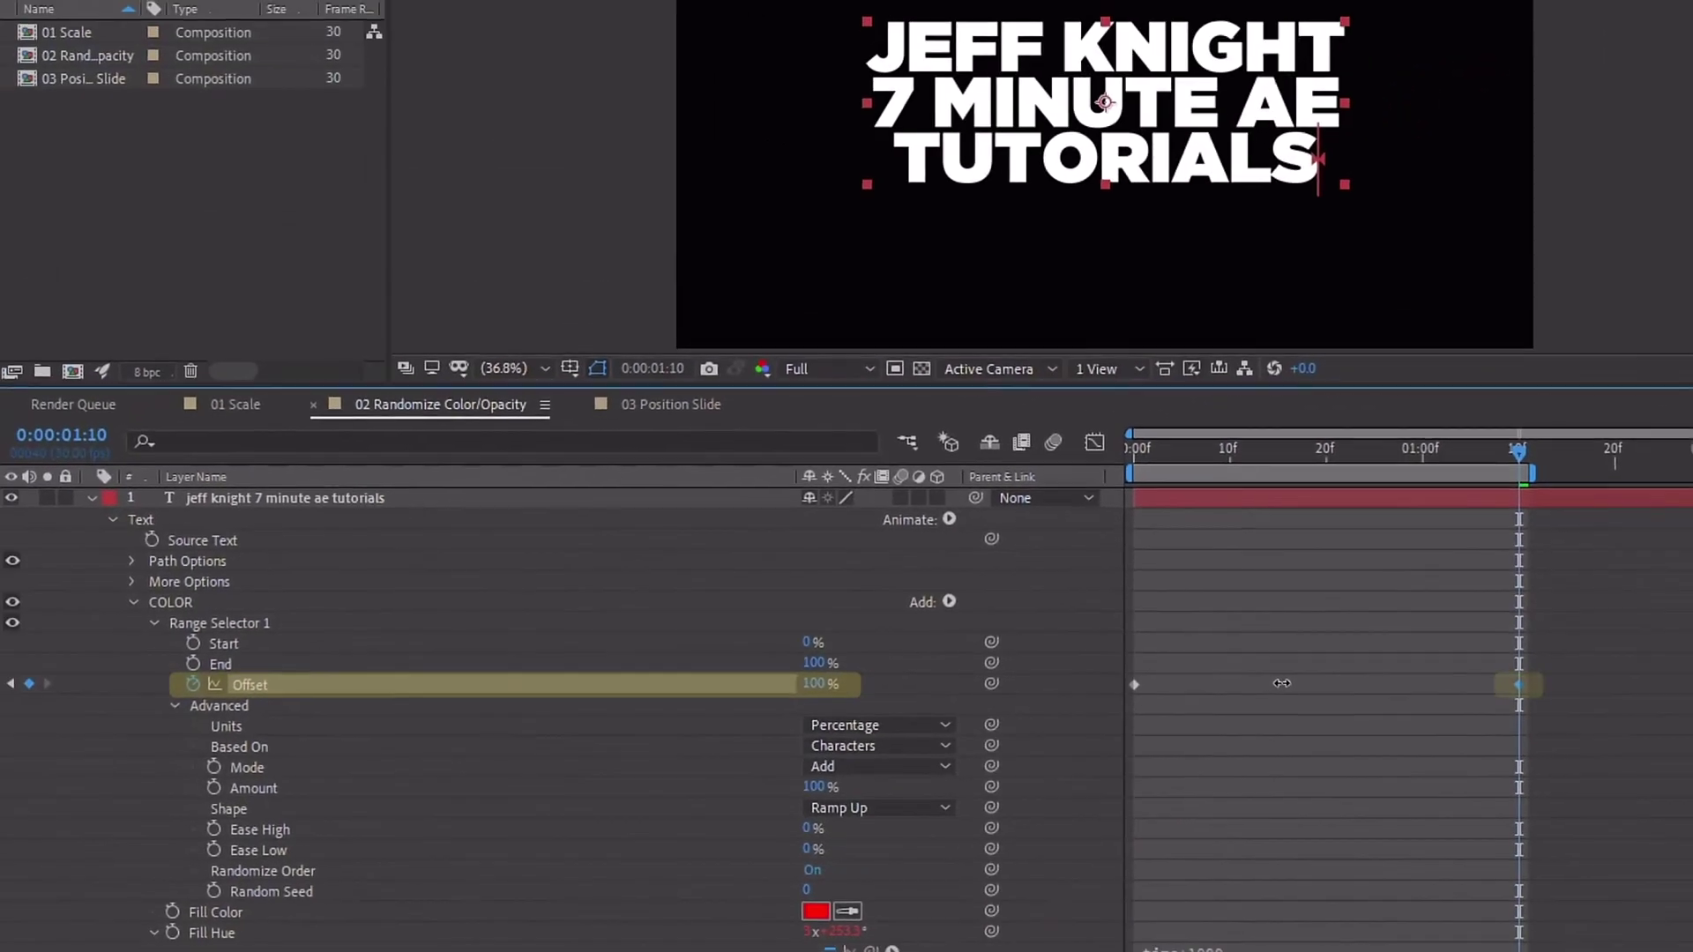
left_click(1506, 590)
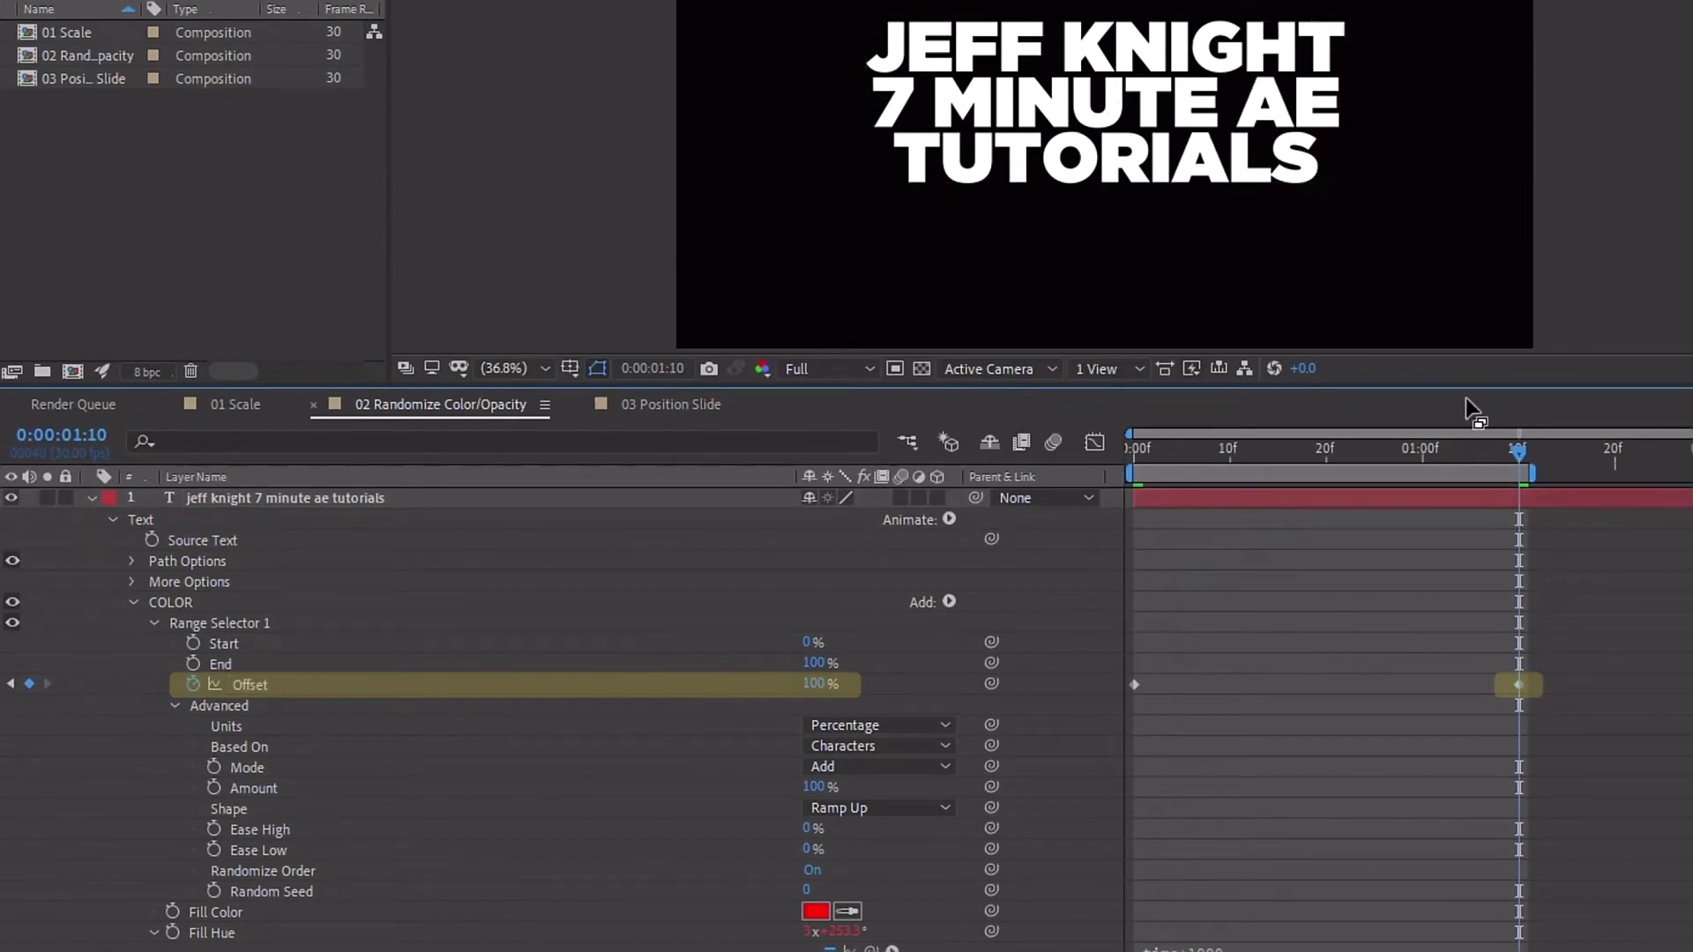
key("space")
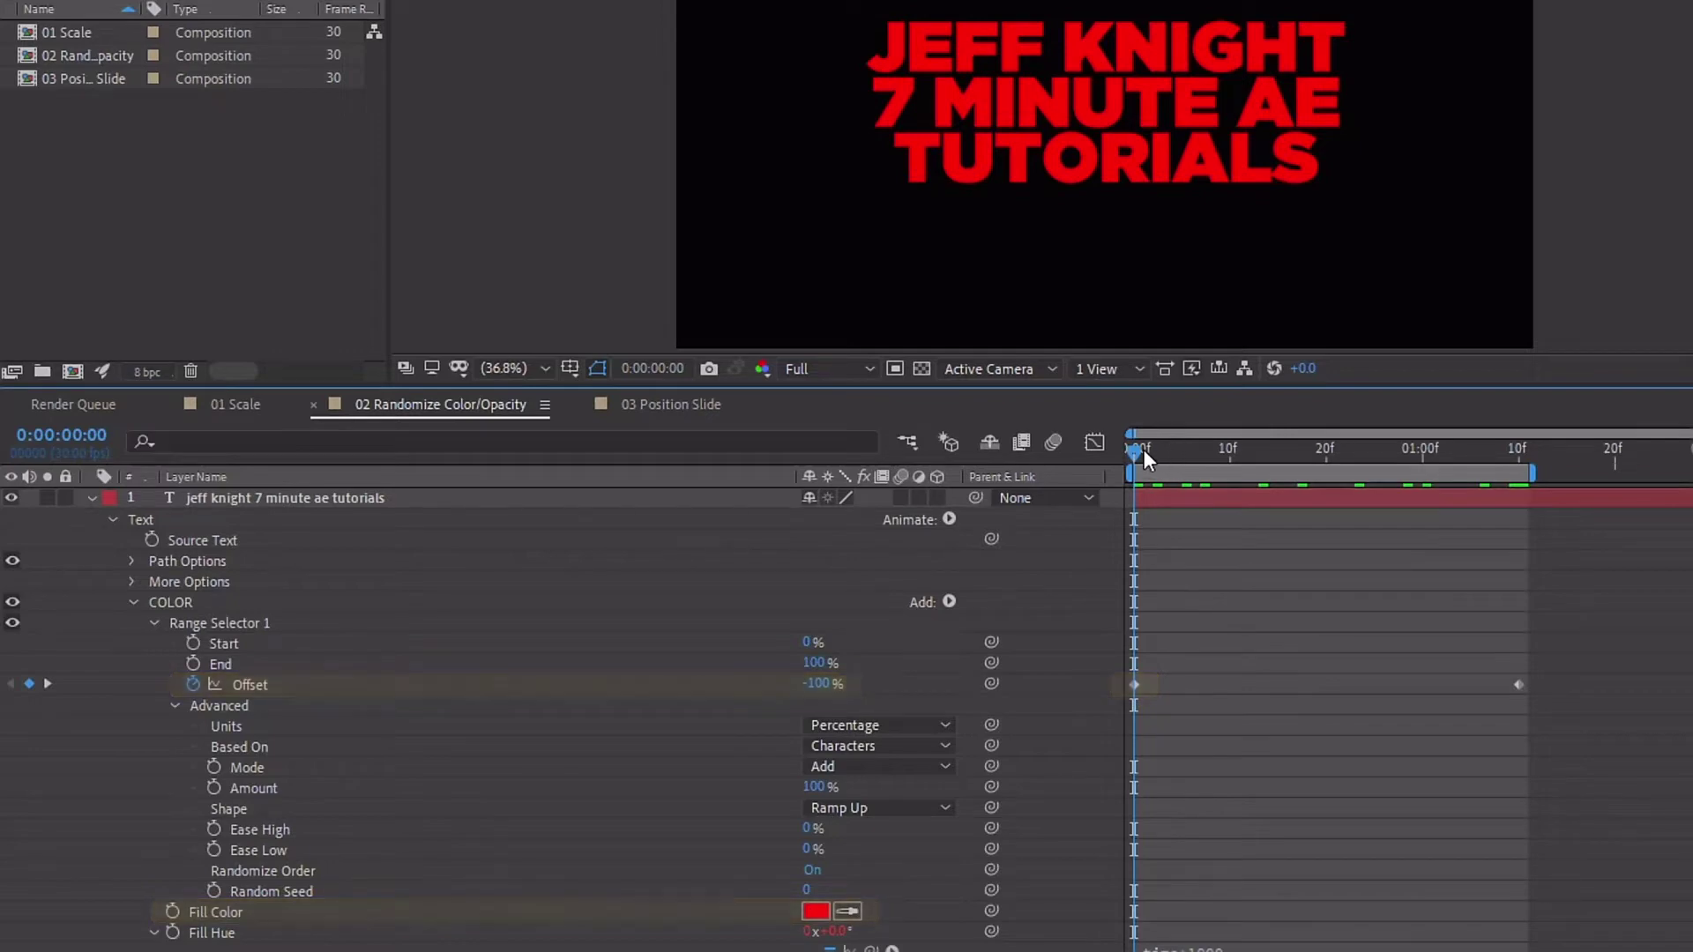
left_click_drag(1141, 451, 1083, 473)
key("space")
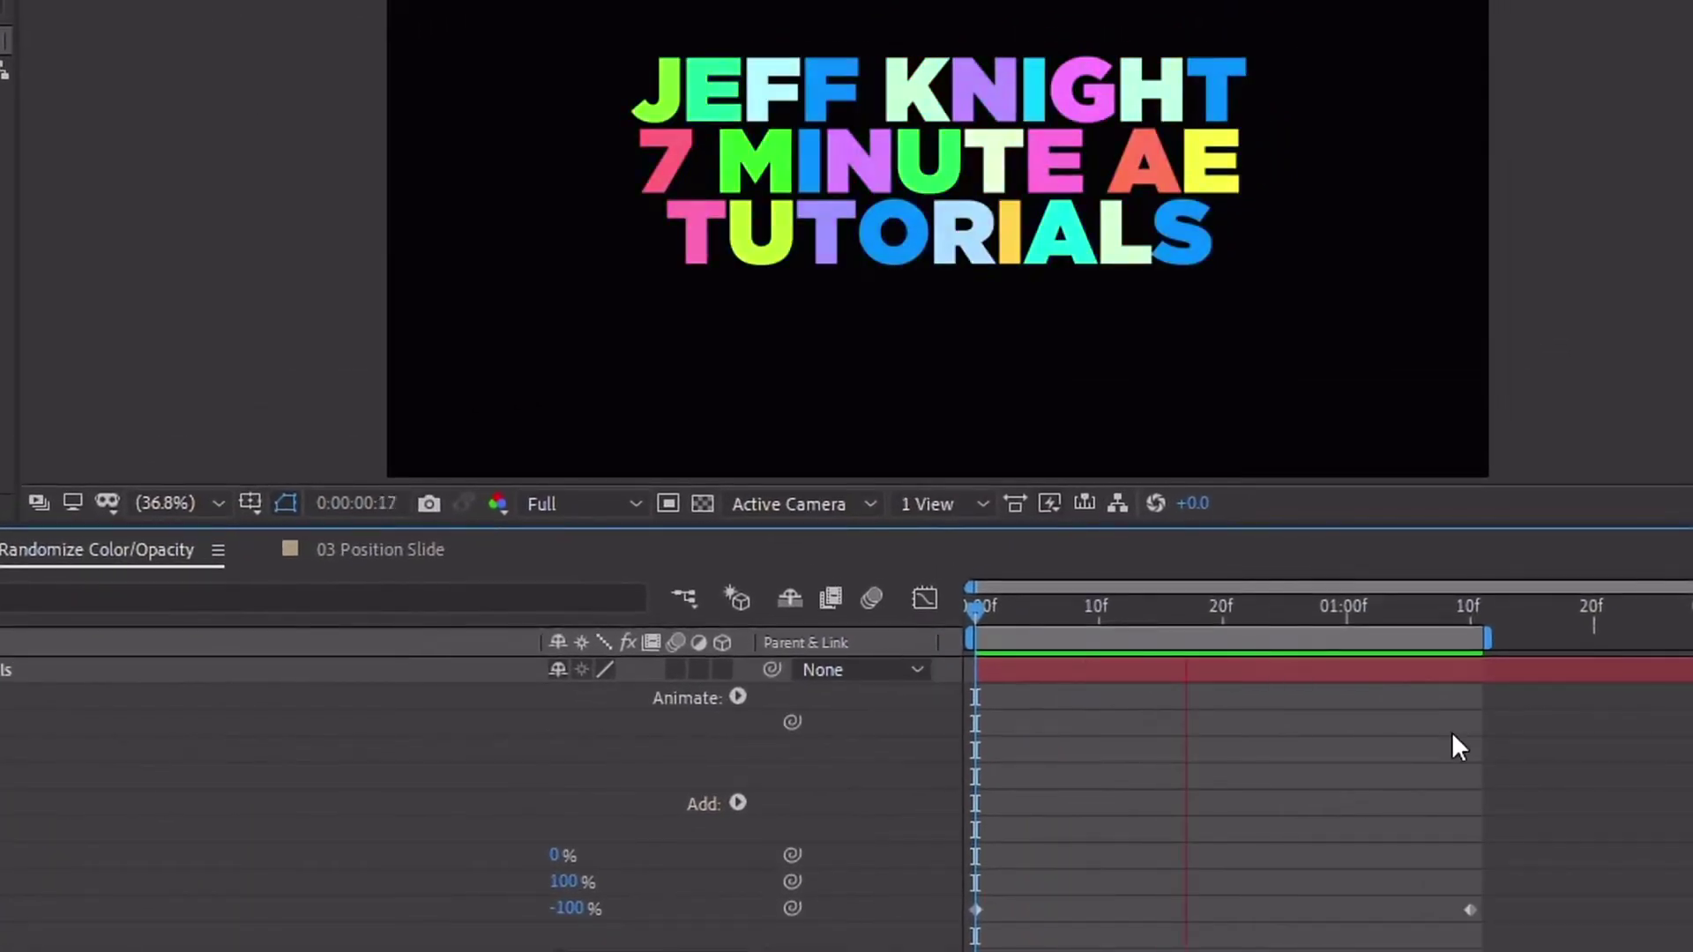
key("space")
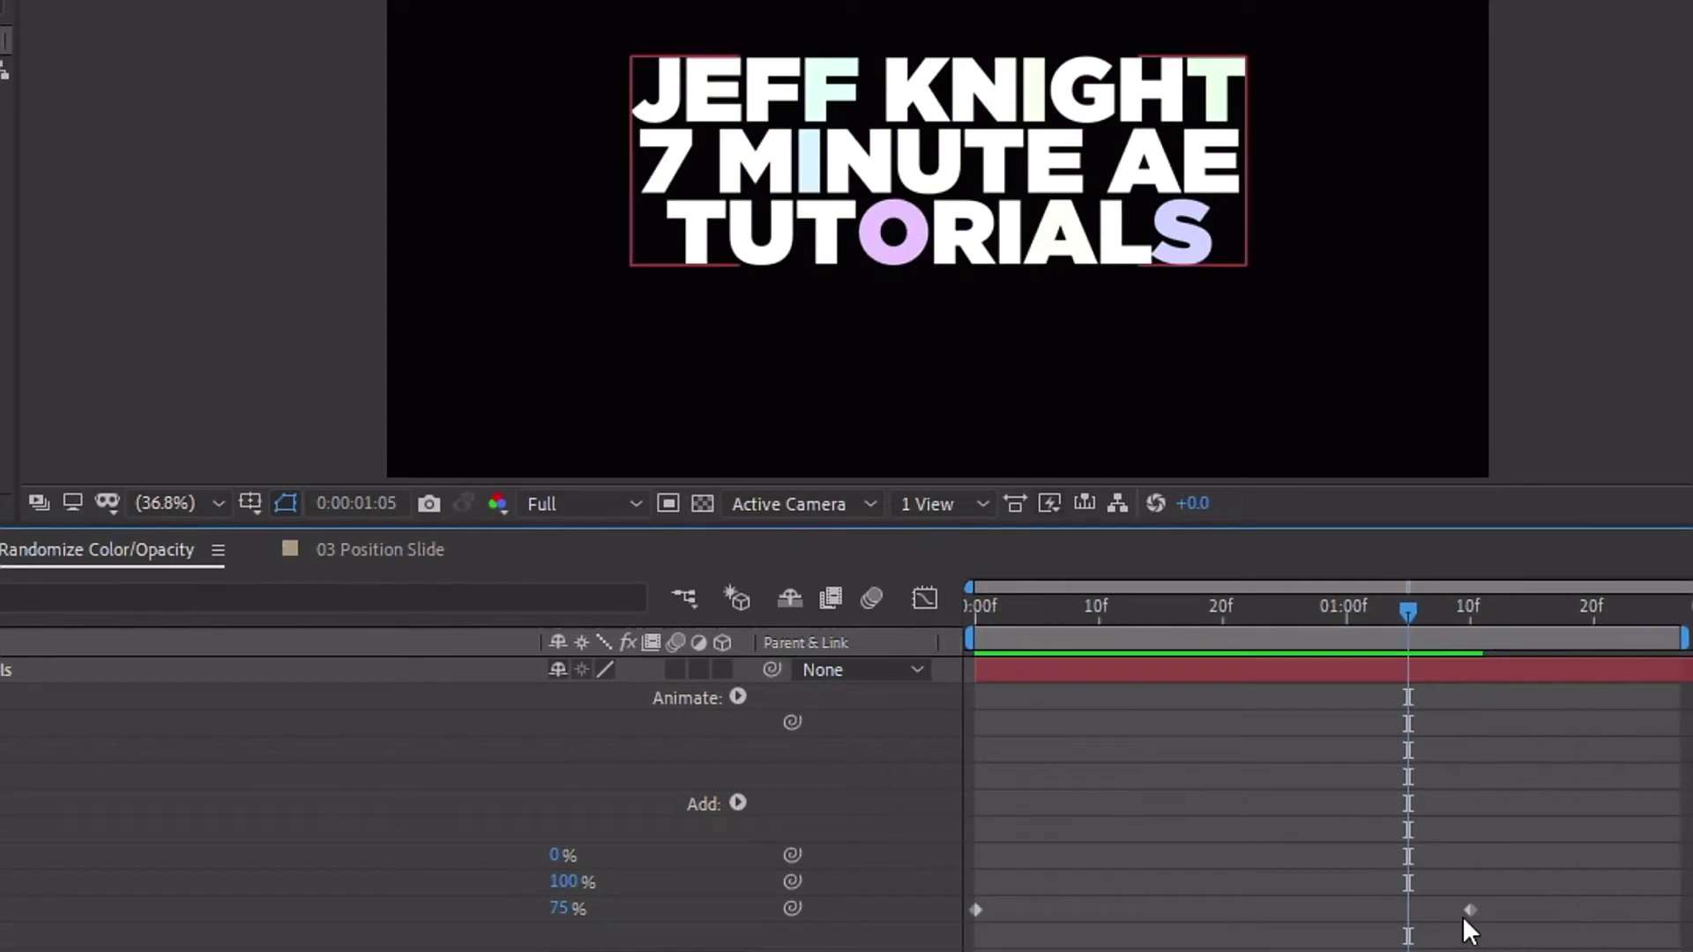
- Move the end Offset keyframe later to slow the reveal, preview, and collapse COLOR
left_click_drag(1463, 917, 1621, 919)
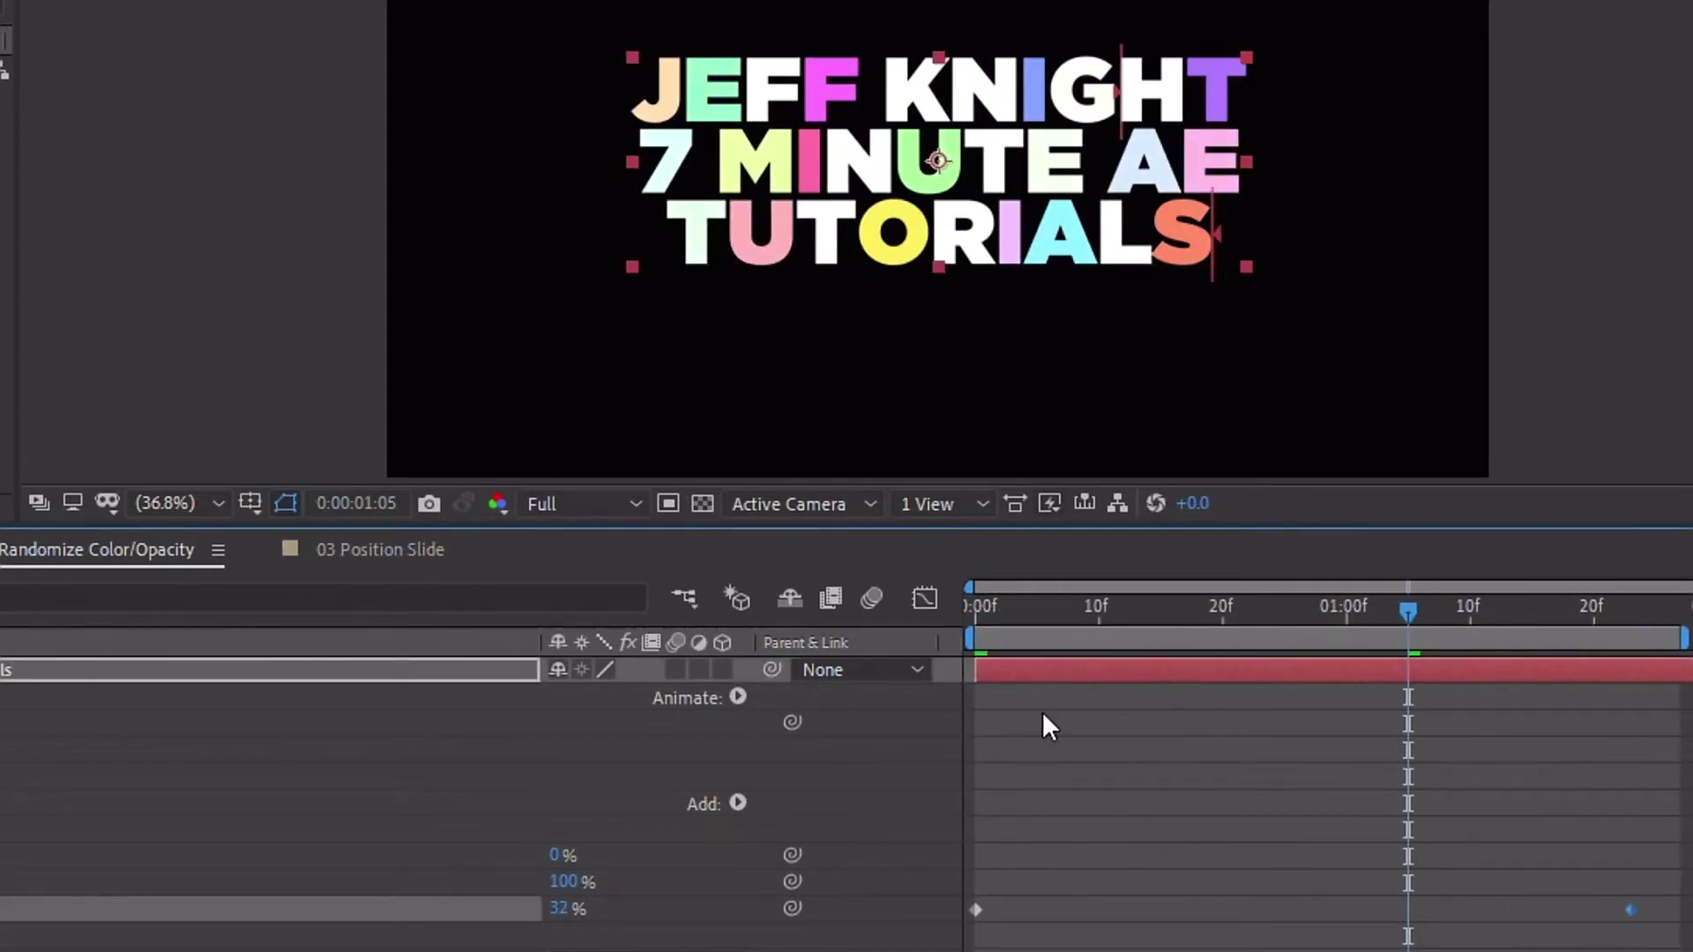
key("space")
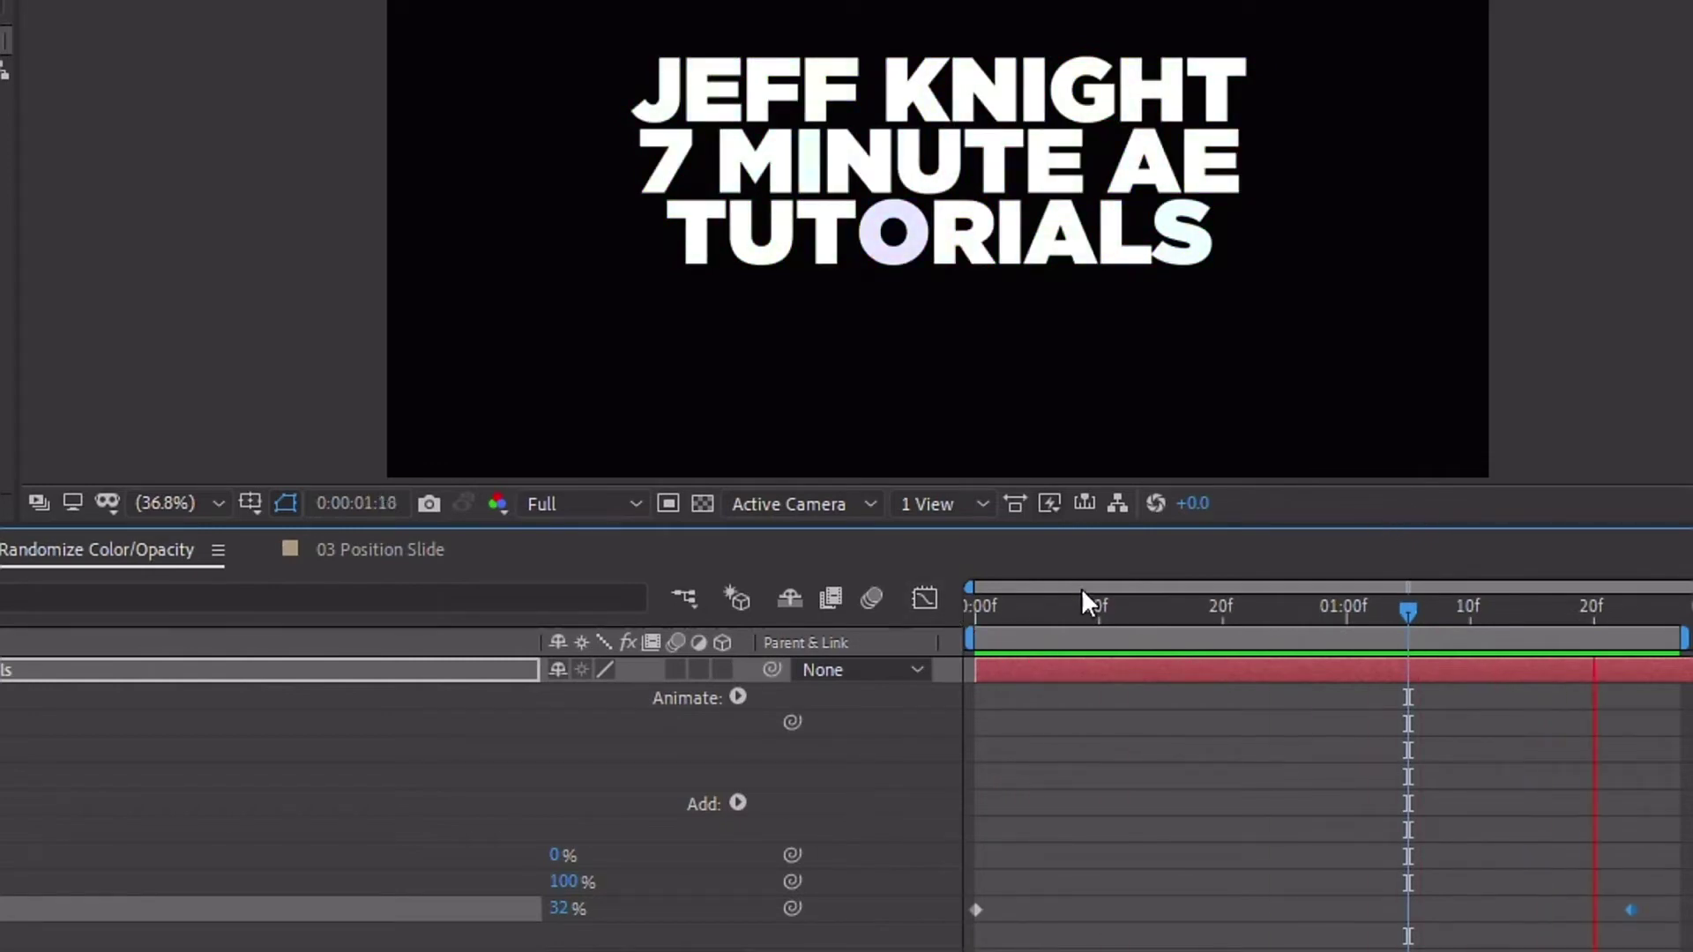
key("space")
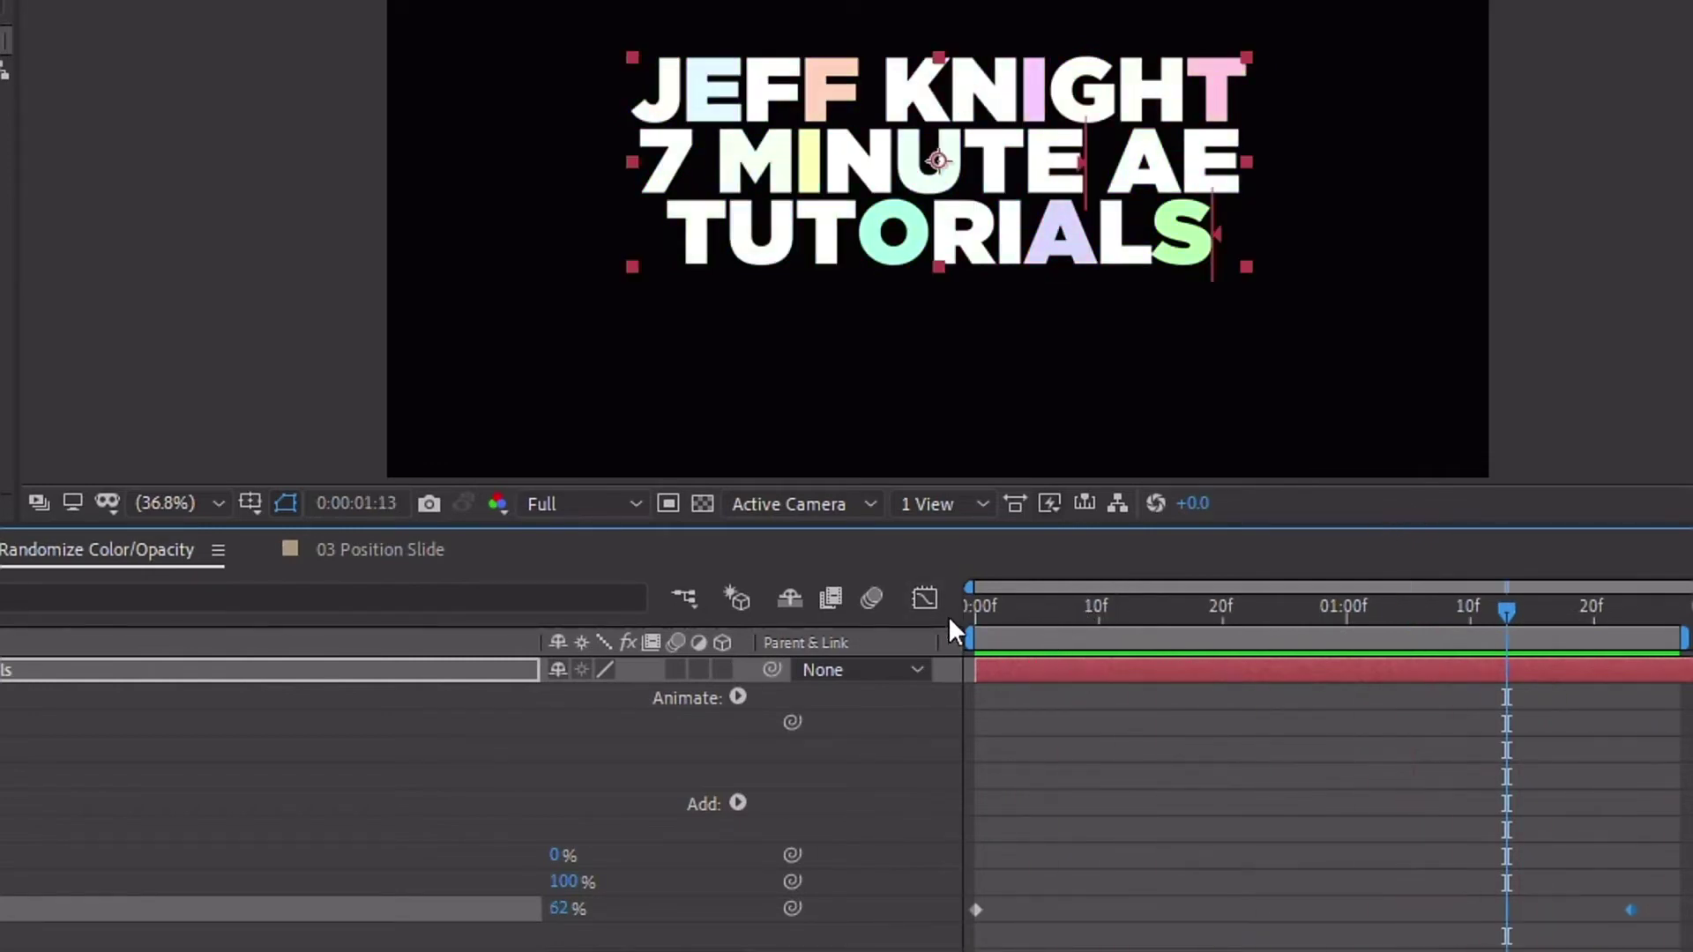
left_click(976, 607)
key("space")
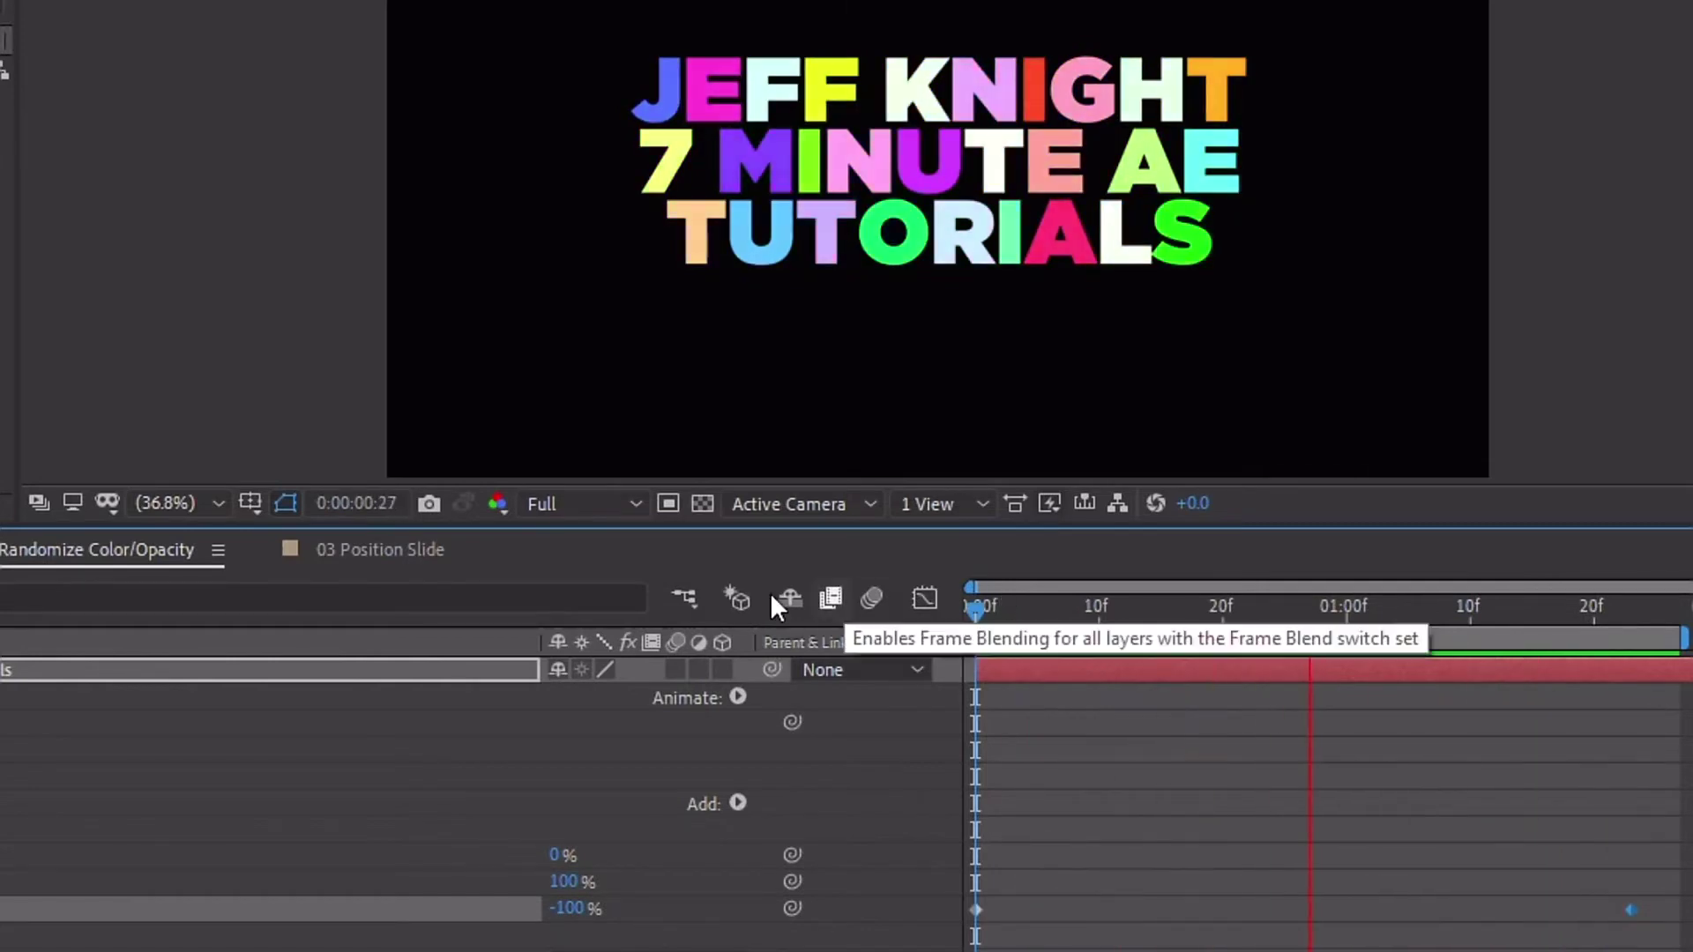
key("space")
left_click(94, 643)
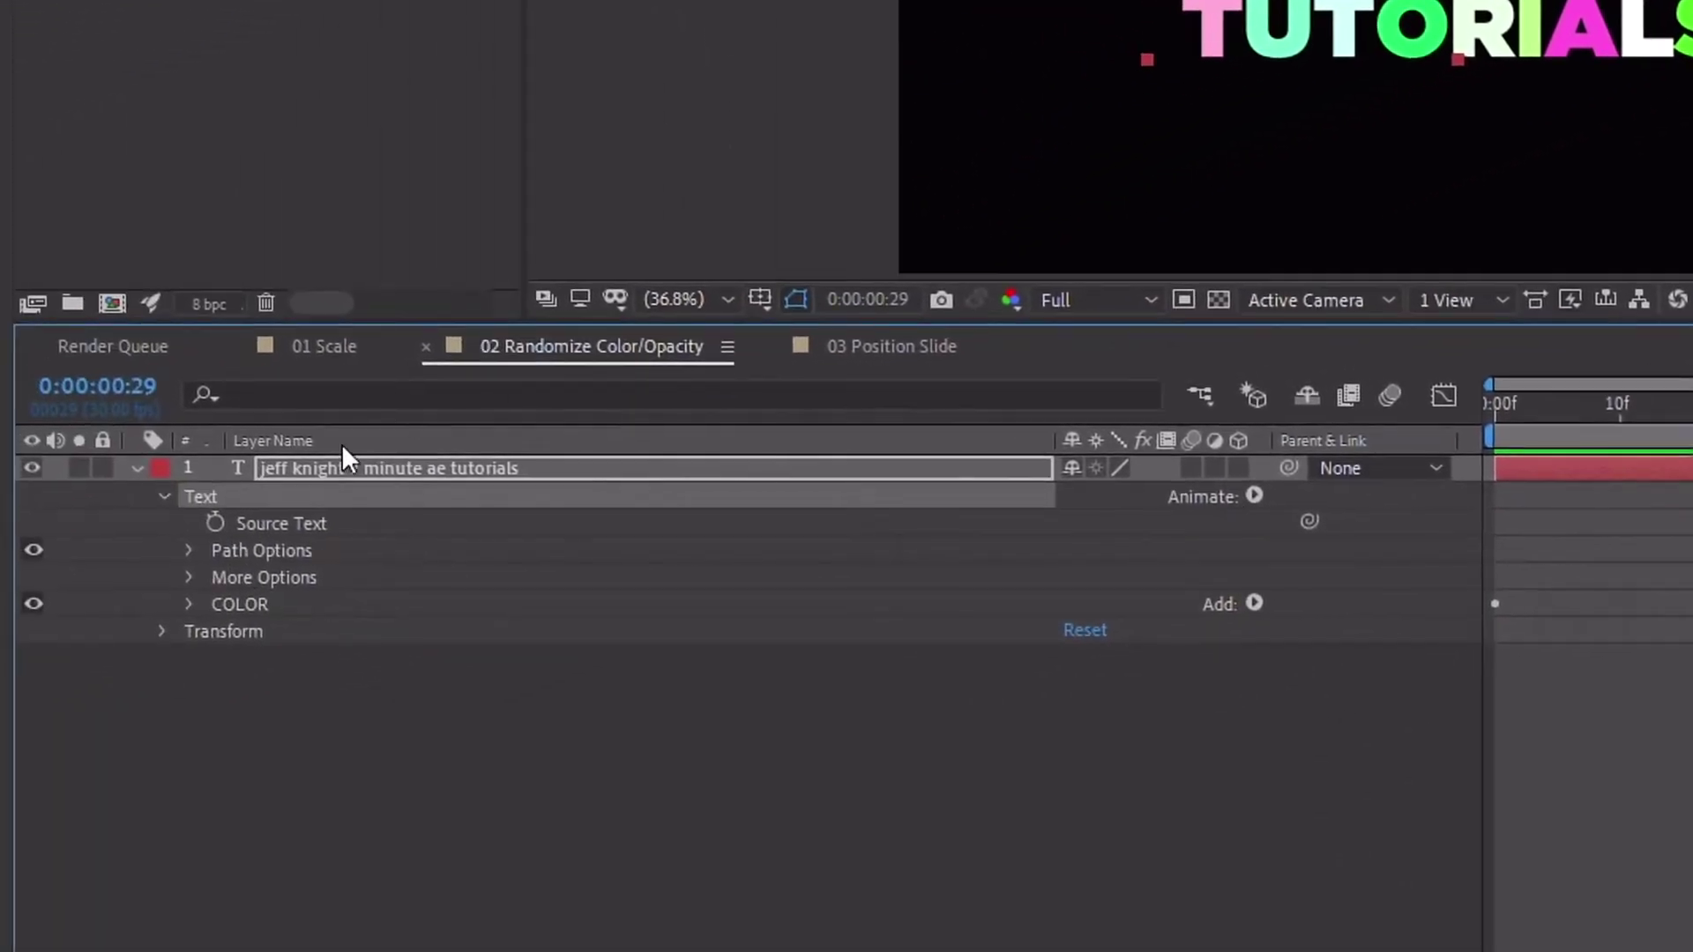
- Add an Opacity animator named OPACITY, lower Opacity to about 0%, and open its range selector
left_click(1259, 494)
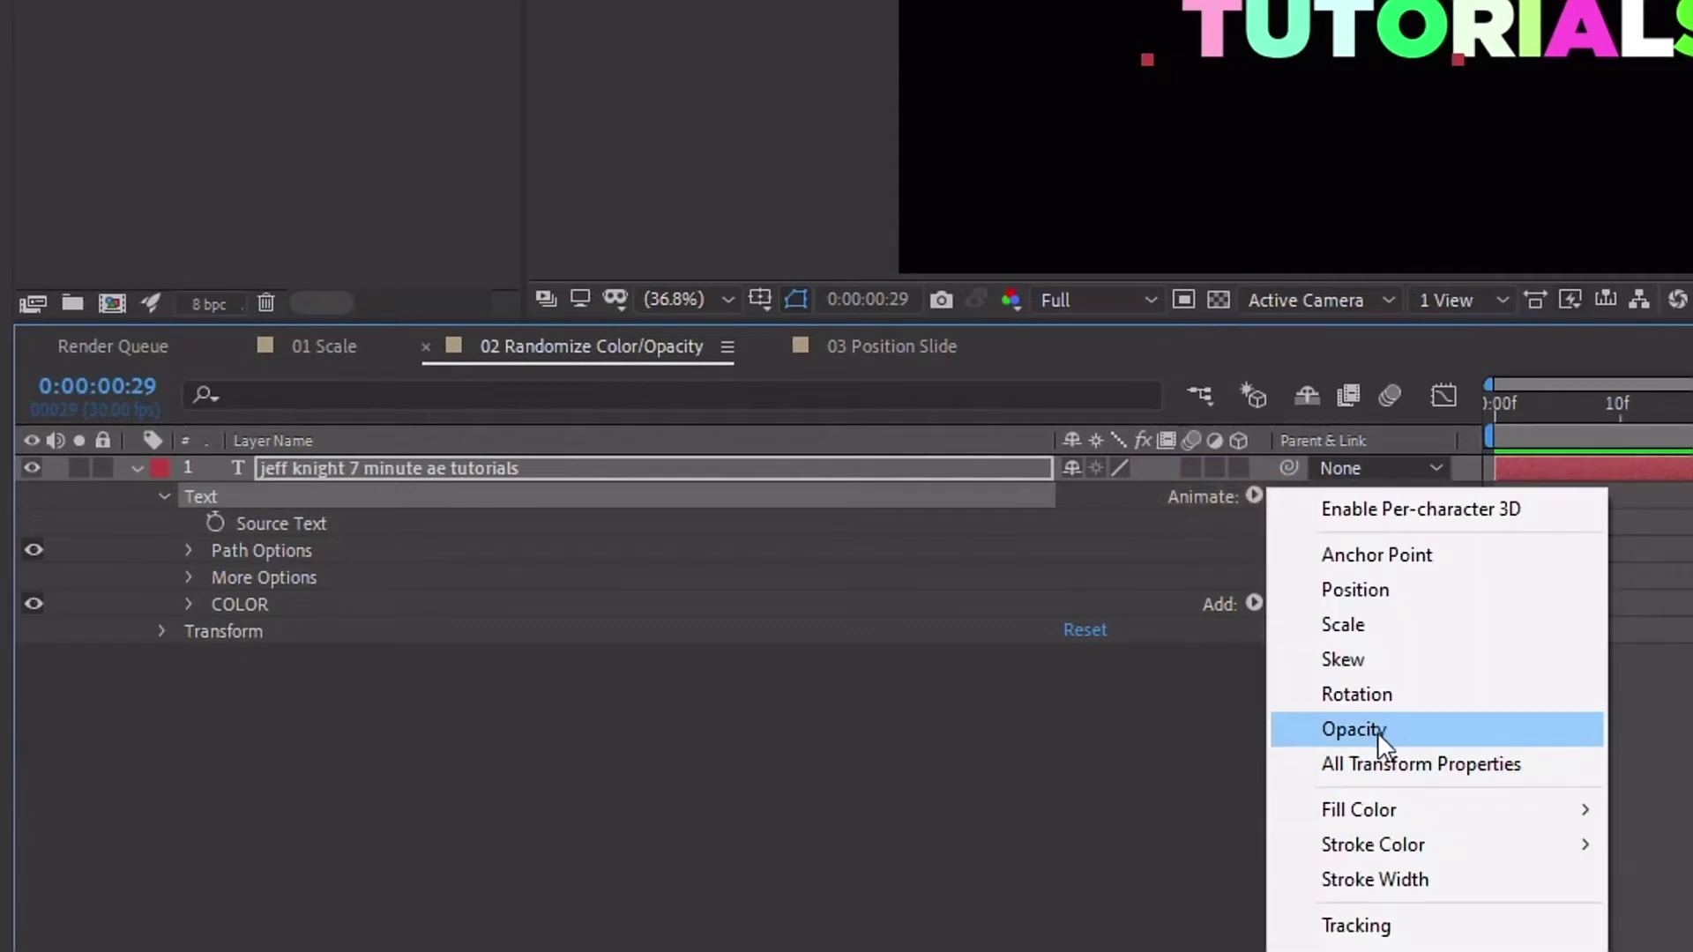
left_click(1378, 732)
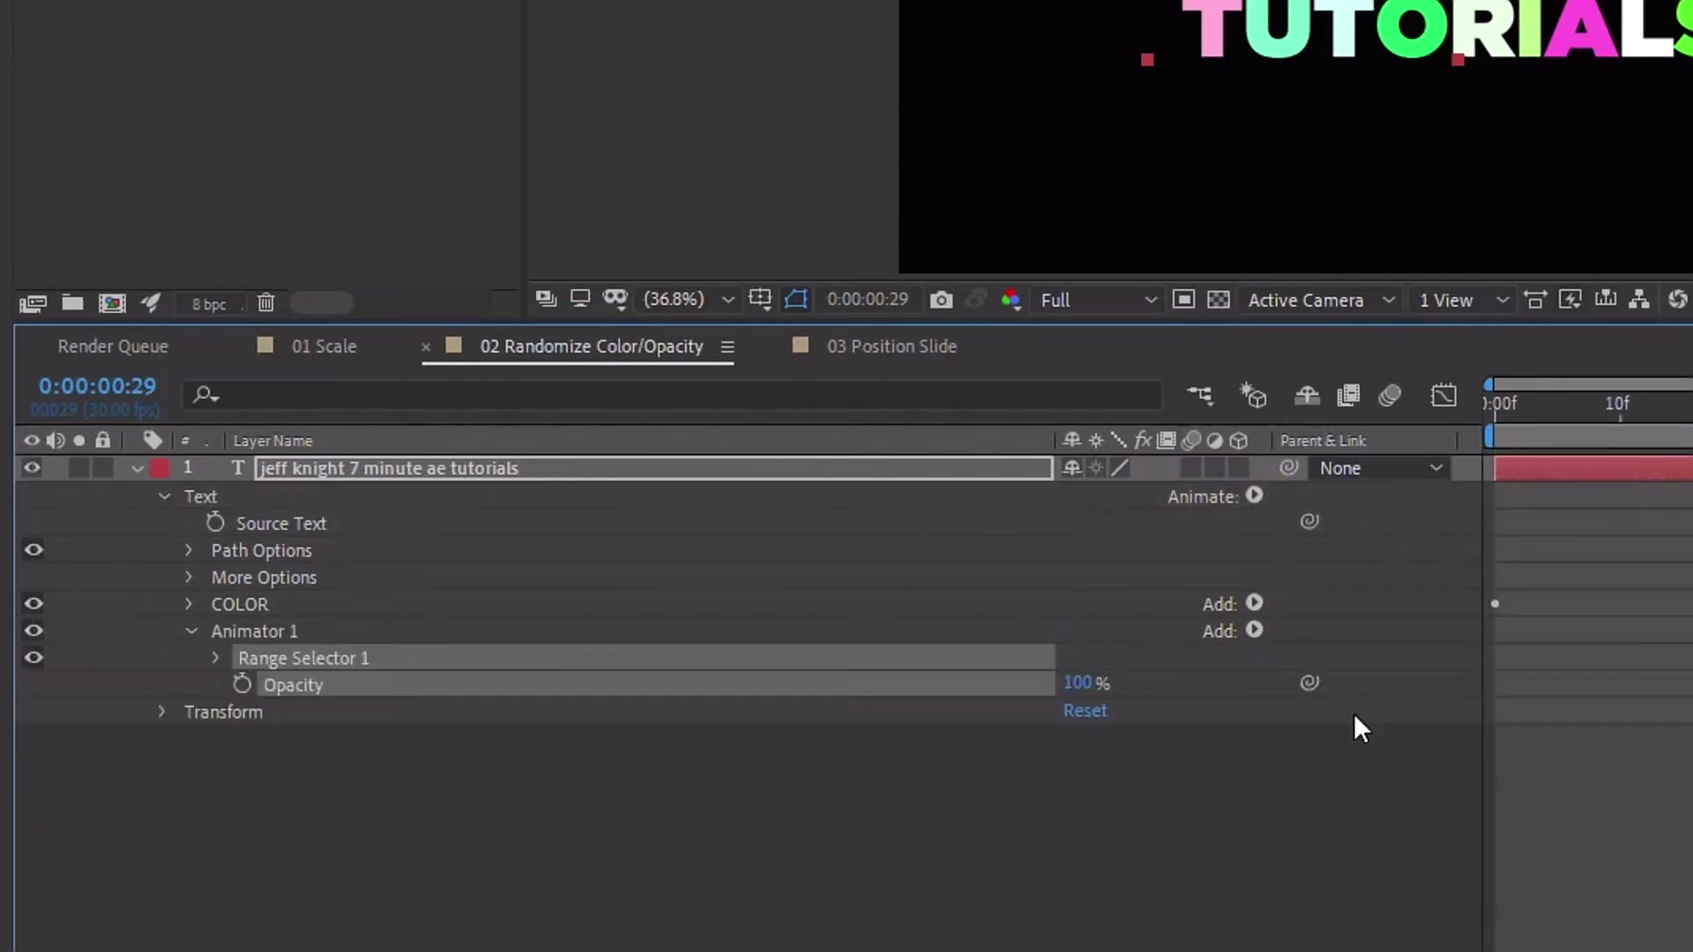
left_click(247, 630)
key("Return")
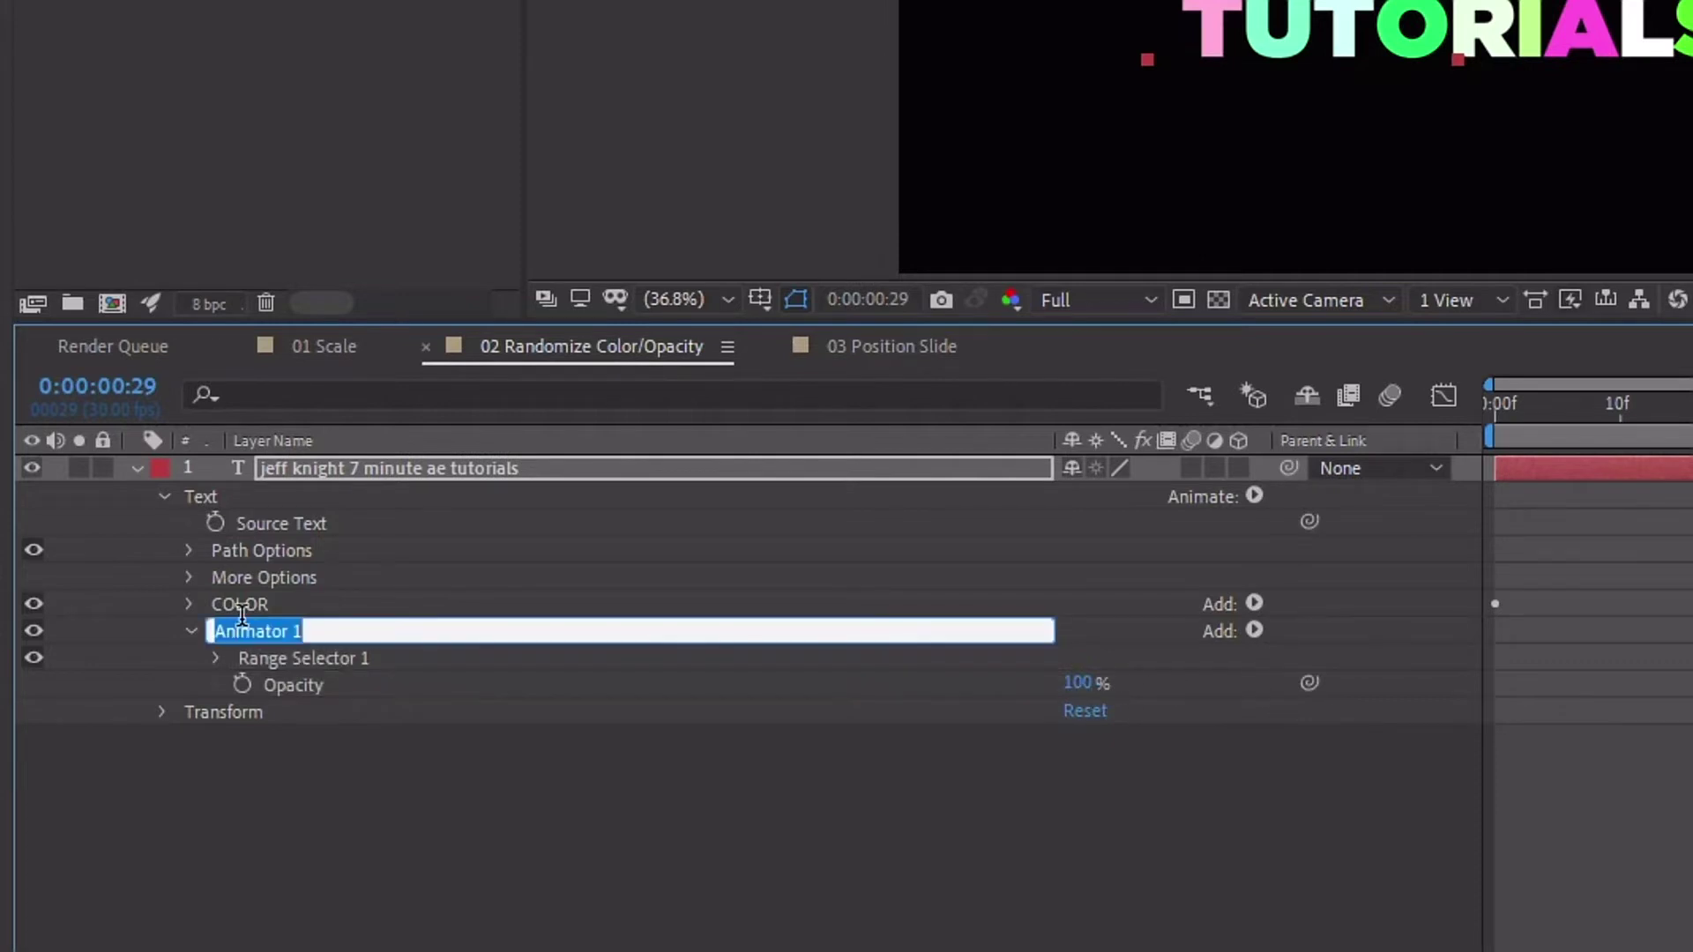
key("Return")
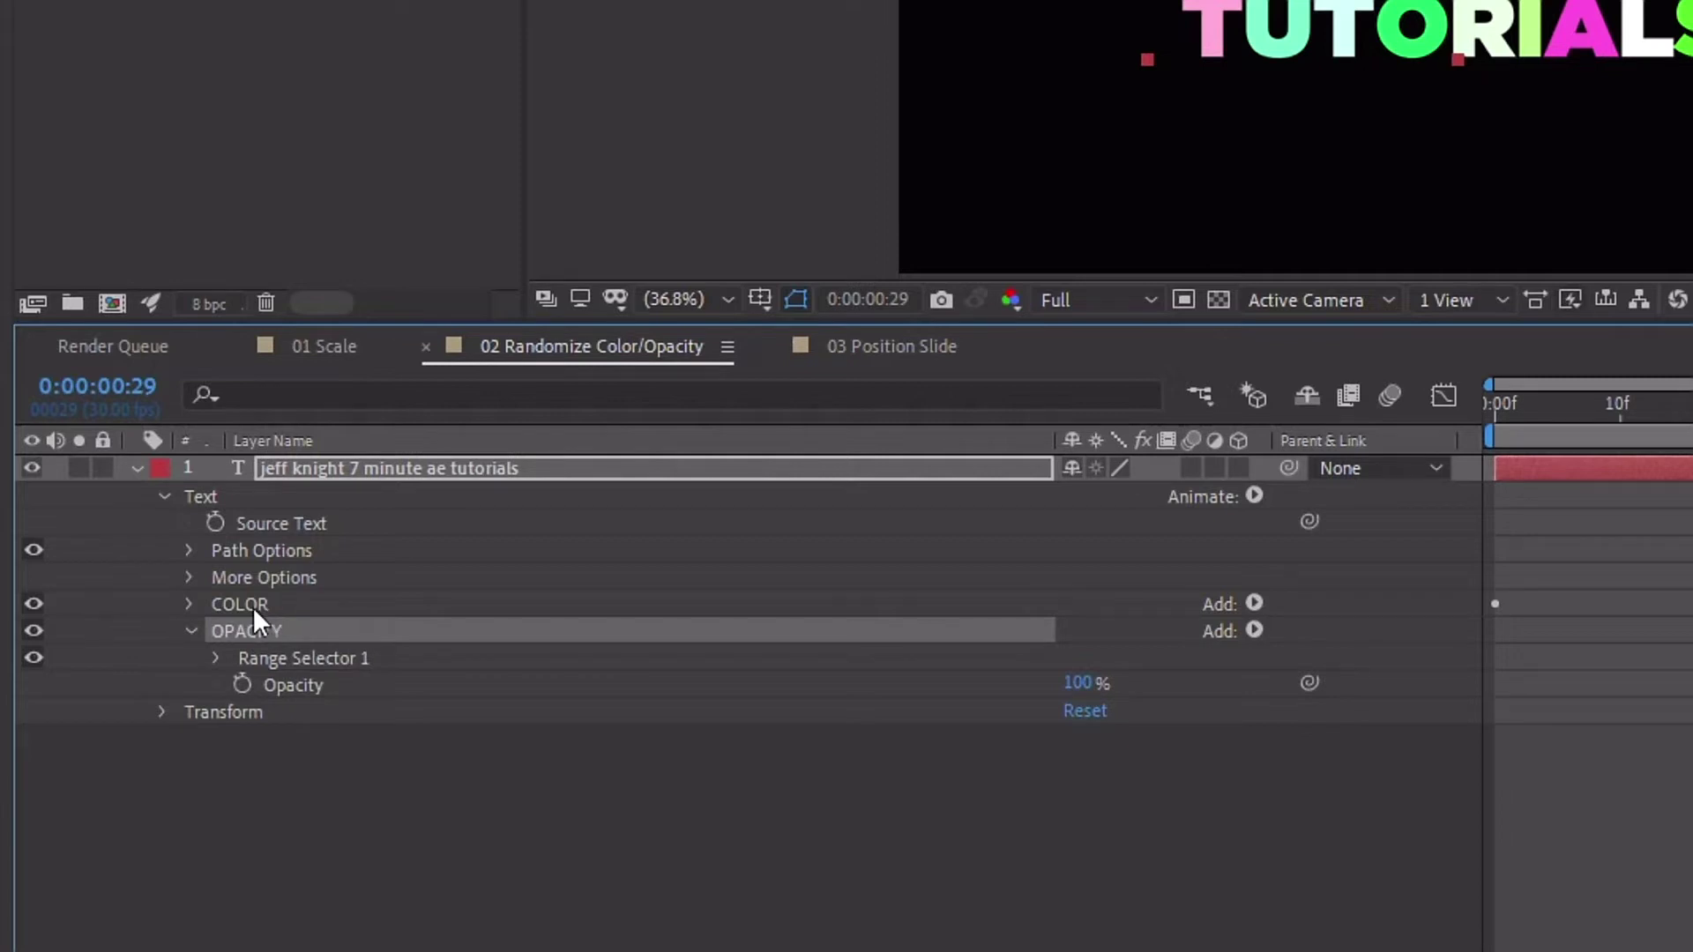
left_click_drag(1077, 682, 597, 730)
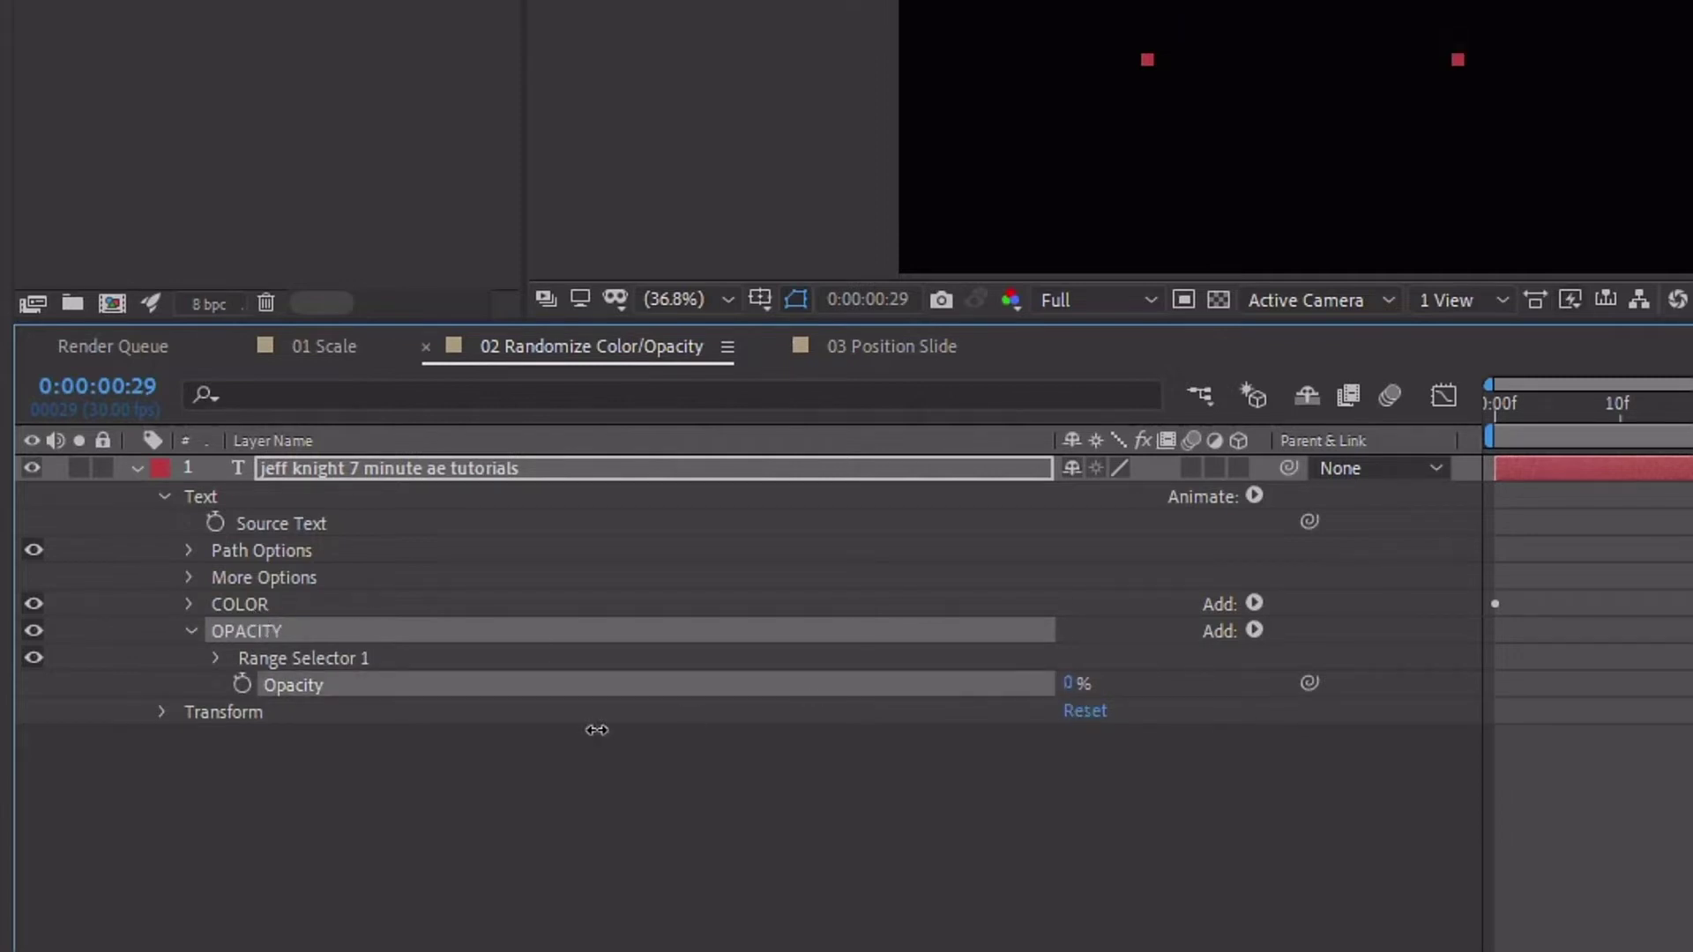
left_click(216, 658)
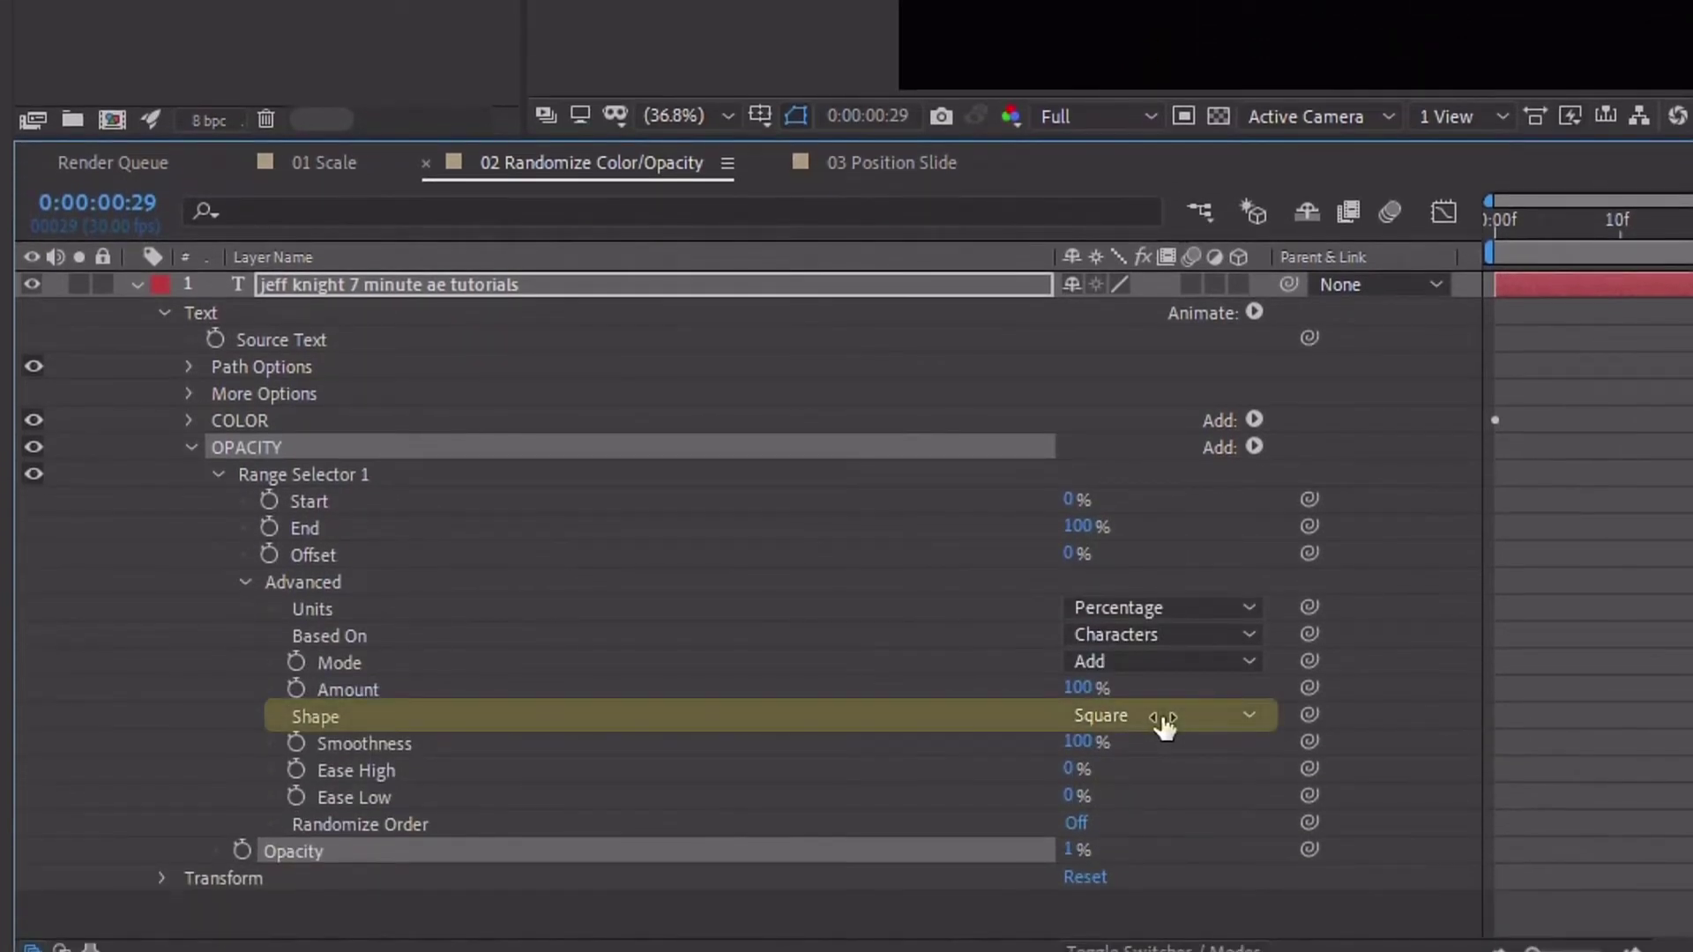
- Set the OPACITY selector shape to Ramp Up and keyframe Offset up to 100% at frame 20
left_click(1134, 716)
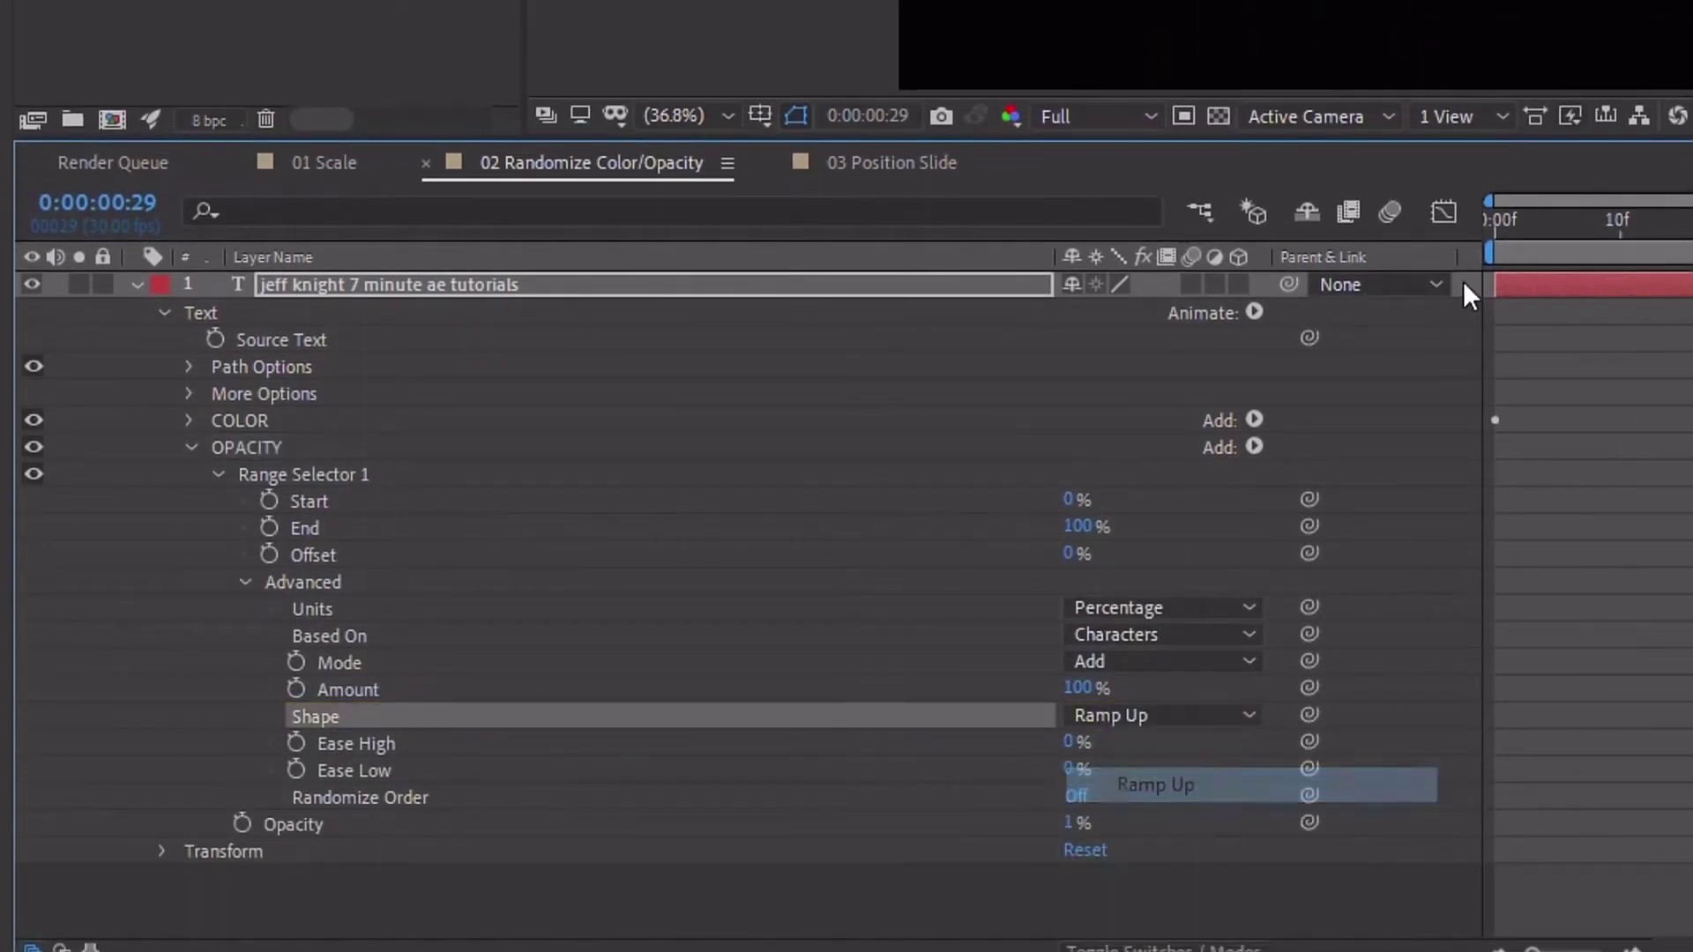
left_click(321, 556)
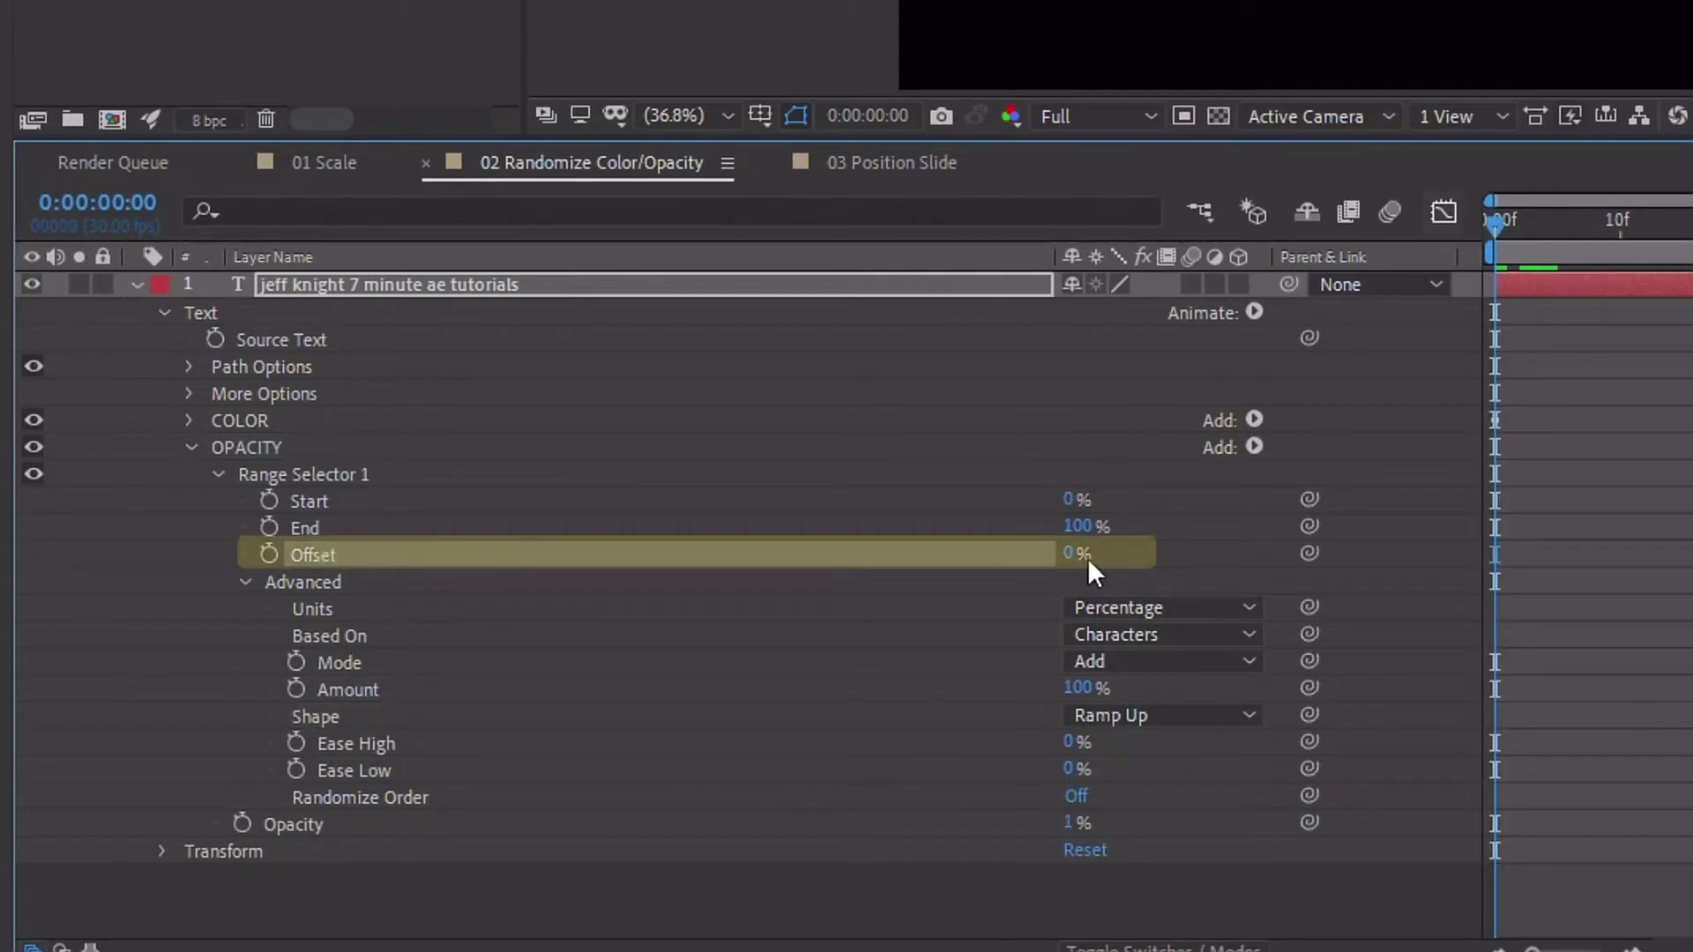
left_click(269, 554)
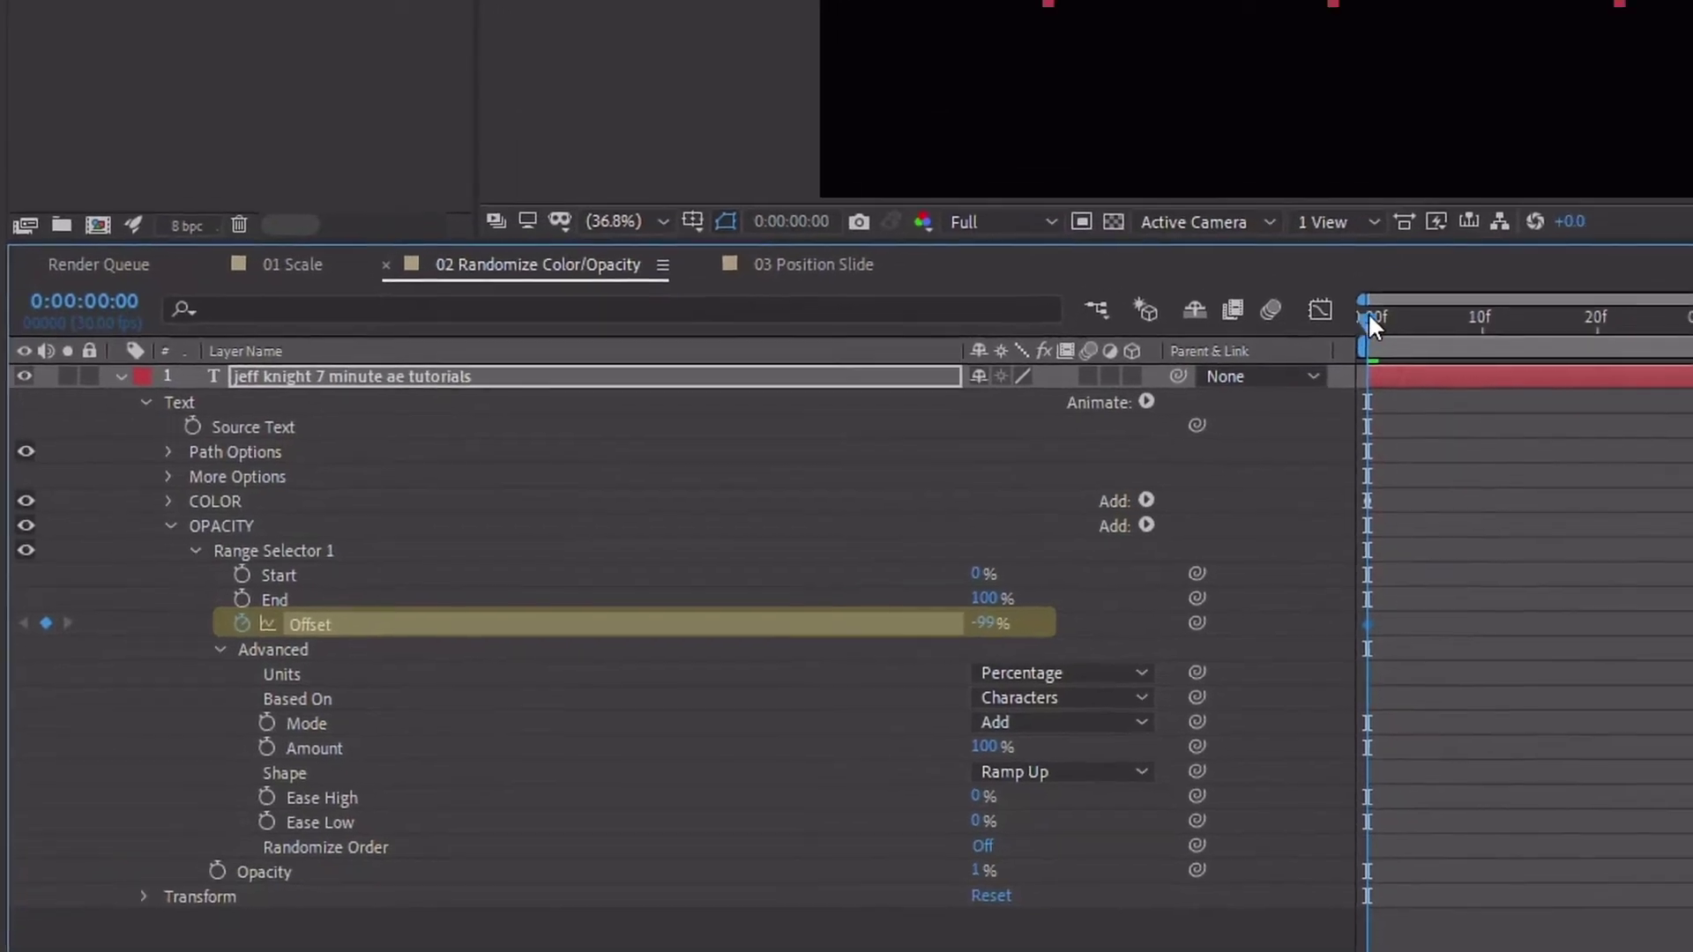
left_click_drag(1367, 324, 1504, 401)
left_click_drag(922, 668, 934, 668)
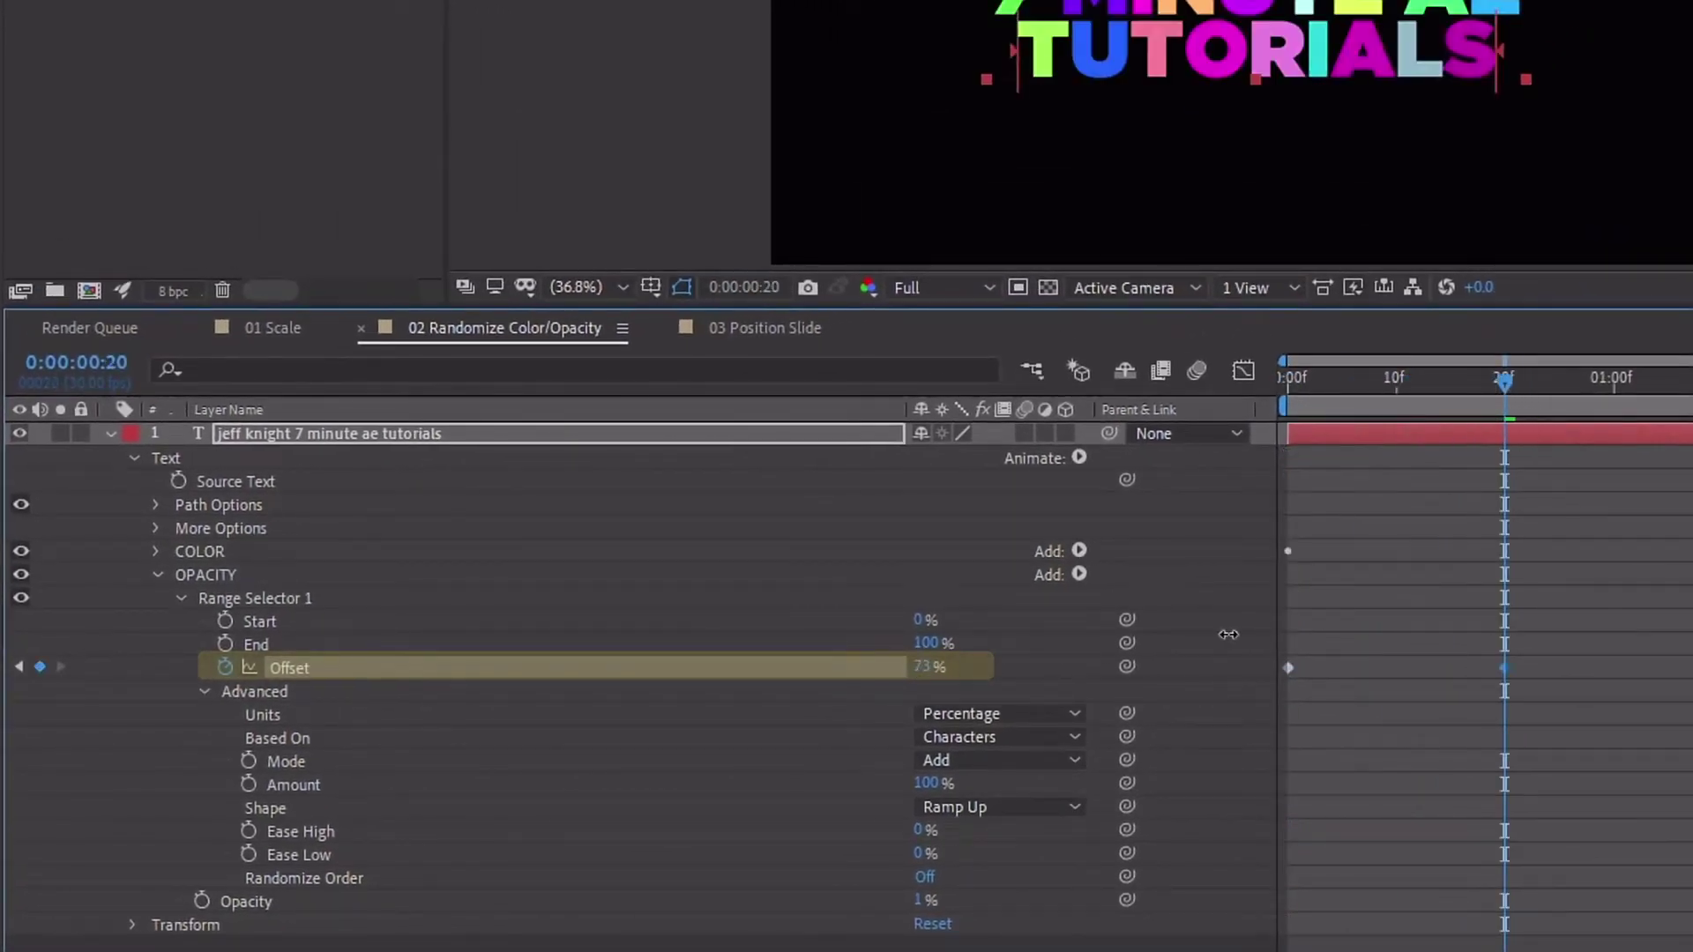
key("space")
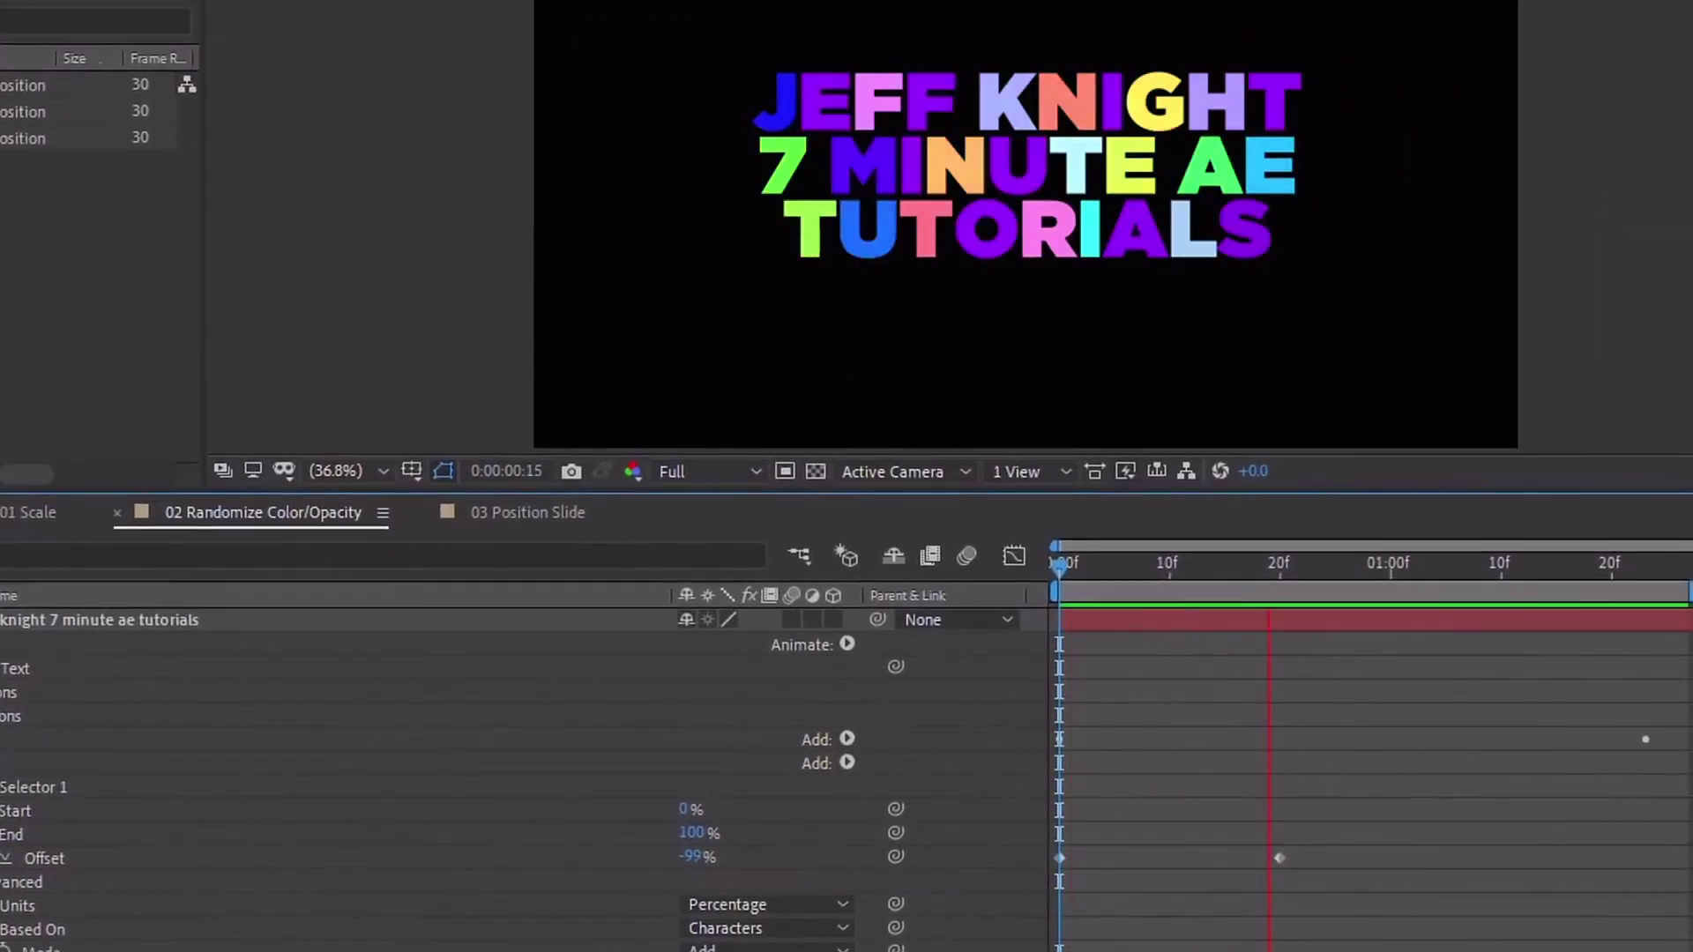
key("space")
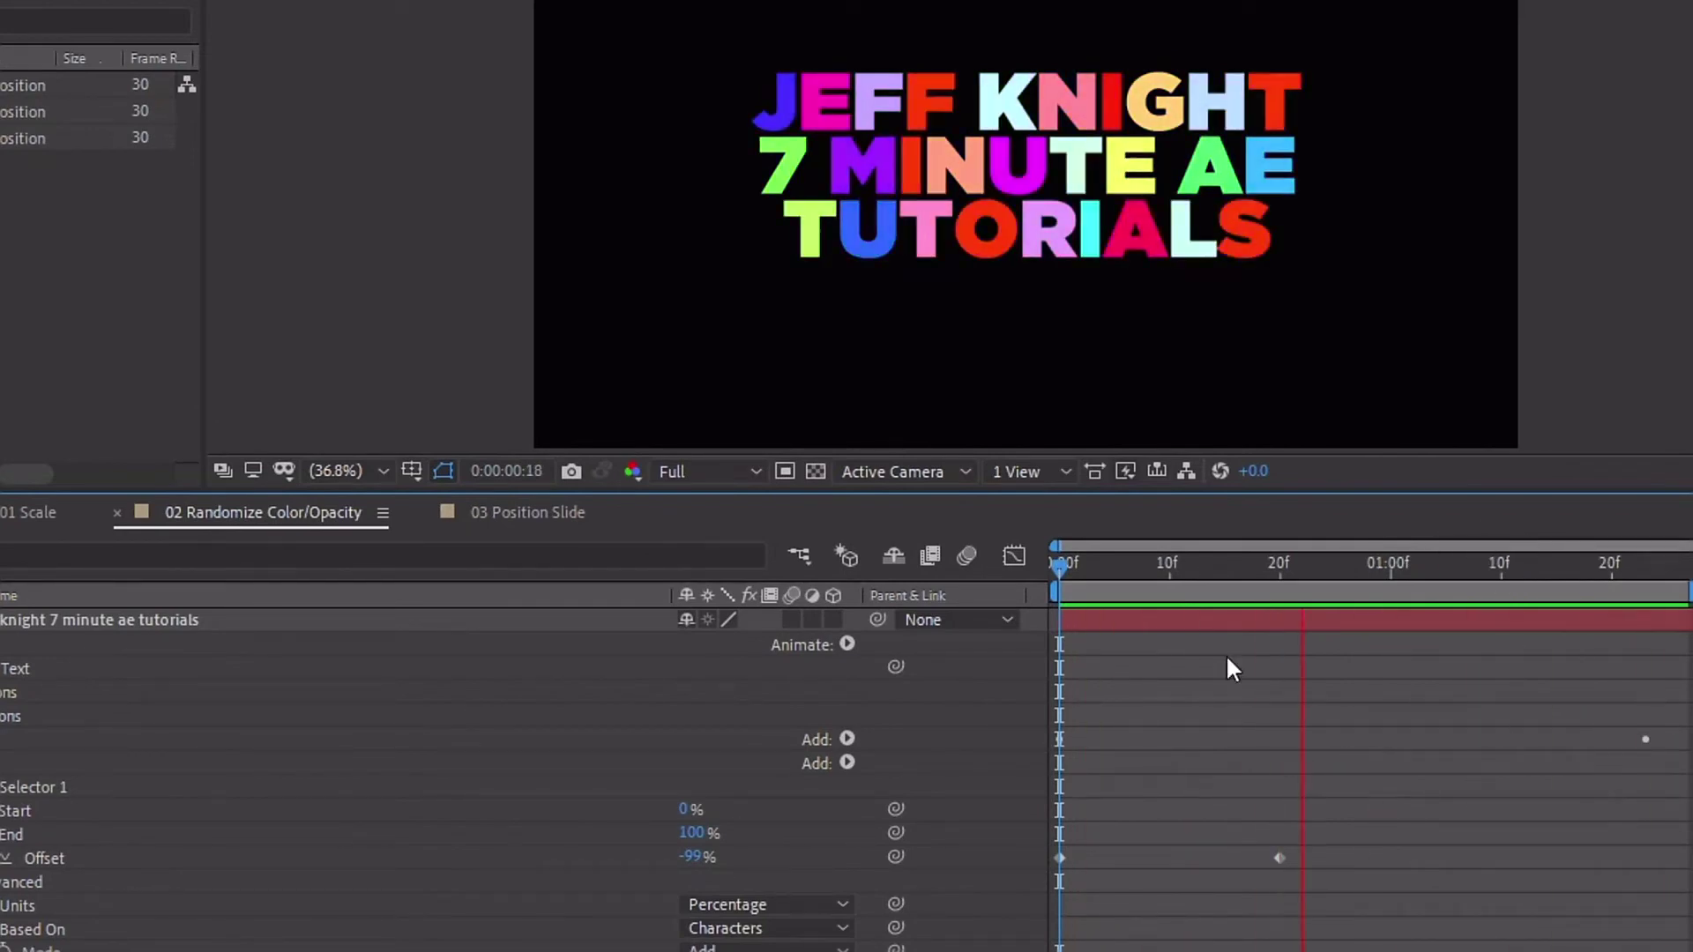
- Turn Randomize Order On and nudge the end Offset keyframe one frame later
left_click(1189, 569)
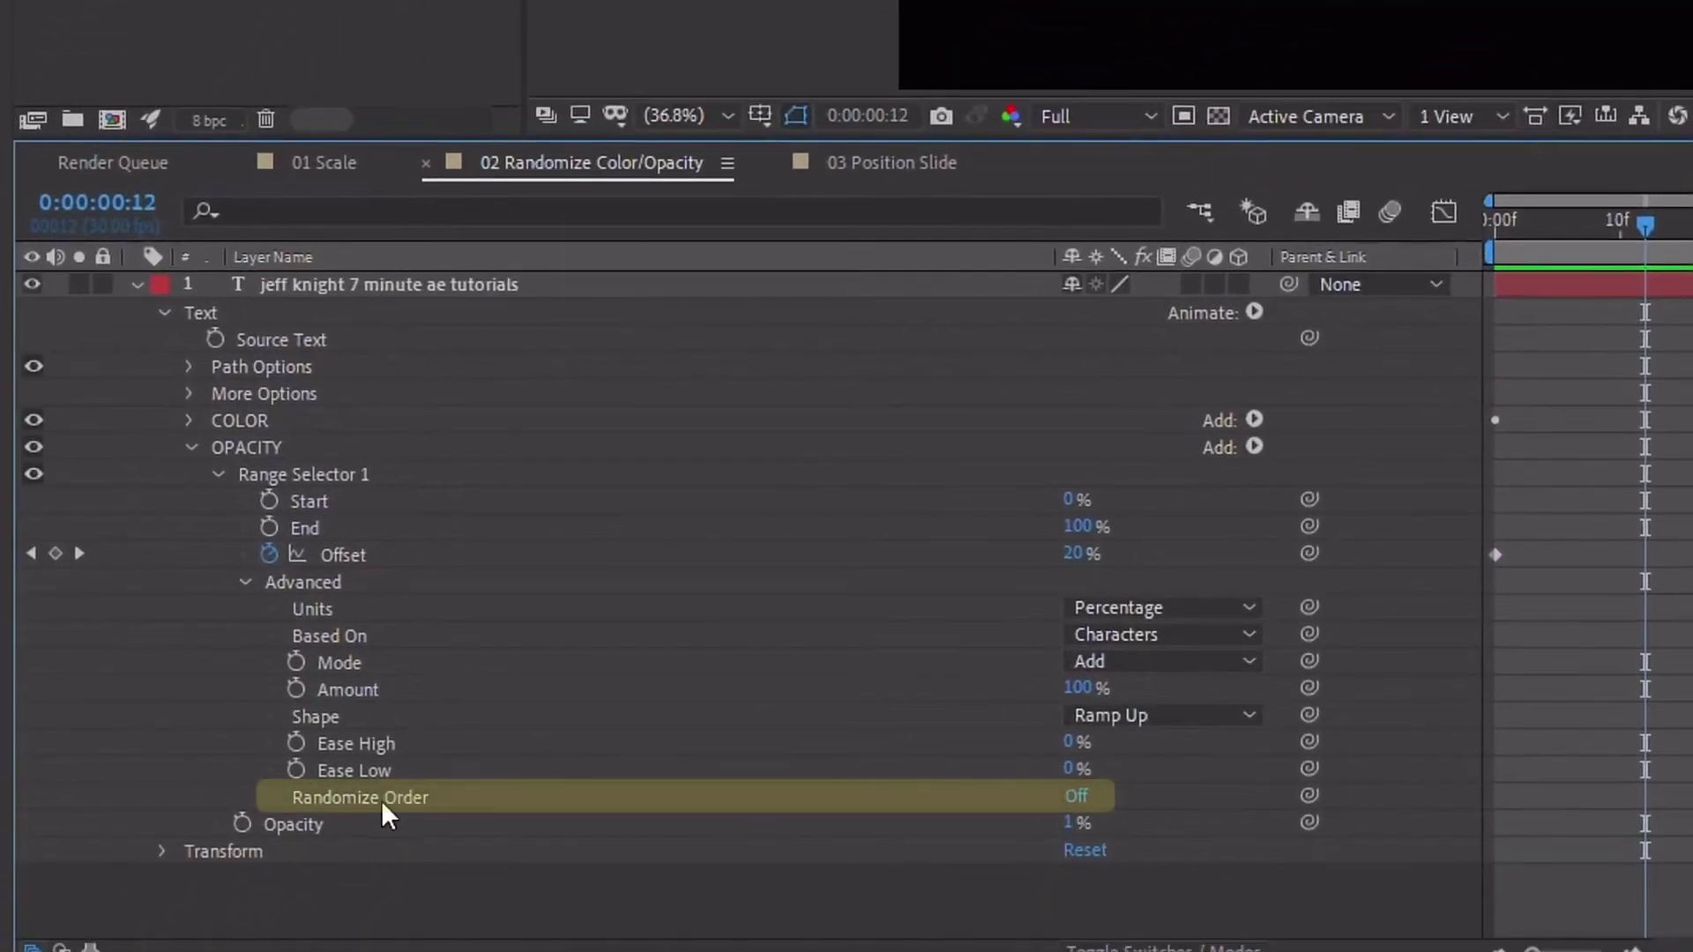
left_click(385, 803)
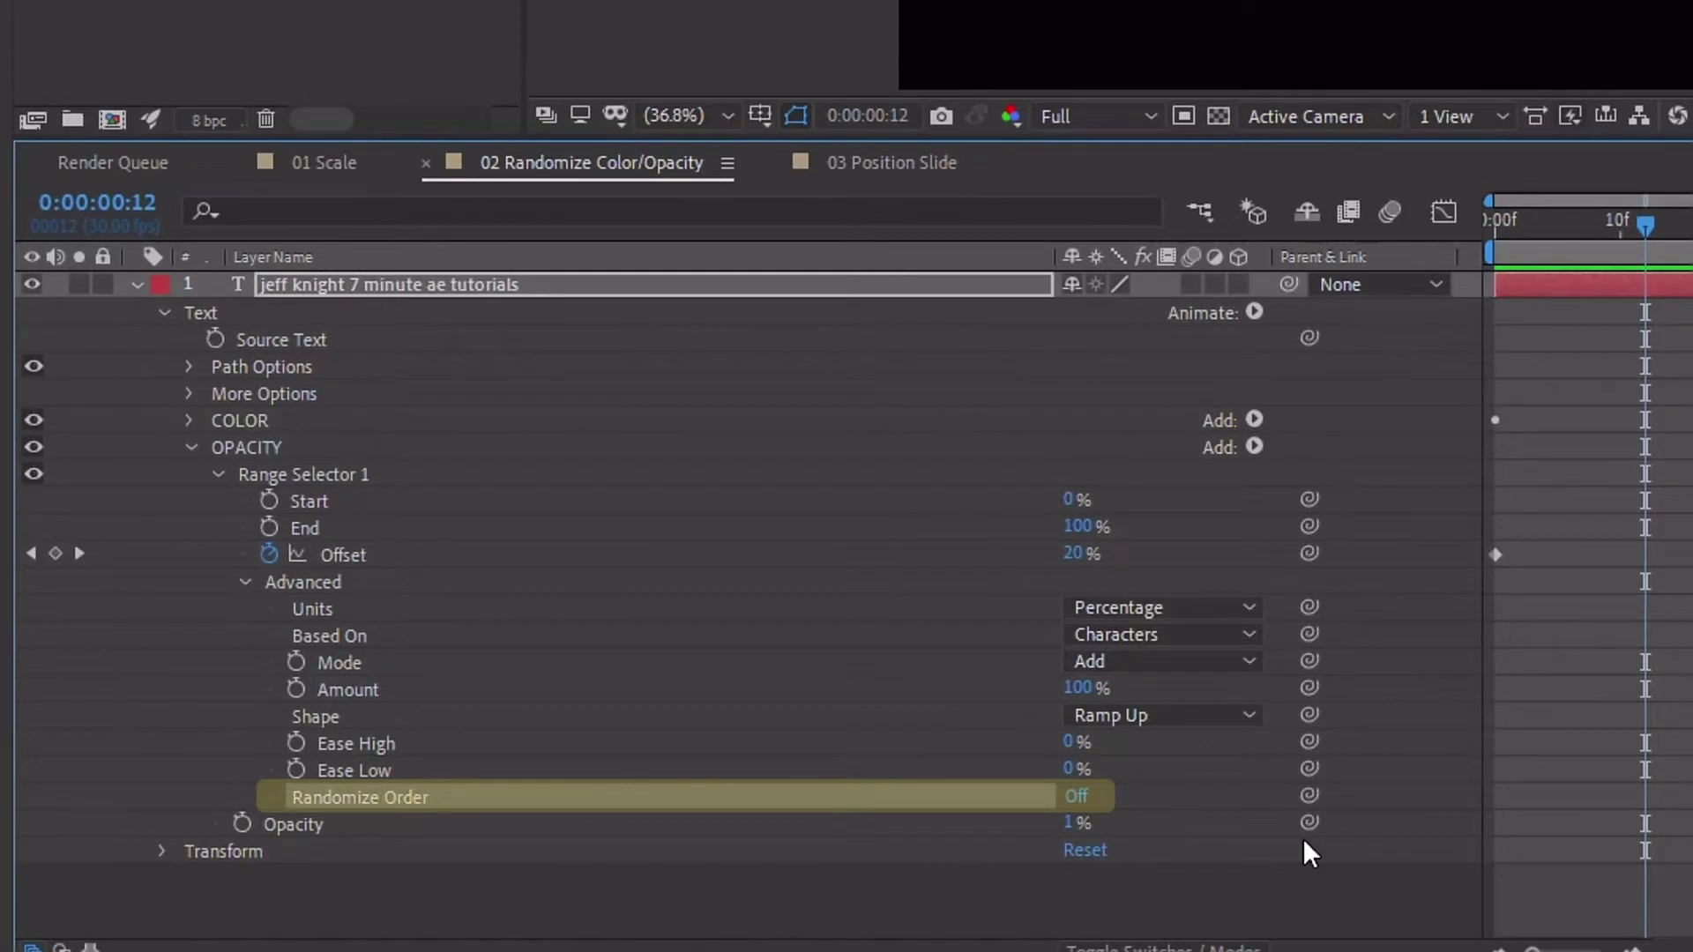
left_click(1070, 797)
key("space")
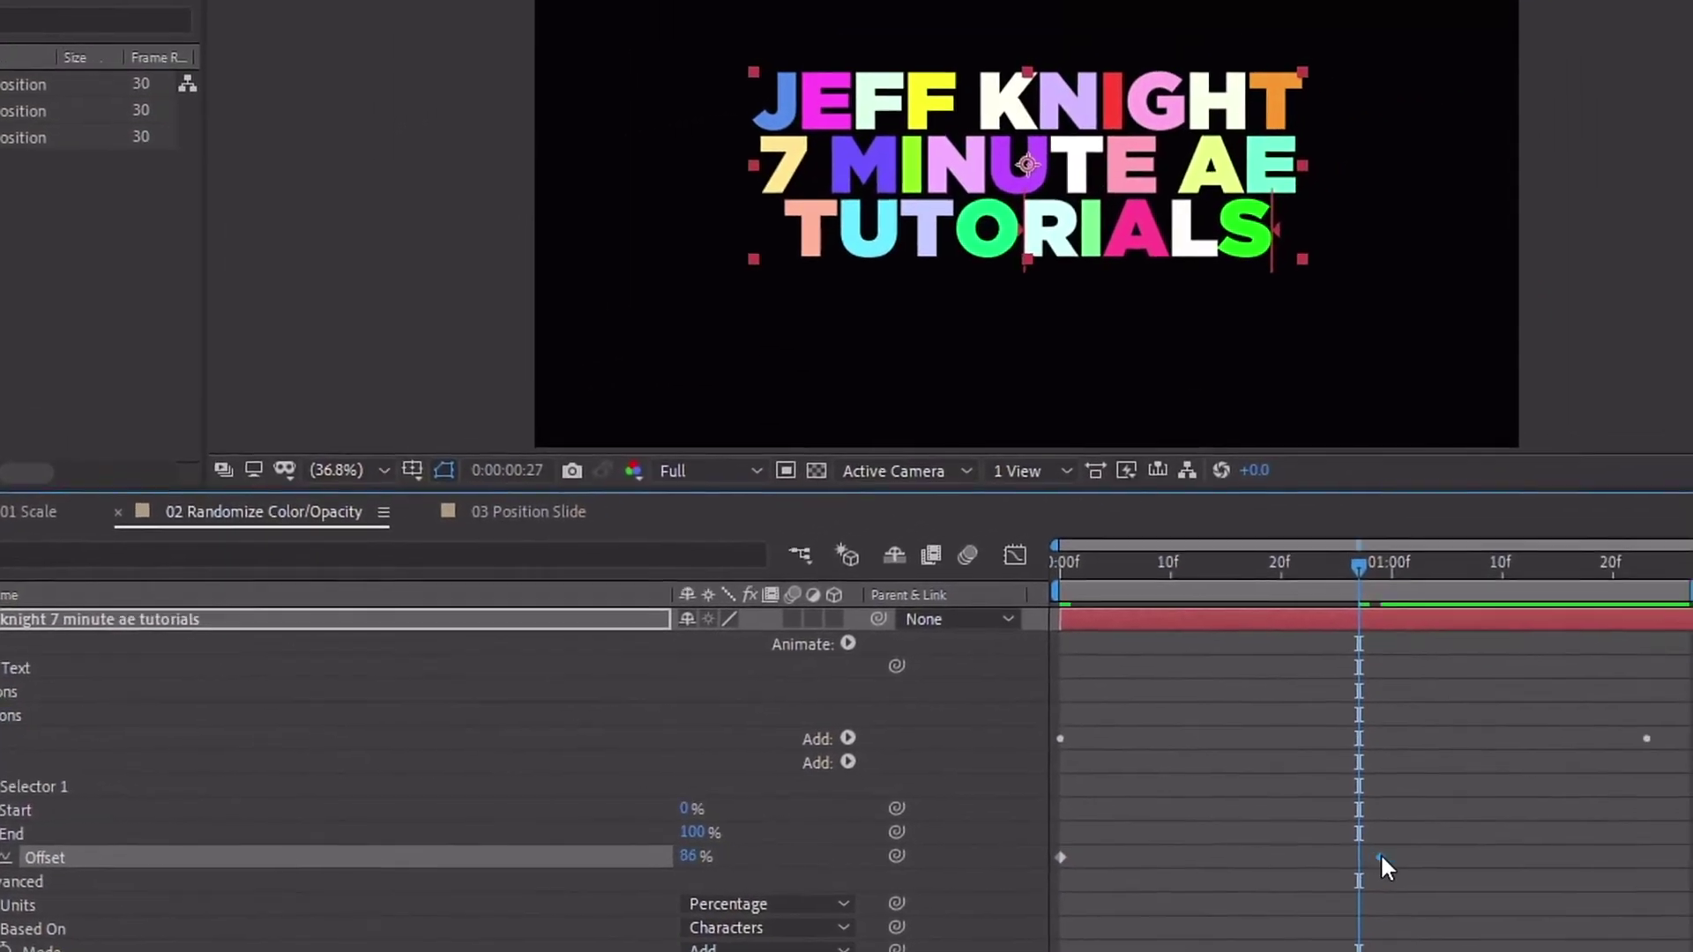
left_click_drag(1381, 857, 1393, 834)
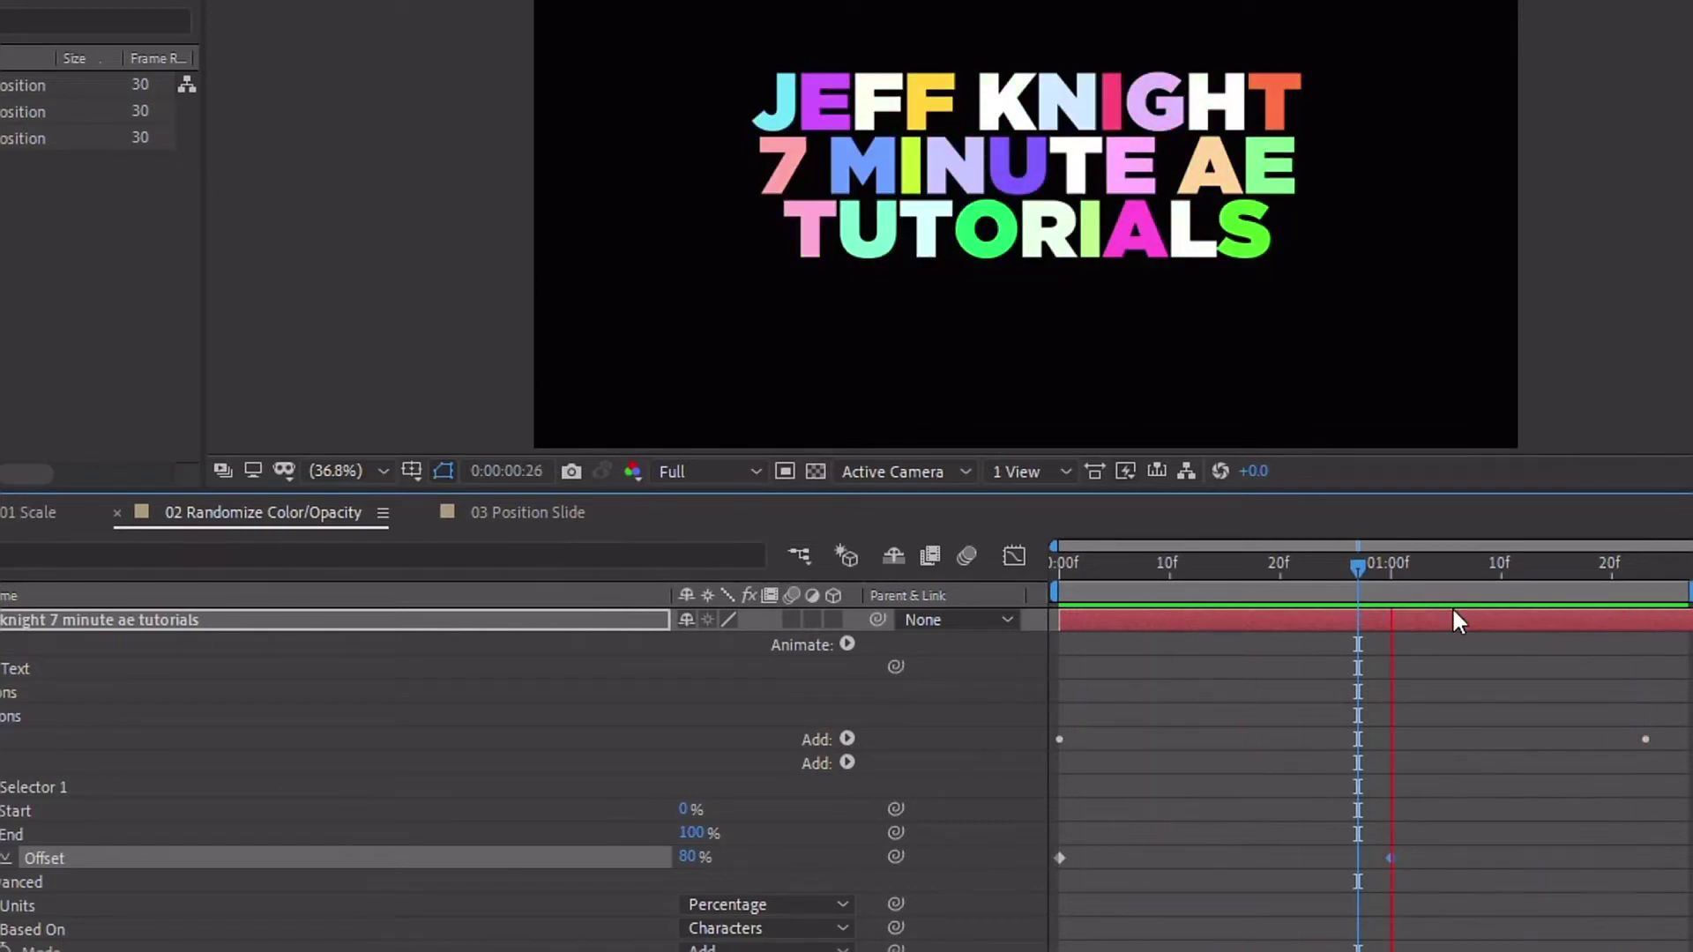
mouse_move(1067, 563)
left_mouse_down()
mouse_move(1120, 569)
mouse_move(1058, 564)
left_mouse_up()
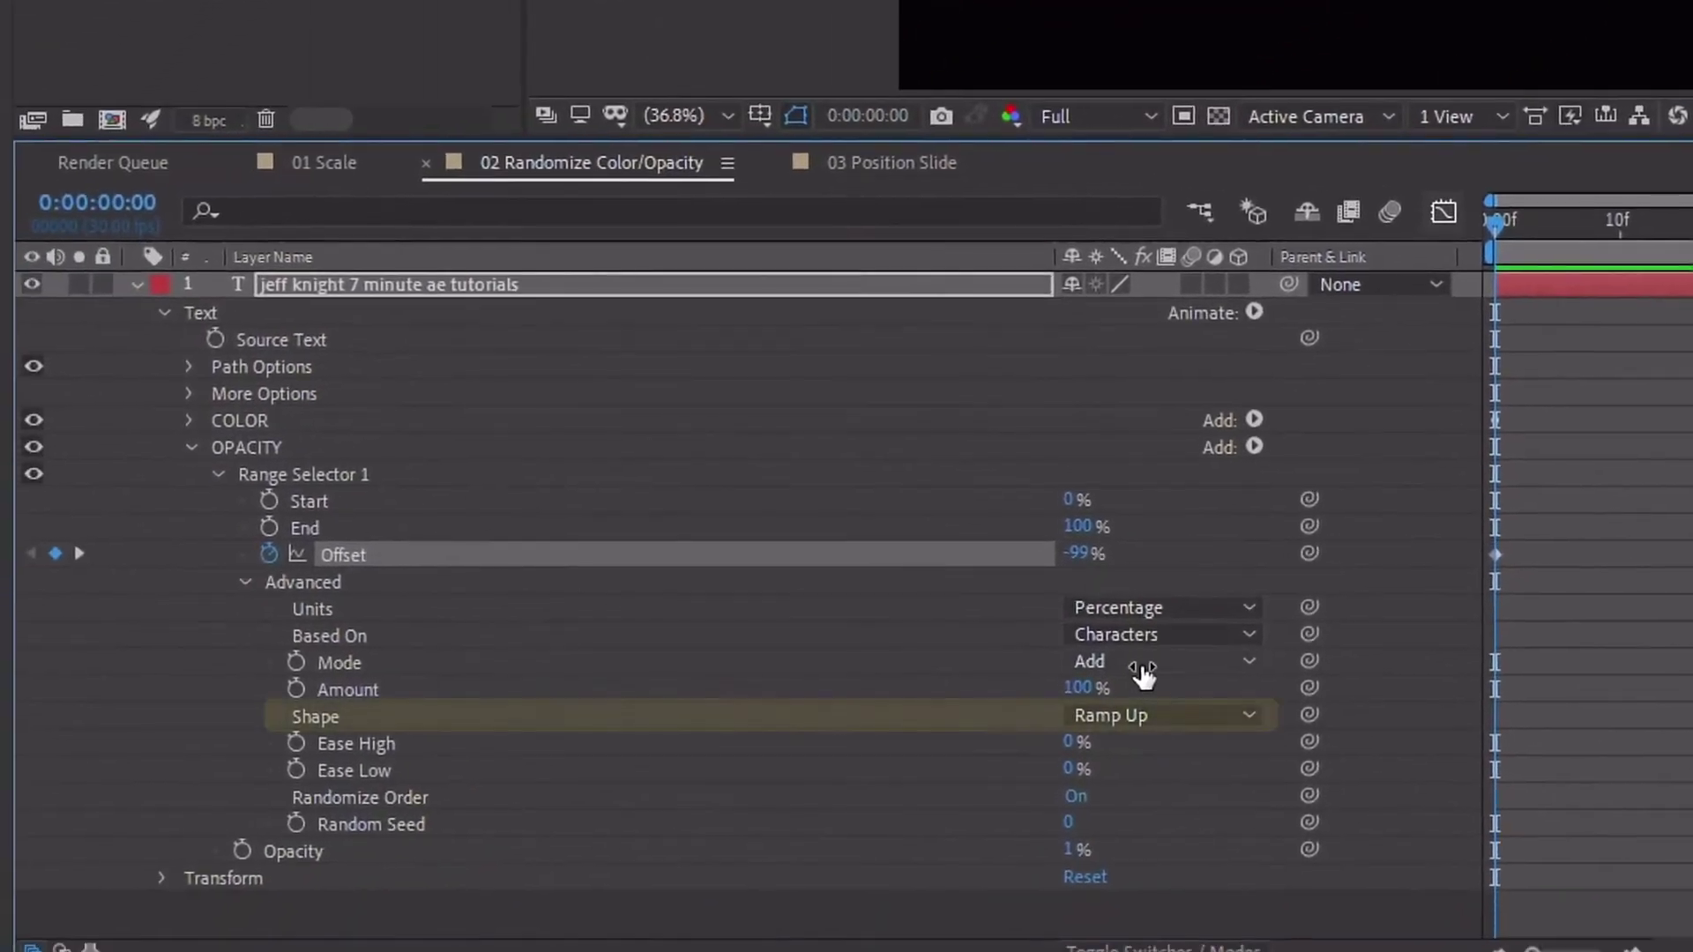
- Try a Square selector shape with Offset 0% and the end keyframe near 25f, then preview
left_click(1150, 719)
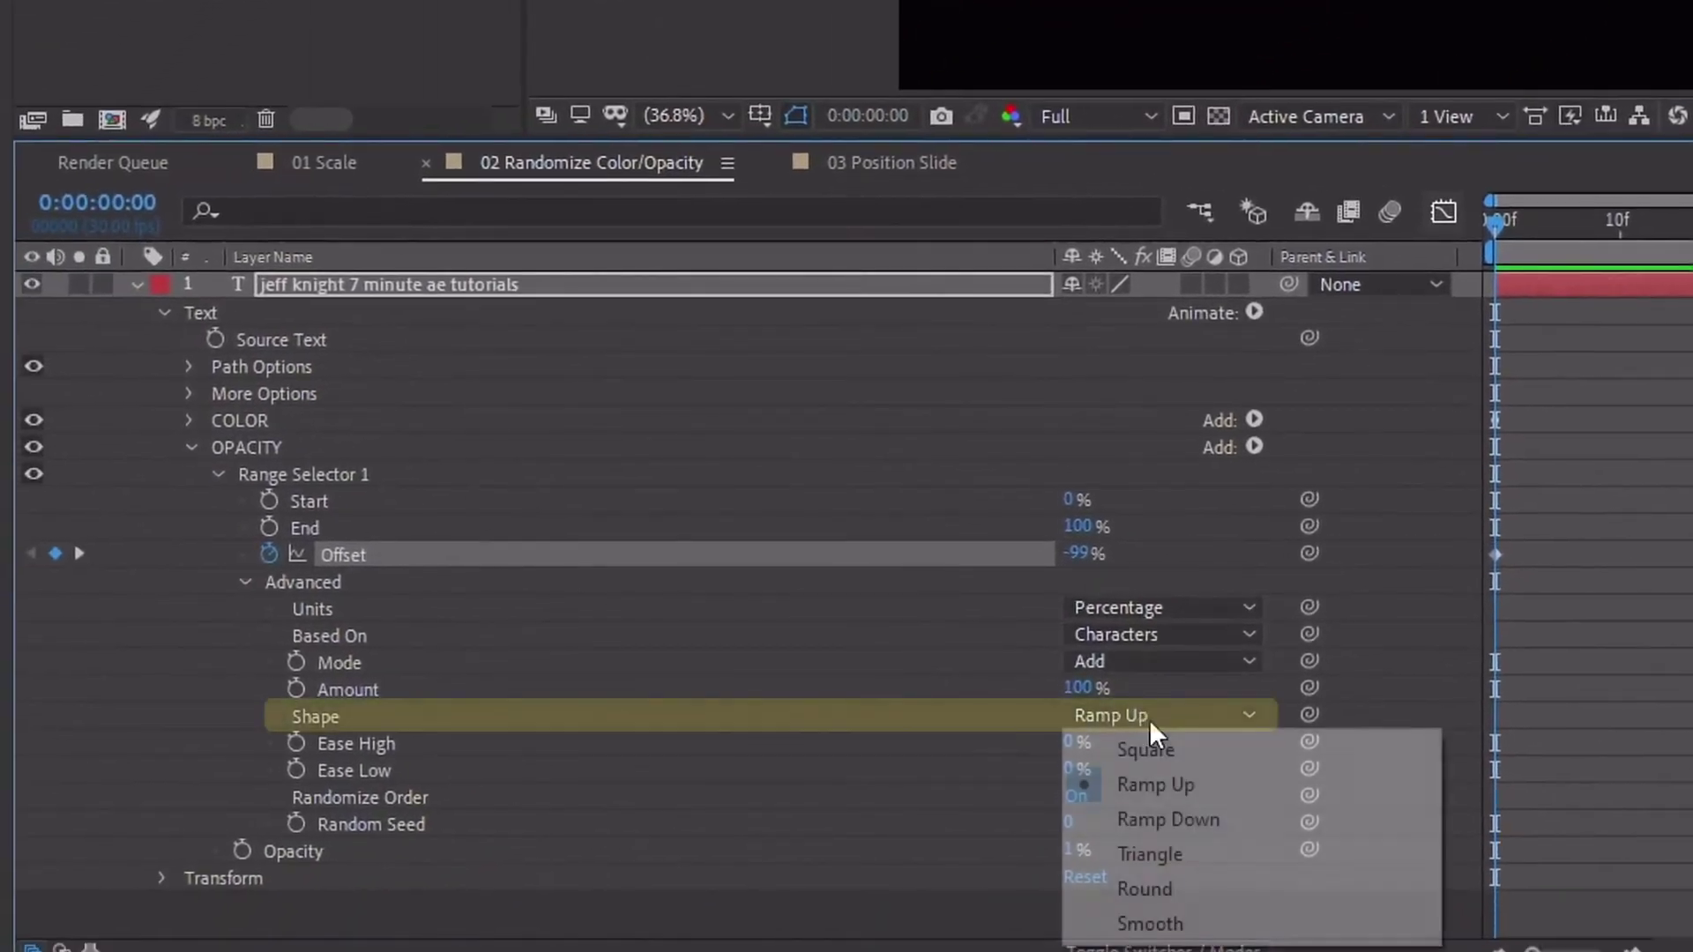
left_click(1147, 750)
left_click(1078, 549)
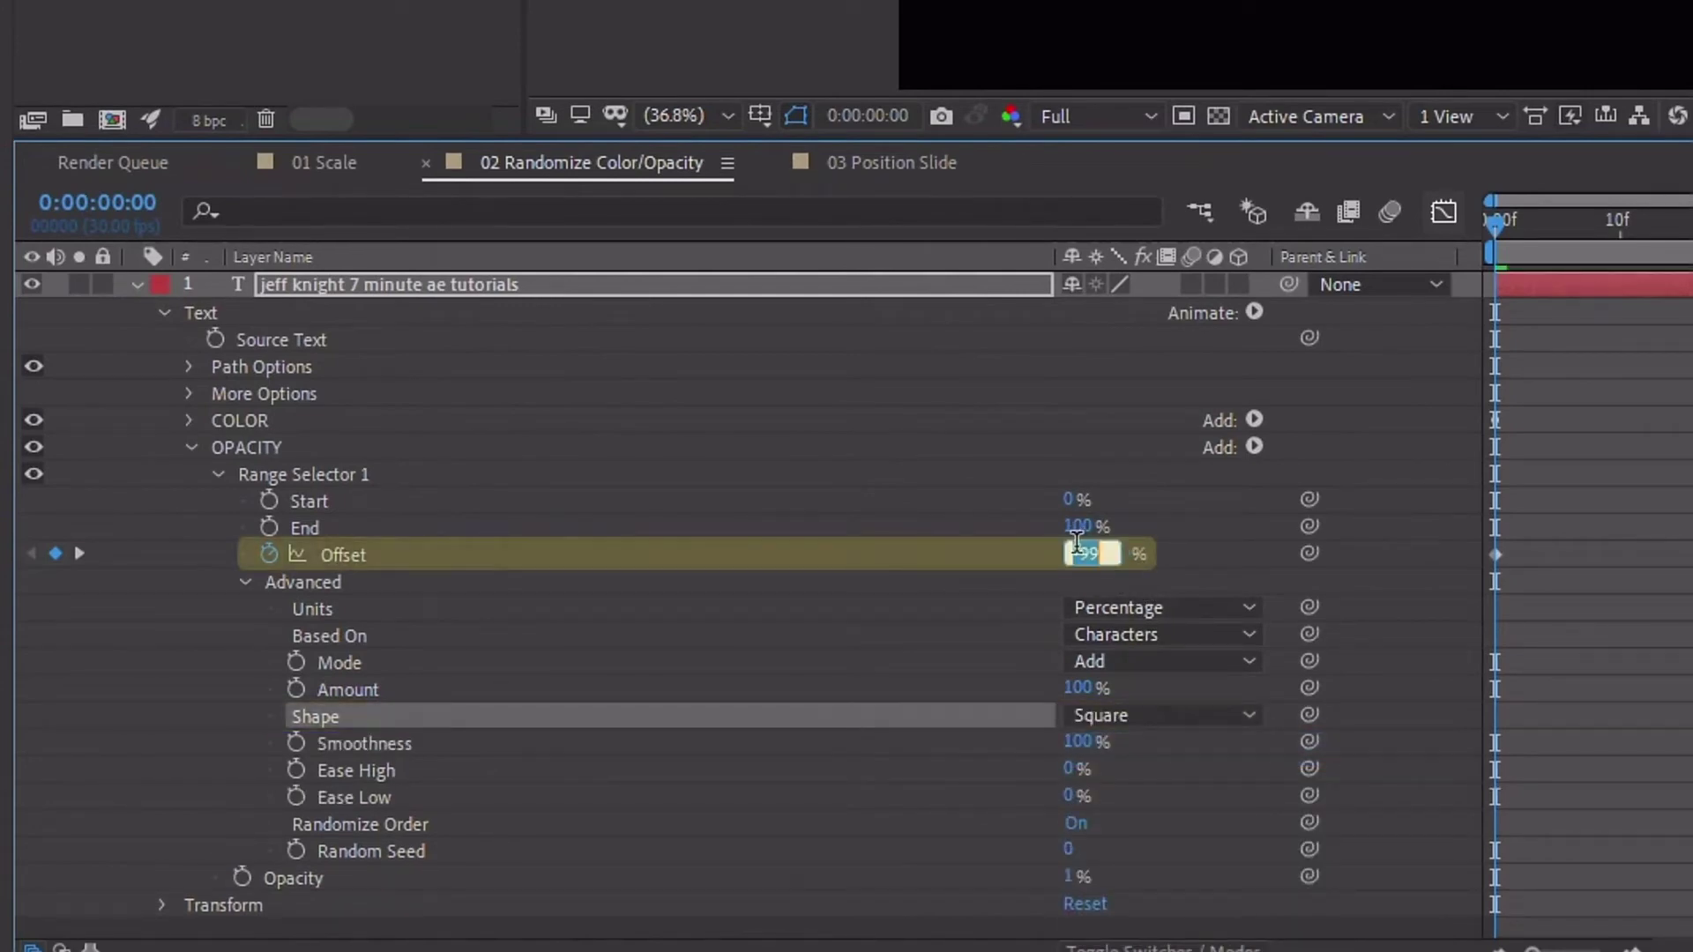
type("0")
key("Return")
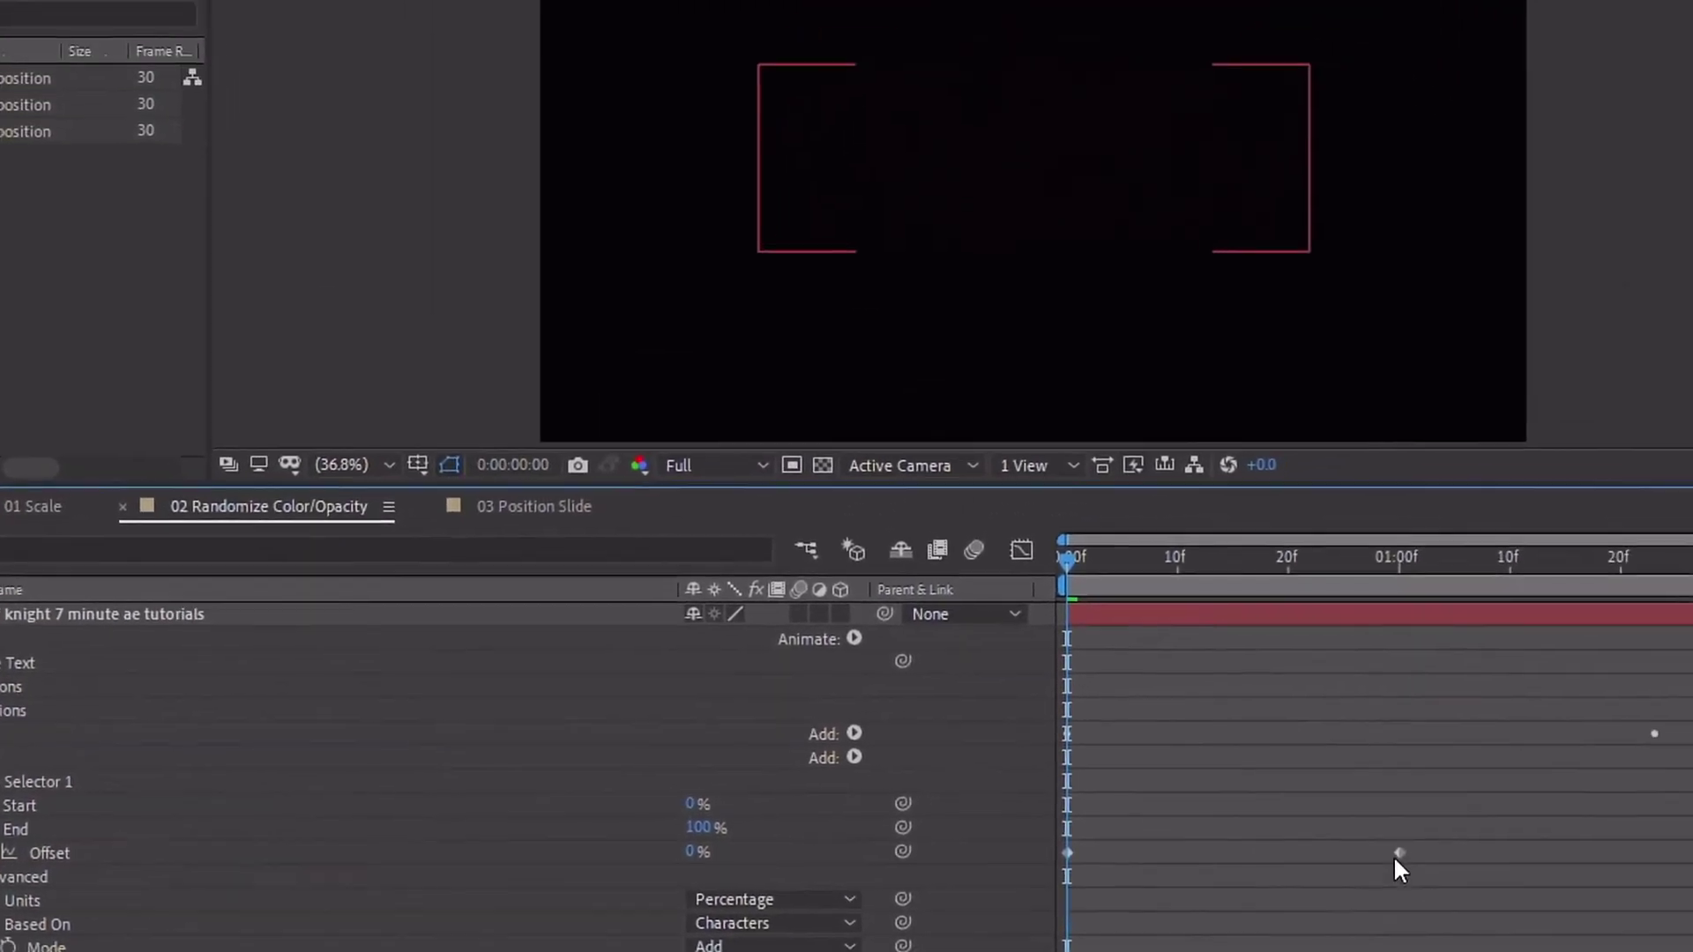
left_click_drag(1399, 856, 1326, 860)
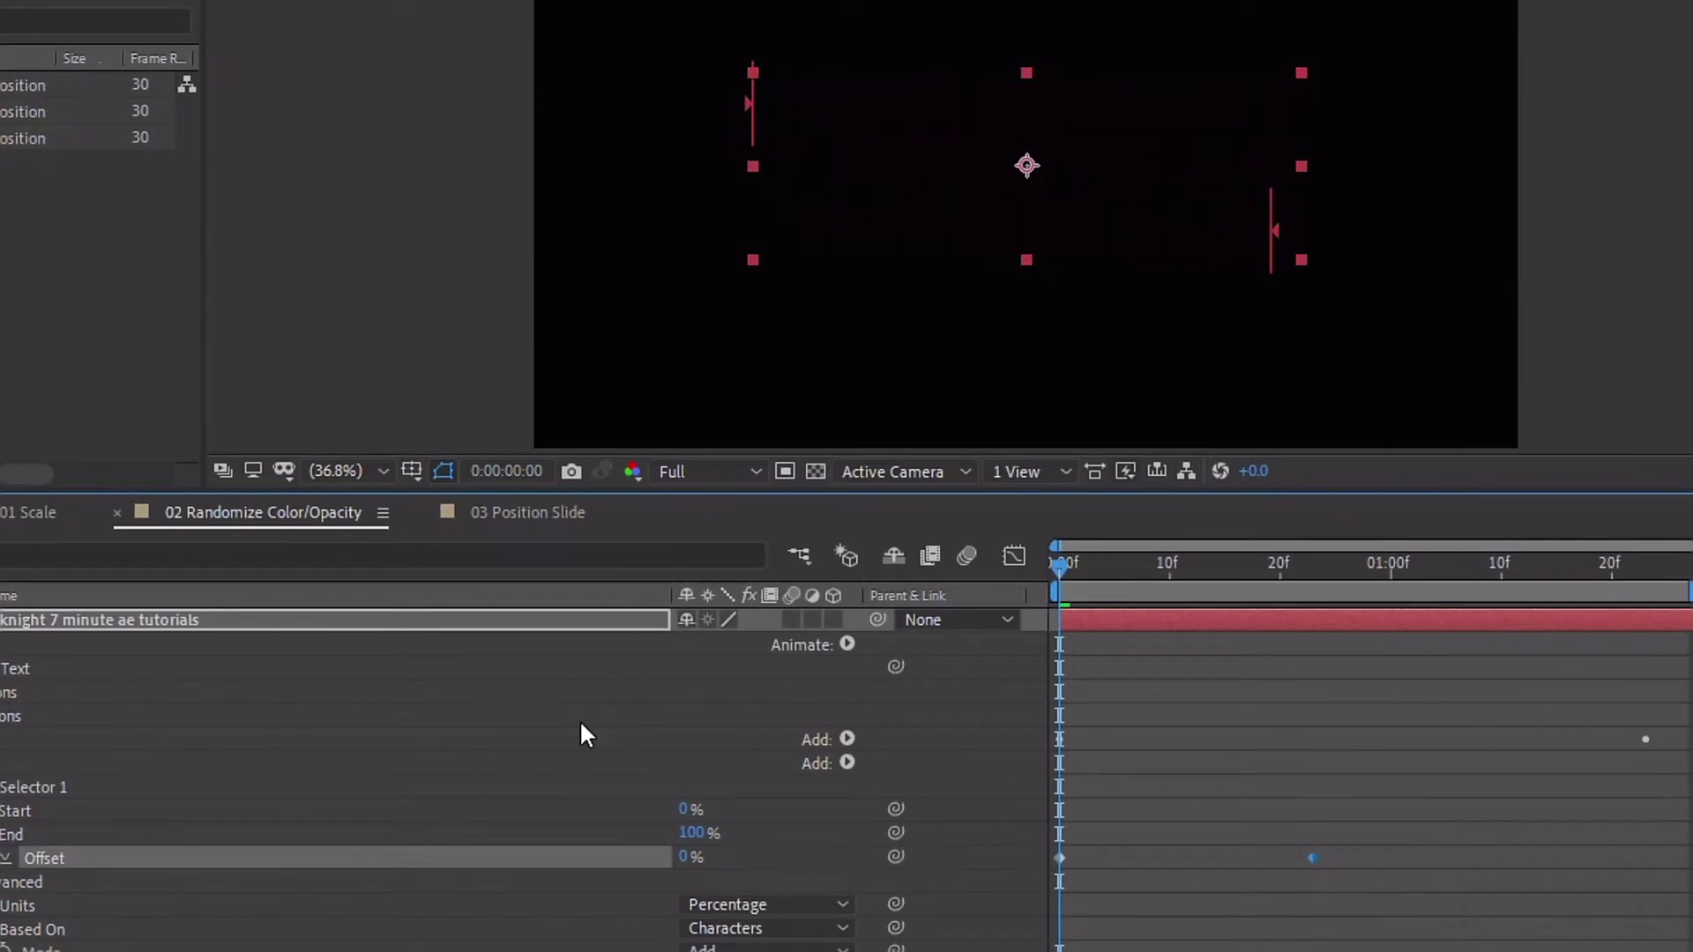
key("space")
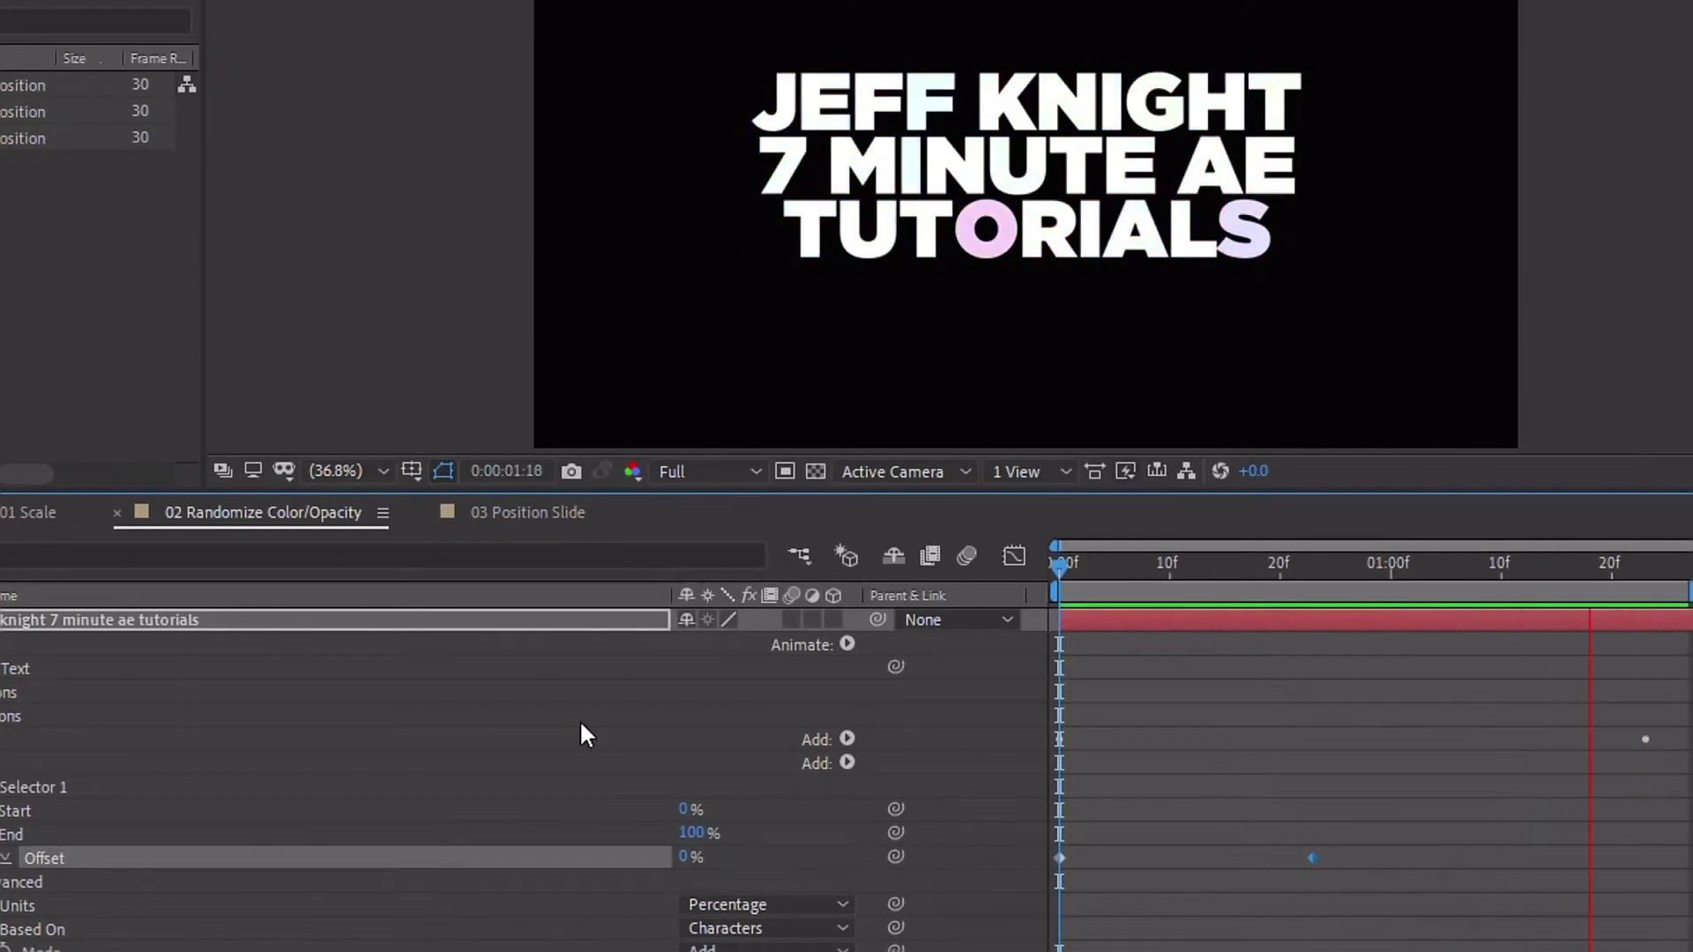
key("space")
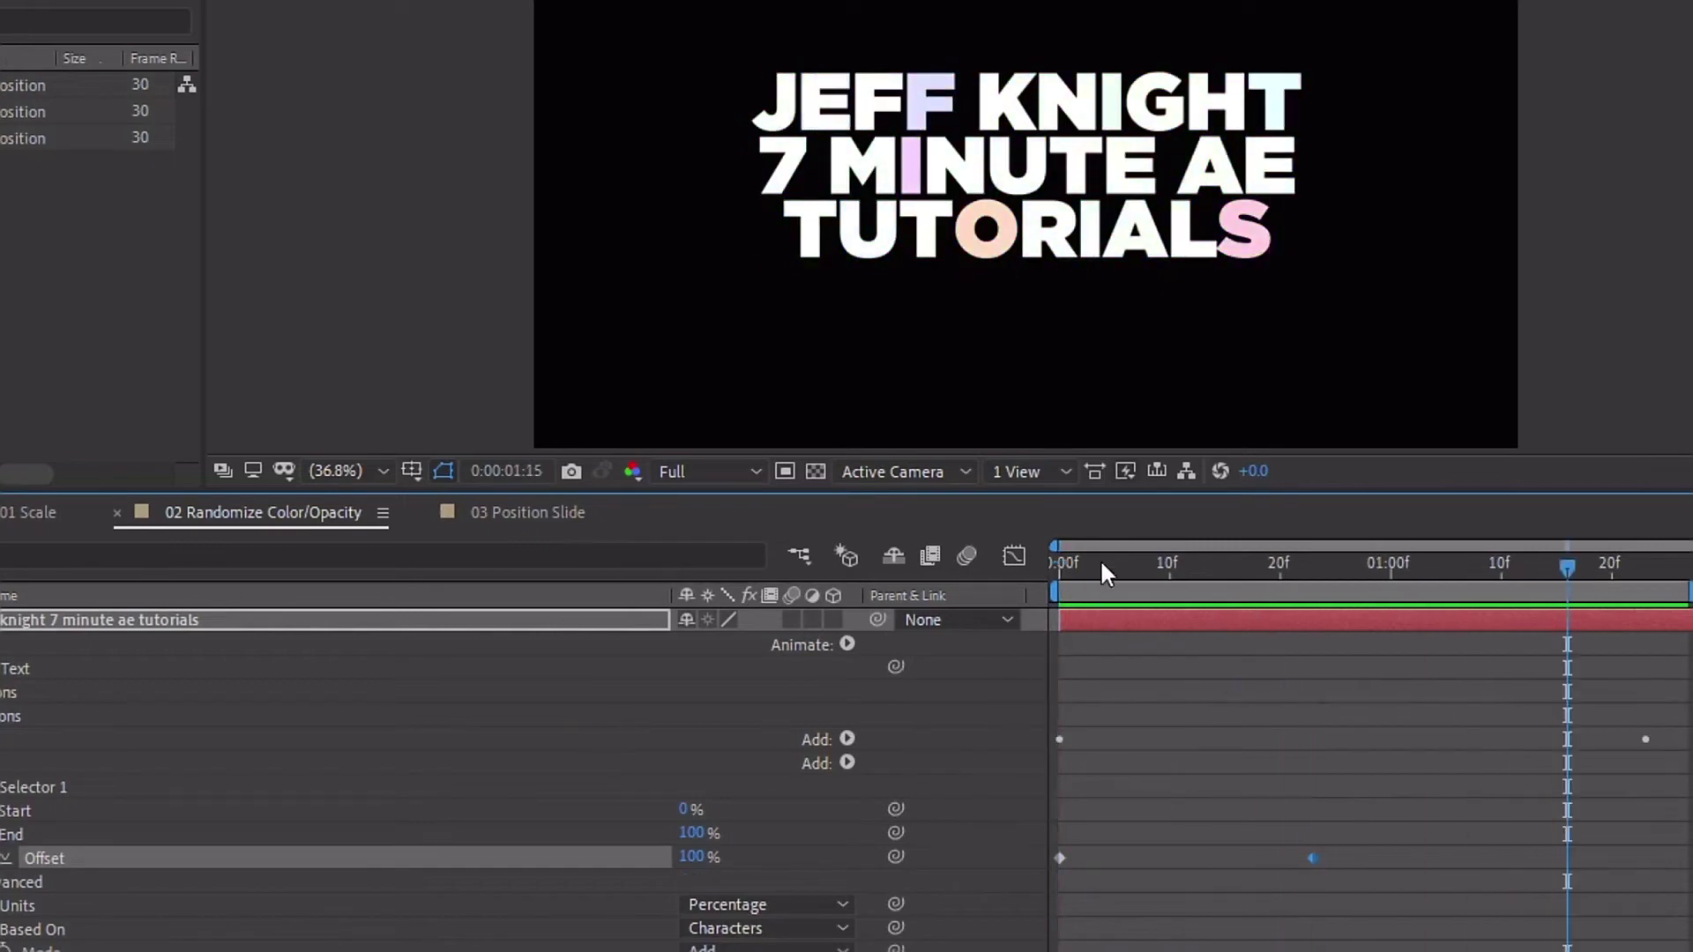
key("Home")
key("space")
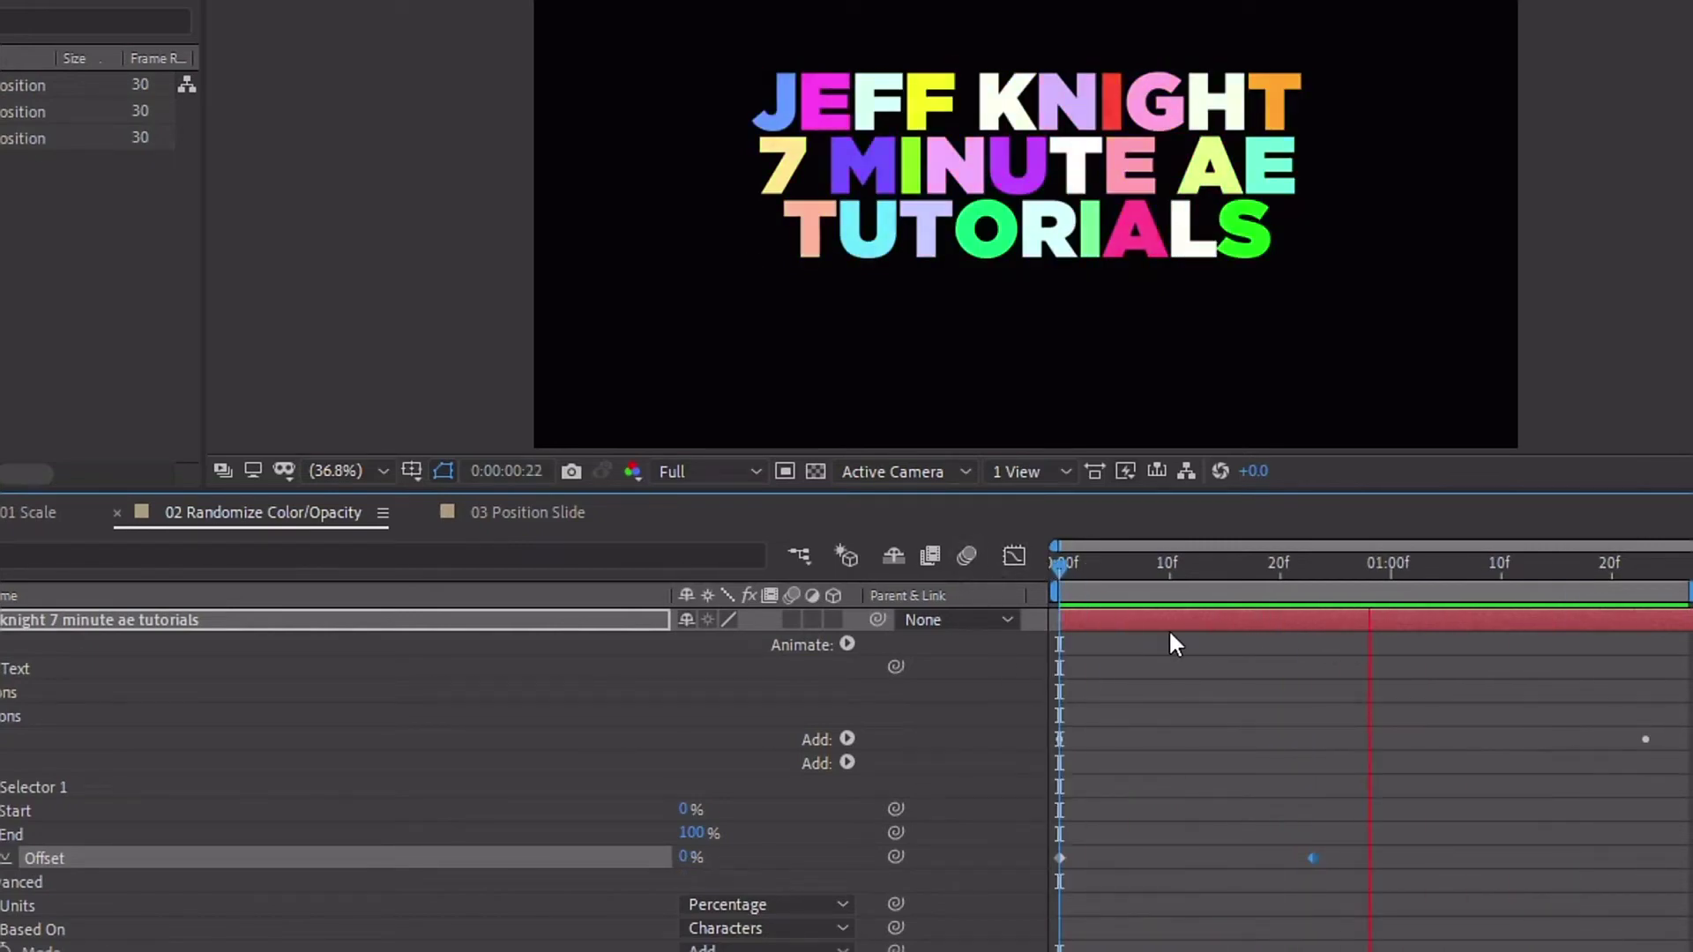
key("space")
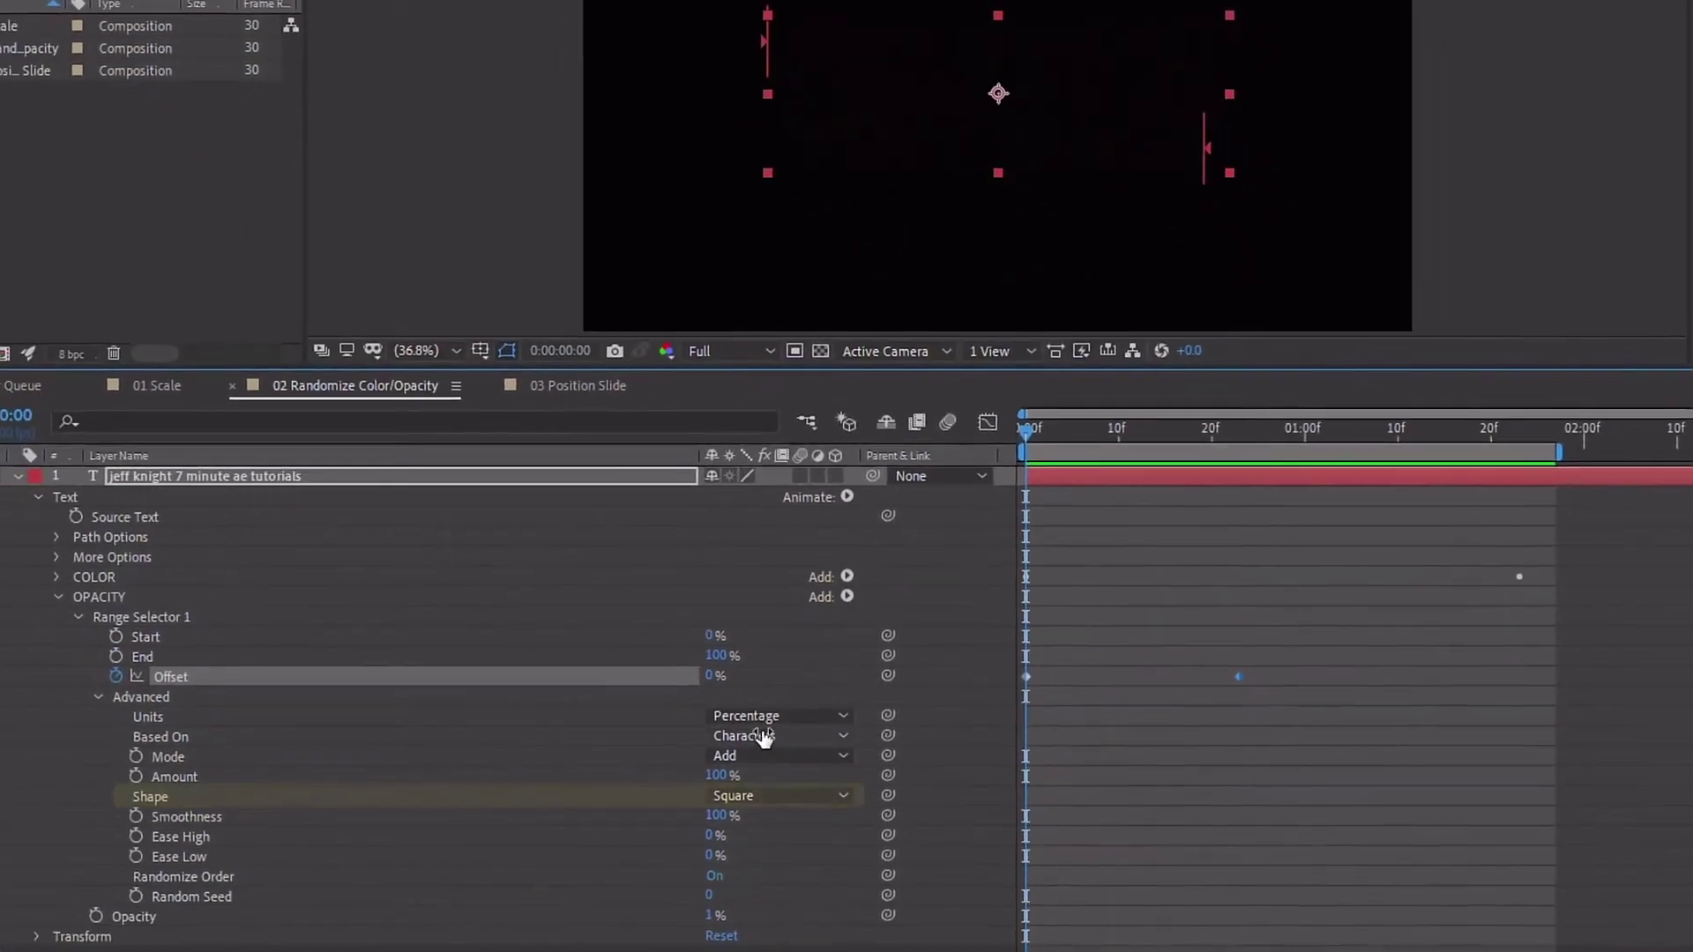
- Return to Ramp Up, start Offset at -100%, and move the end keyframe to about 8f
left_click(762, 794)
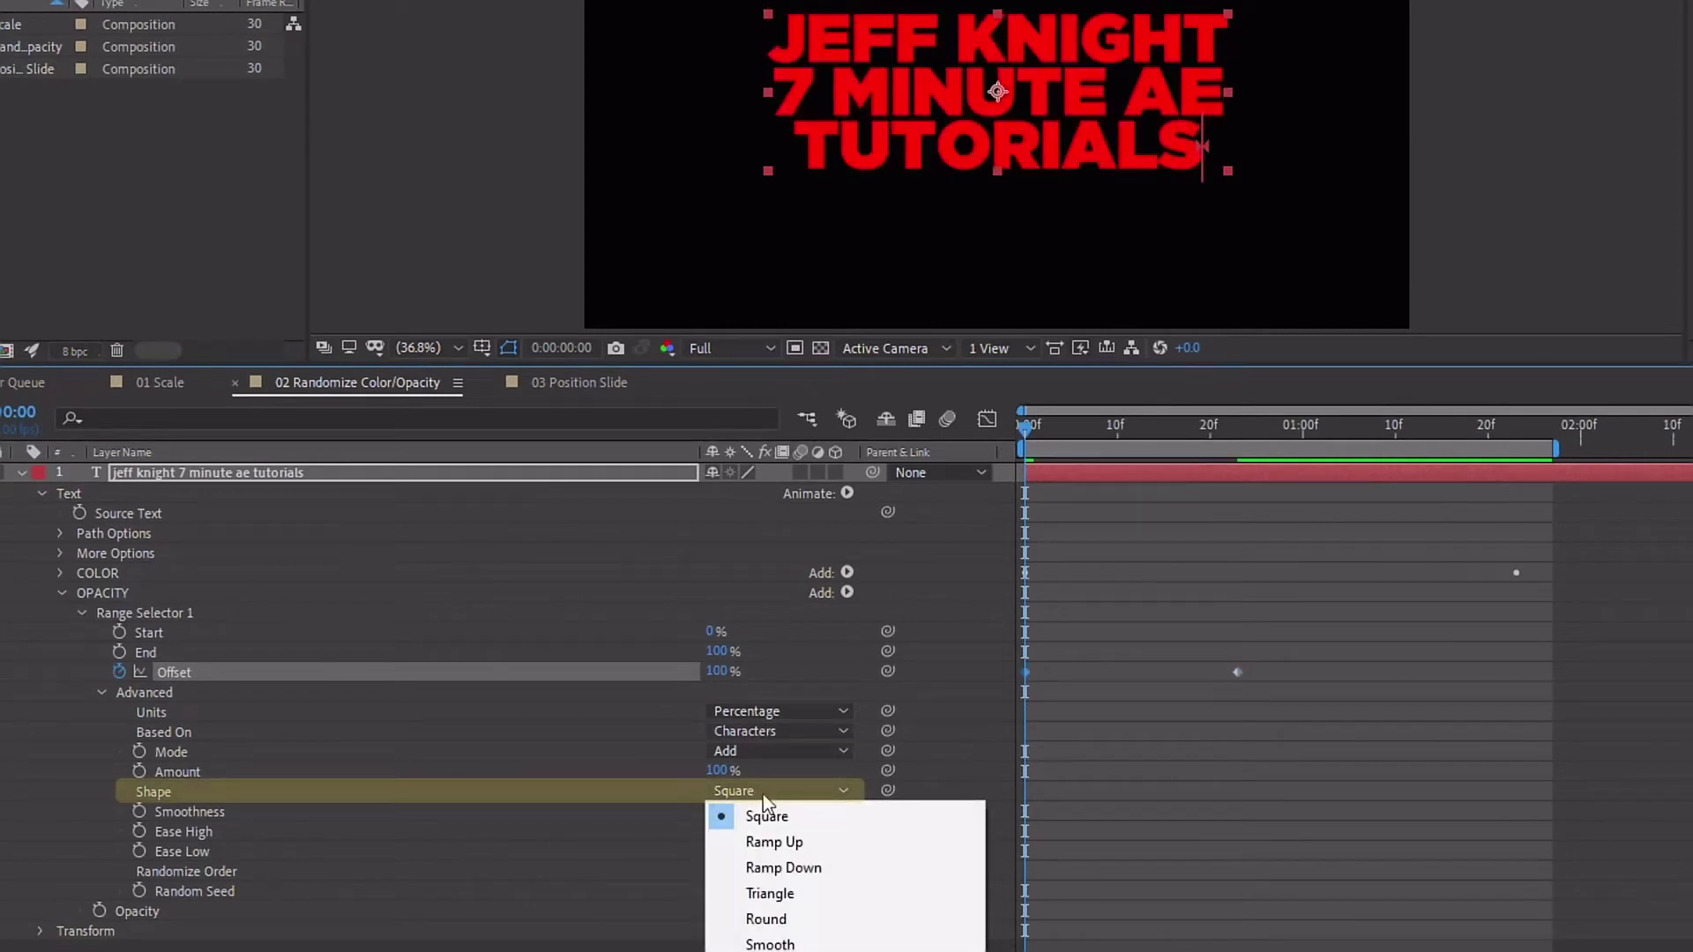
left_click(774, 842)
left_click_drag(732, 667, 813, 634)
left_click(1531, 498)
key("space")
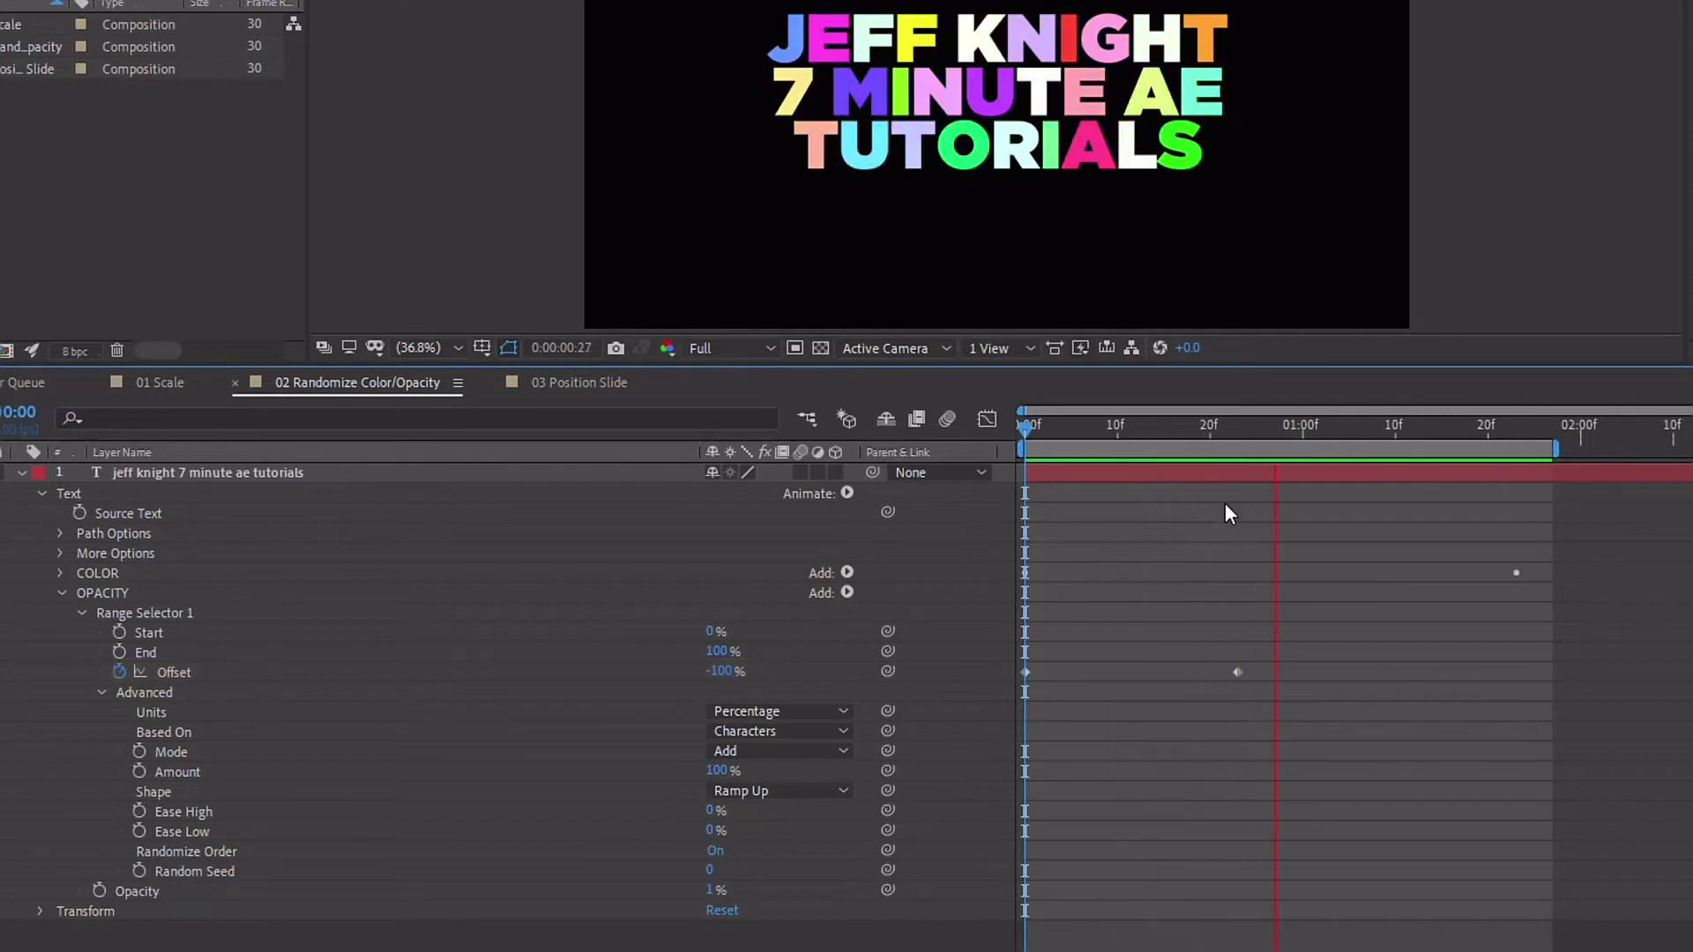
left_click_drag(1021, 425, 1083, 427)
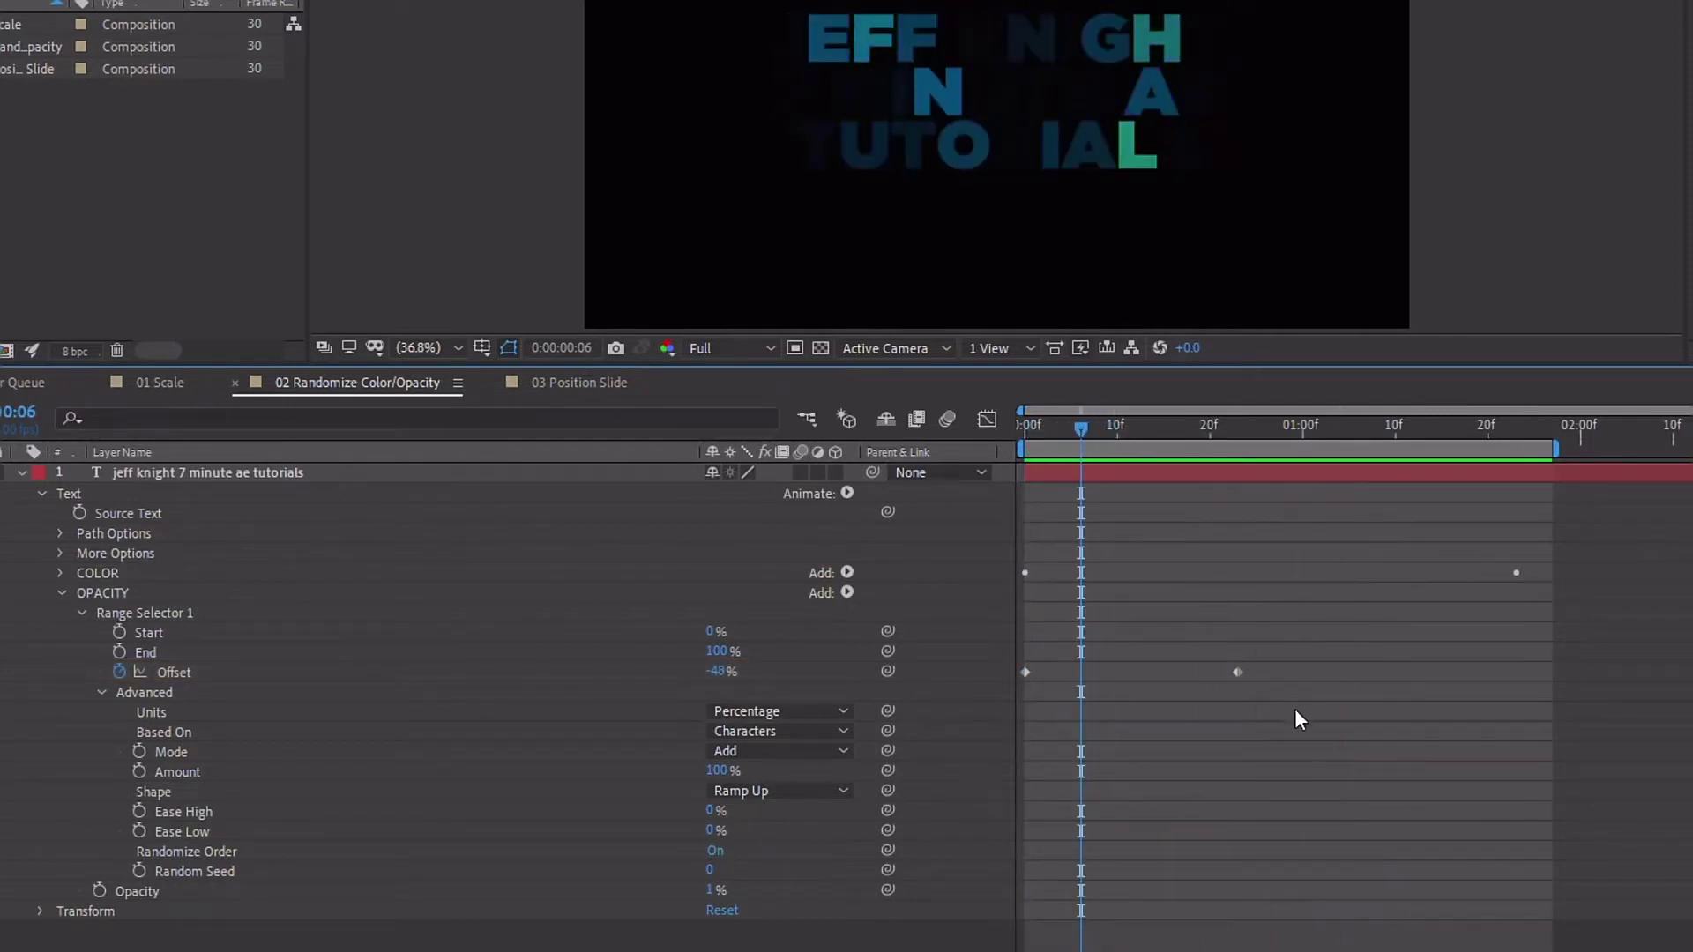
left_click_drag(1236, 674, 1097, 674)
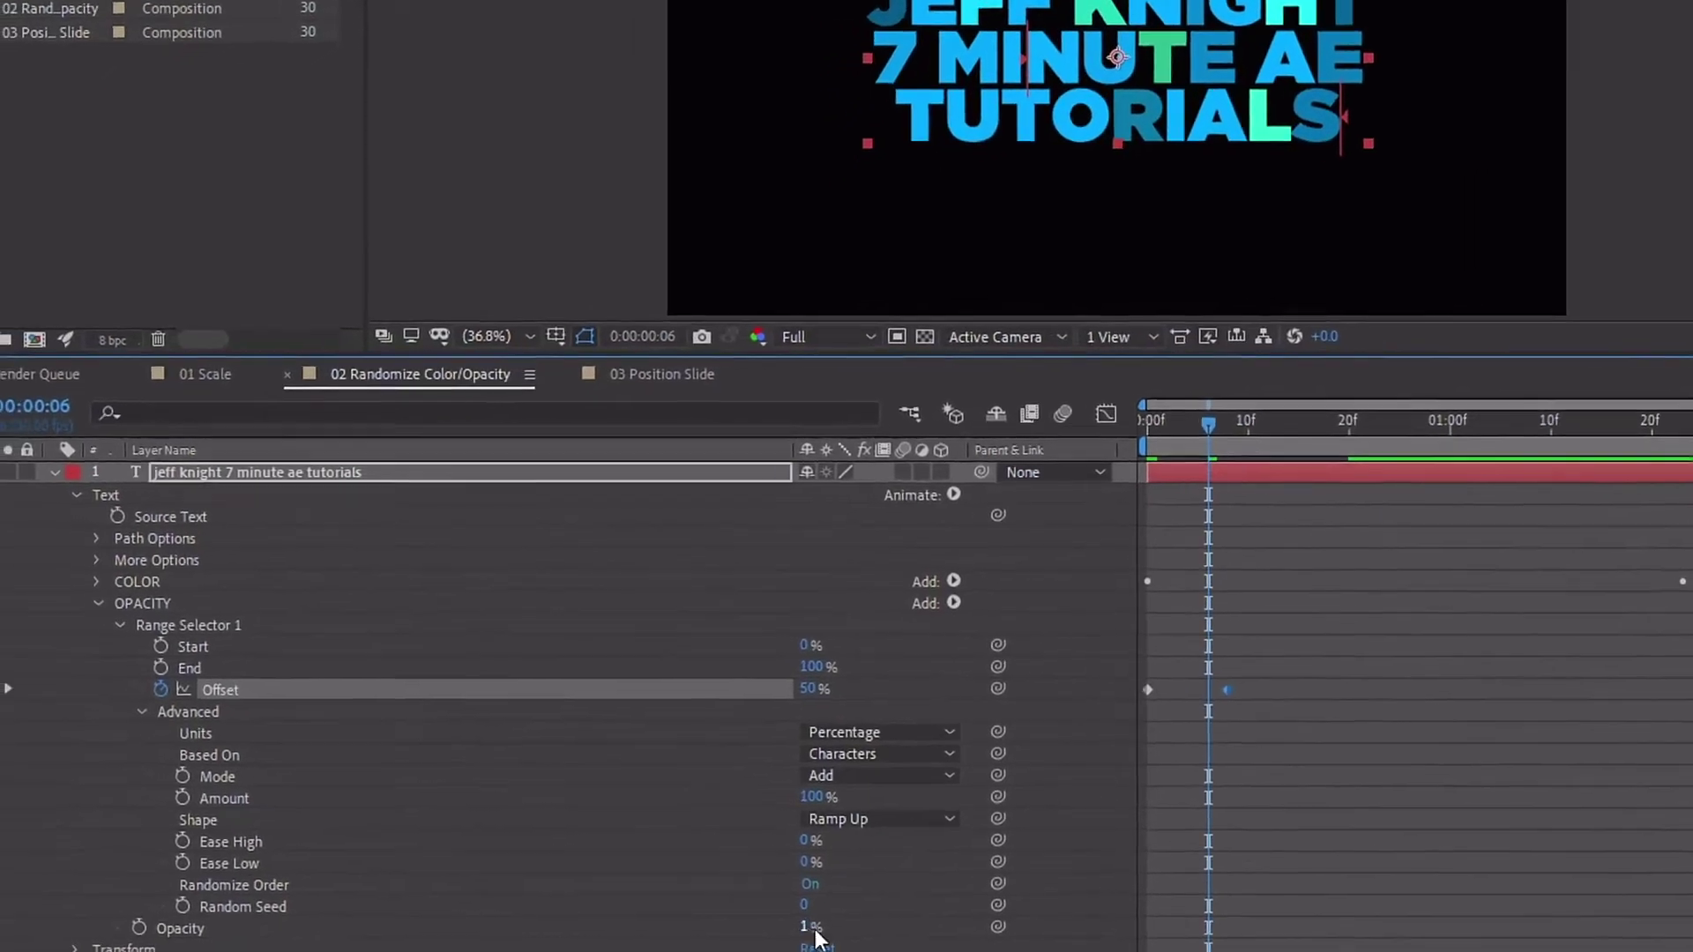
key("Home")
left_click(27, 626)
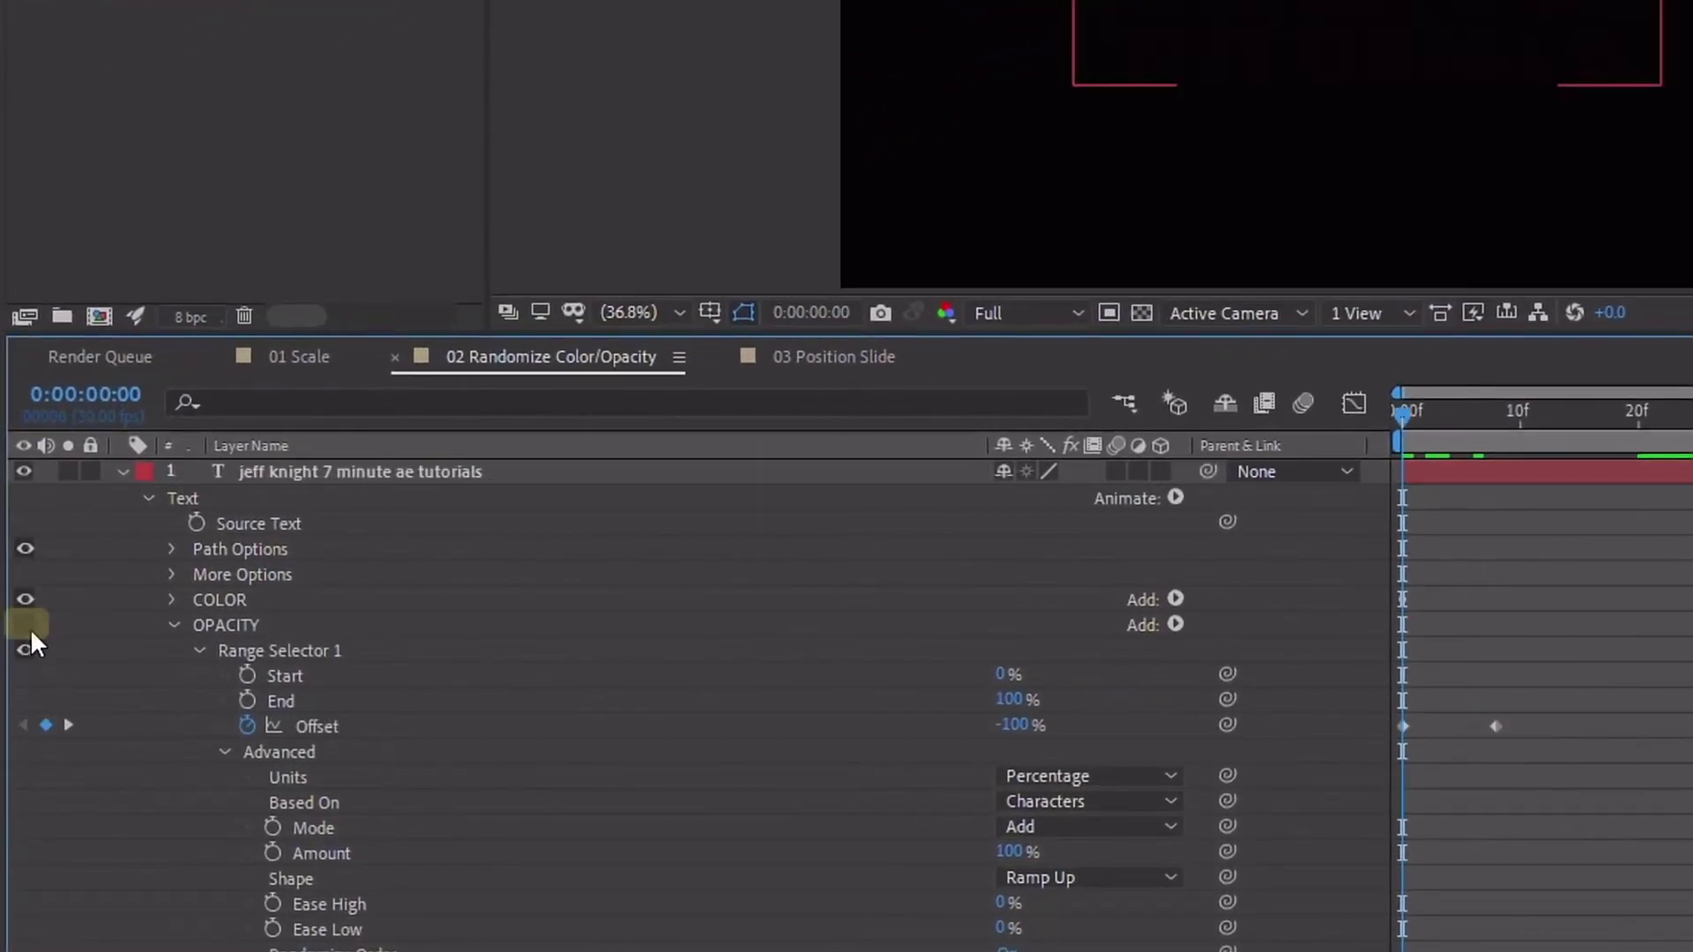
- At the first frame, set the COLOR animator's Offset to -50% and scrub to preview the colour change
key("Delete")
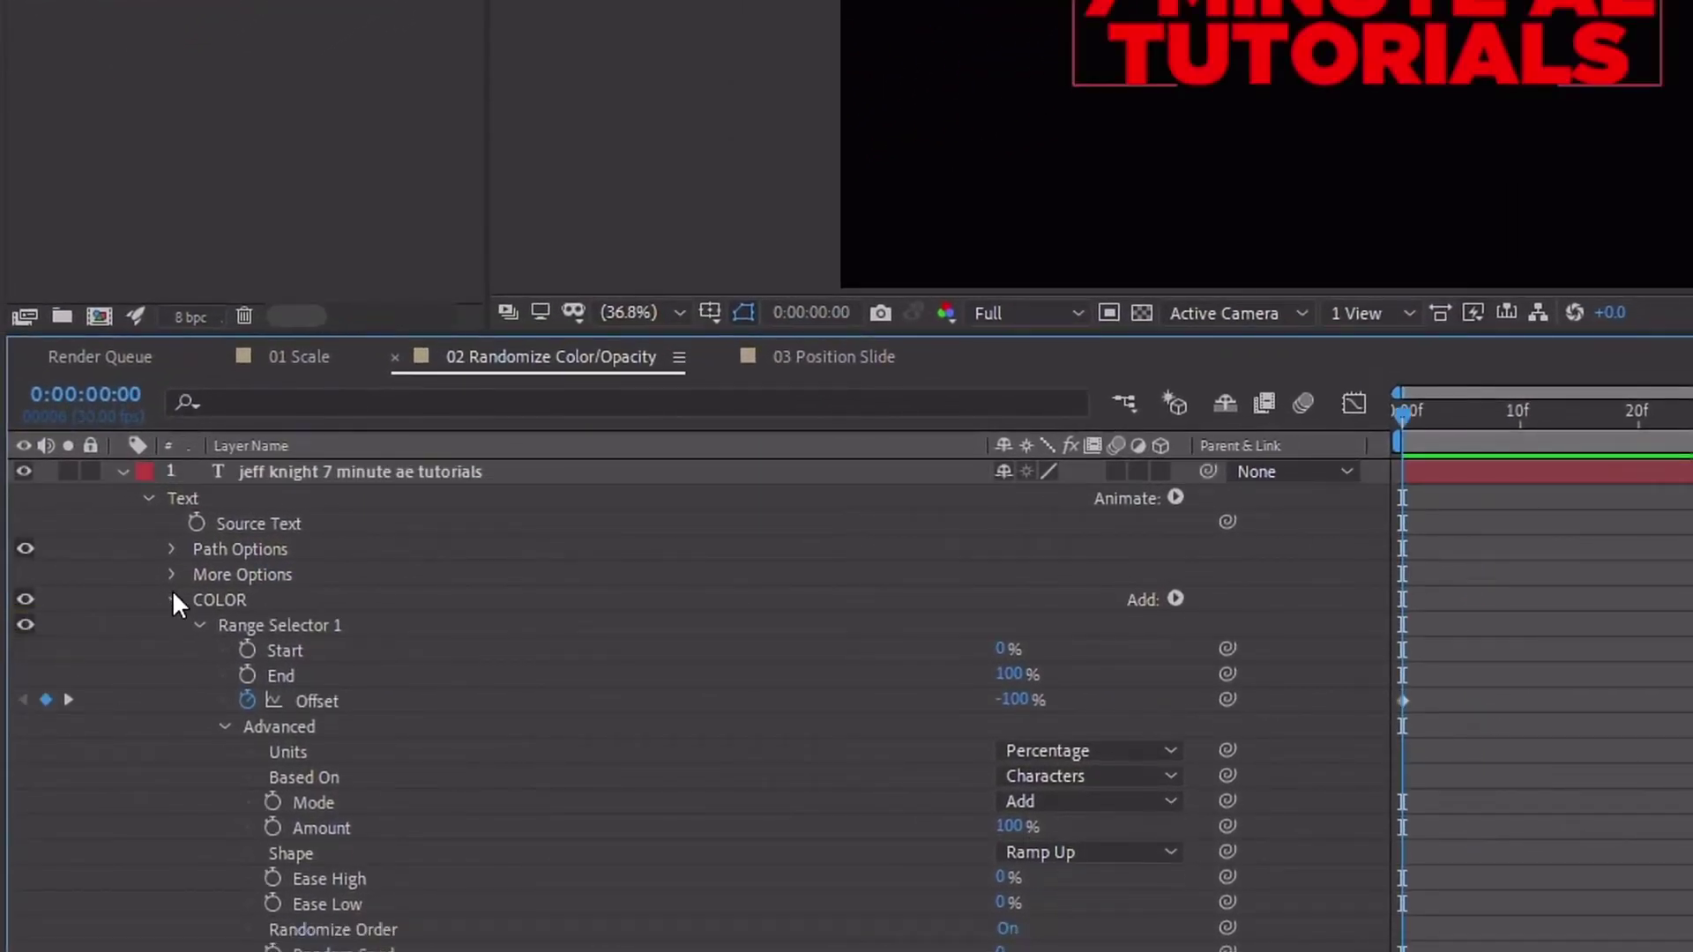
key("Page_Down")
key("Page_Up")
left_click(1014, 701)
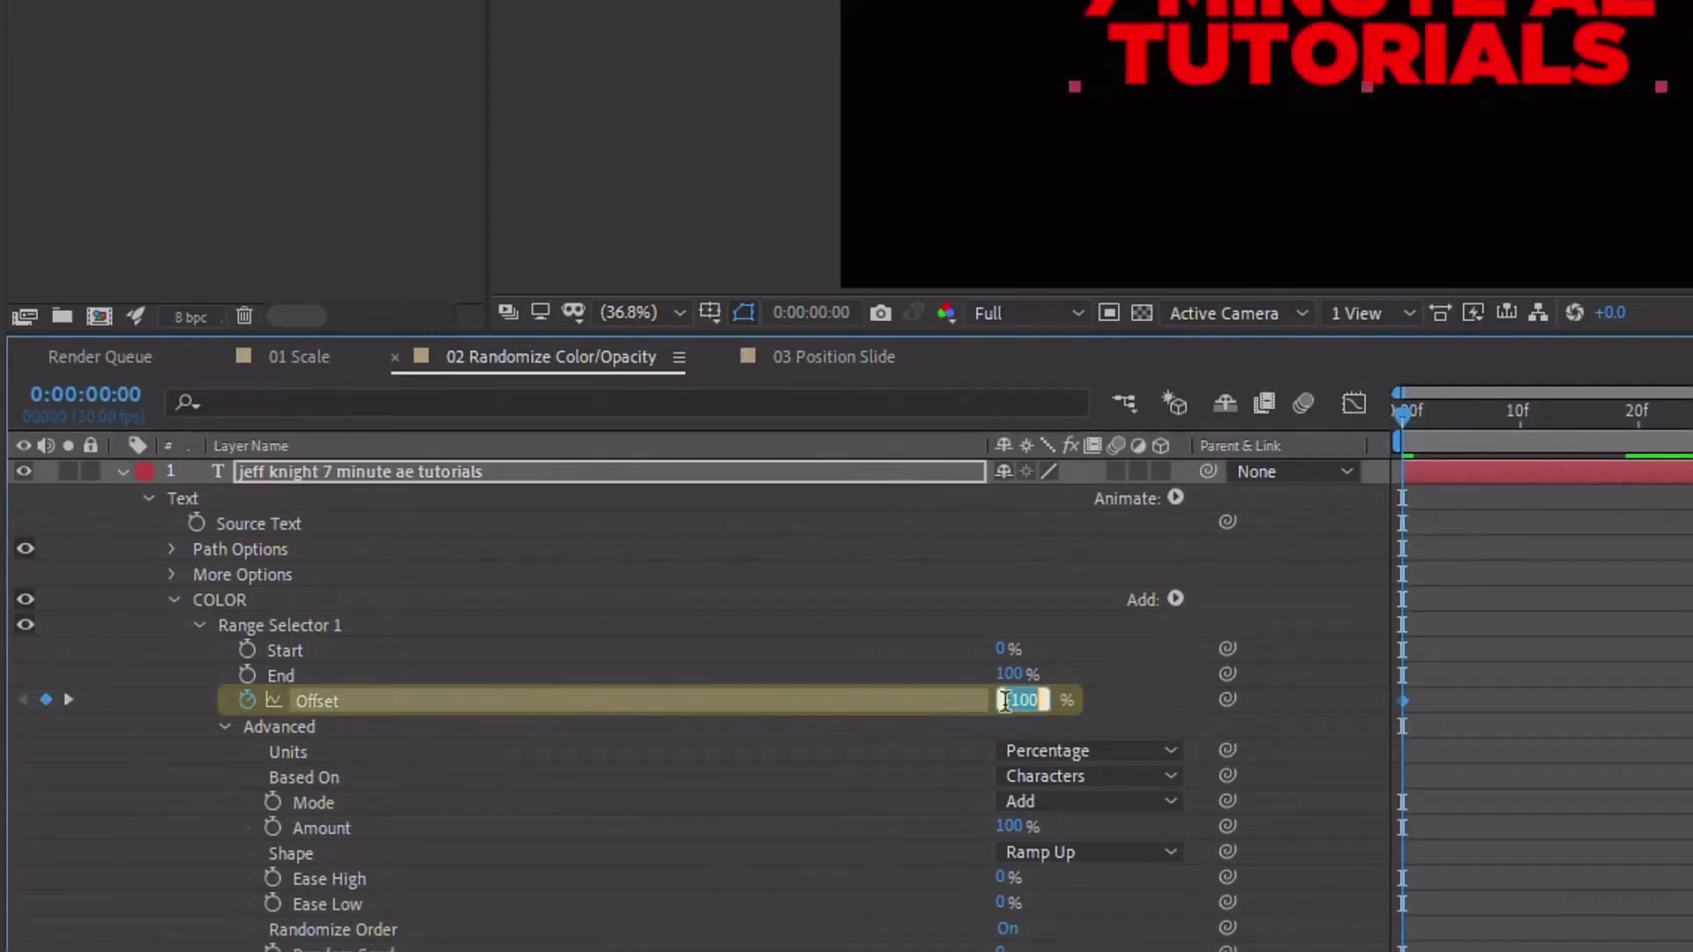
type("-50")
key("Return")
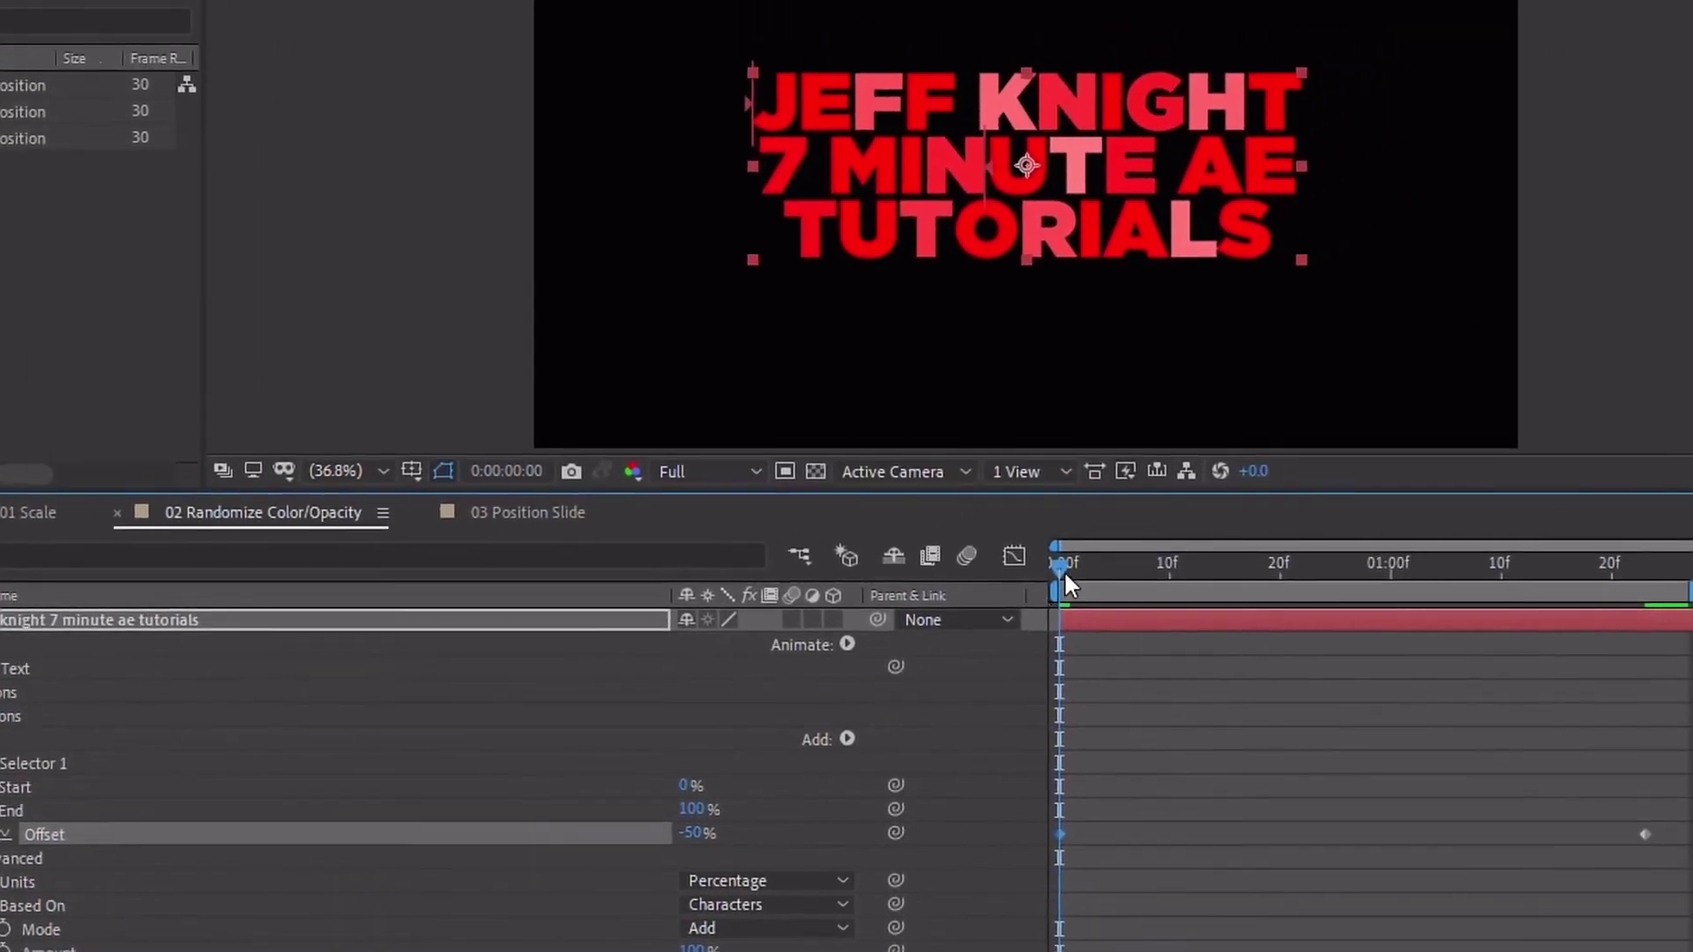
left_click_drag(1063, 570, 1209, 583)
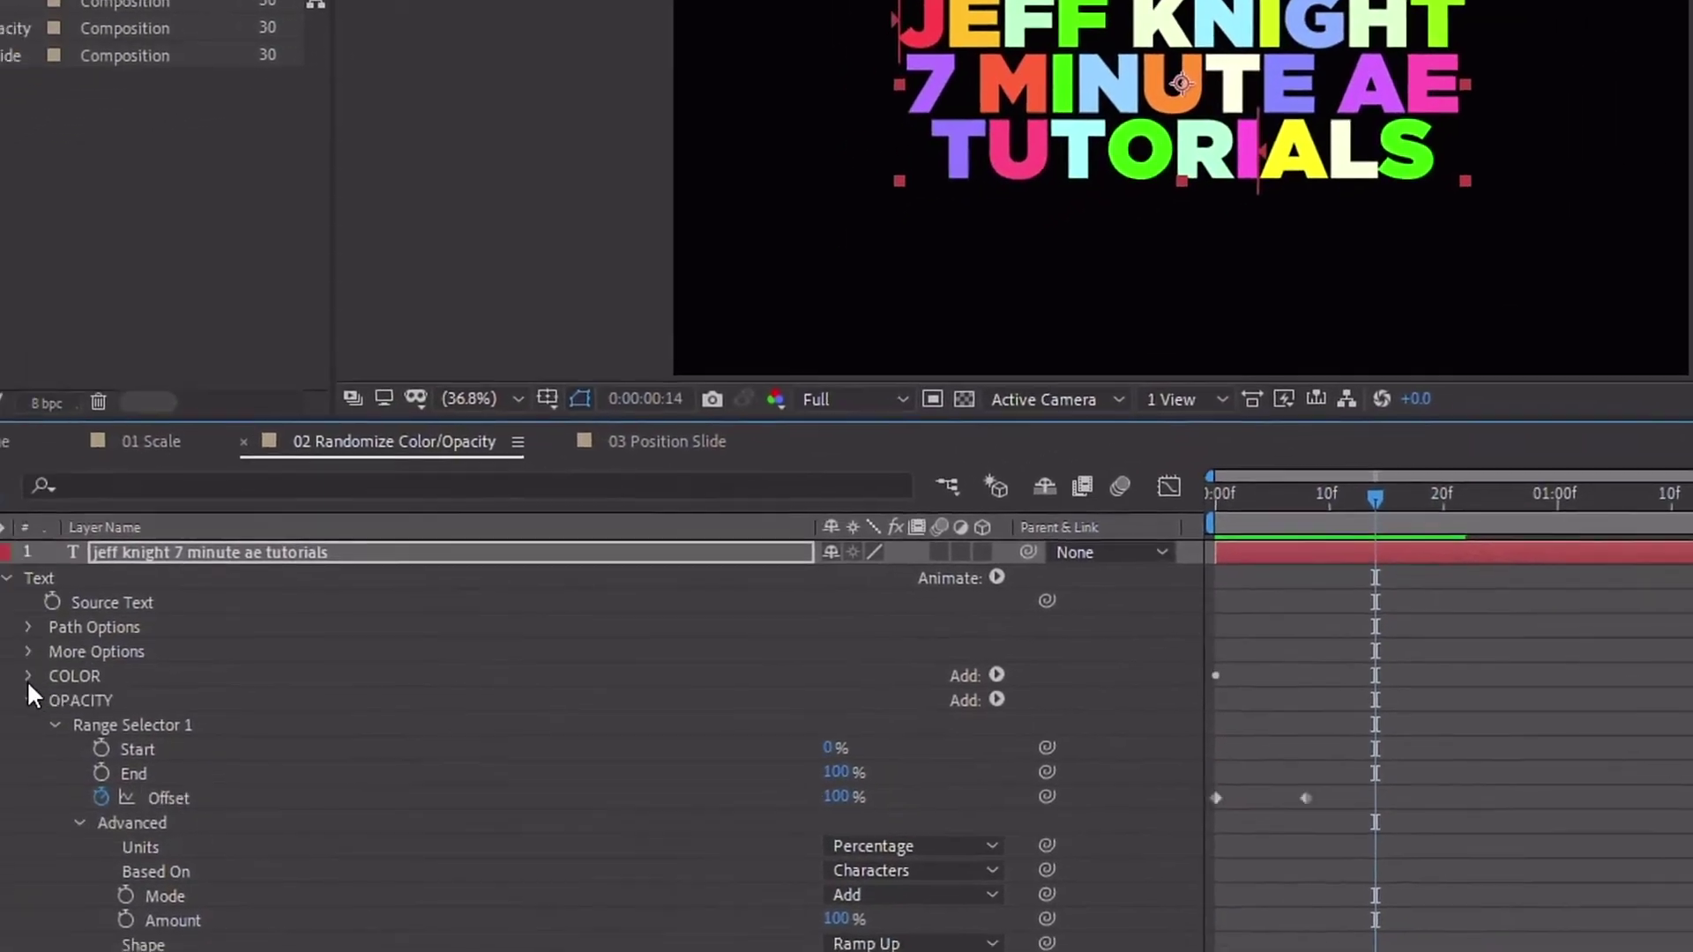
- Shift the OPACITY Offset keyframes a few frames later and preview the delayed letter fade-in
left_click(28, 676)
left_click(174, 601)
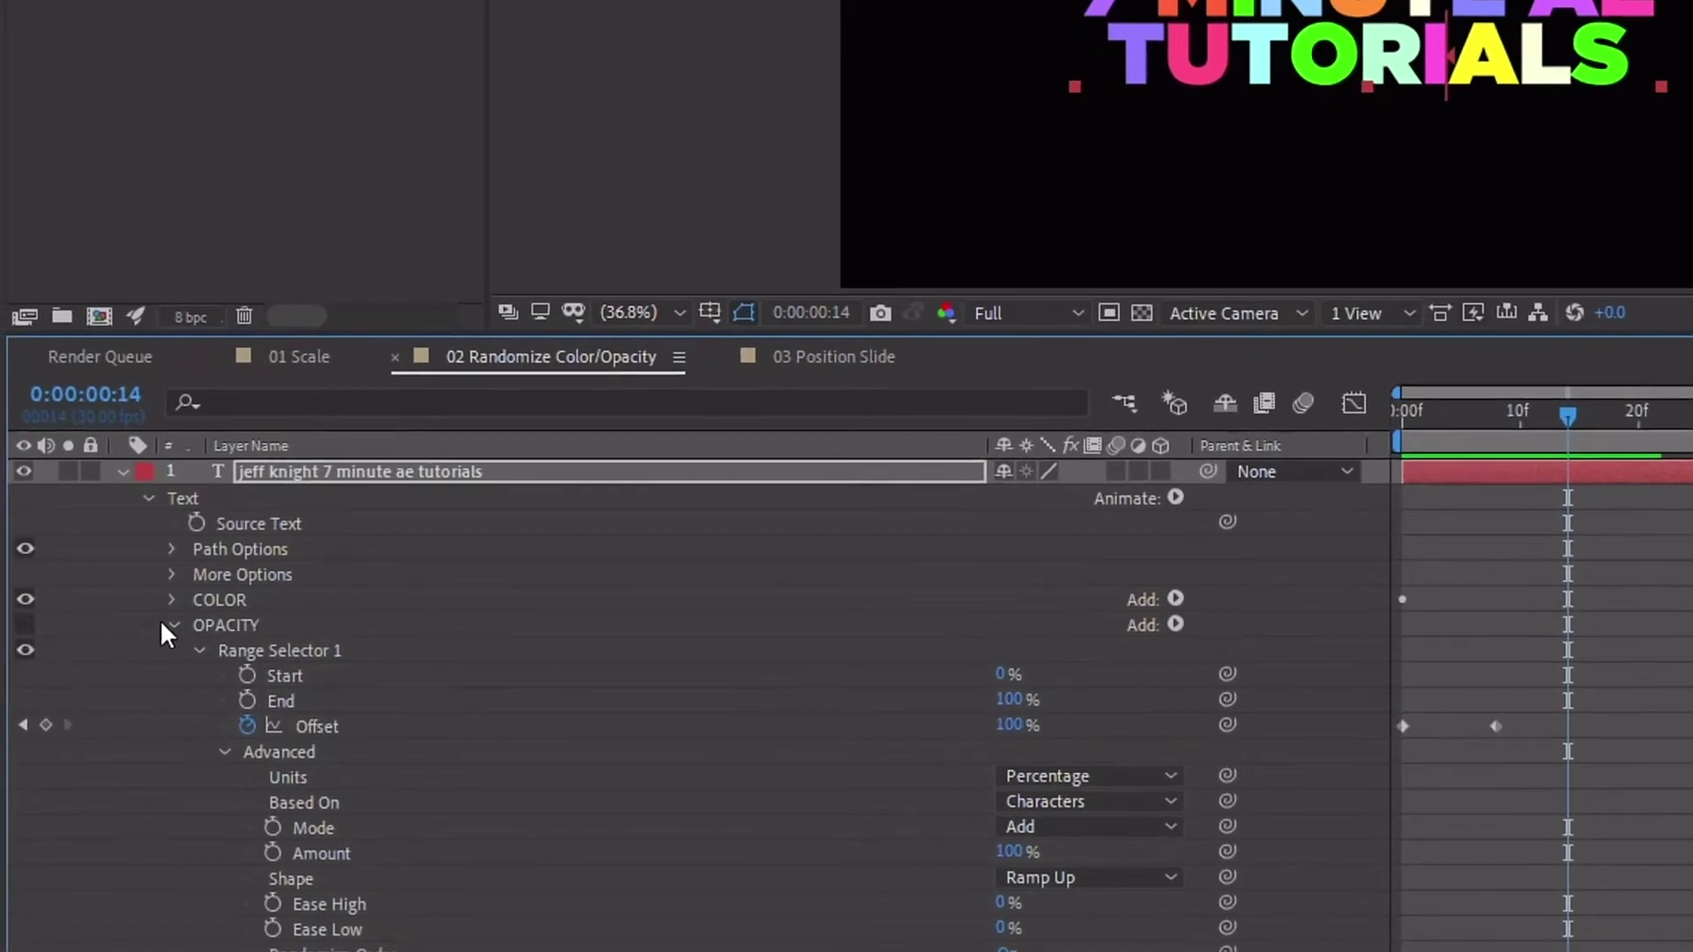
left_click_drag(1568, 413, 1428, 415)
left_click_drag(1084, 512, 1135, 512)
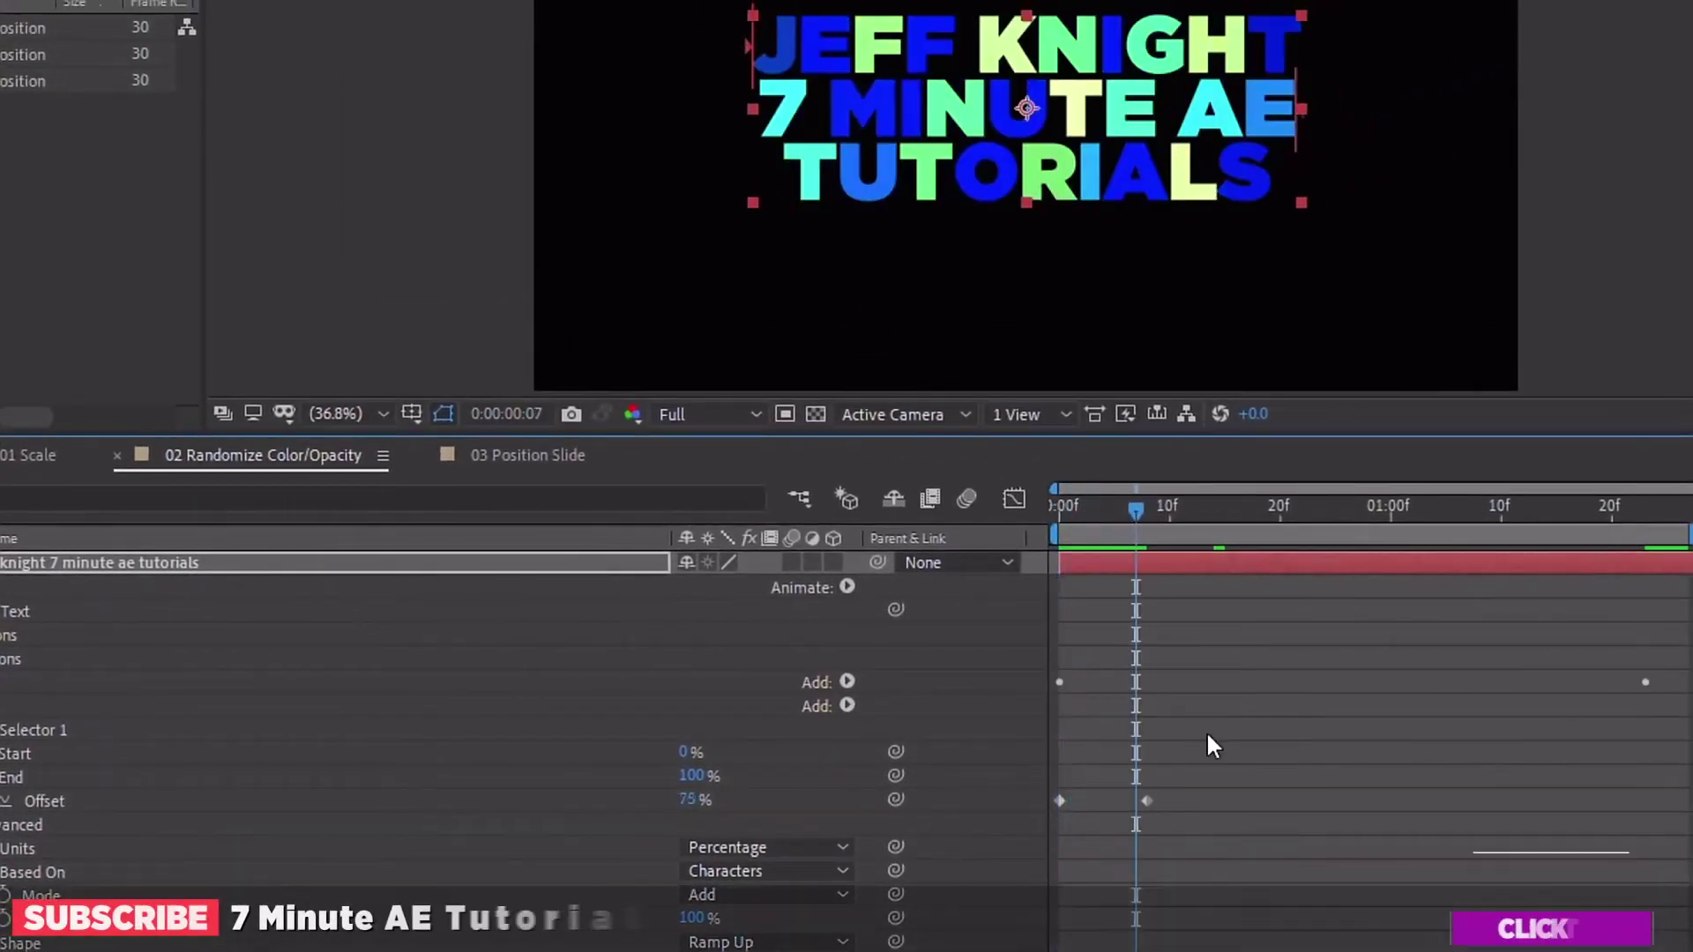
left_click(1146, 801)
left_click_drag(1147, 801, 1072, 800)
key("alt+Right")
key("alt+Right")
key("alt+Right")
key("alt+Right")
key("space")
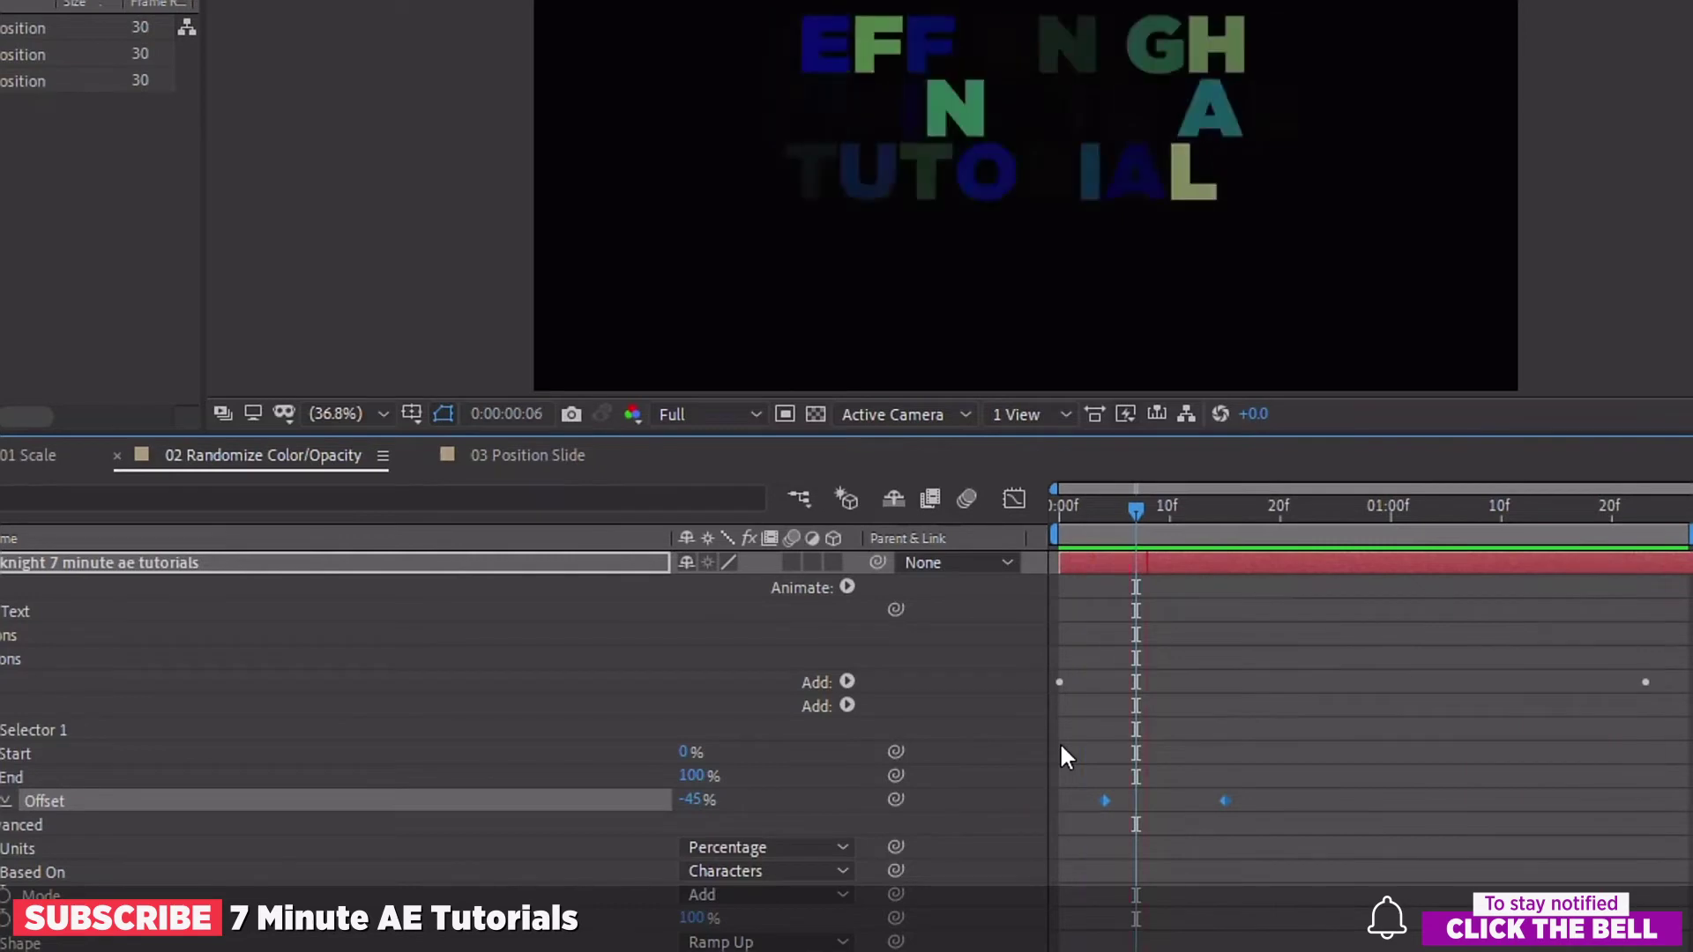
left_click(1420, 508)
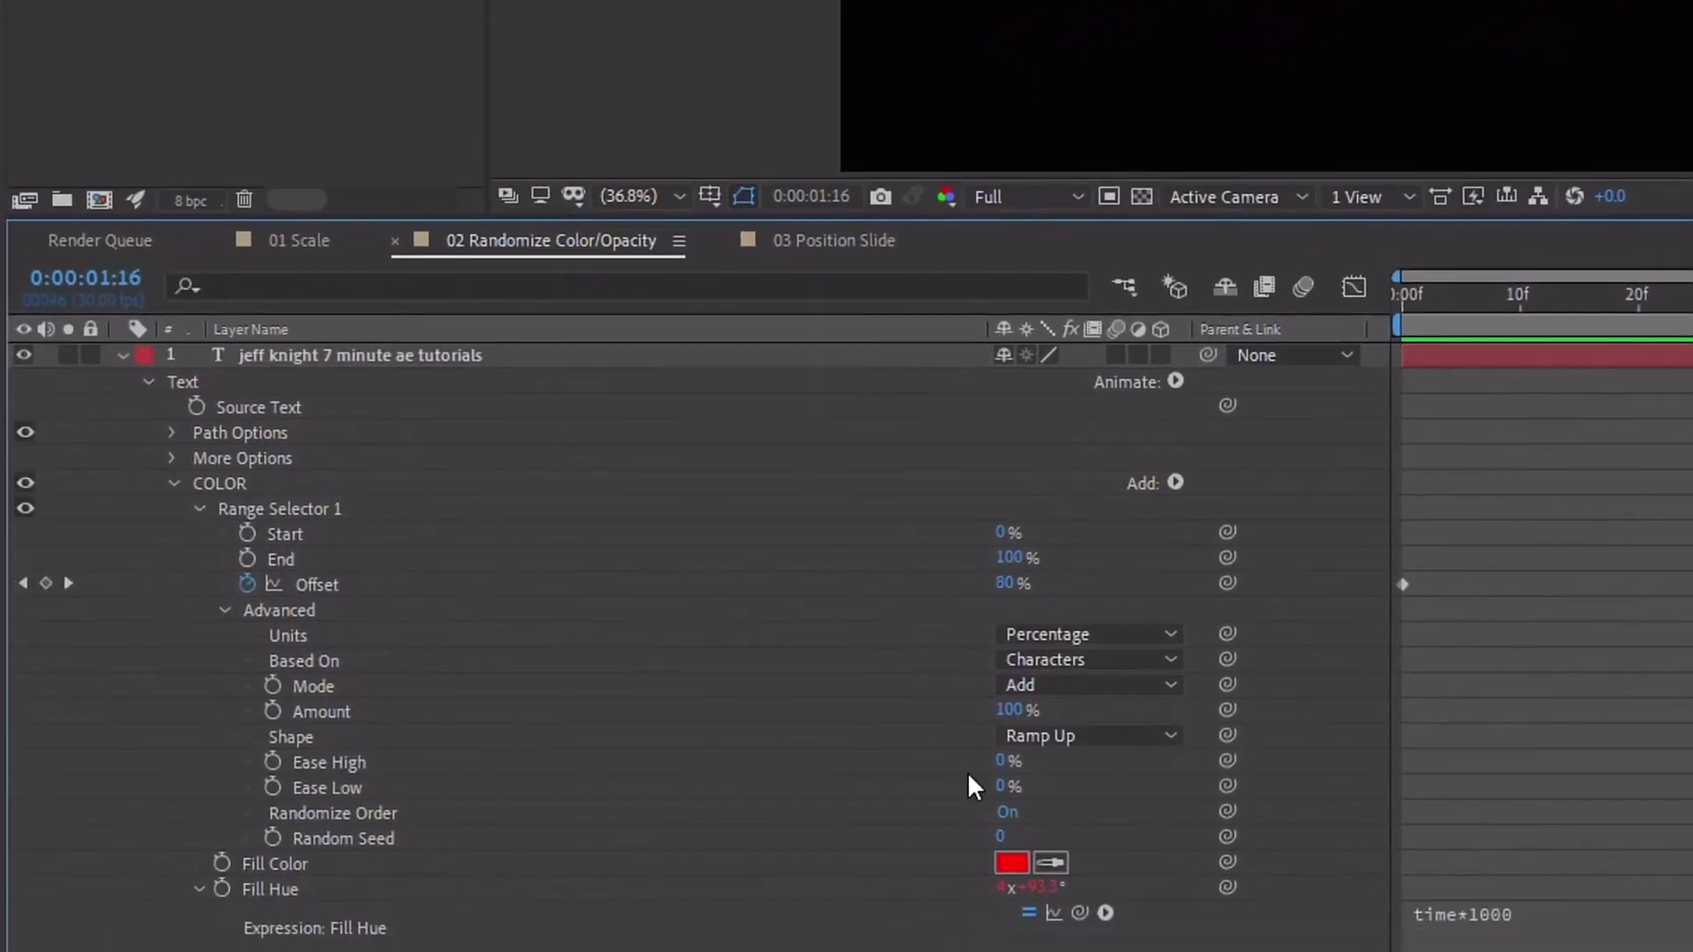
- Set the COLOR range selector's Ease High to 100% and preview the smoother colour ramp
left_click(1005, 762)
type("100")
key("Return")
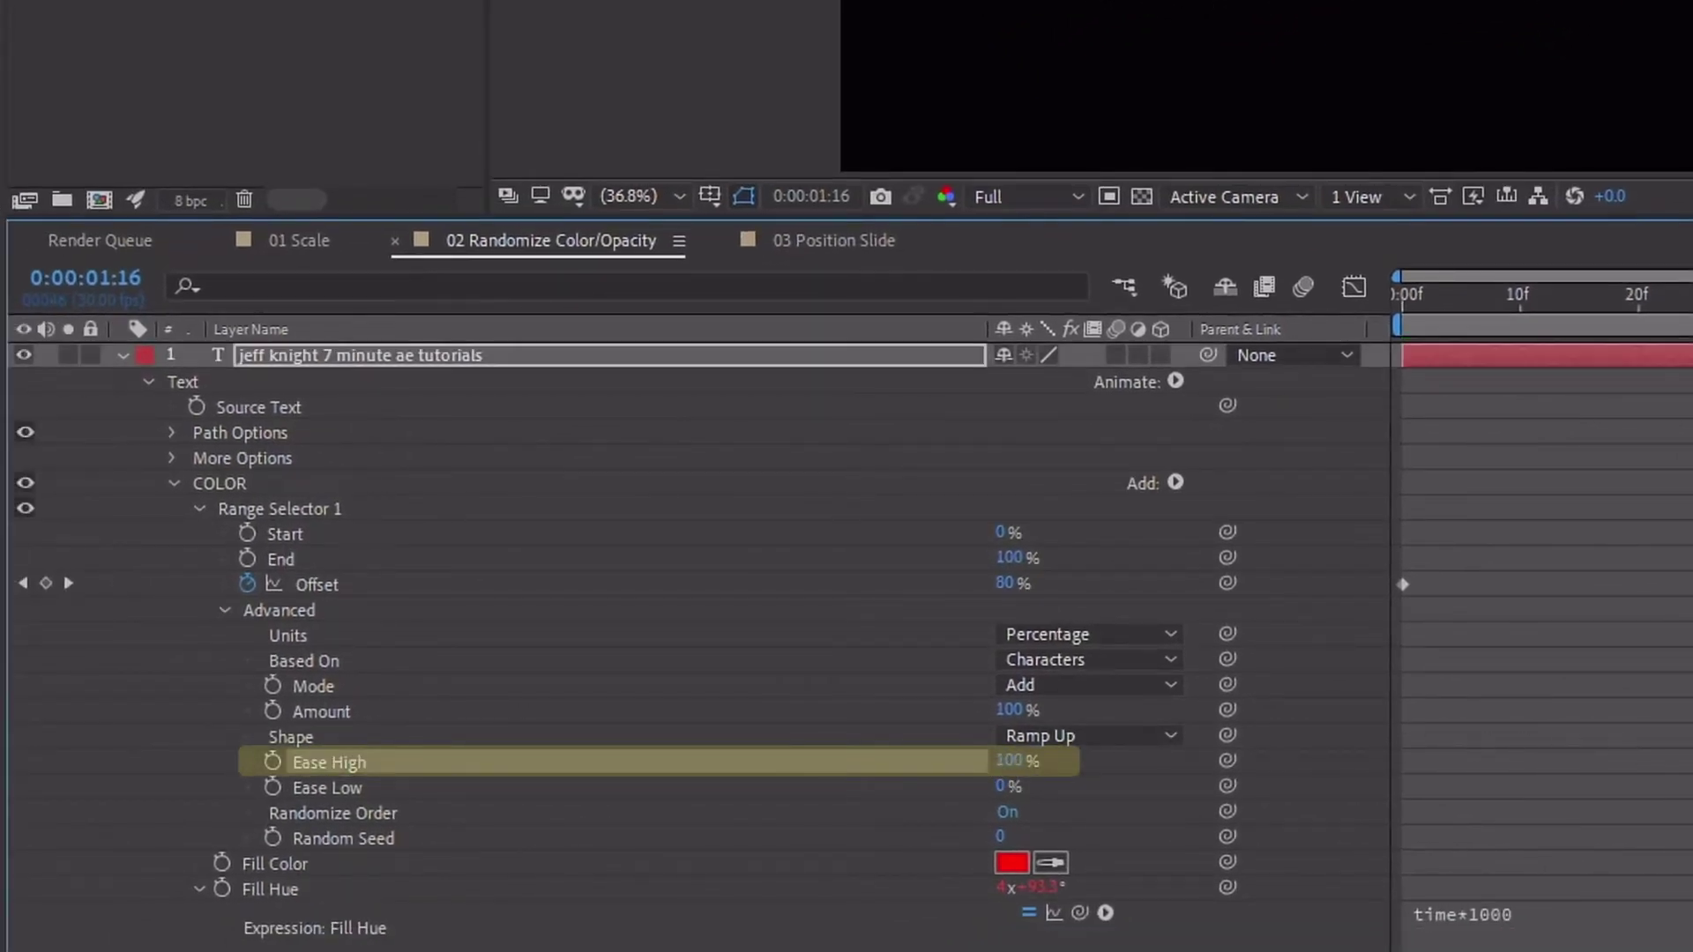
key("space")
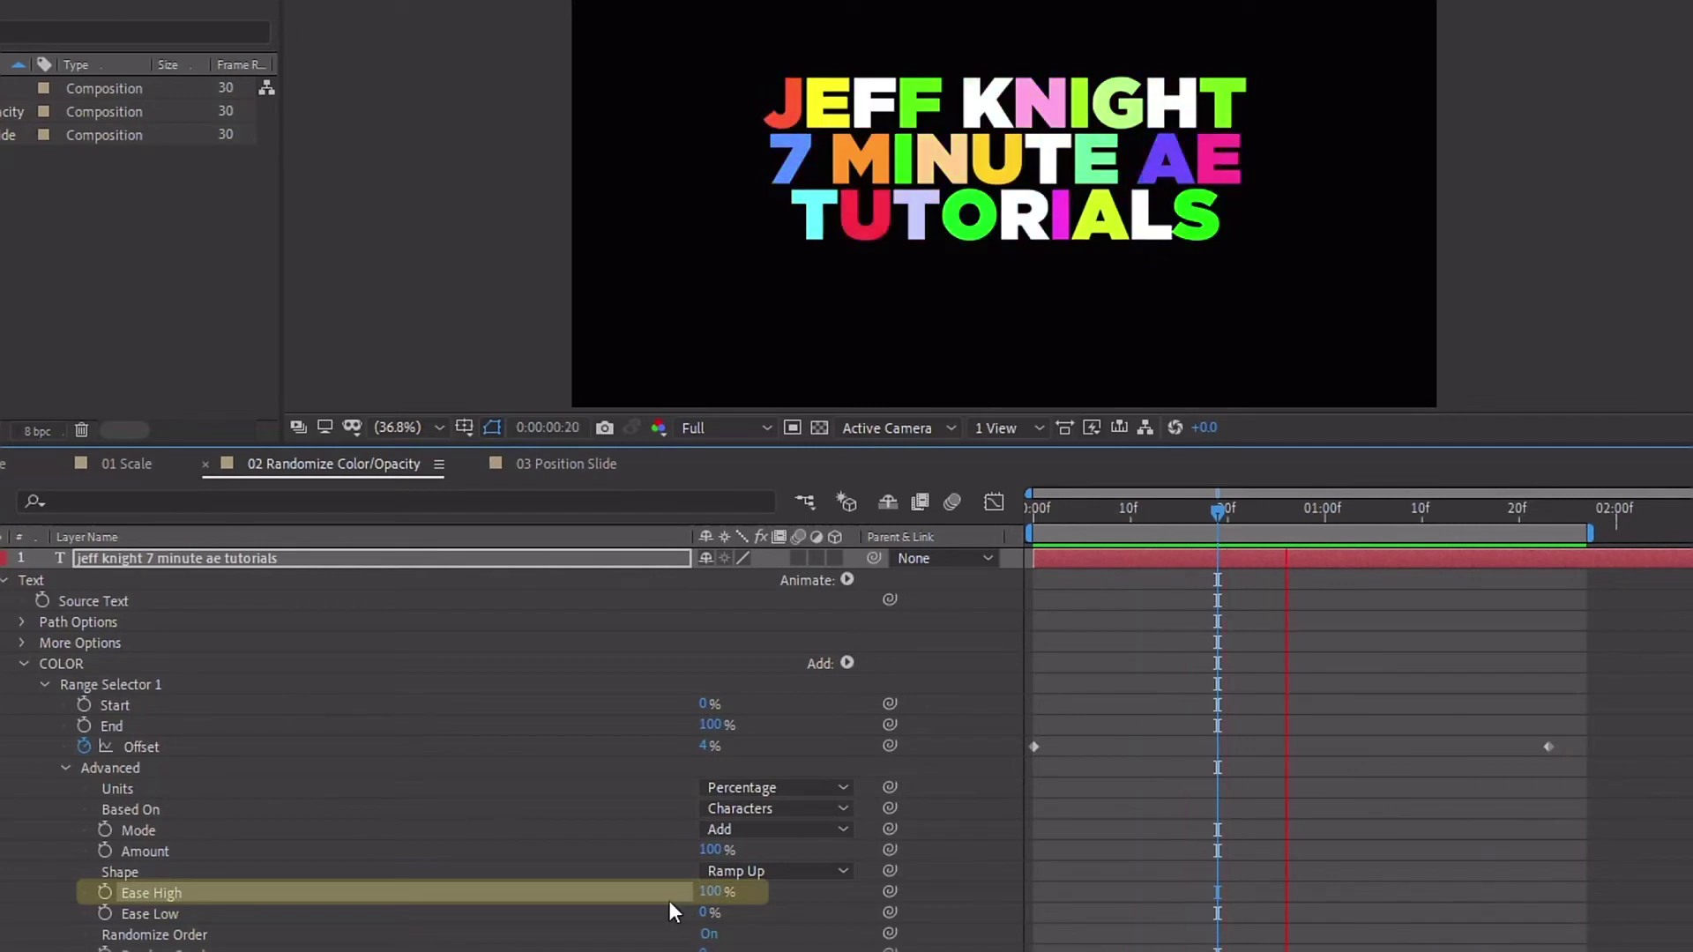
- Try Ease High at 0% and replay the animation to compare the easing
left_click(713, 893)
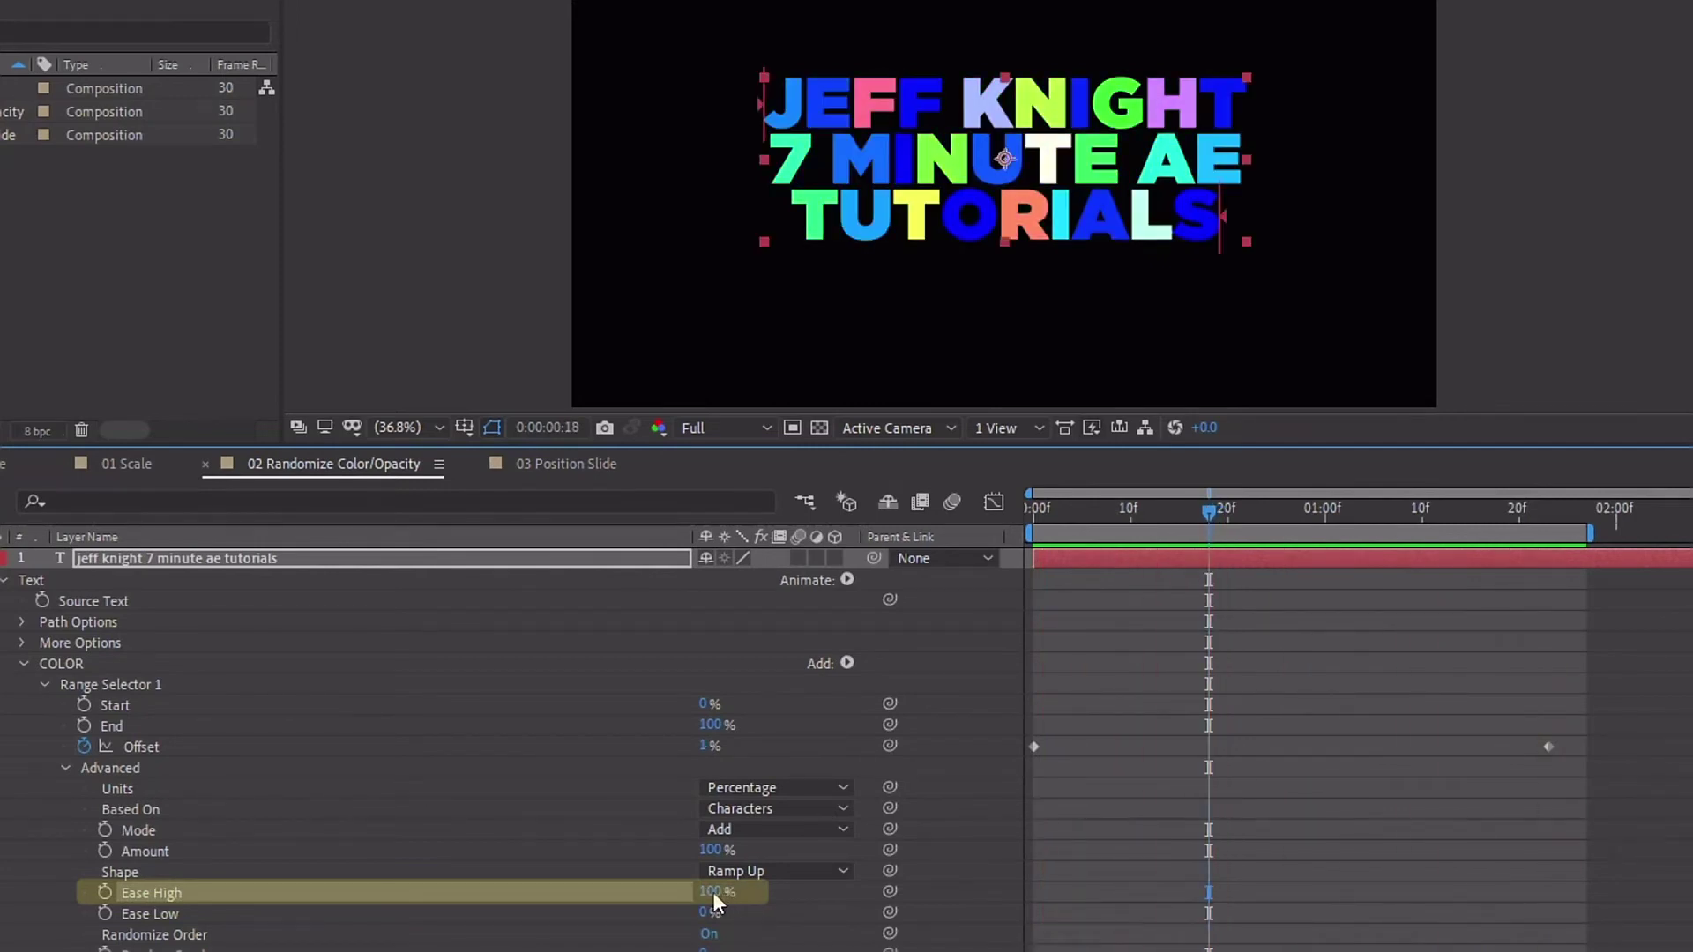
type("0")
key("Return")
key("space")
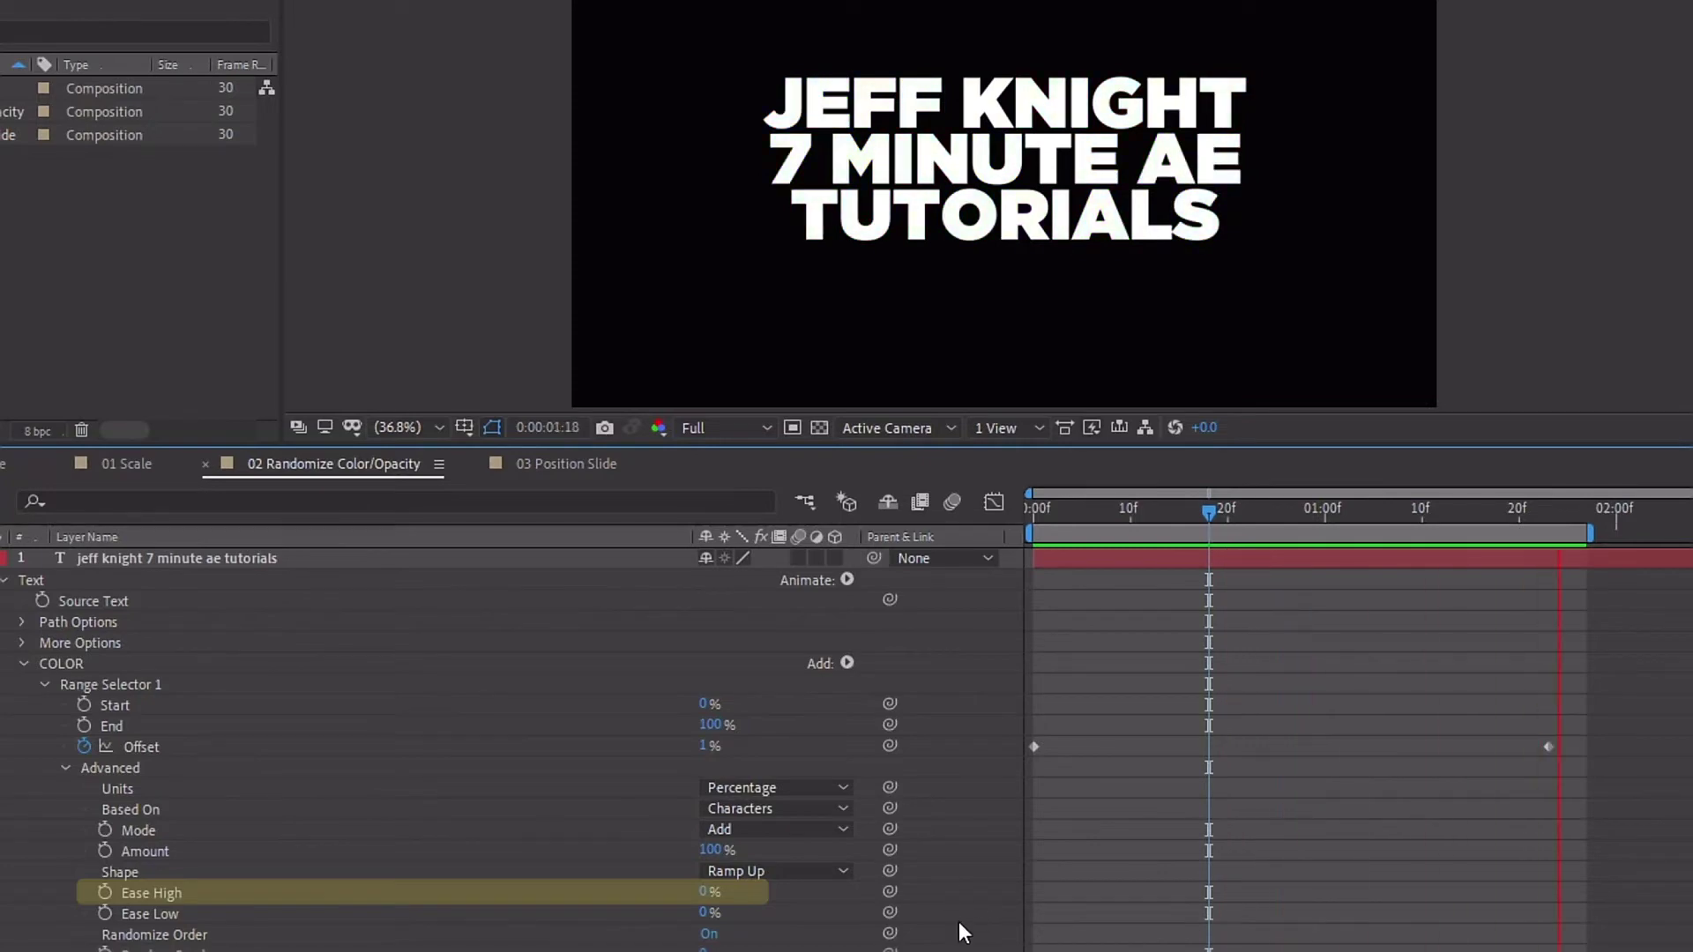
left_click_drag(703, 892, 1153, 835)
scroll(1164, 705, "down", 3)
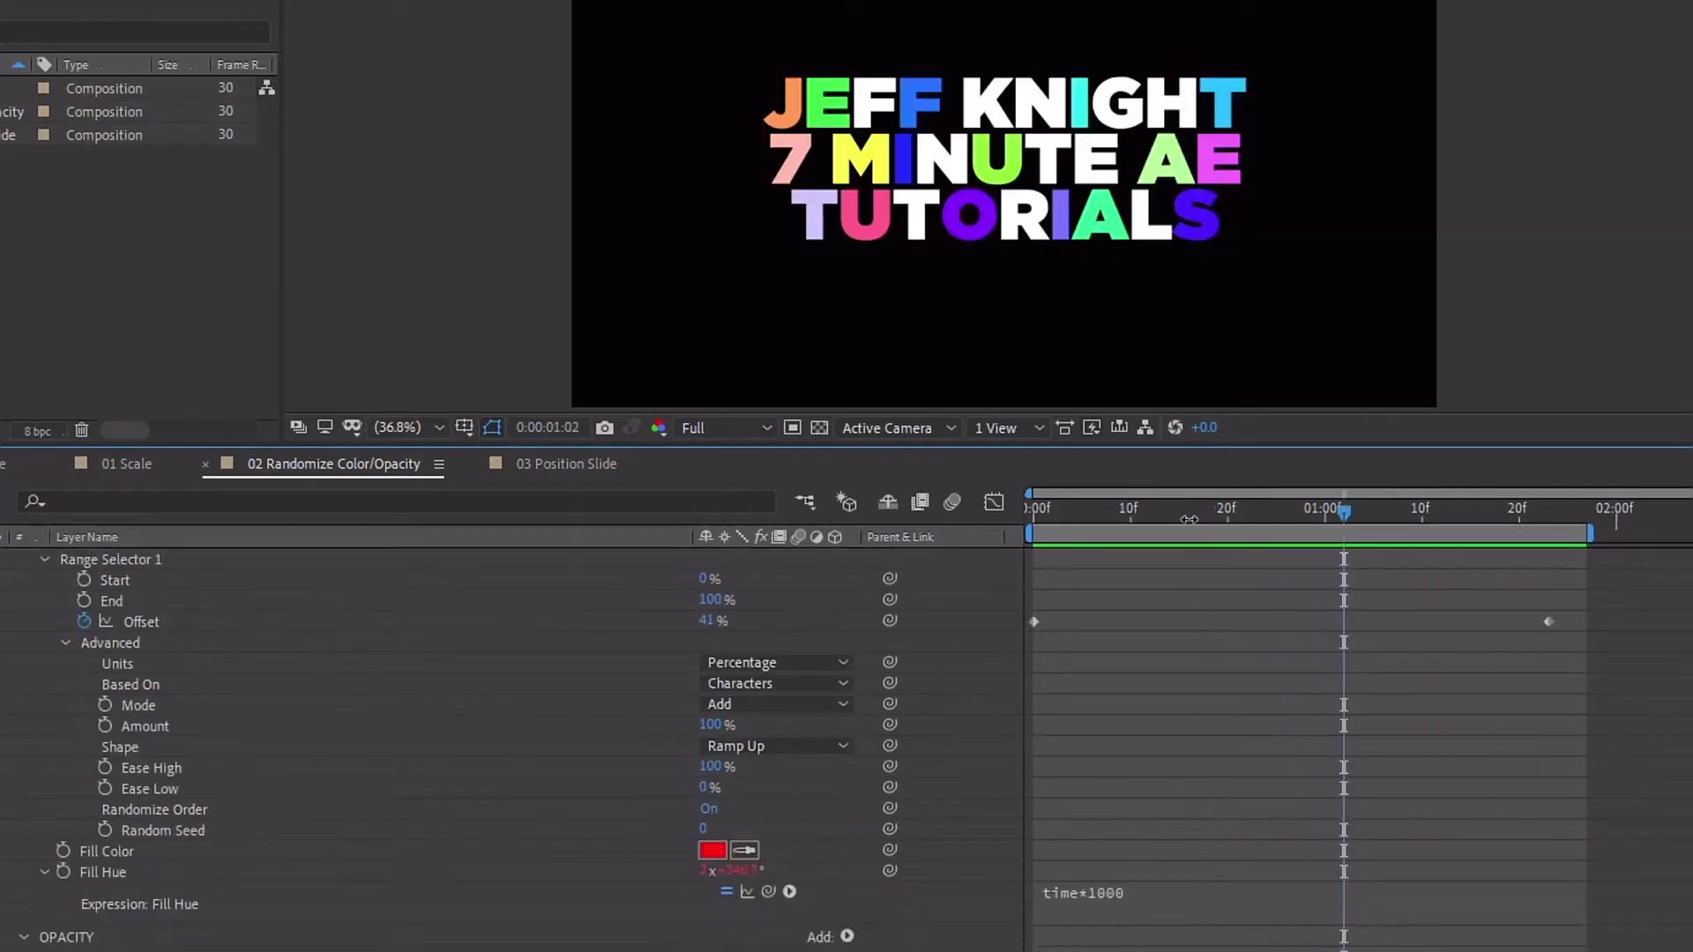
key("Home")
scroll(1106, 691, "down", 3)
left_click(141, 896)
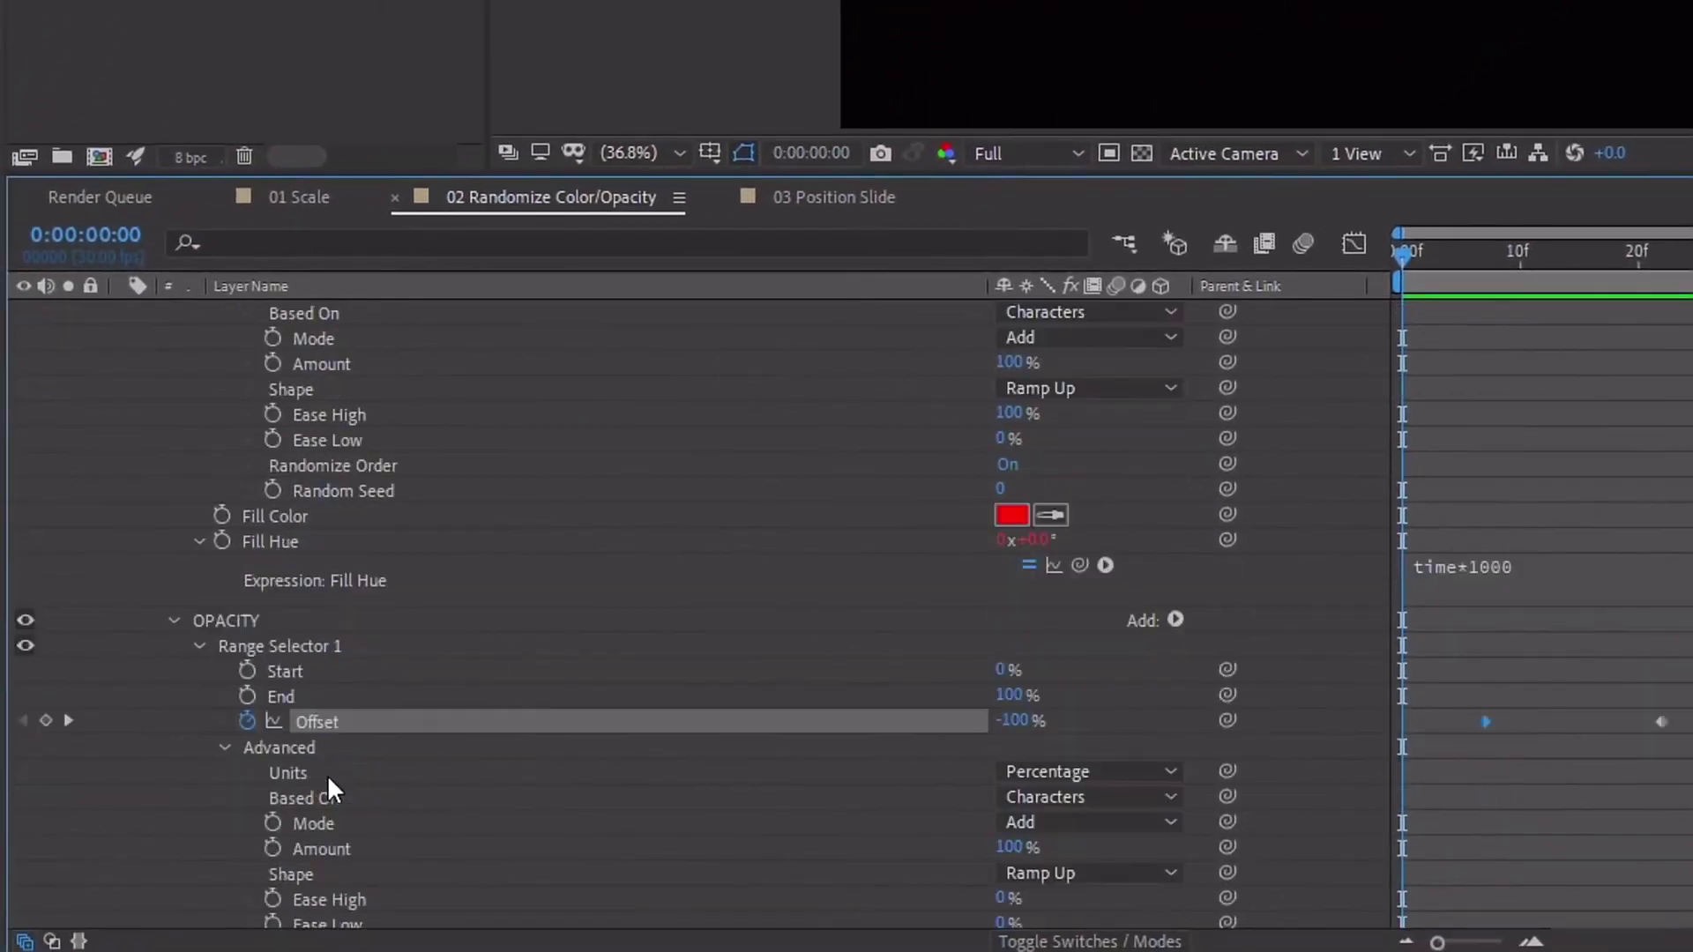
left_click(240, 621)
scroll(367, 674, "down", 3)
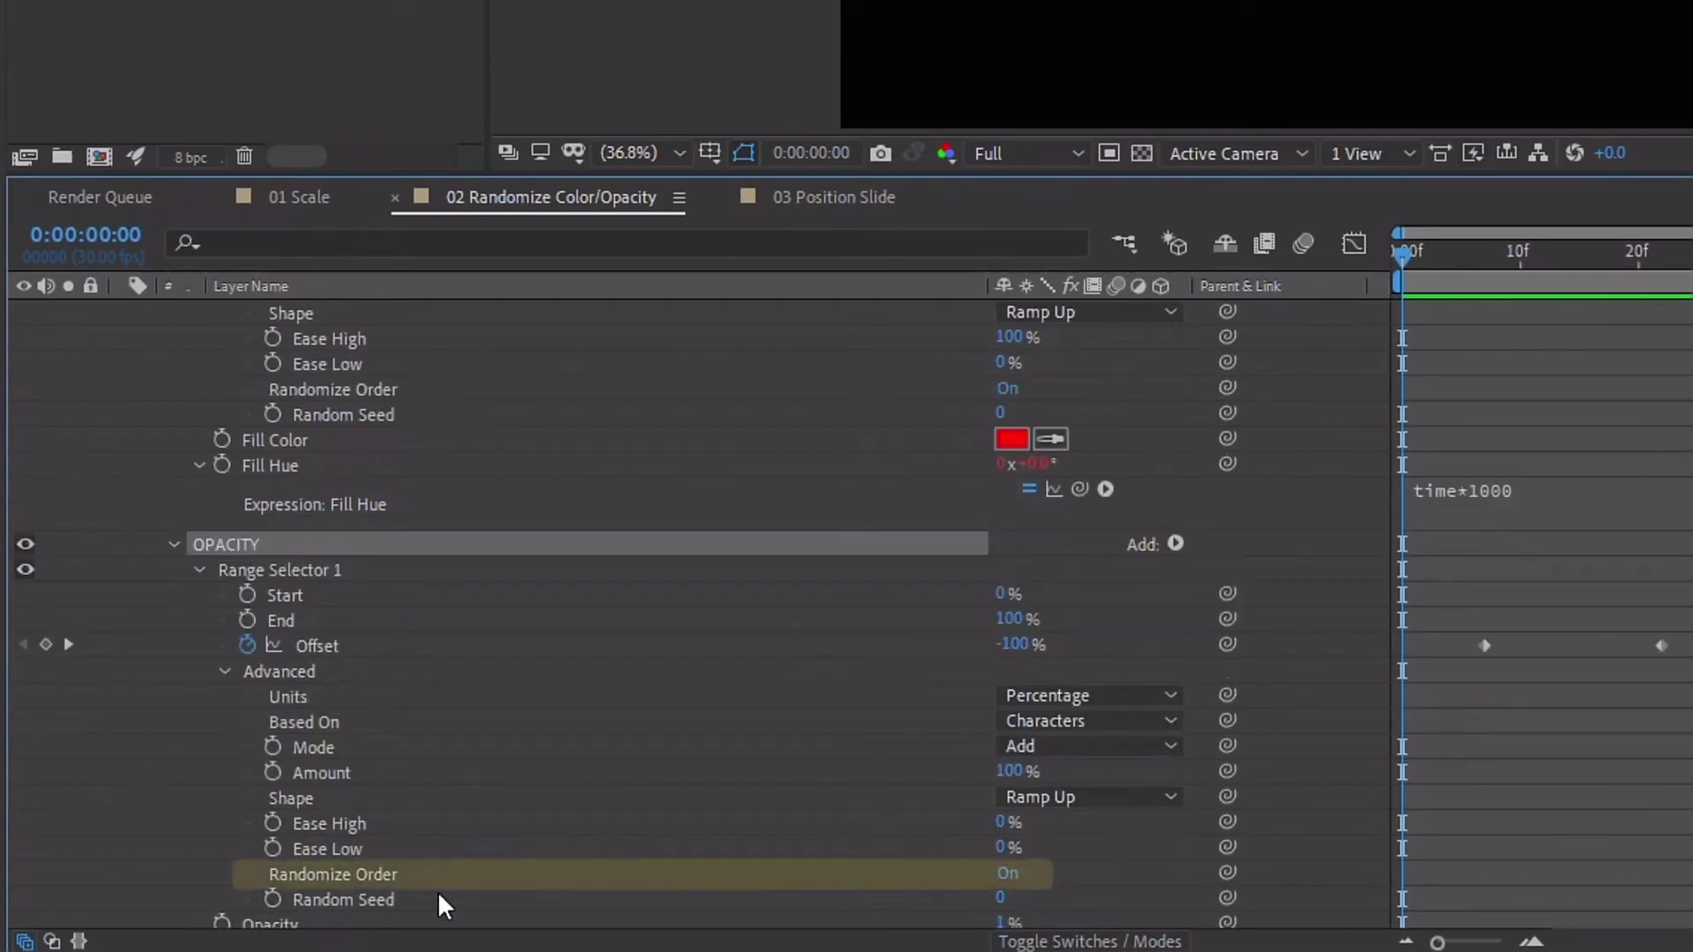
left_click(618, 877)
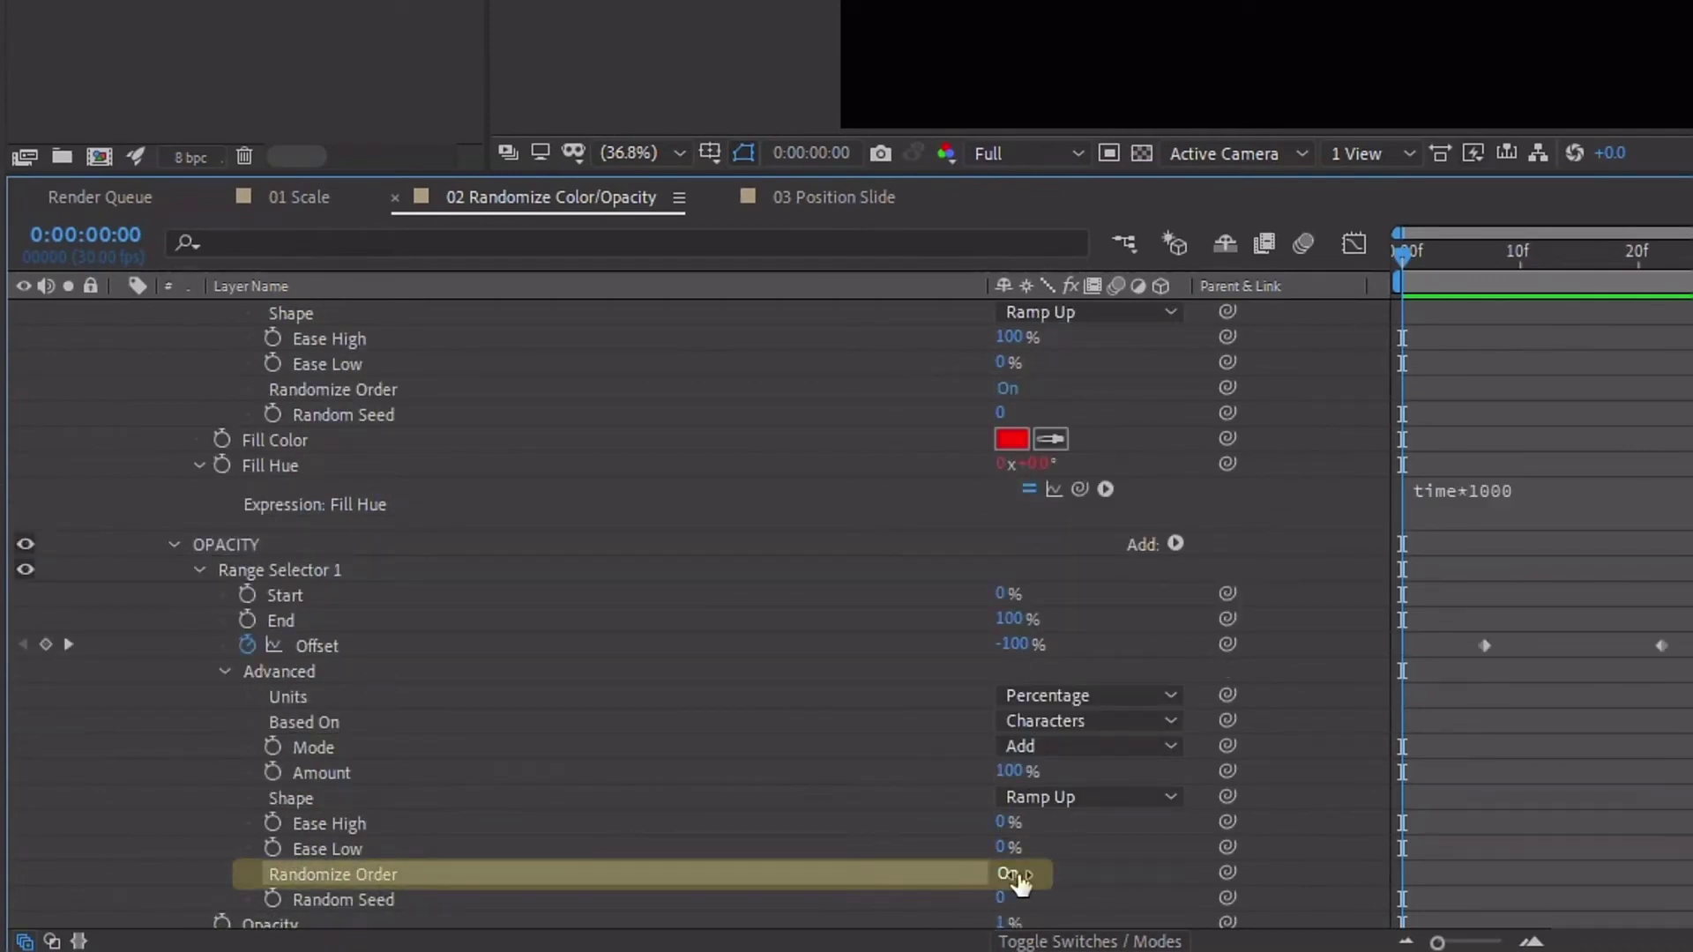
key("space")
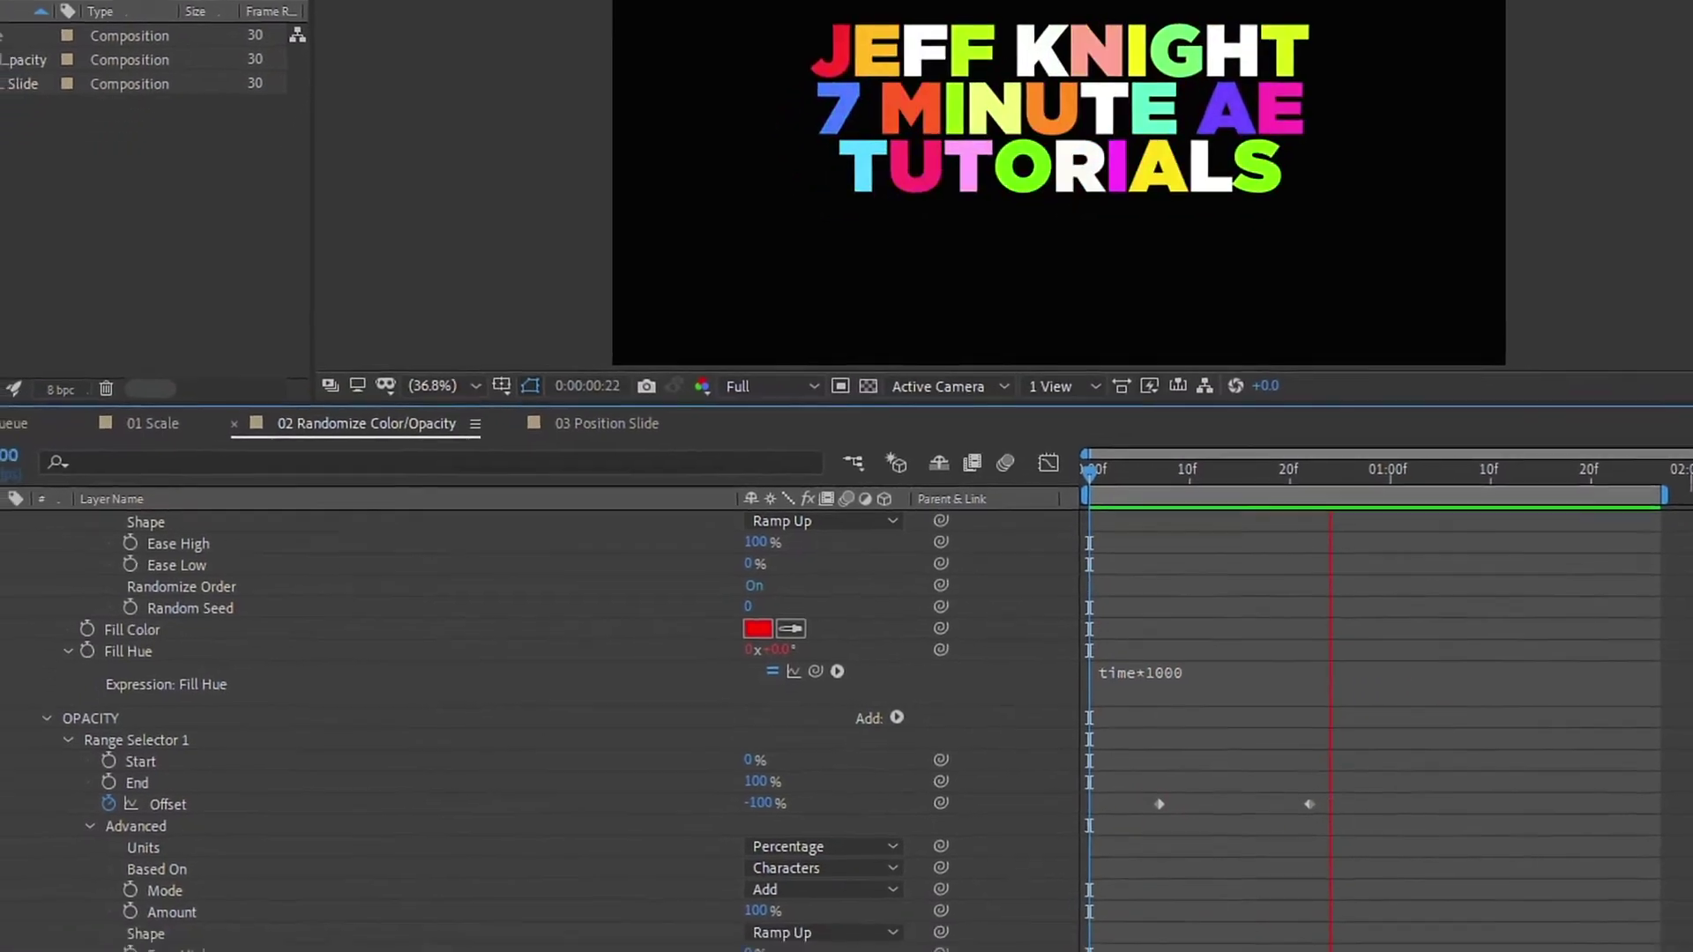
key("space")
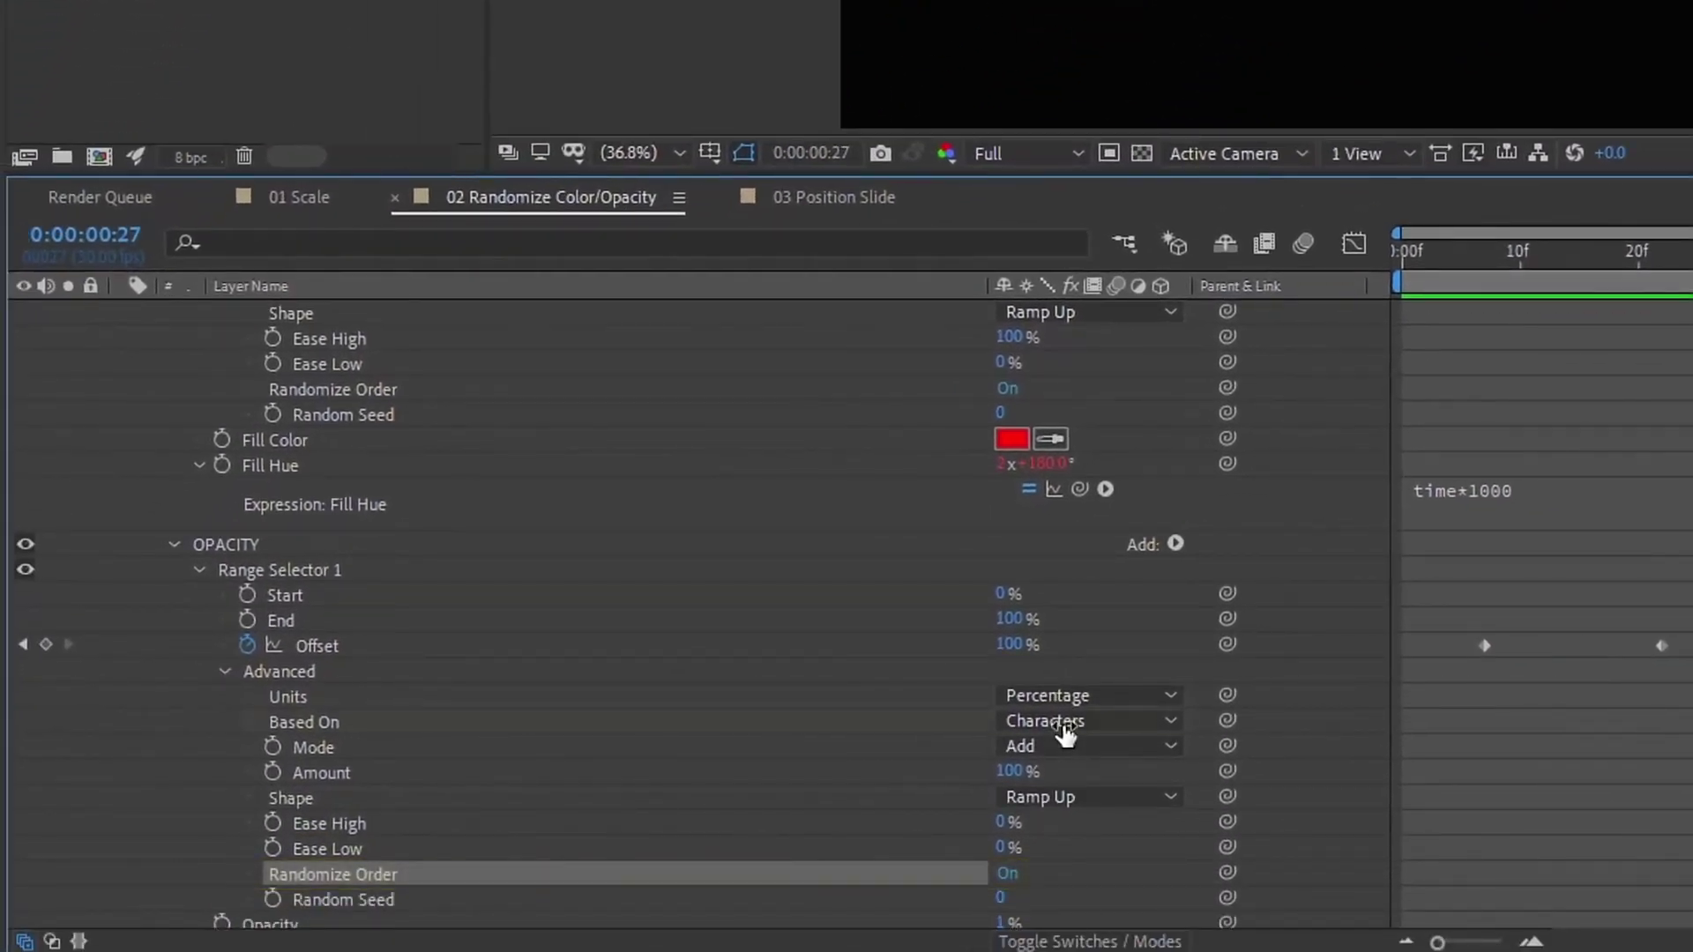
left_click(1069, 723)
left_click(1141, 819)
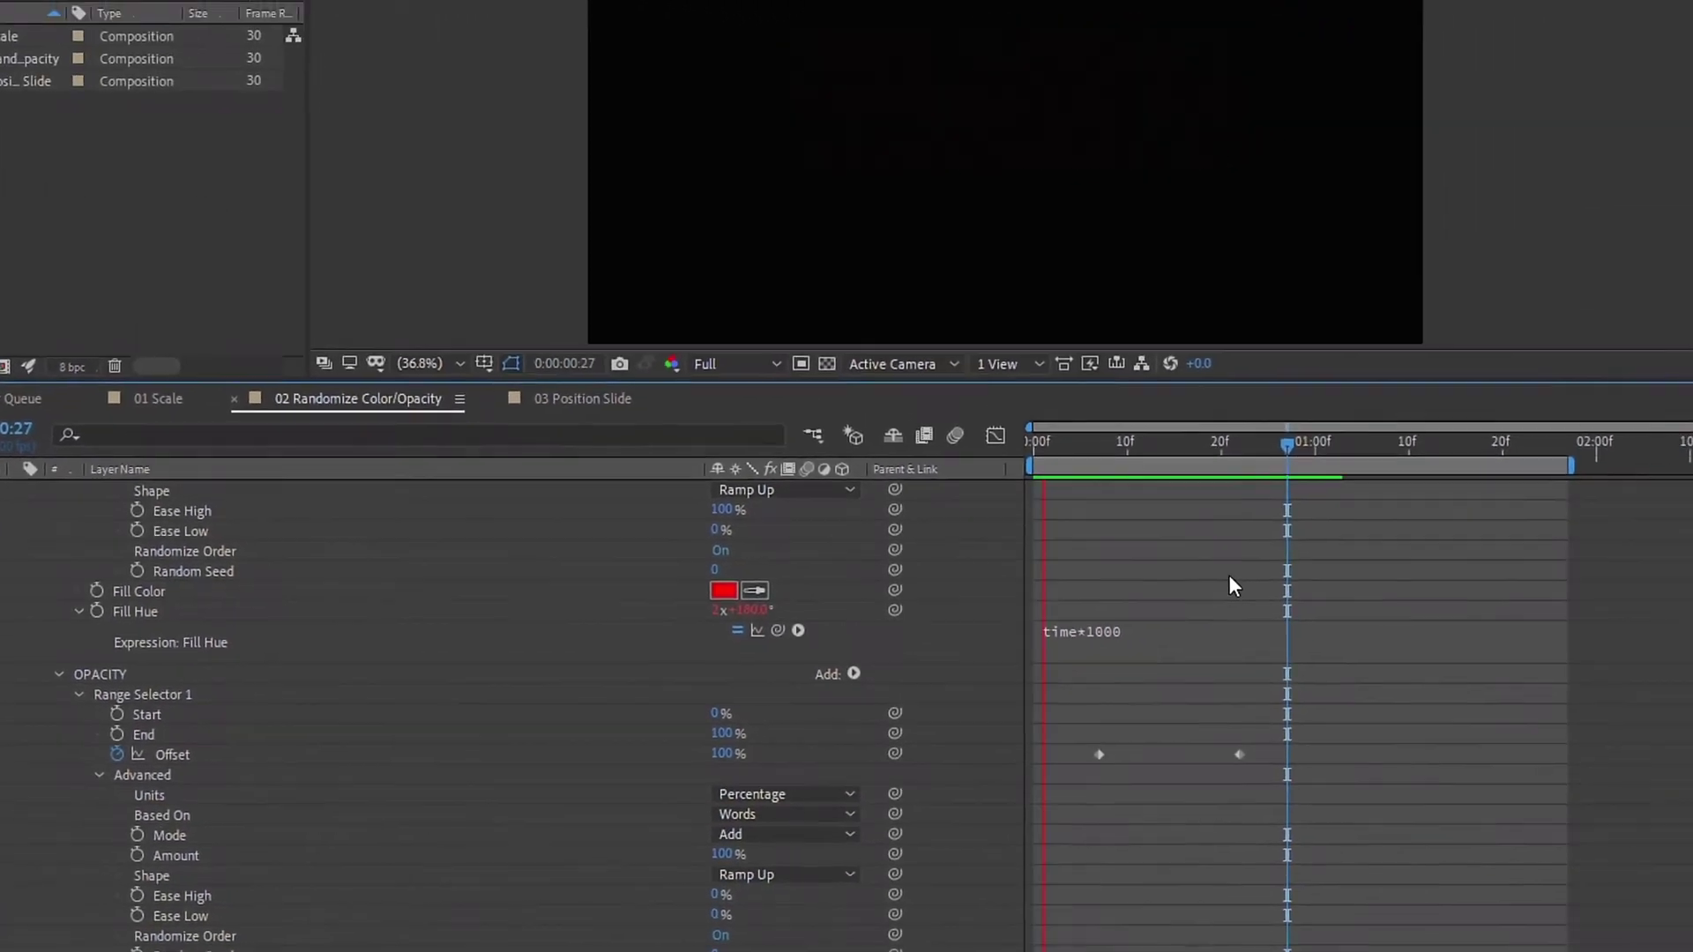
key("space")
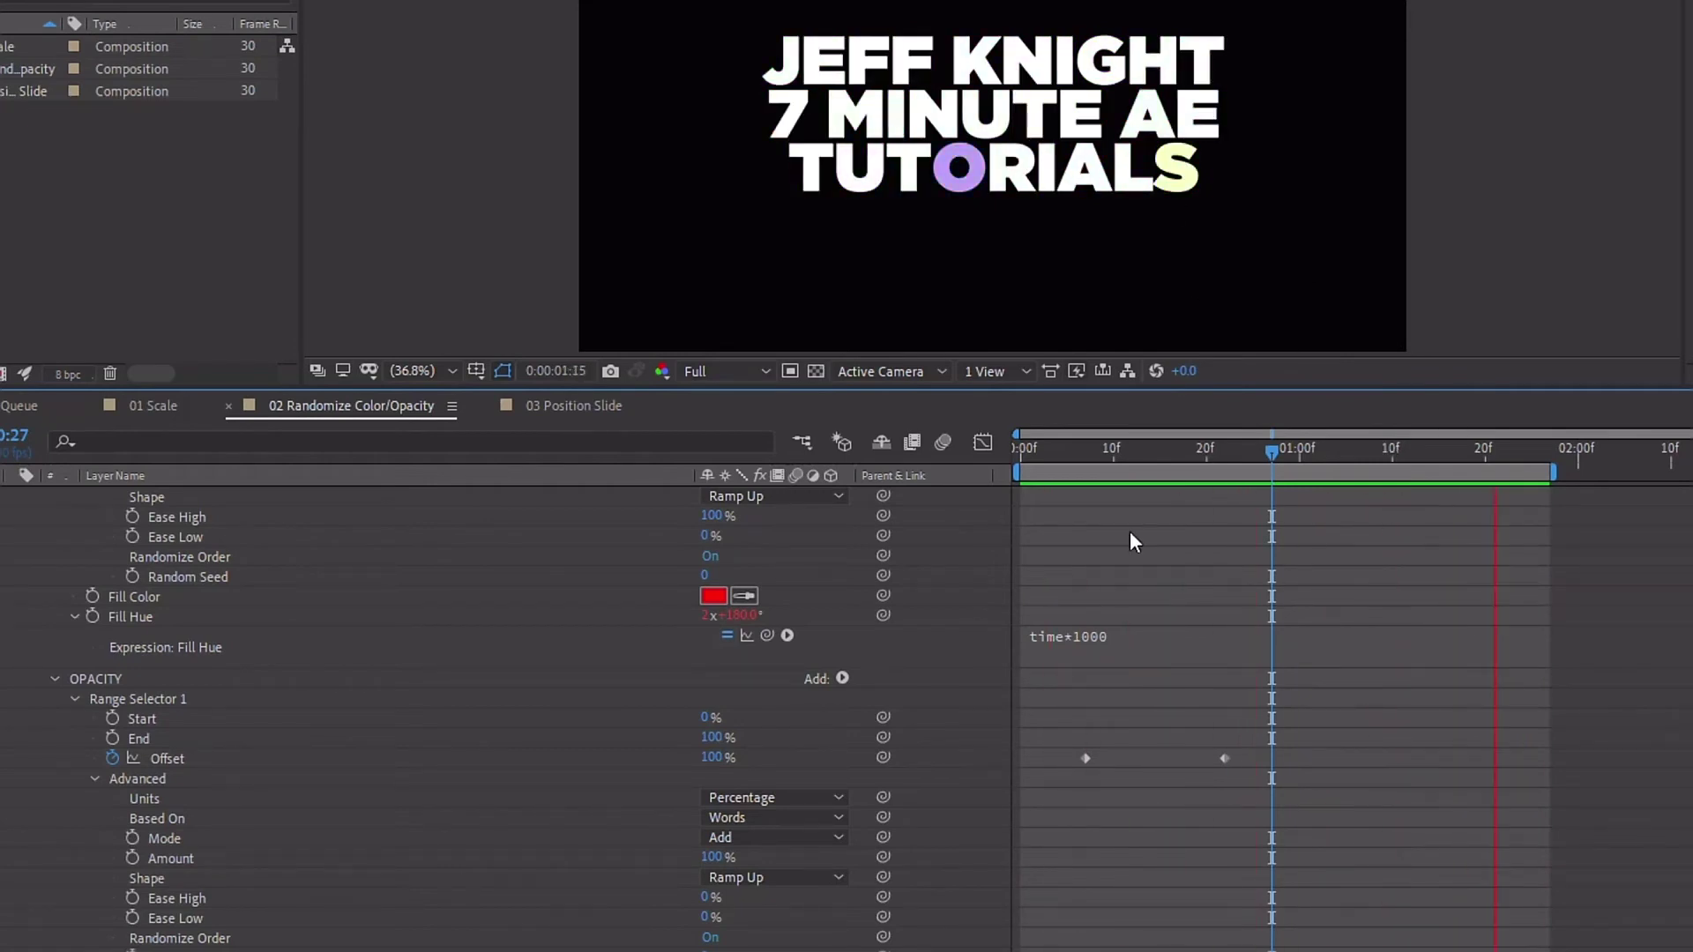
left_click(760, 827)
left_click(760, 827)
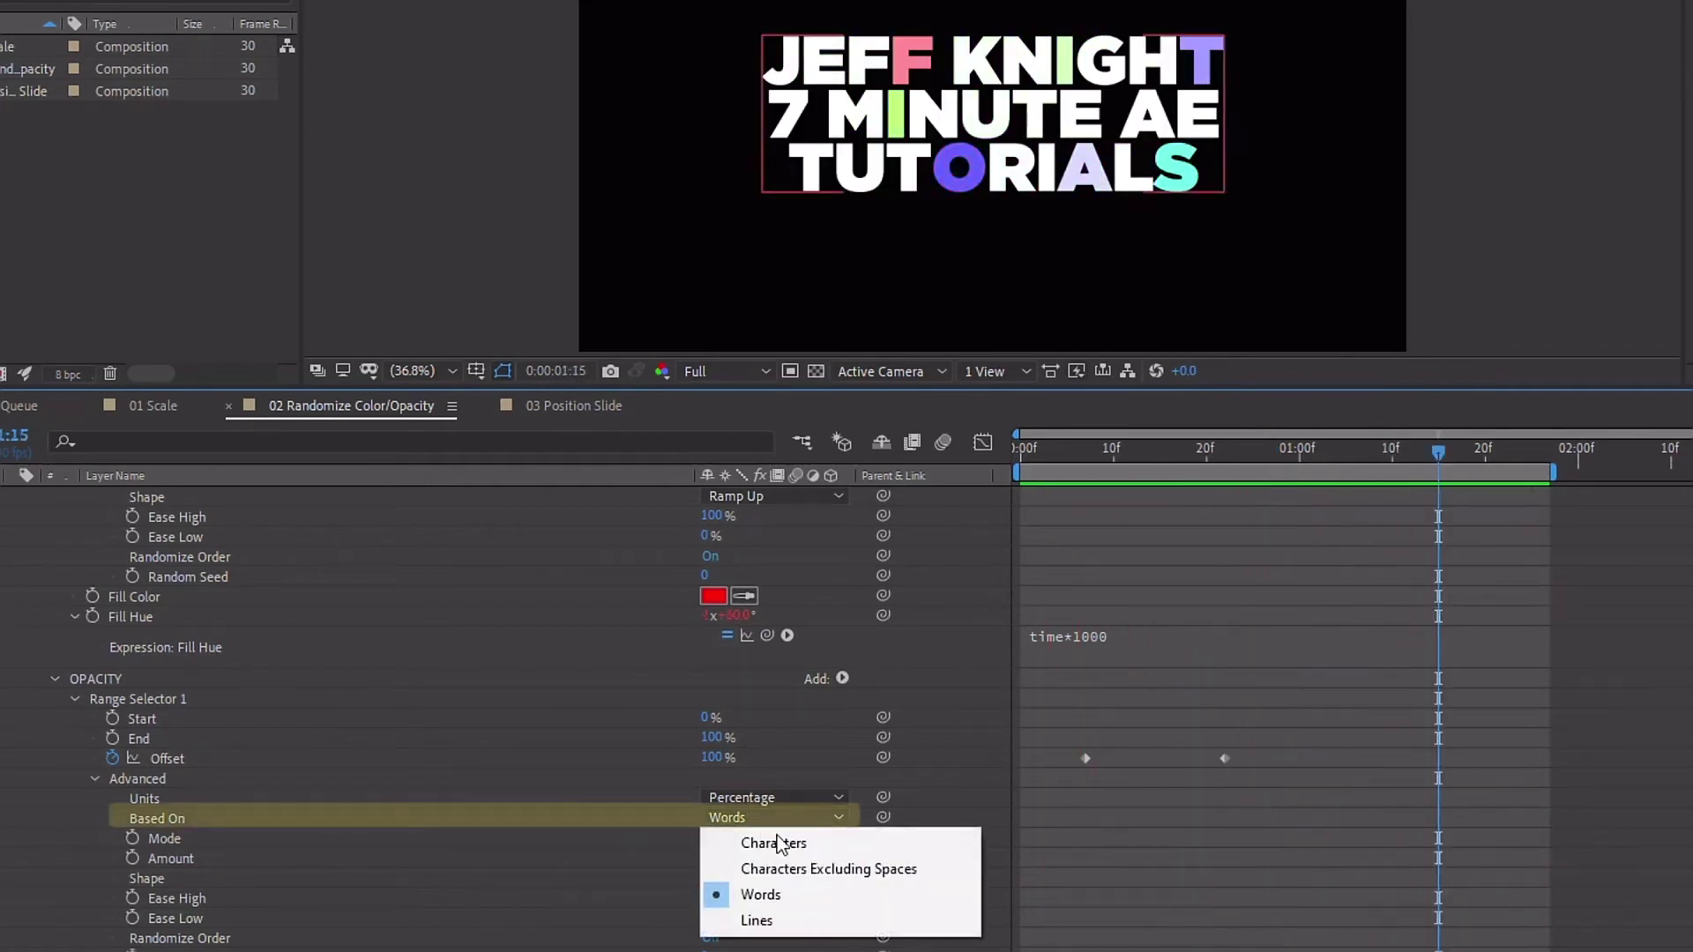
left_click(780, 845)
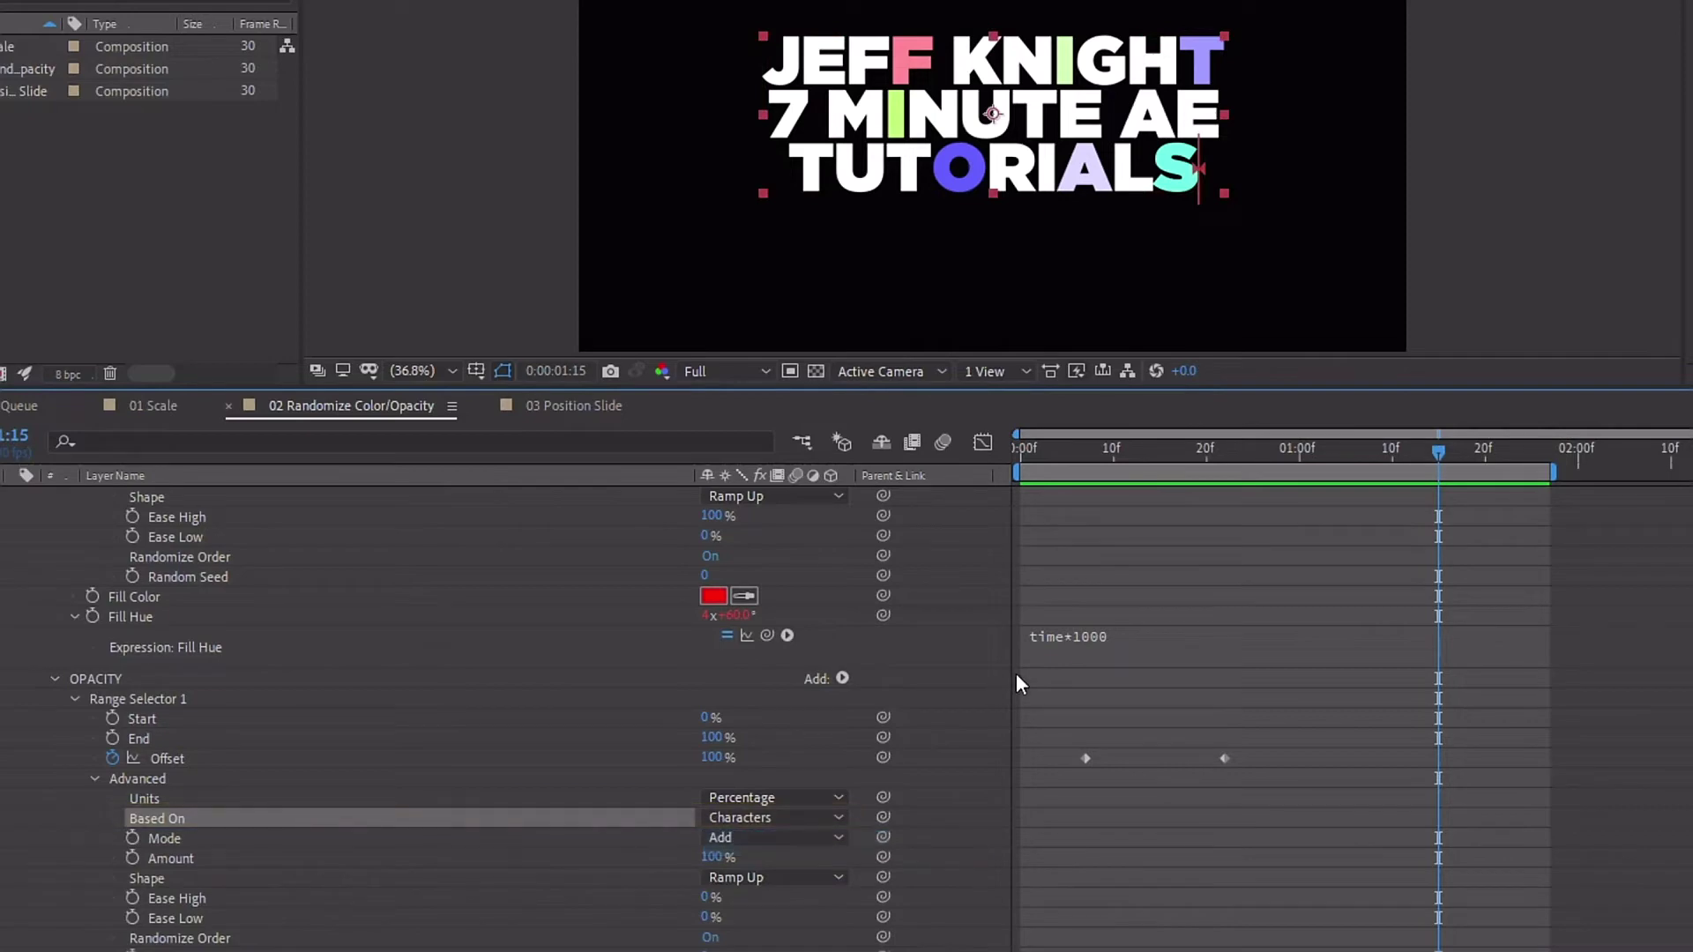
key("space")
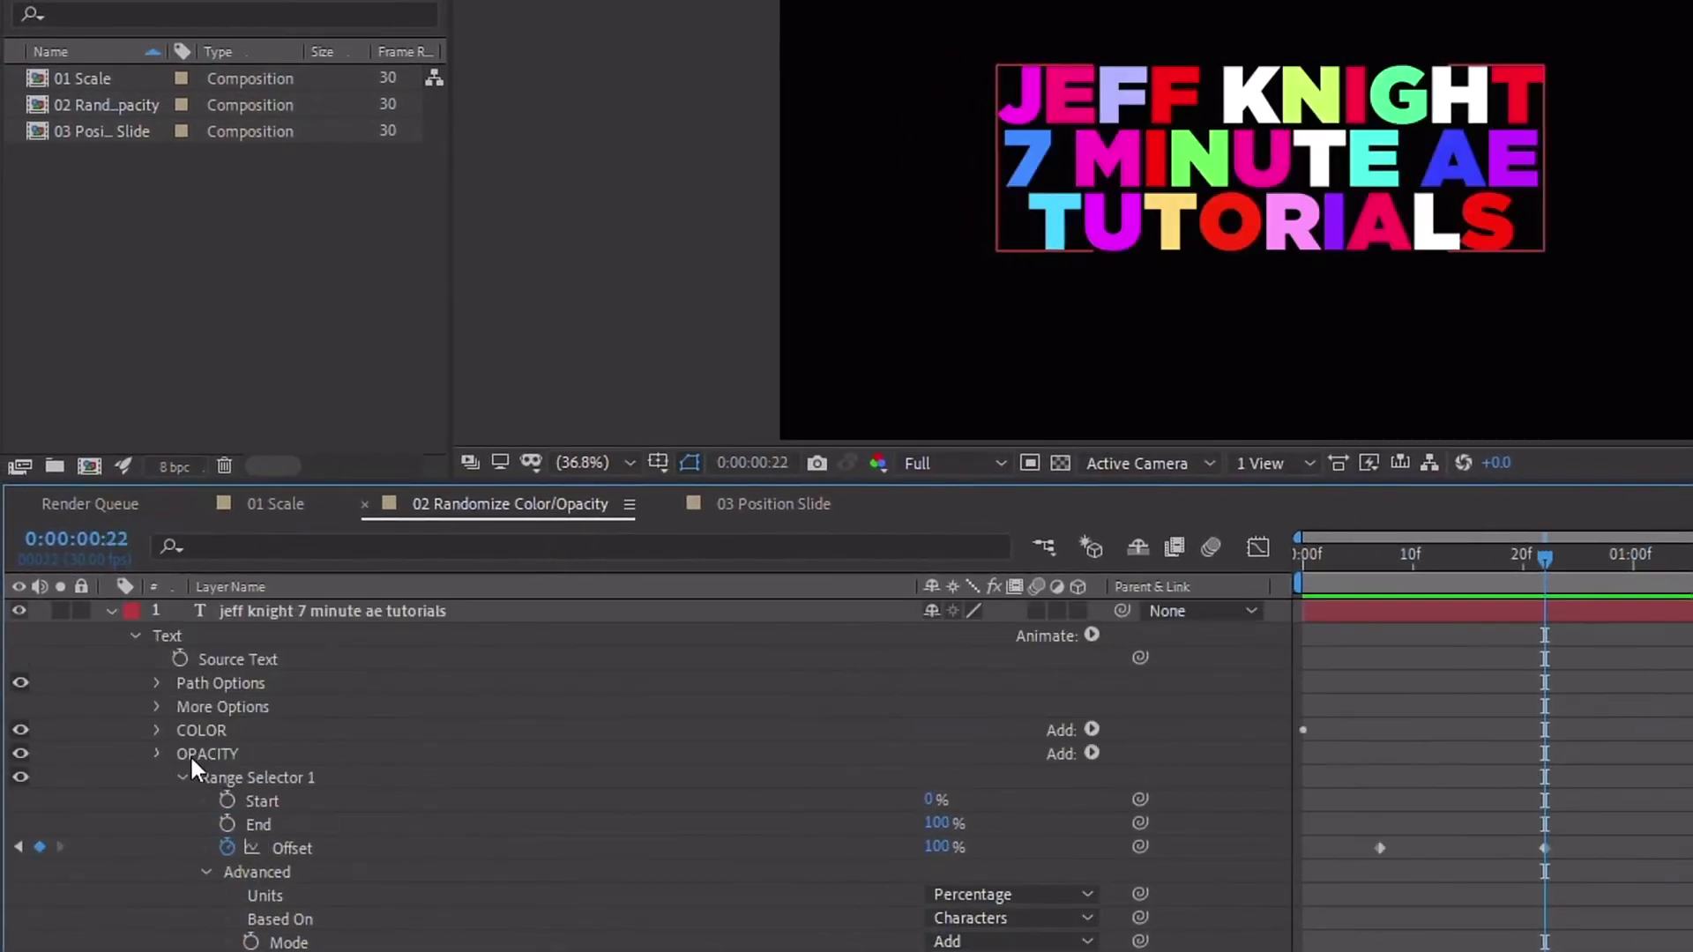
left_click(156, 753)
left_click(205, 730)
- Hide the COLOR animator for white text, and retime the opacity Offset keyframes to frame 1 and about frame 30
left_click(19, 730)
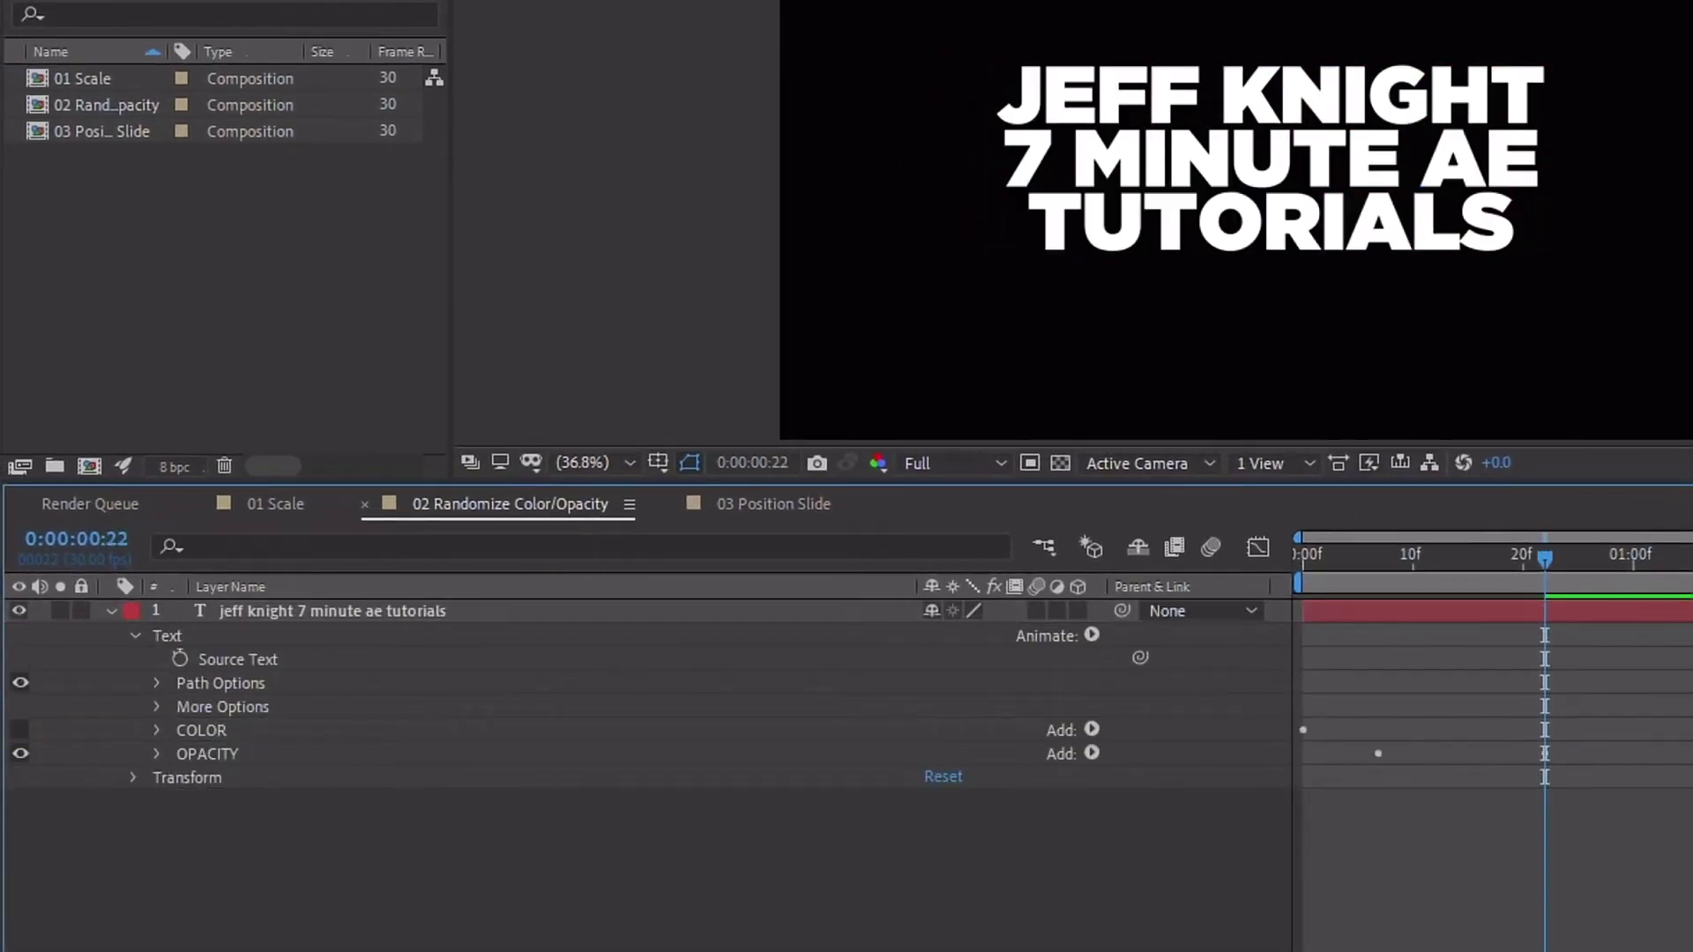
left_click(1469, 608)
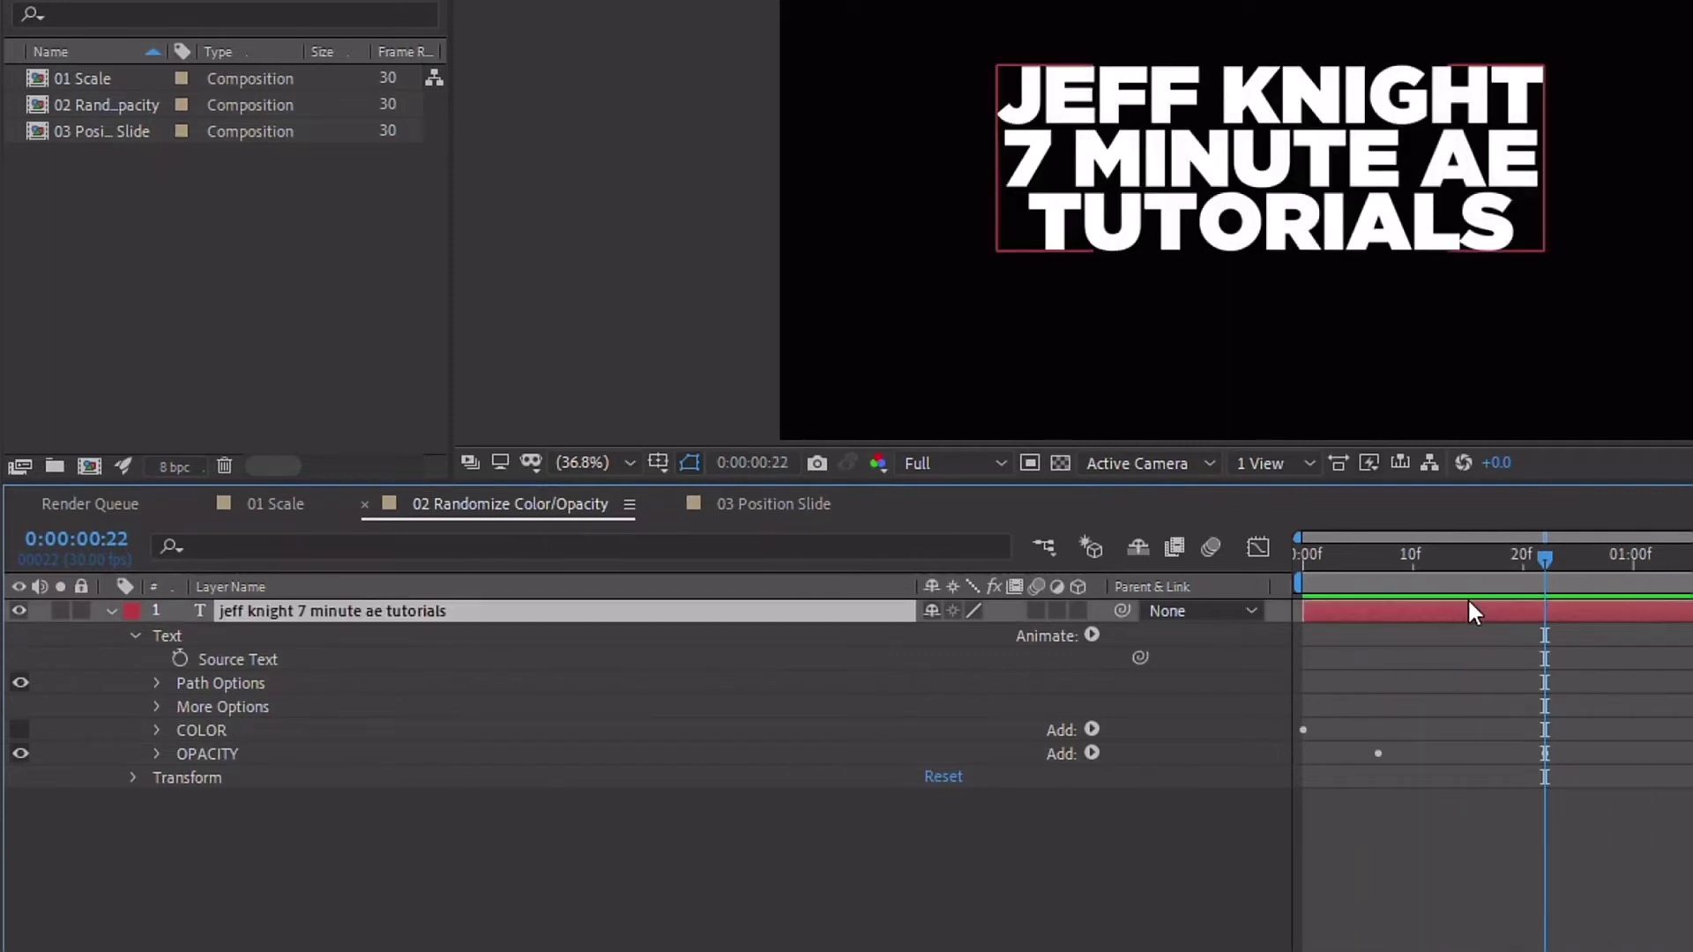
key("u")
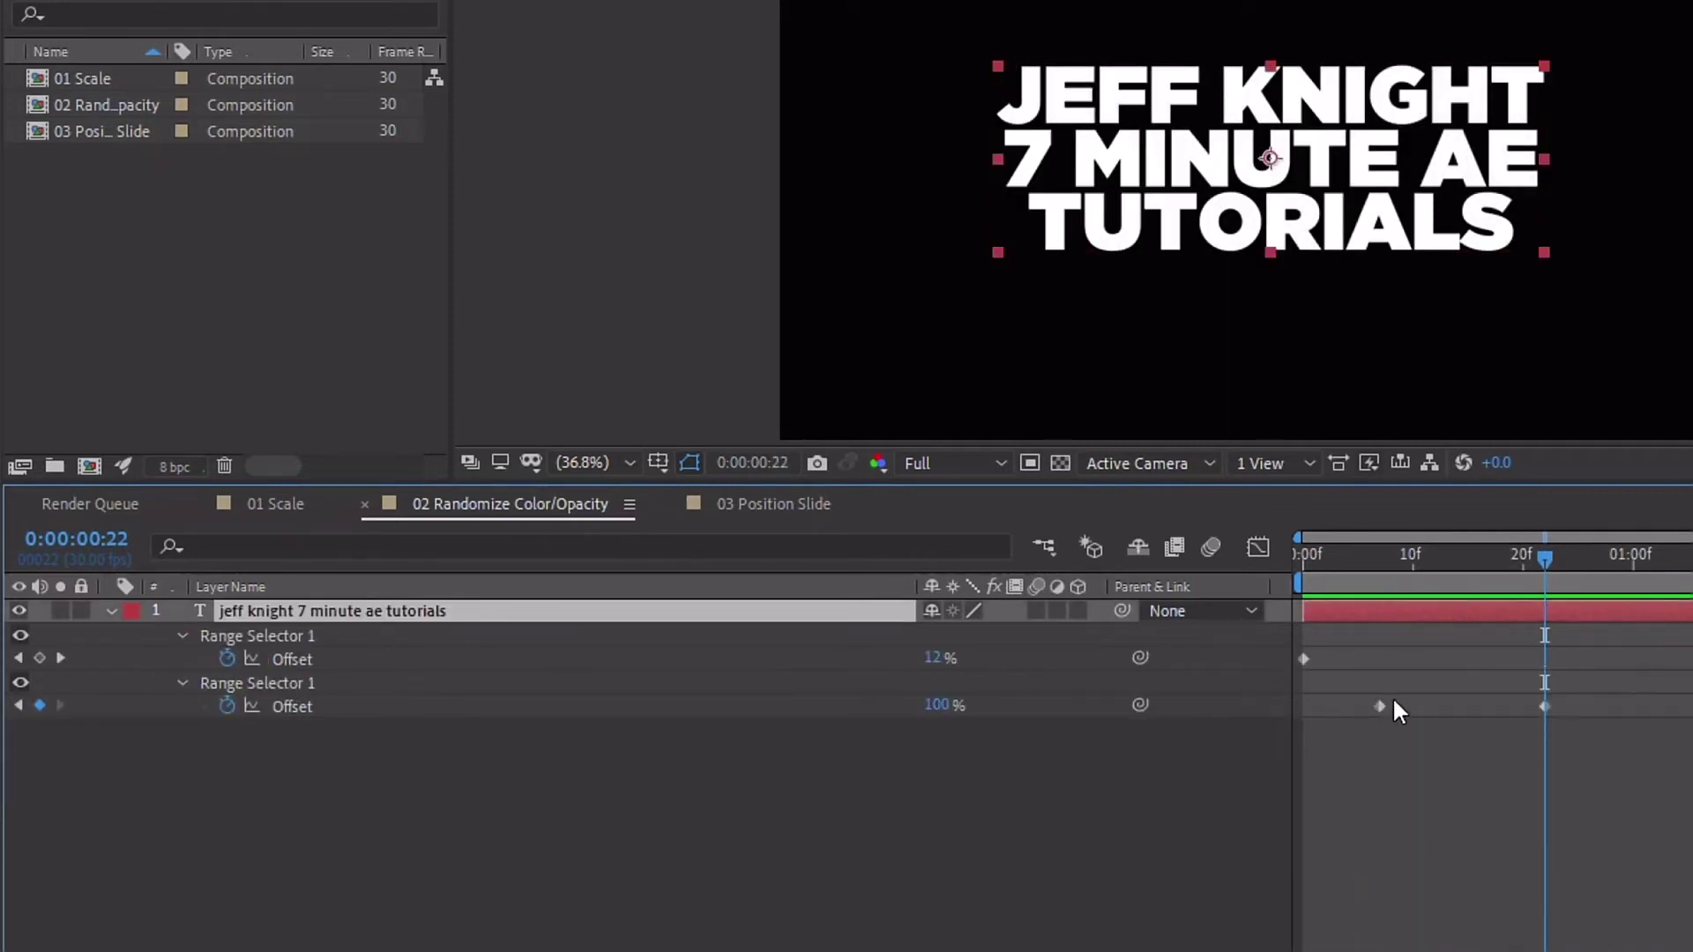
left_click_drag(1380, 705, 1314, 707)
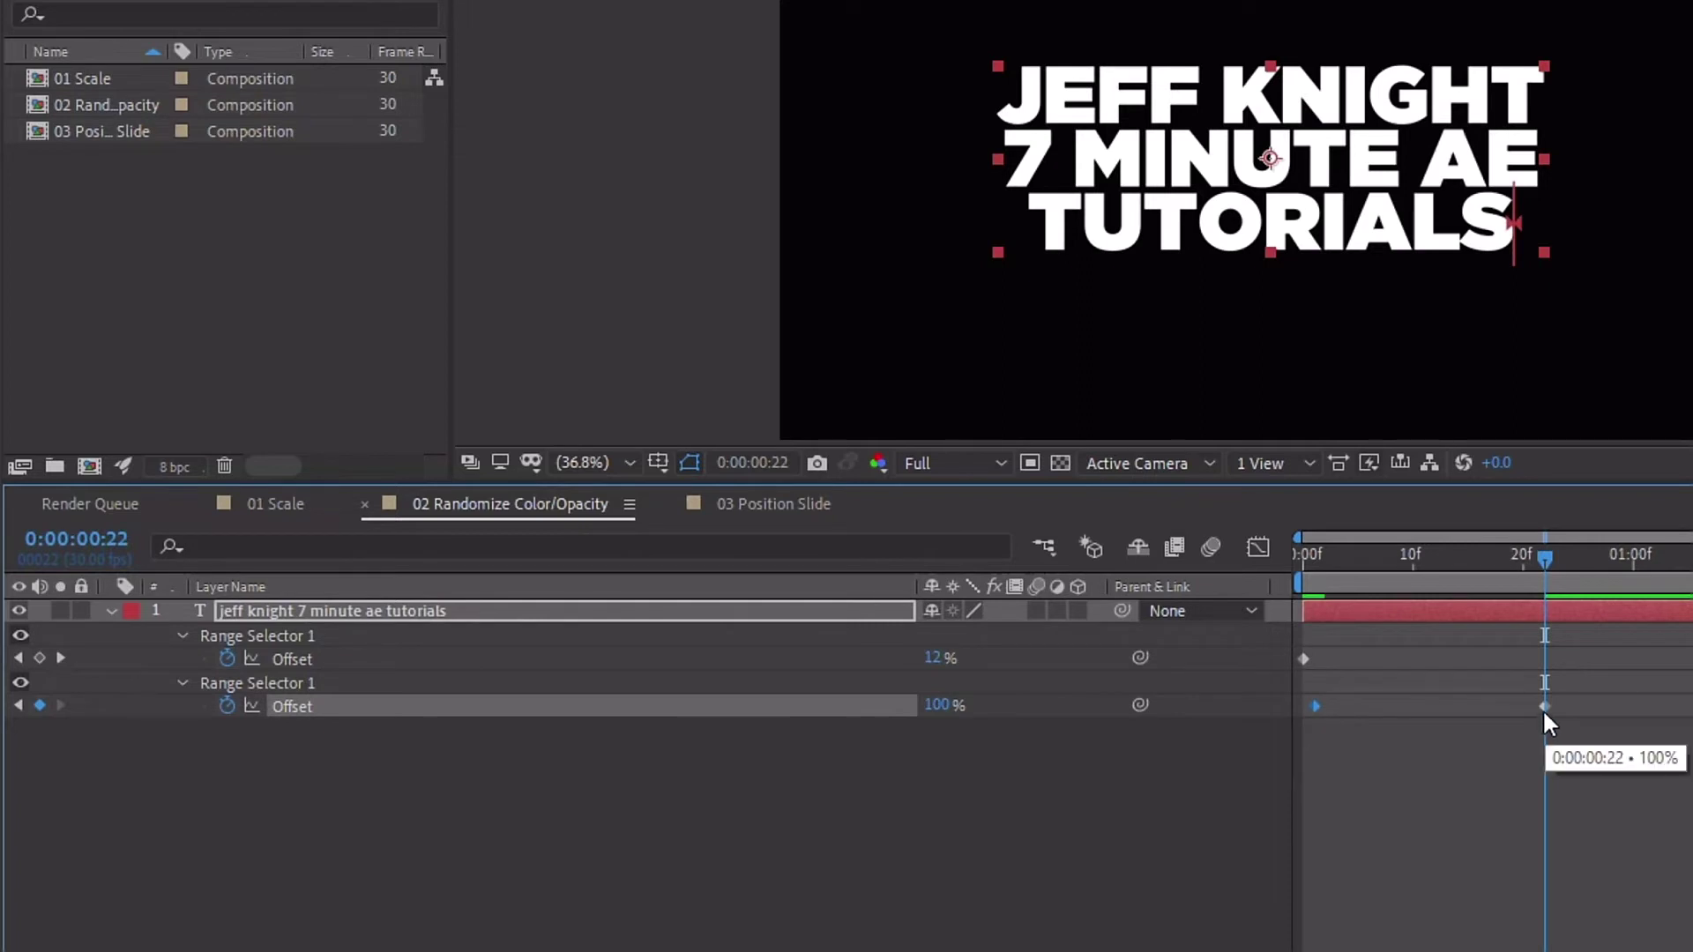
left_click_drag(1545, 706, 1633, 709)
key("space")
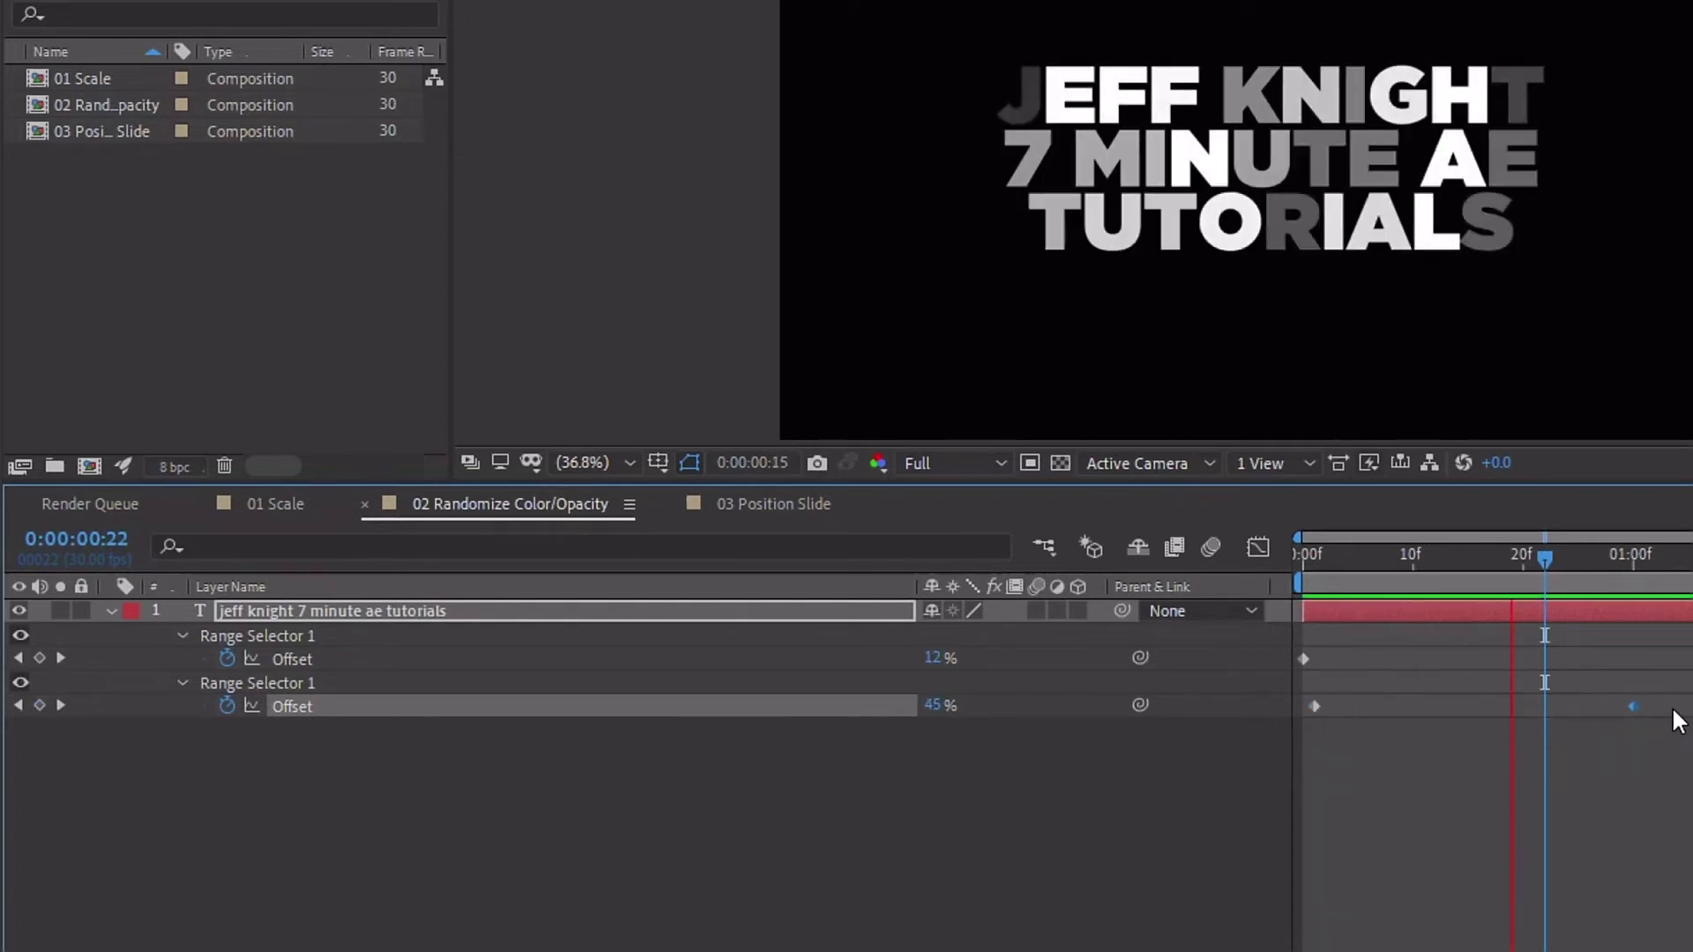
key("space")
left_click(183, 684)
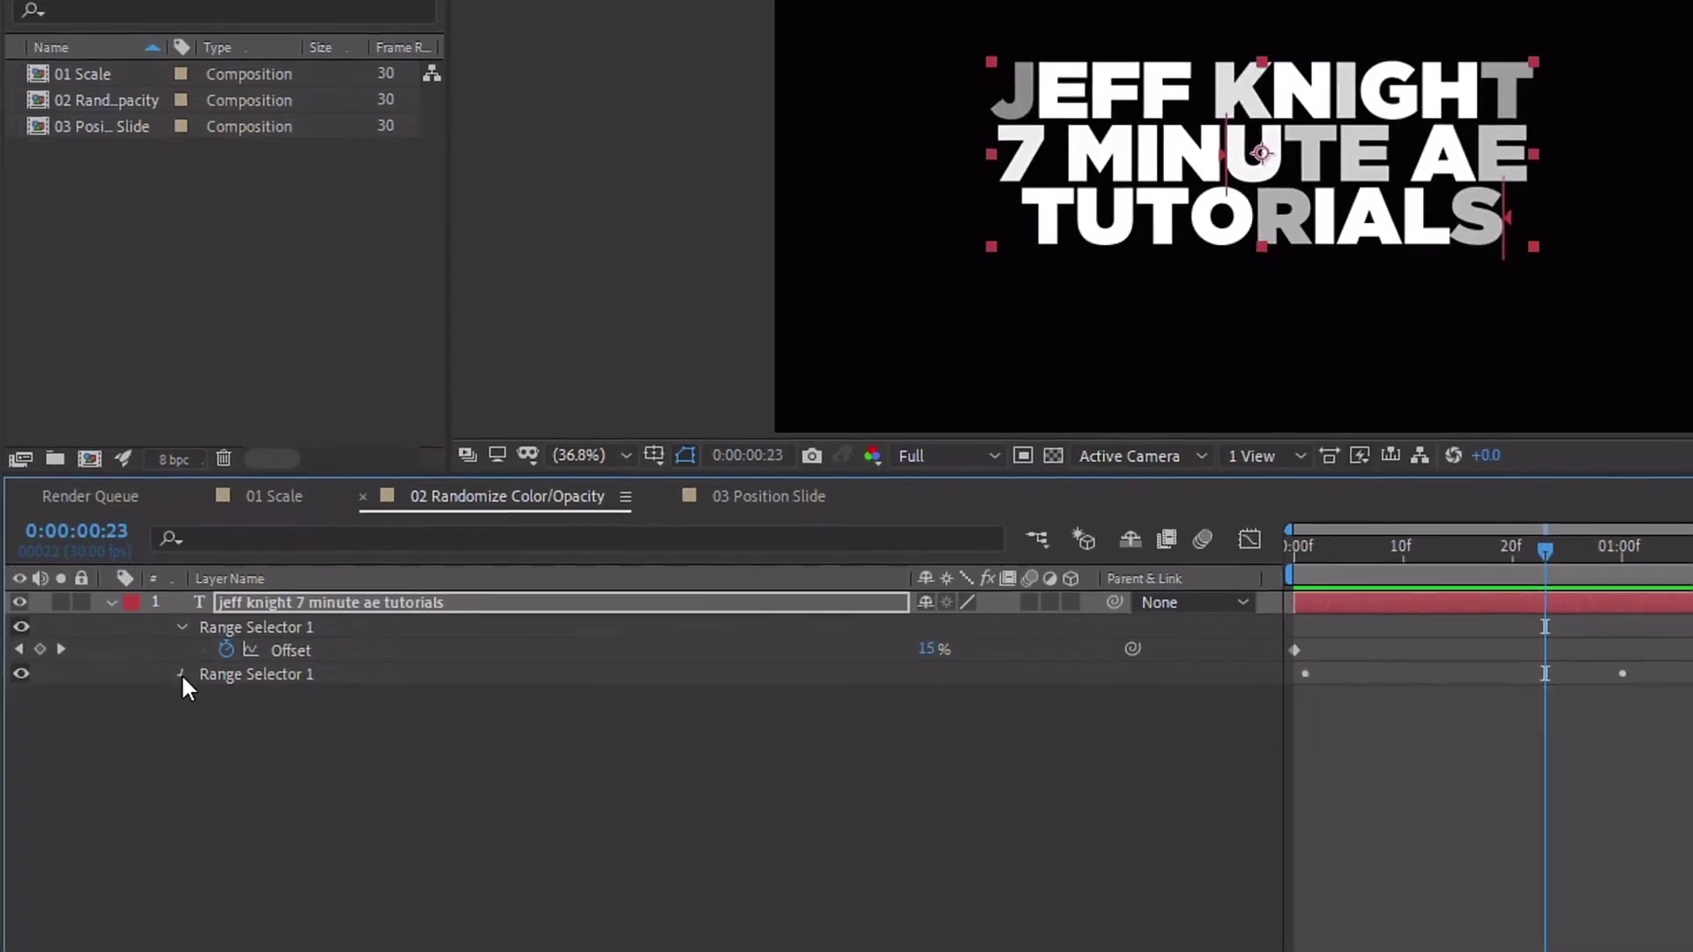
left_click(182, 674)
left_click(204, 769)
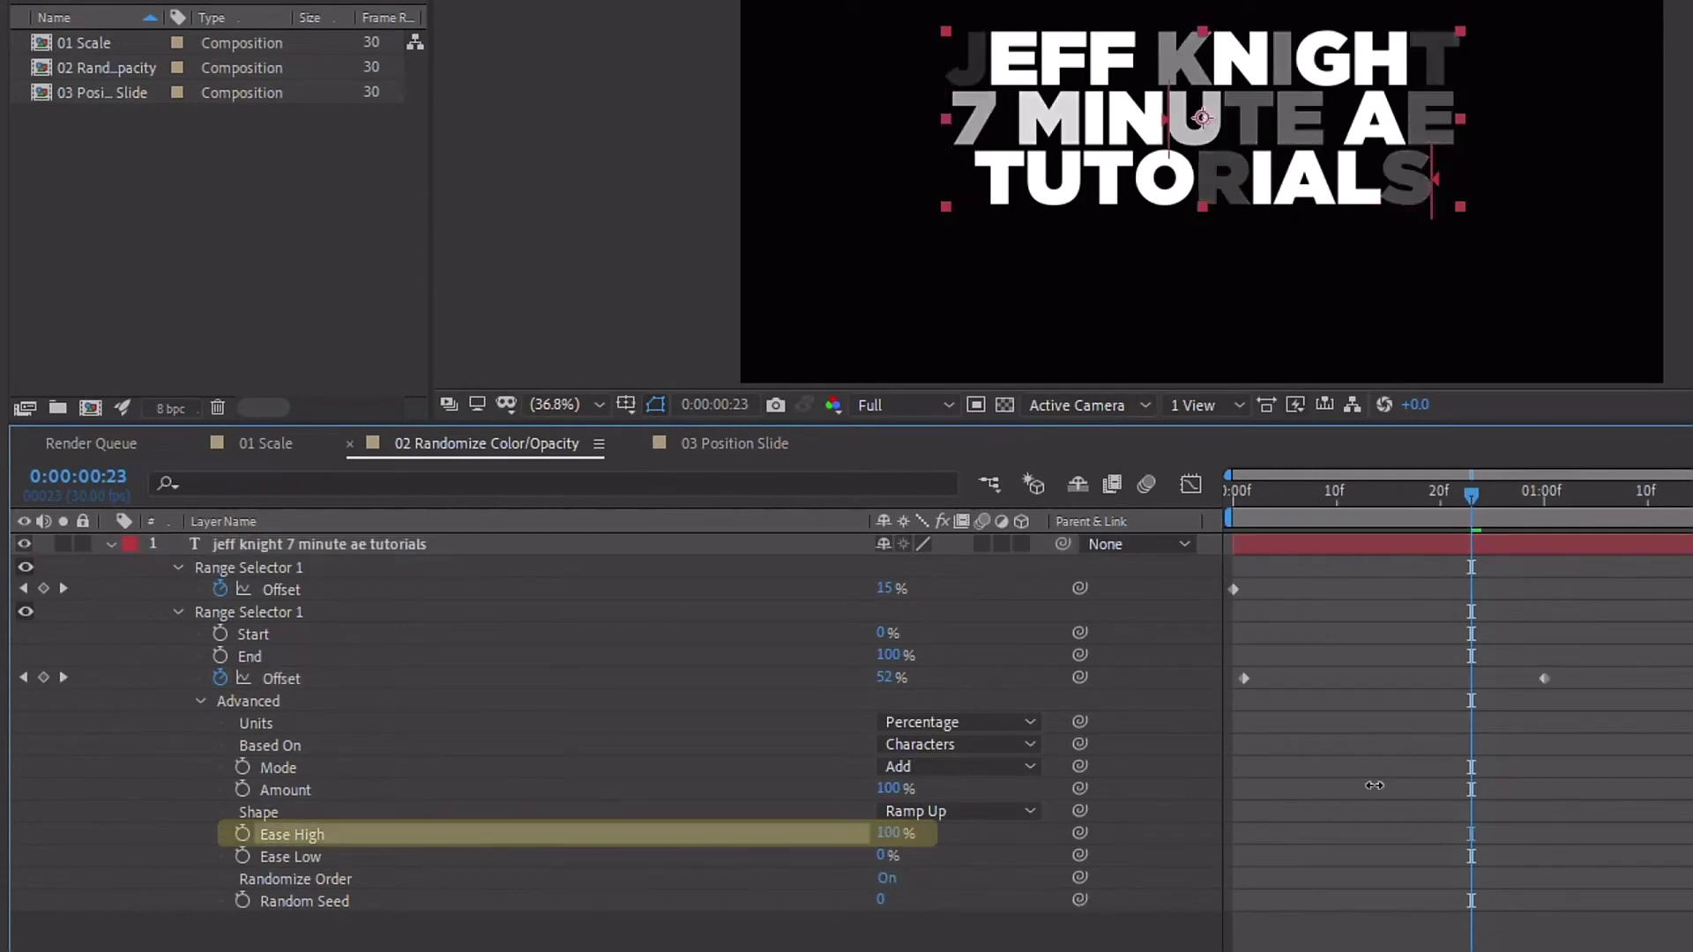
key("space")
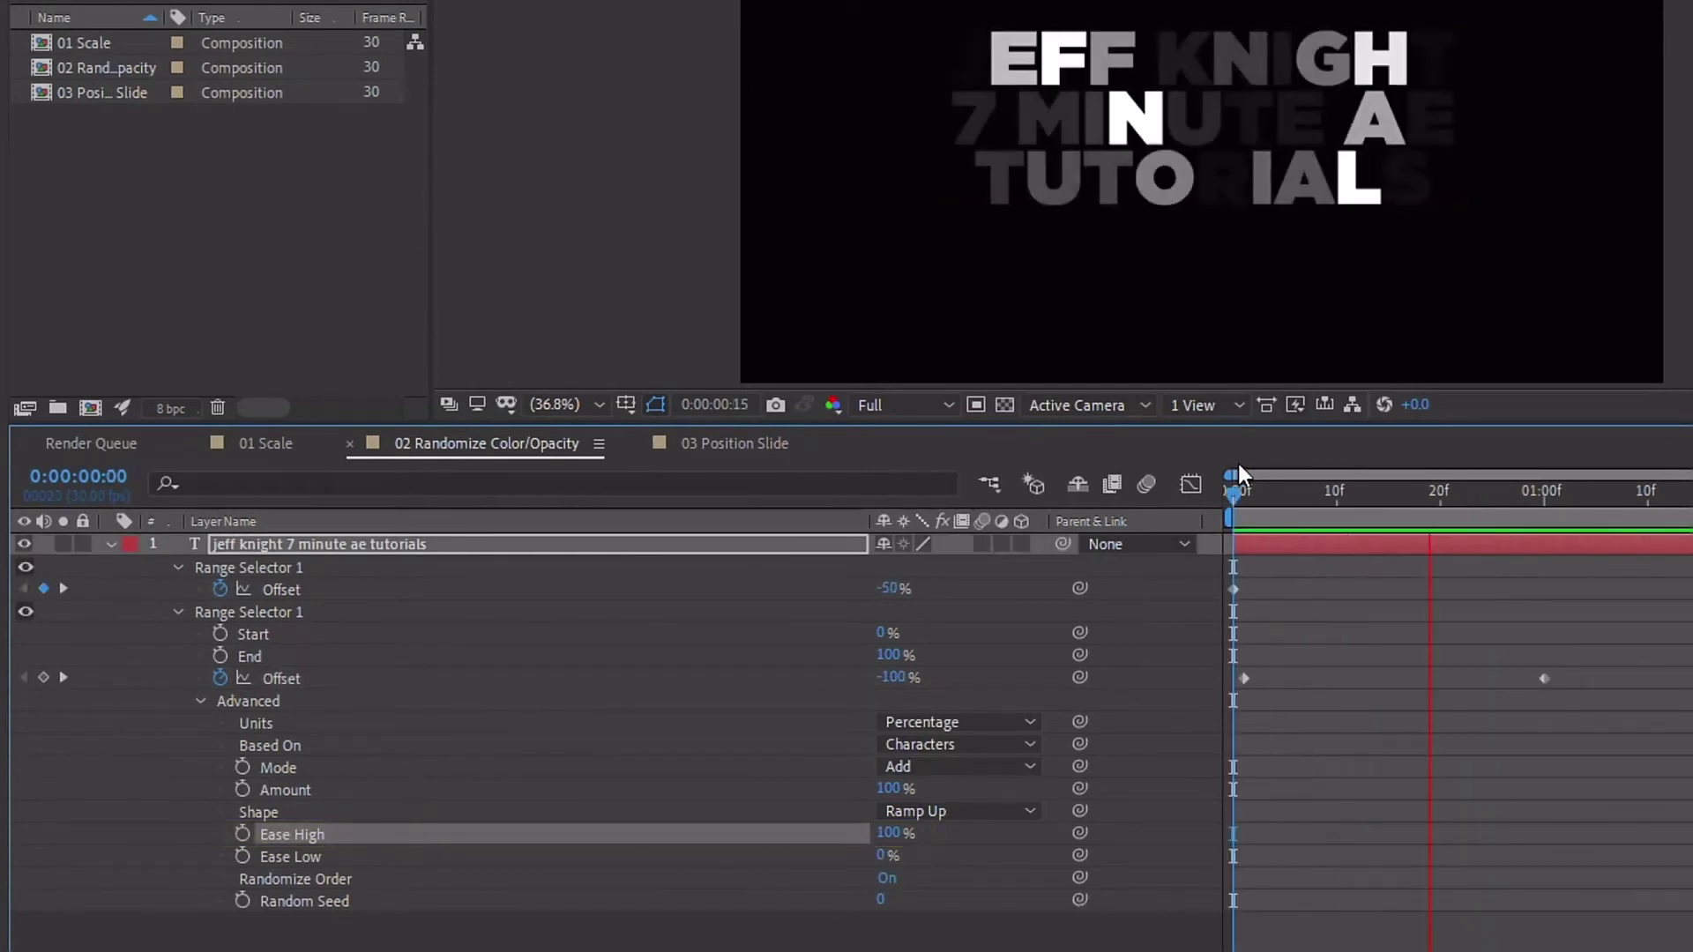
left_click_drag(1537, 679, 1411, 678)
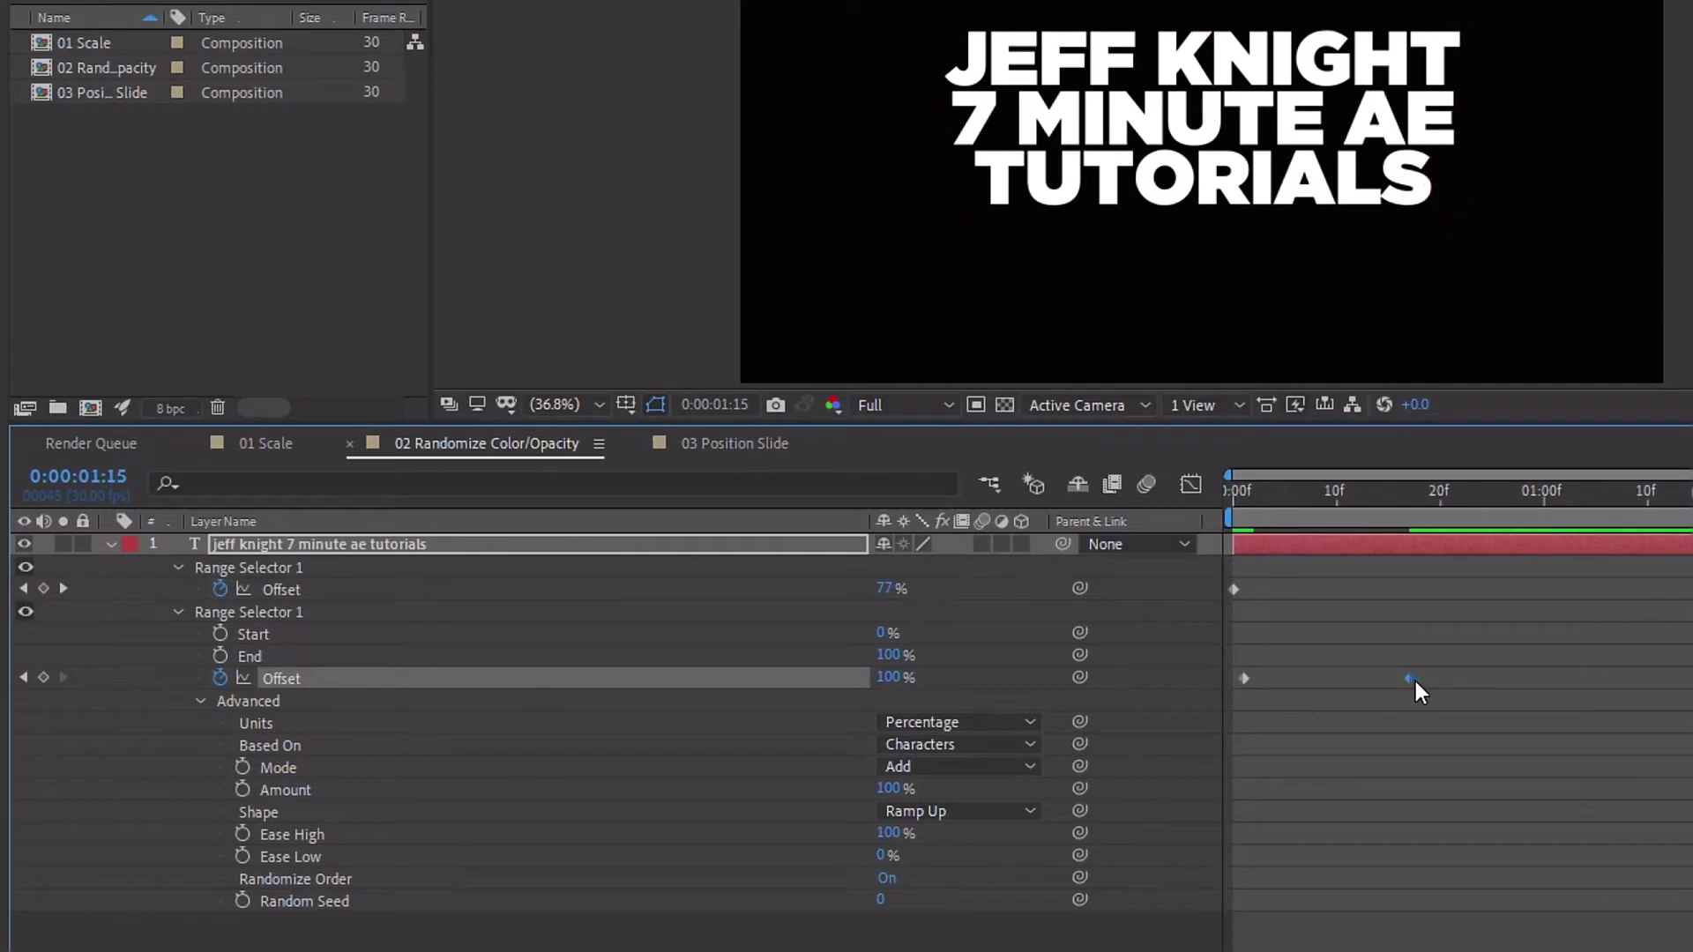
left_click(956, 744)
left_click(941, 831)
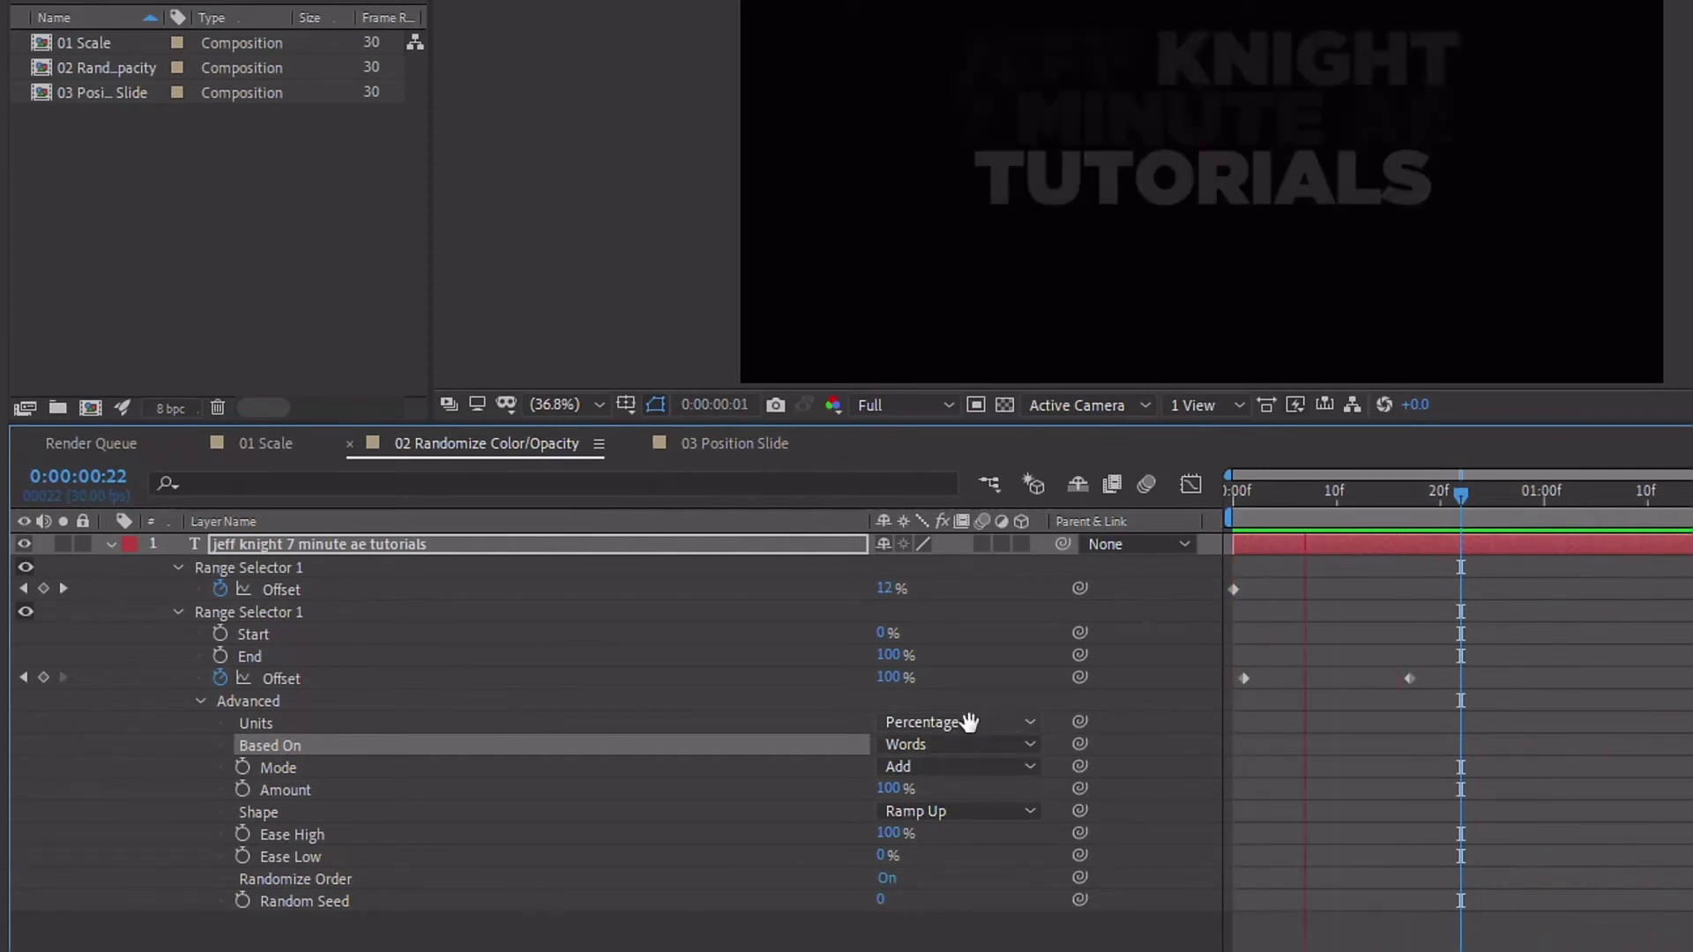
left_click(956, 744)
left_click(939, 858)
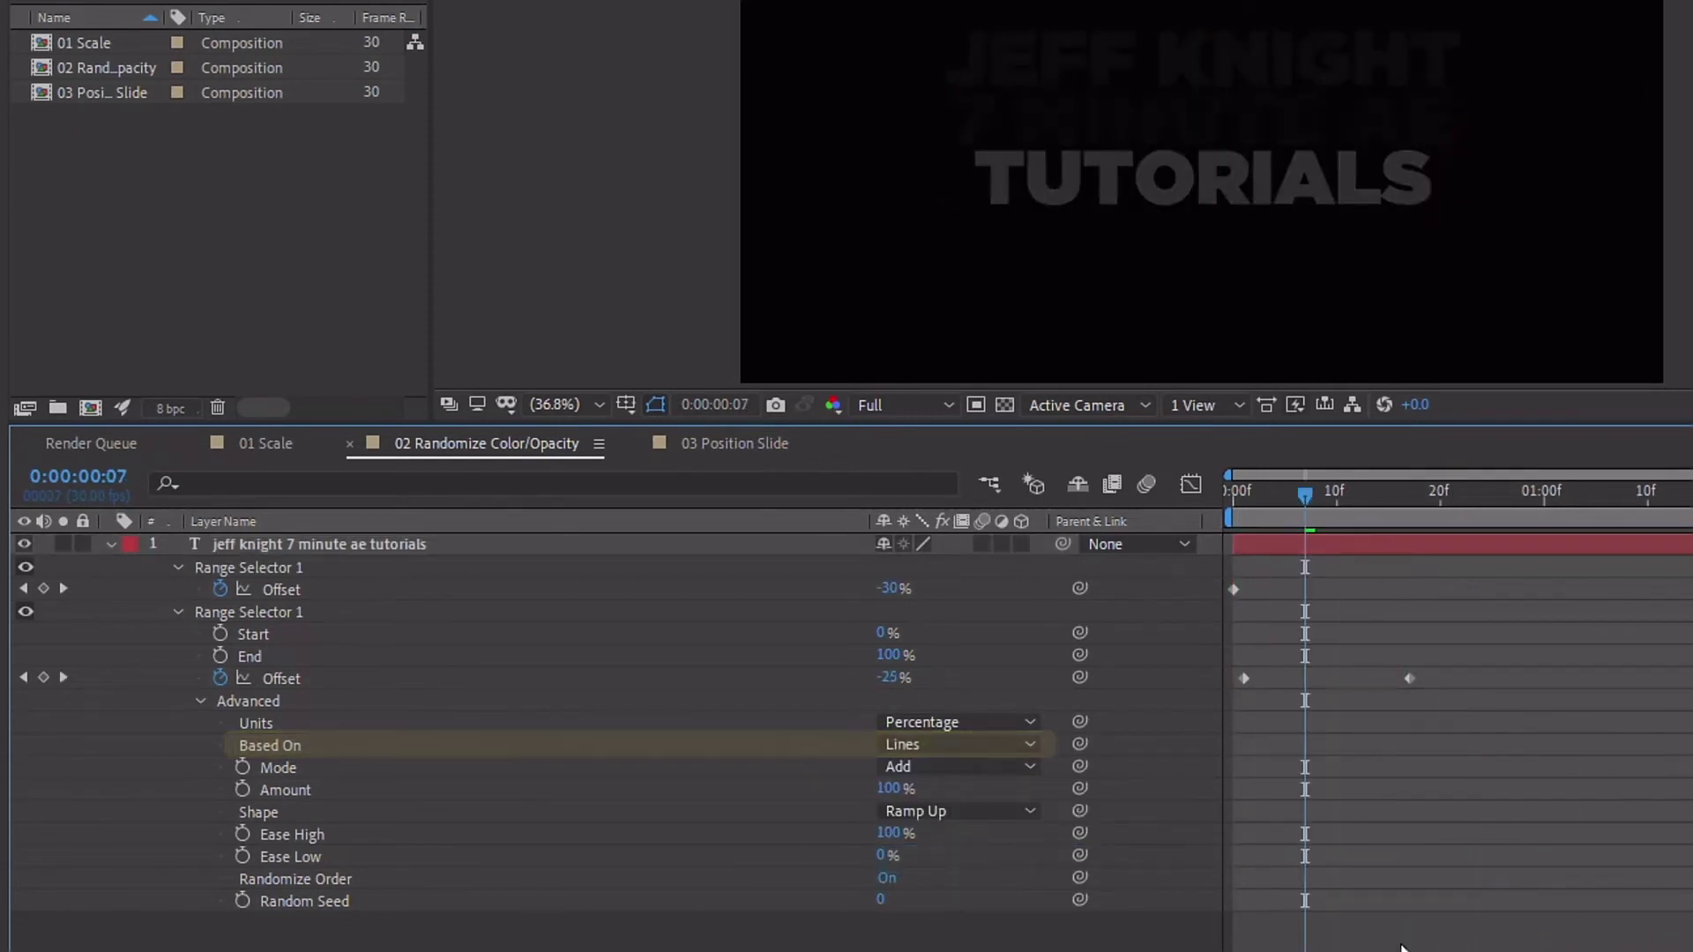
key("space")
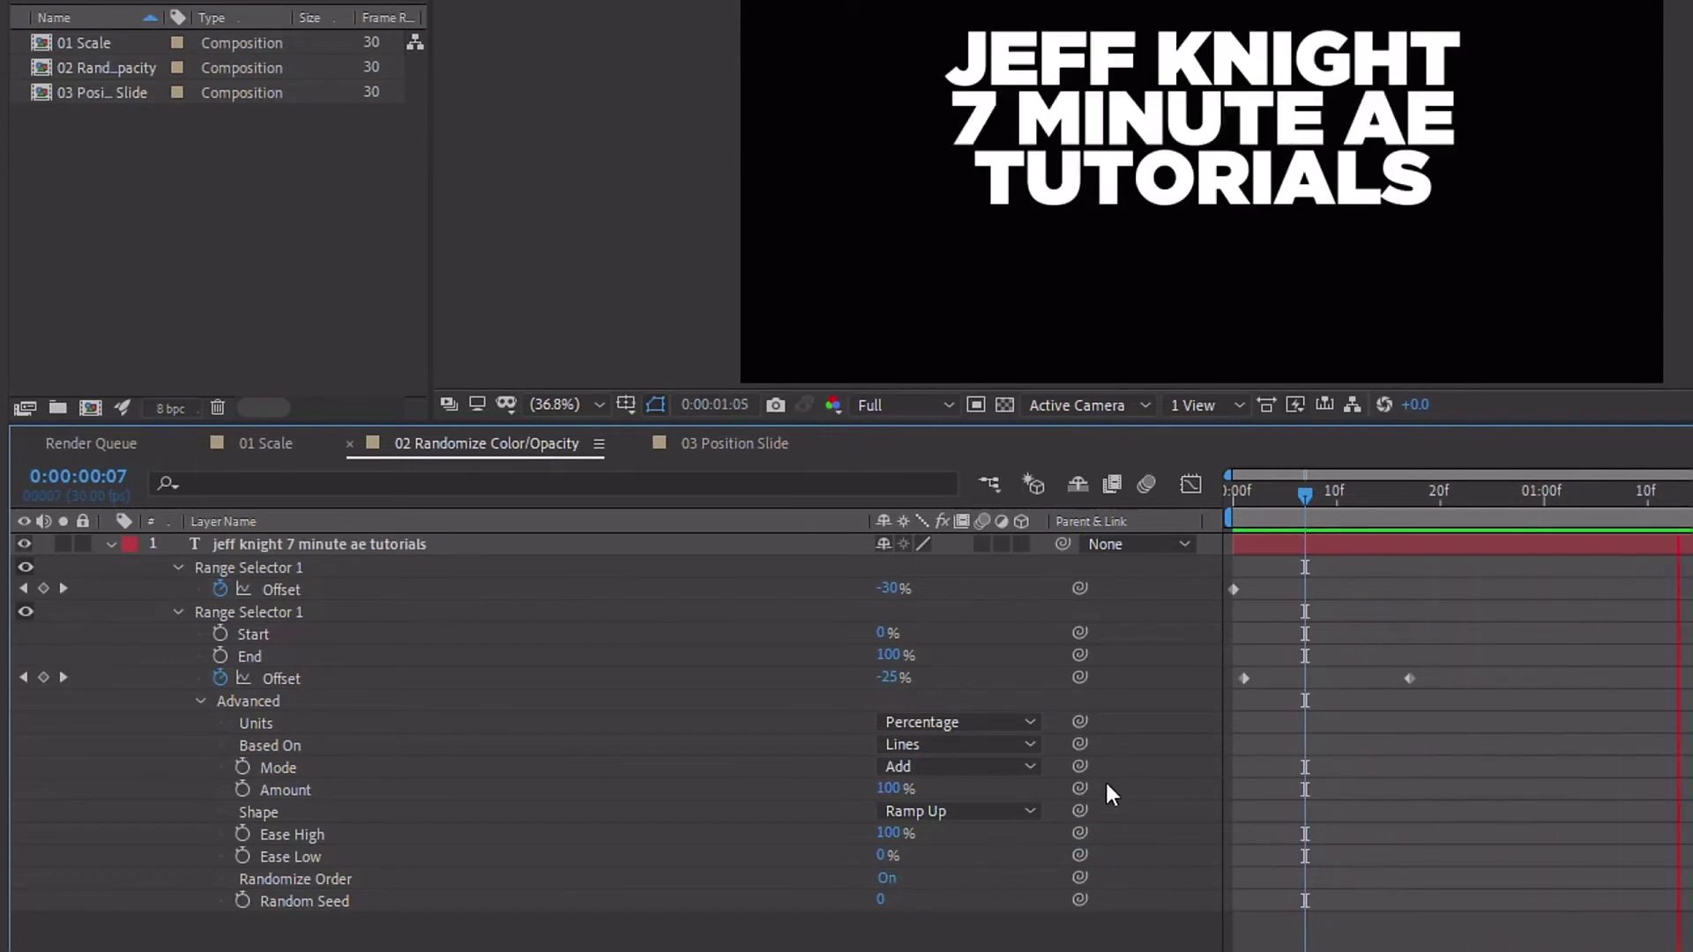
left_click(1014, 745)
left_click(958, 774)
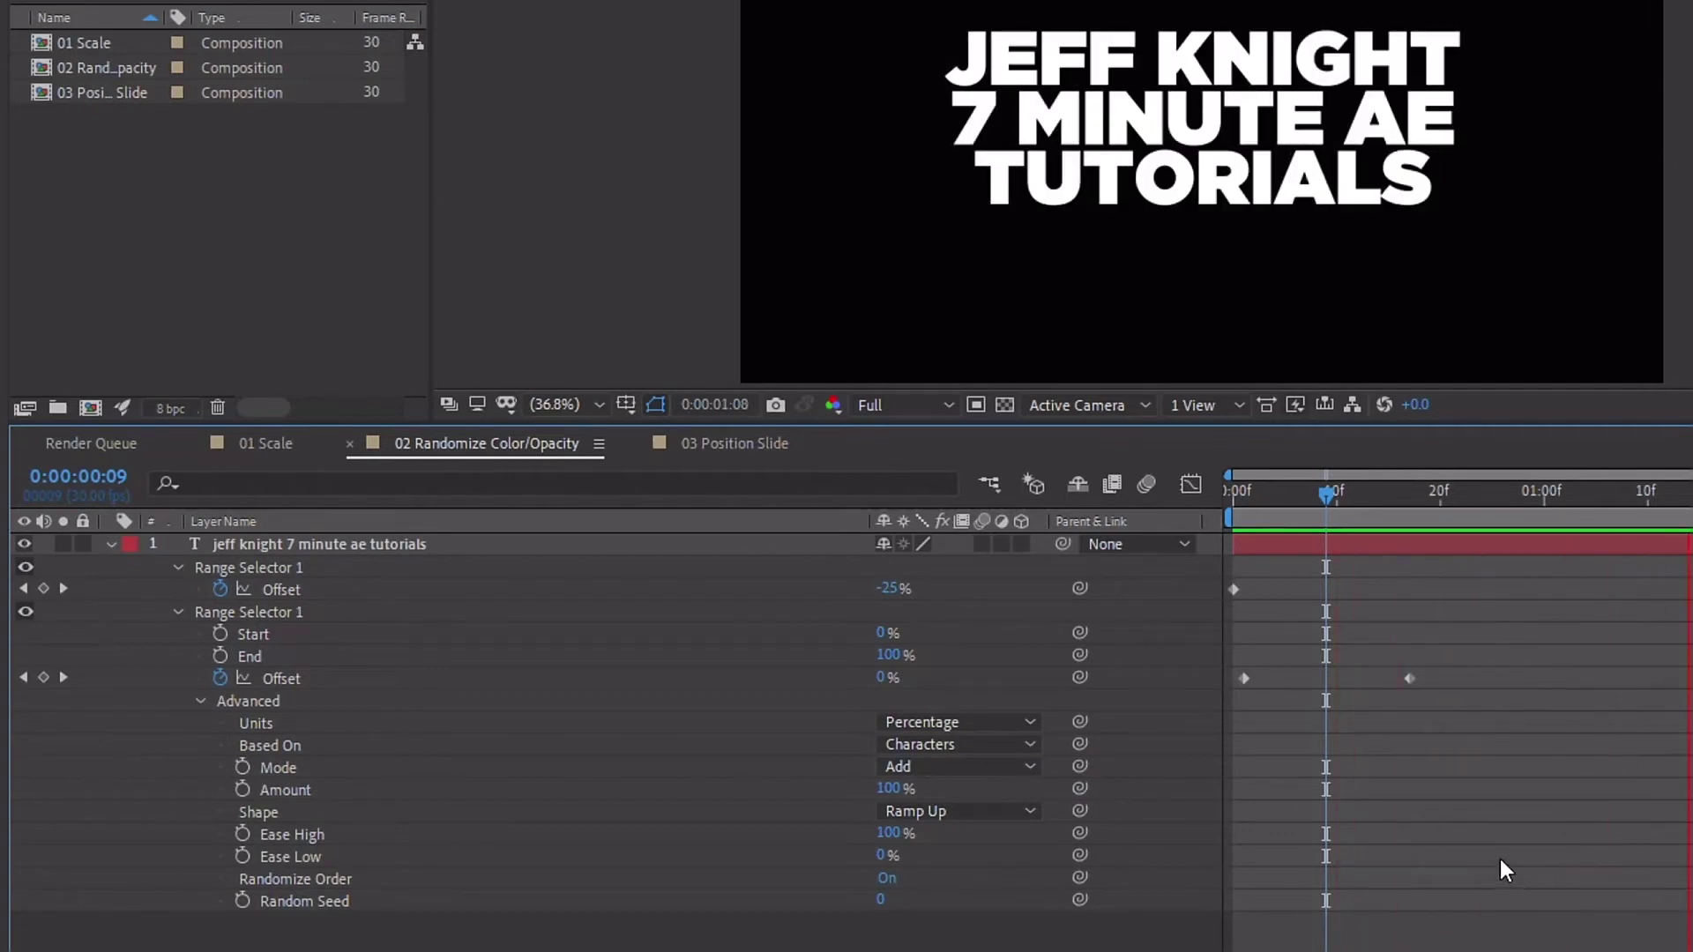
- Re-enable the COLOR animator and preview the rainbow title animation
key("space")
left_click(111, 544)
left_click(111, 544)
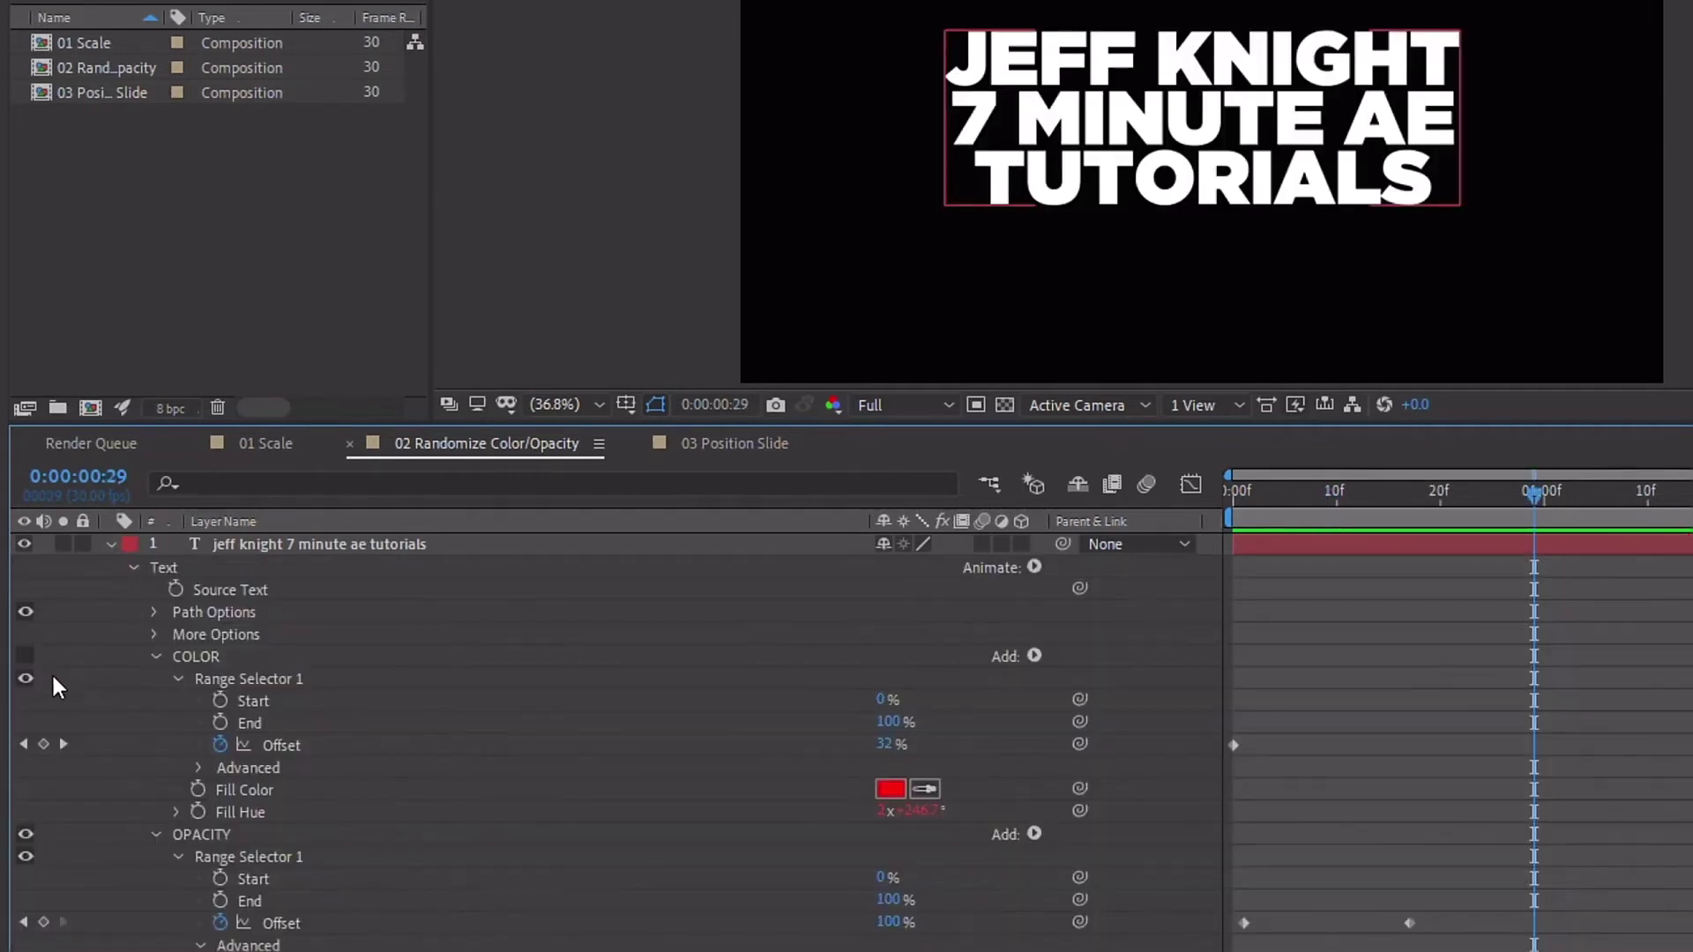
left_click(198, 657)
left_click(25, 657)
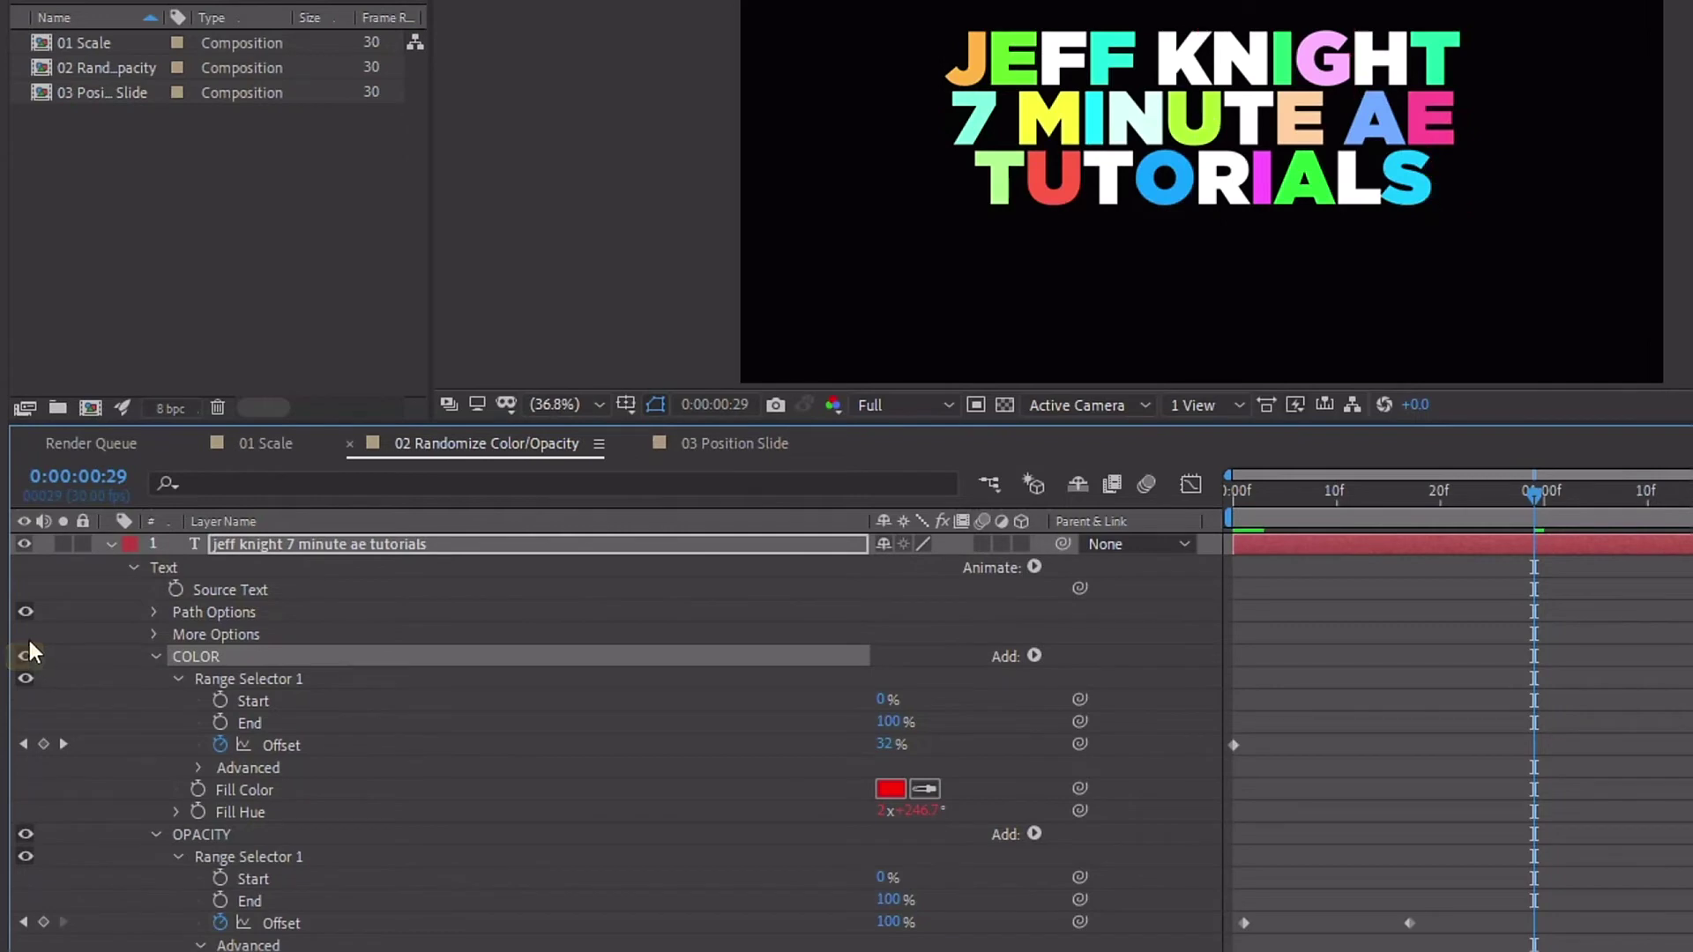
key("space")
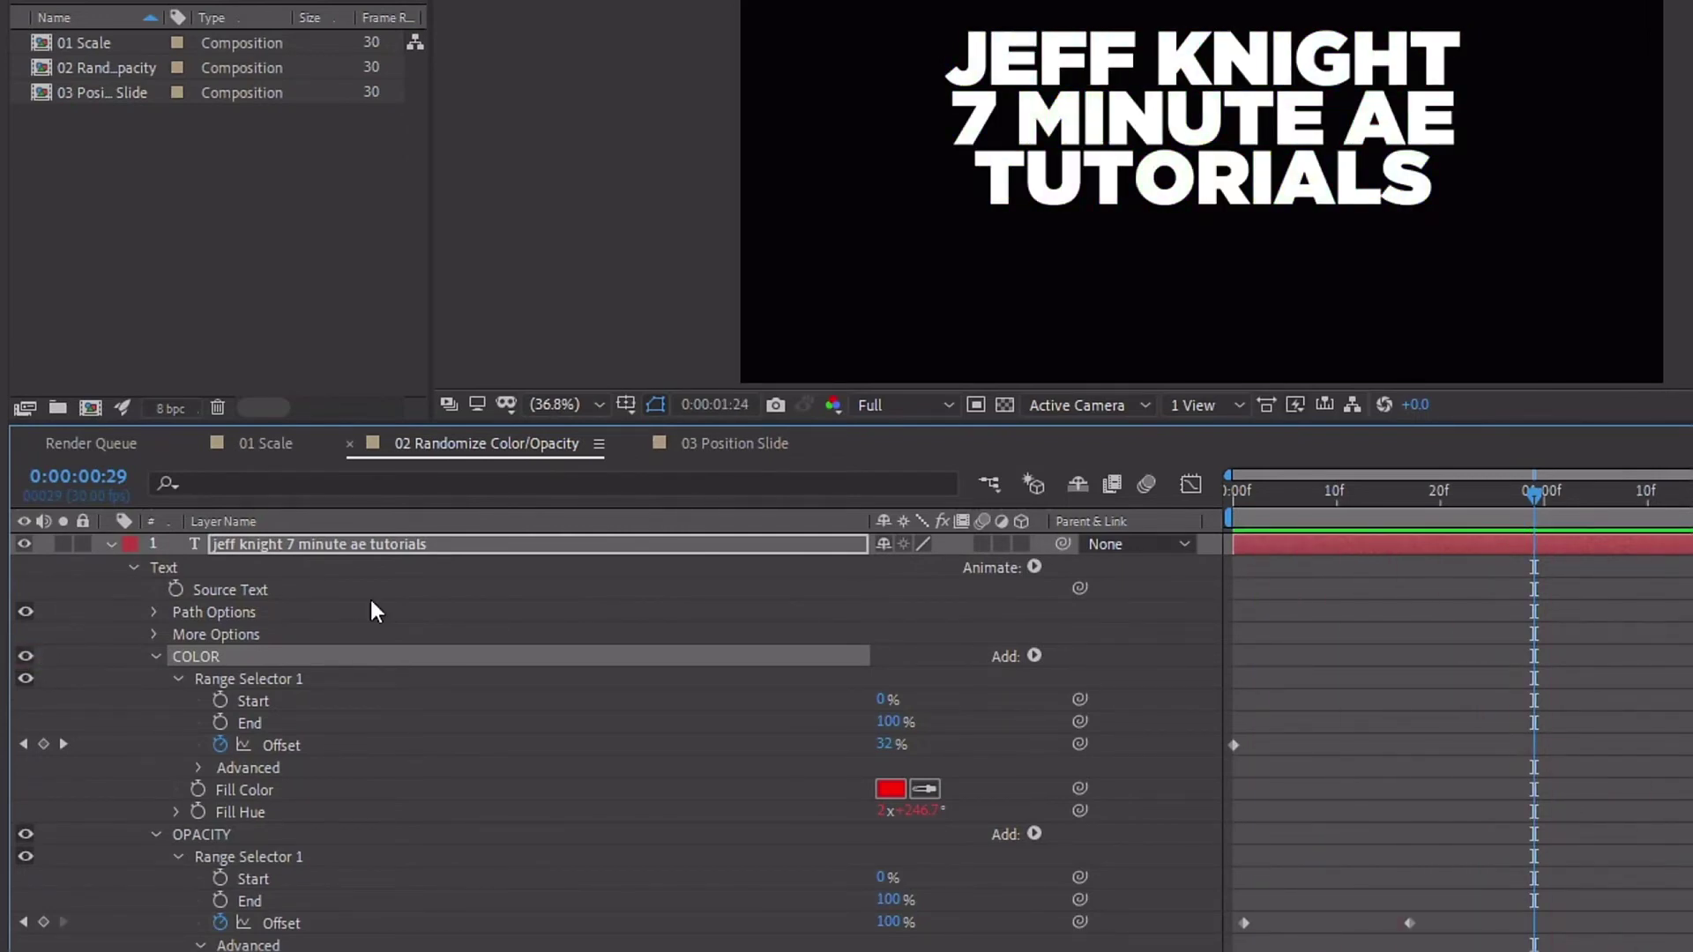
key("space")
- With Text and Transform selected, choose Animation > Save Animation Preset
left_click(134, 574)
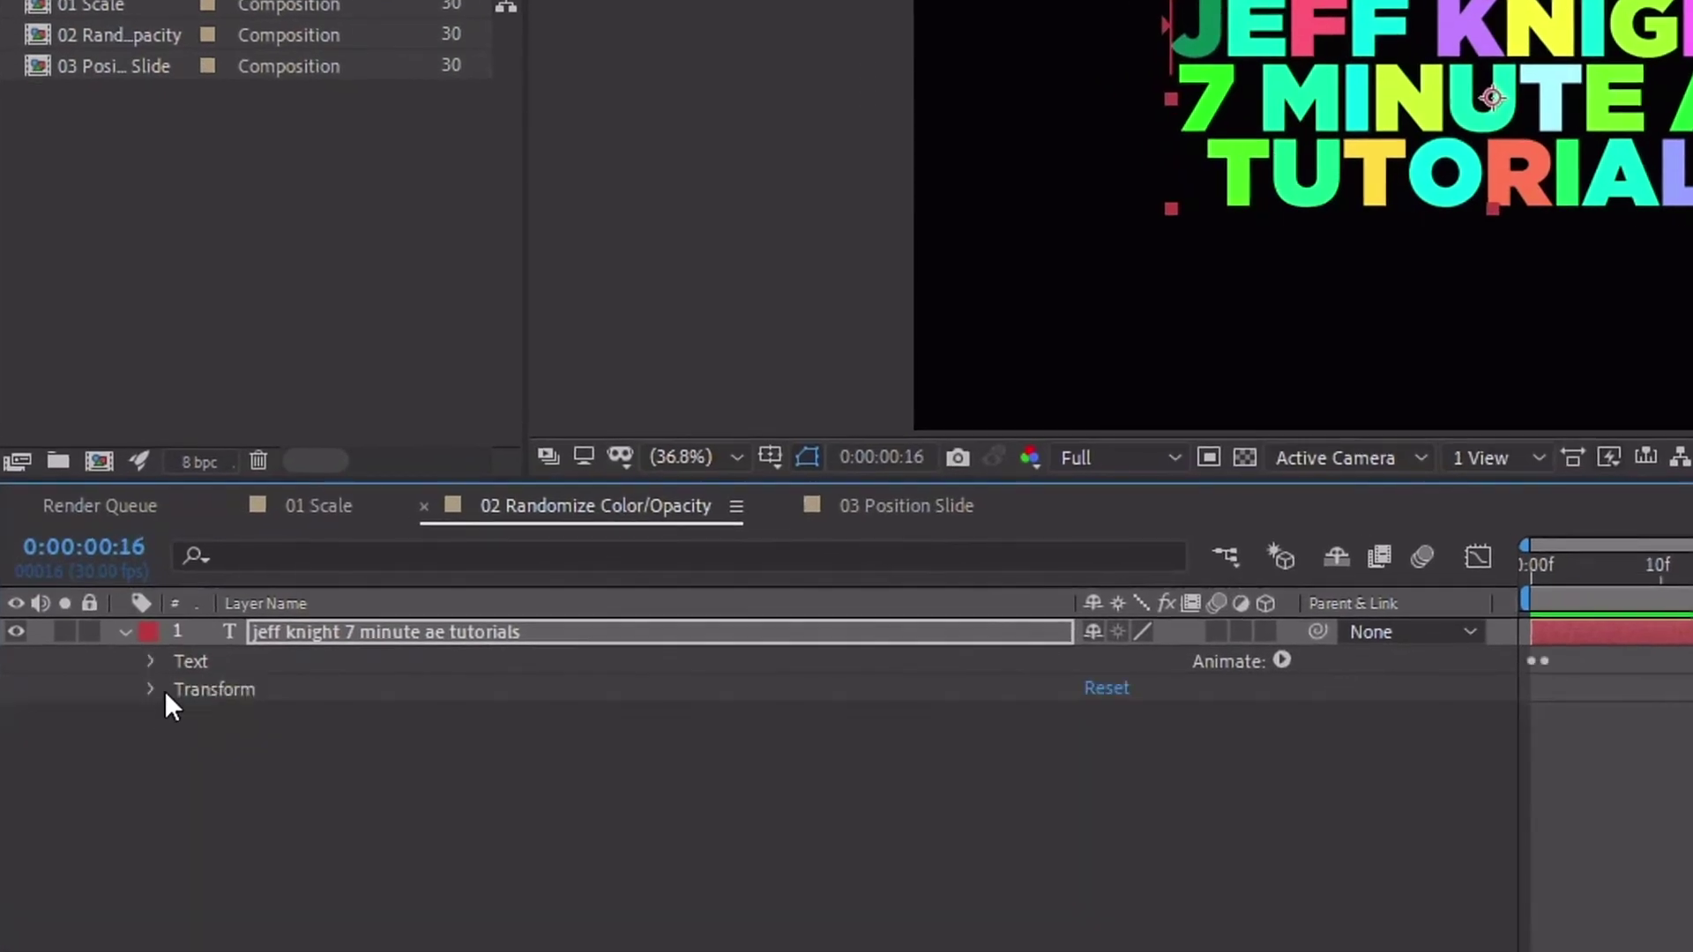
left_click(219, 690)
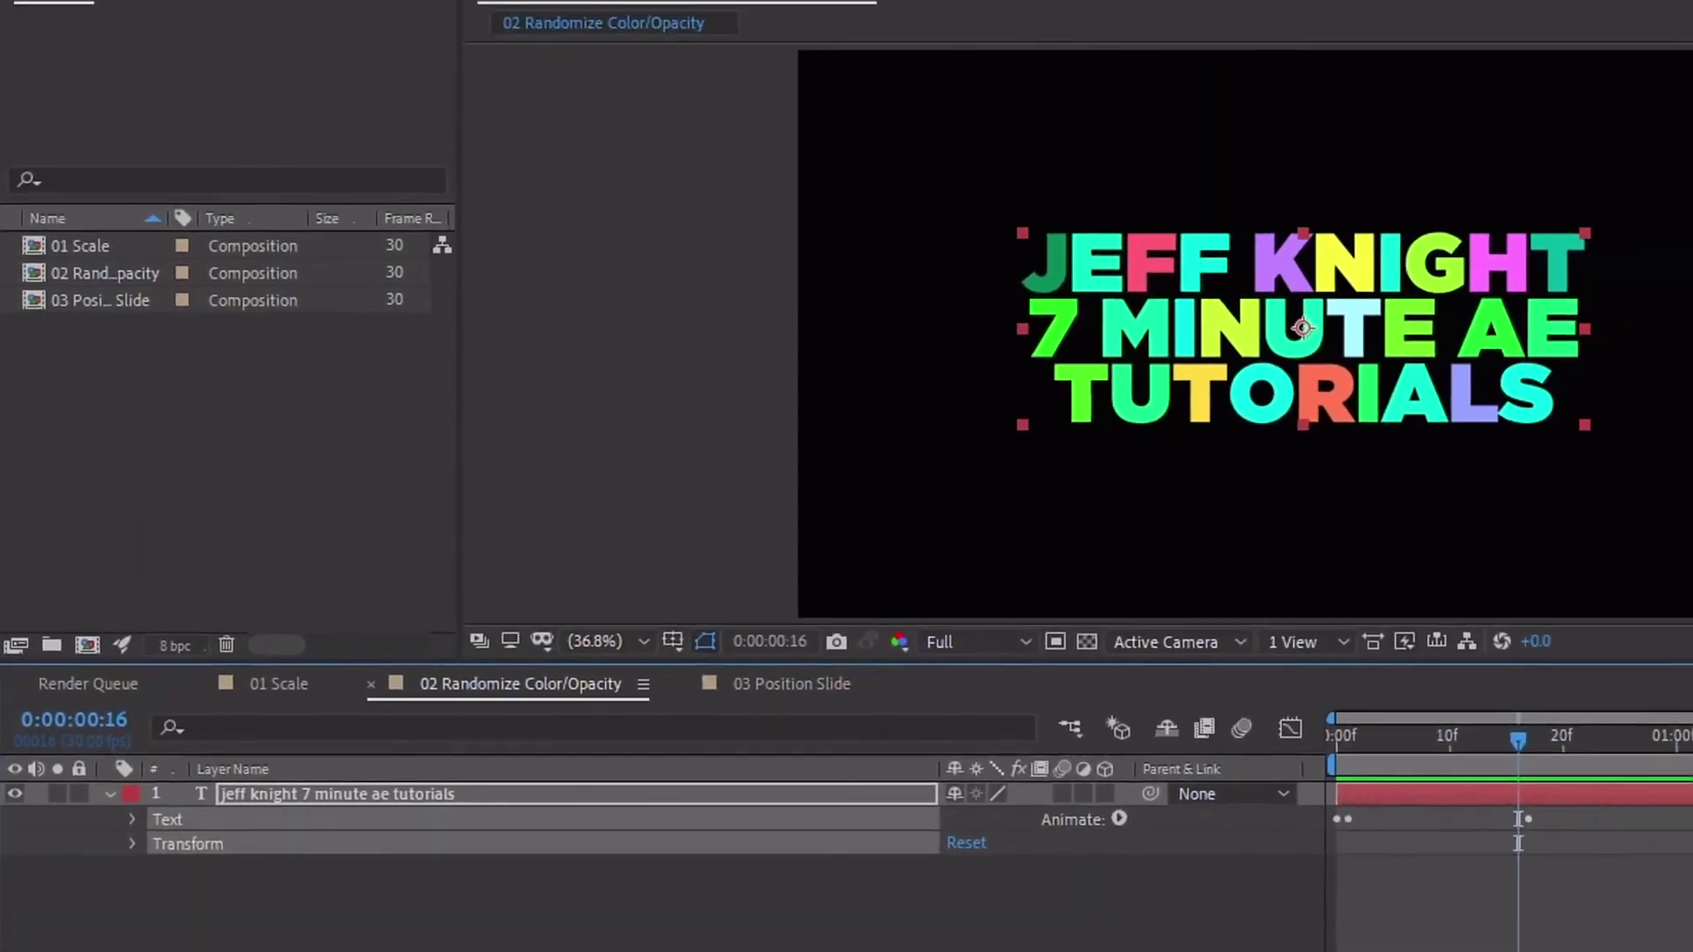
left_click(358, 44)
left_click(416, 87)
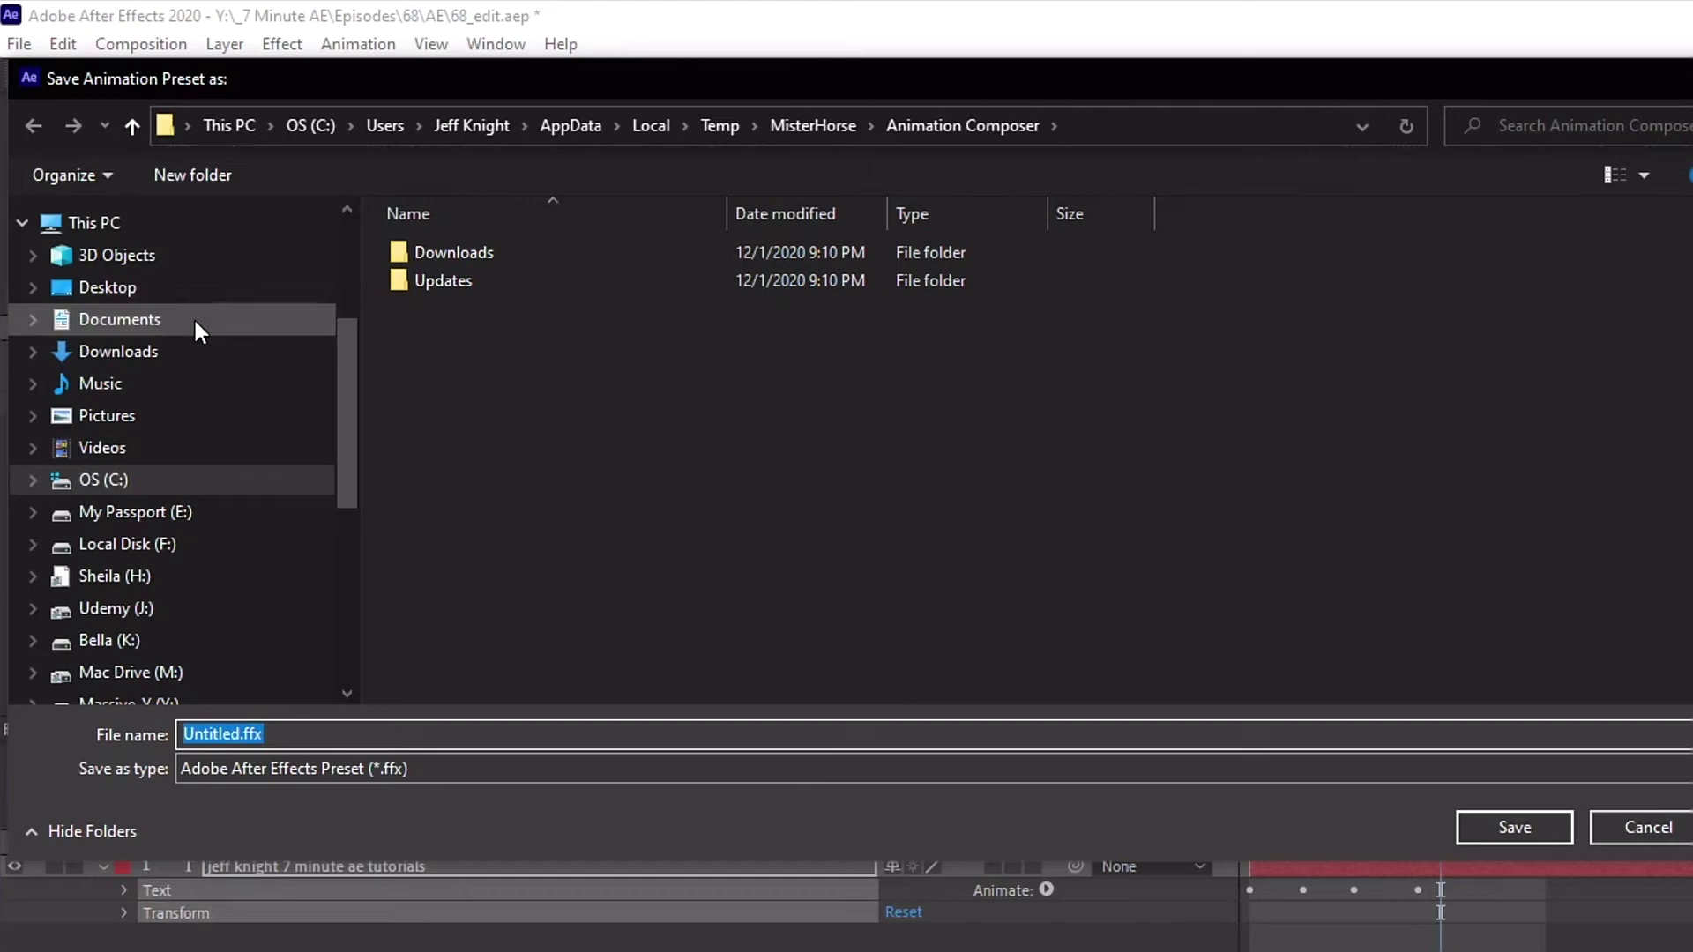
- In the save dialog, browse to Documents > Adobe > After Effects 2020 > User Presets
left_click(195, 321)
double_click(486, 253)
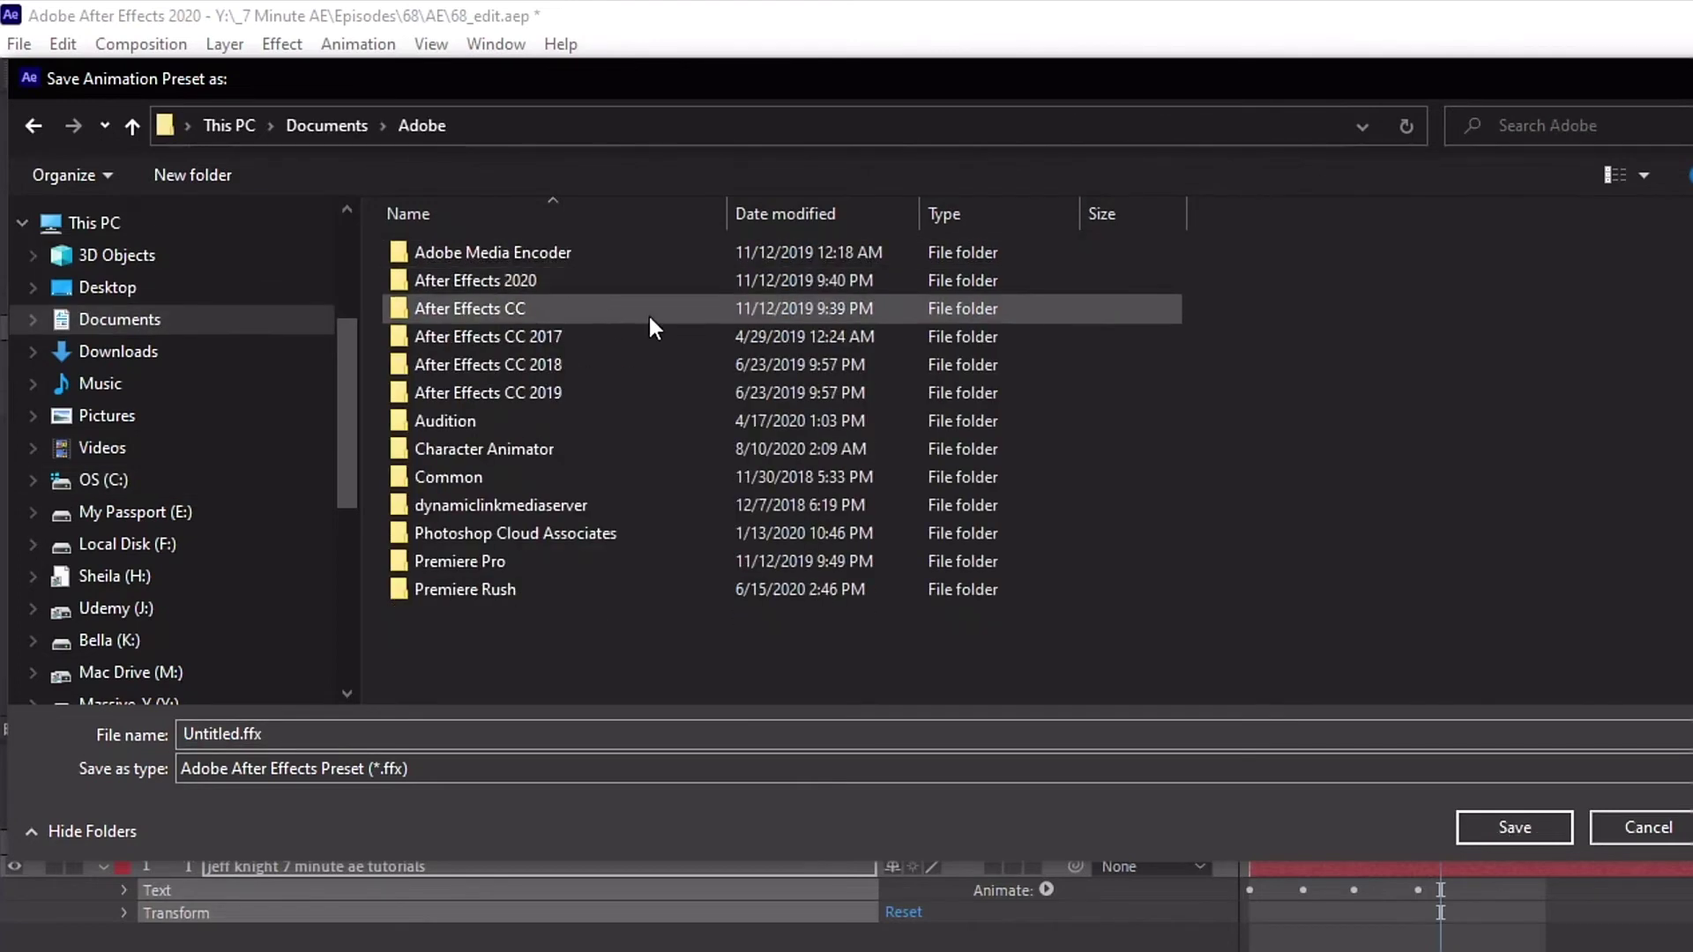
double_click(564, 282)
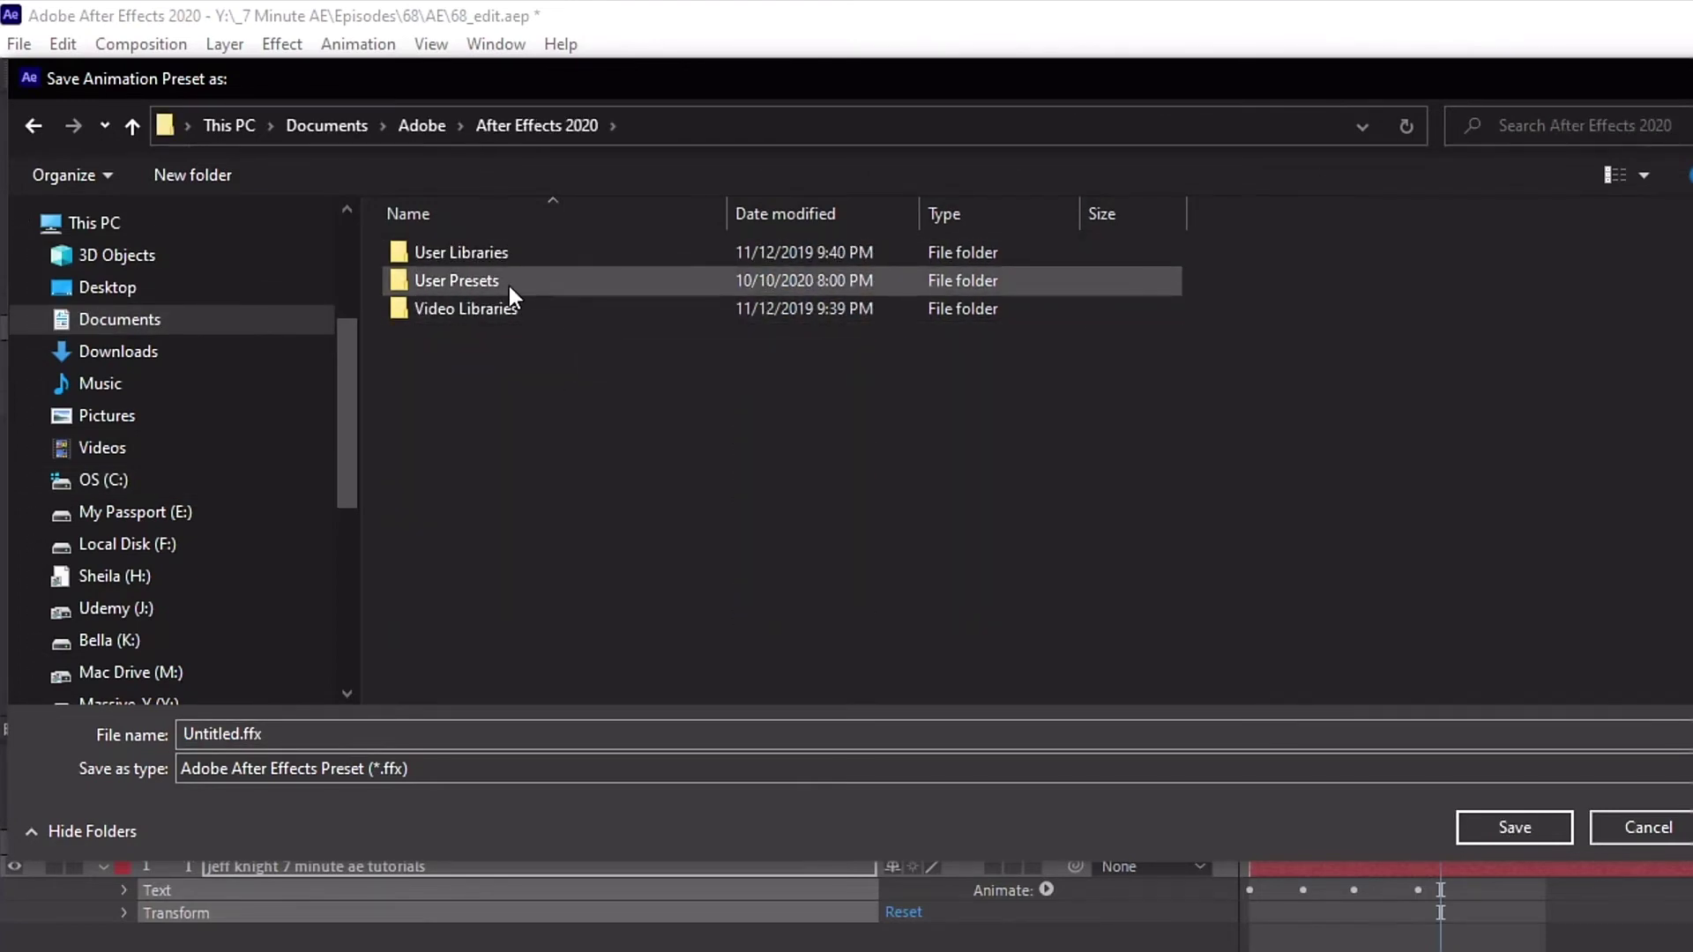
double_click(509, 282)
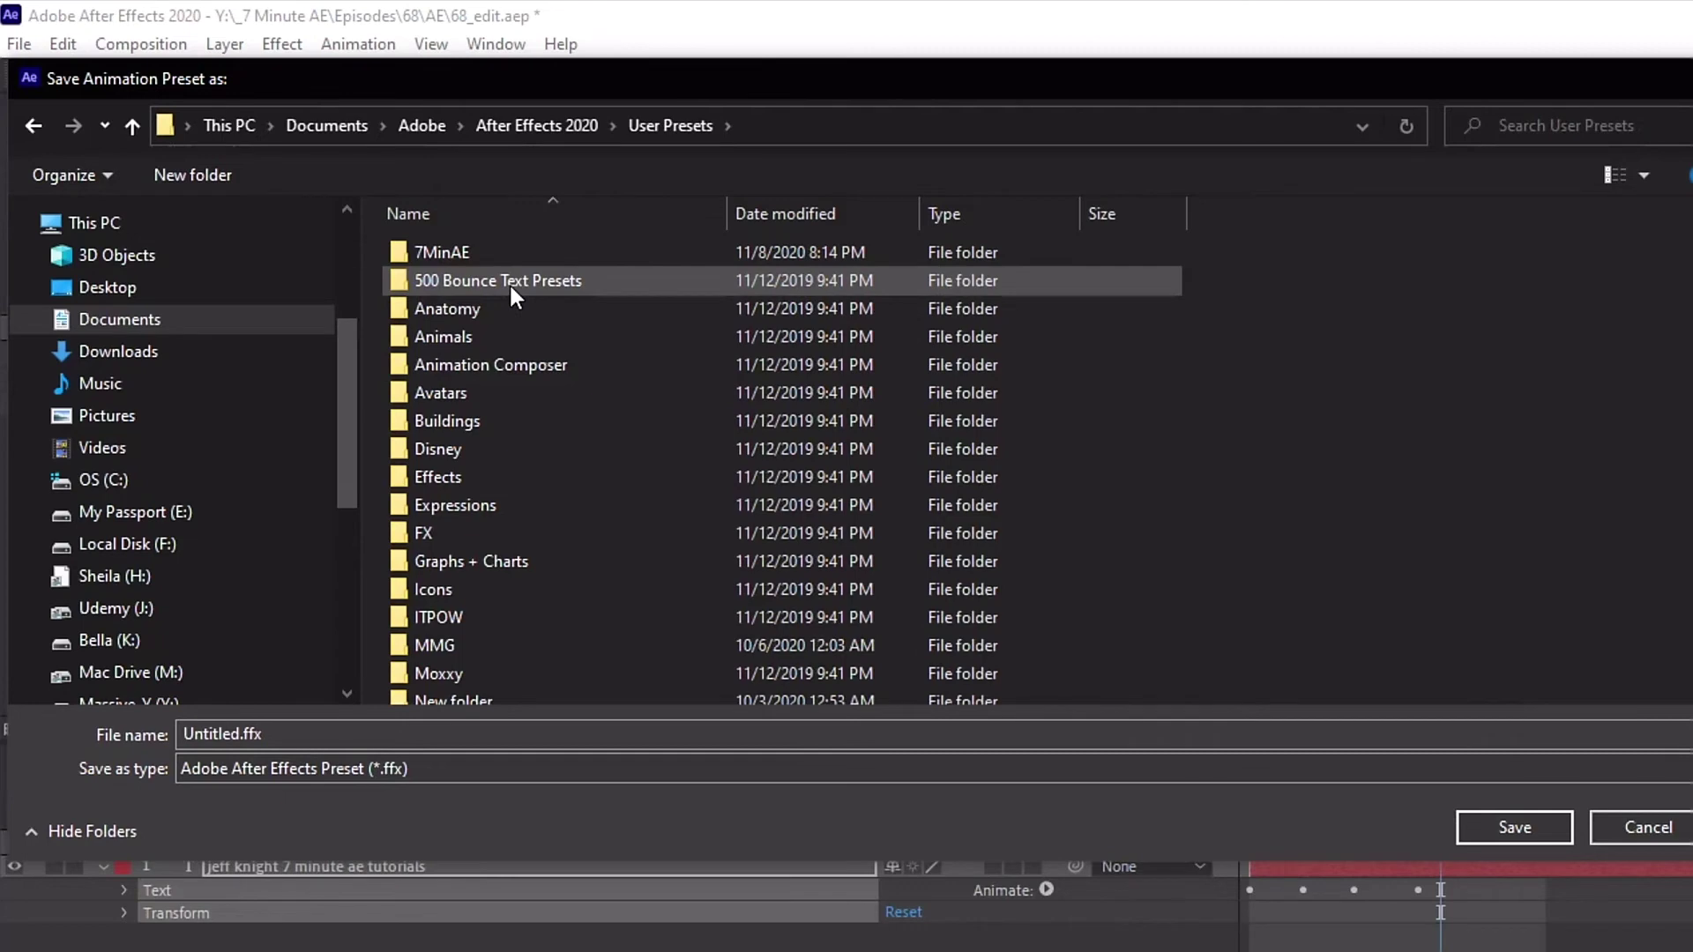
- Create a 7Min_TextAnimators folder and save the preset inside it as Color_Opacity_Animation
left_click(192, 174)
type("7")
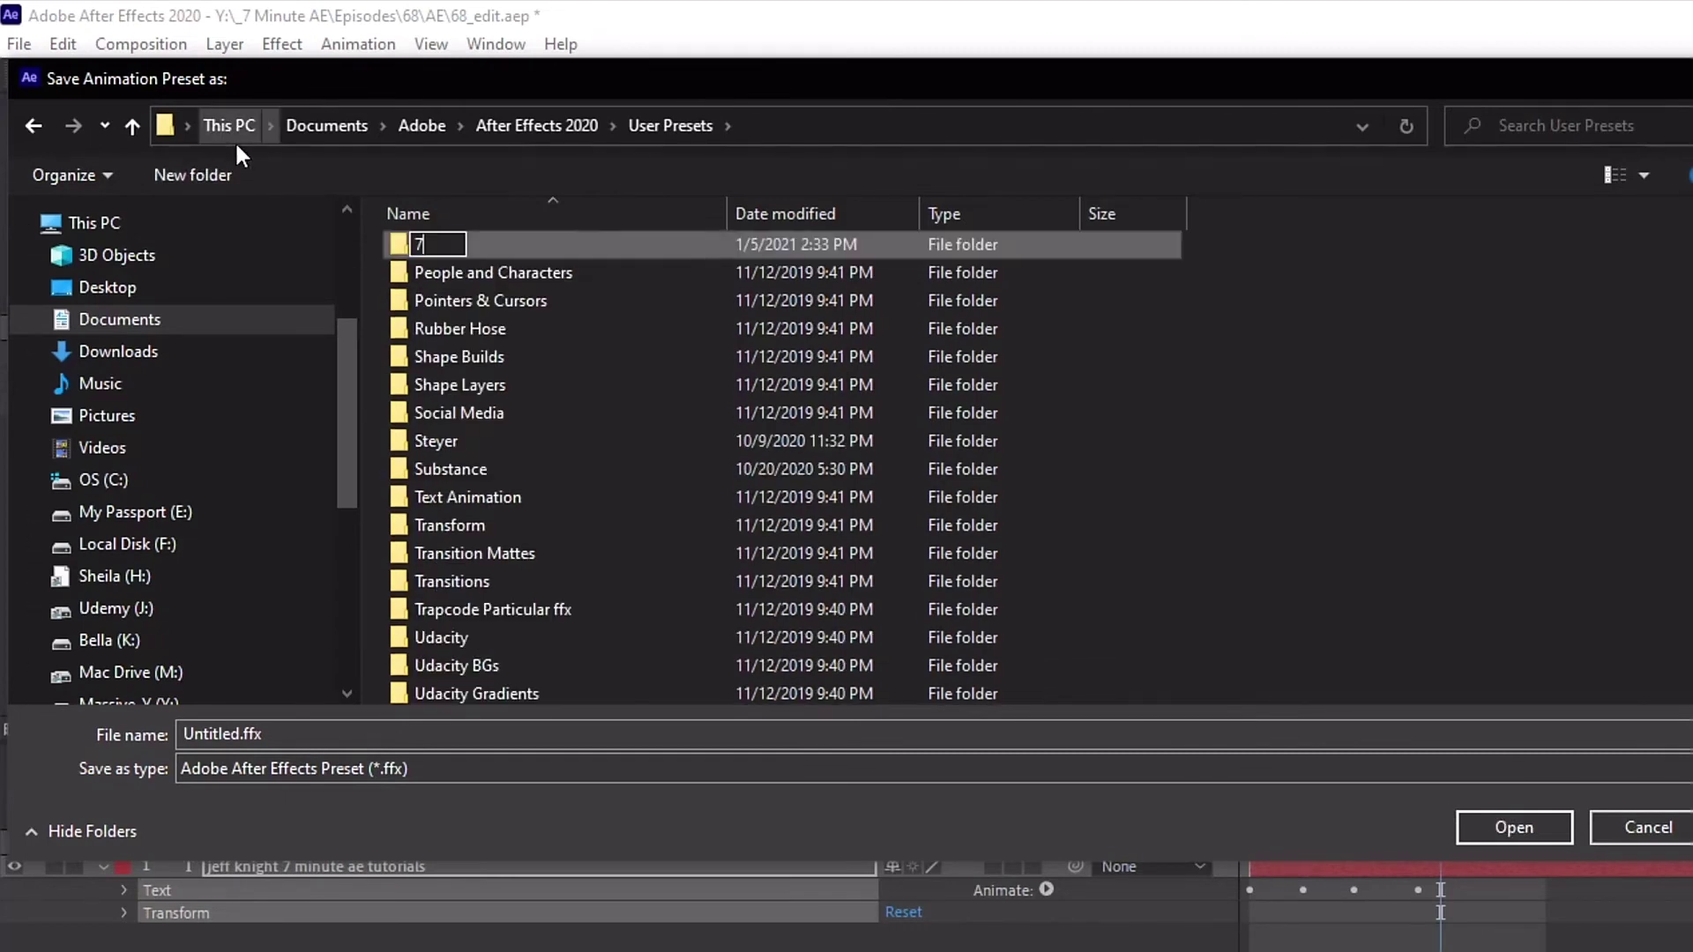
type("Min_TextAnimatiors")
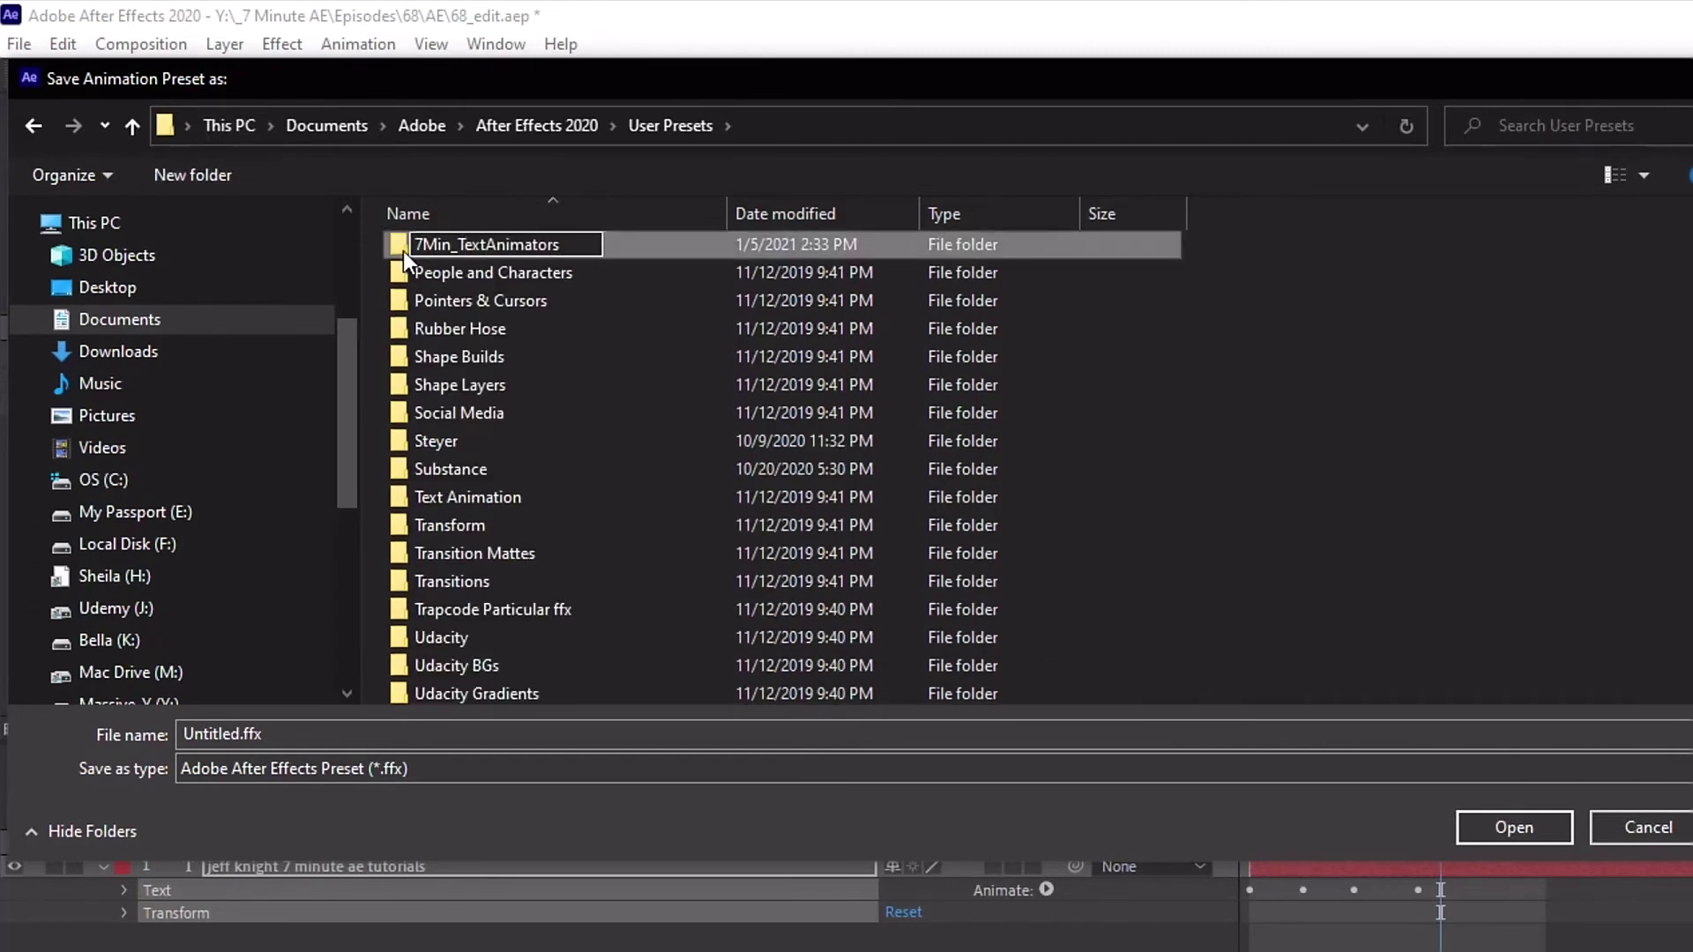
key("Return")
double_click(404, 251)
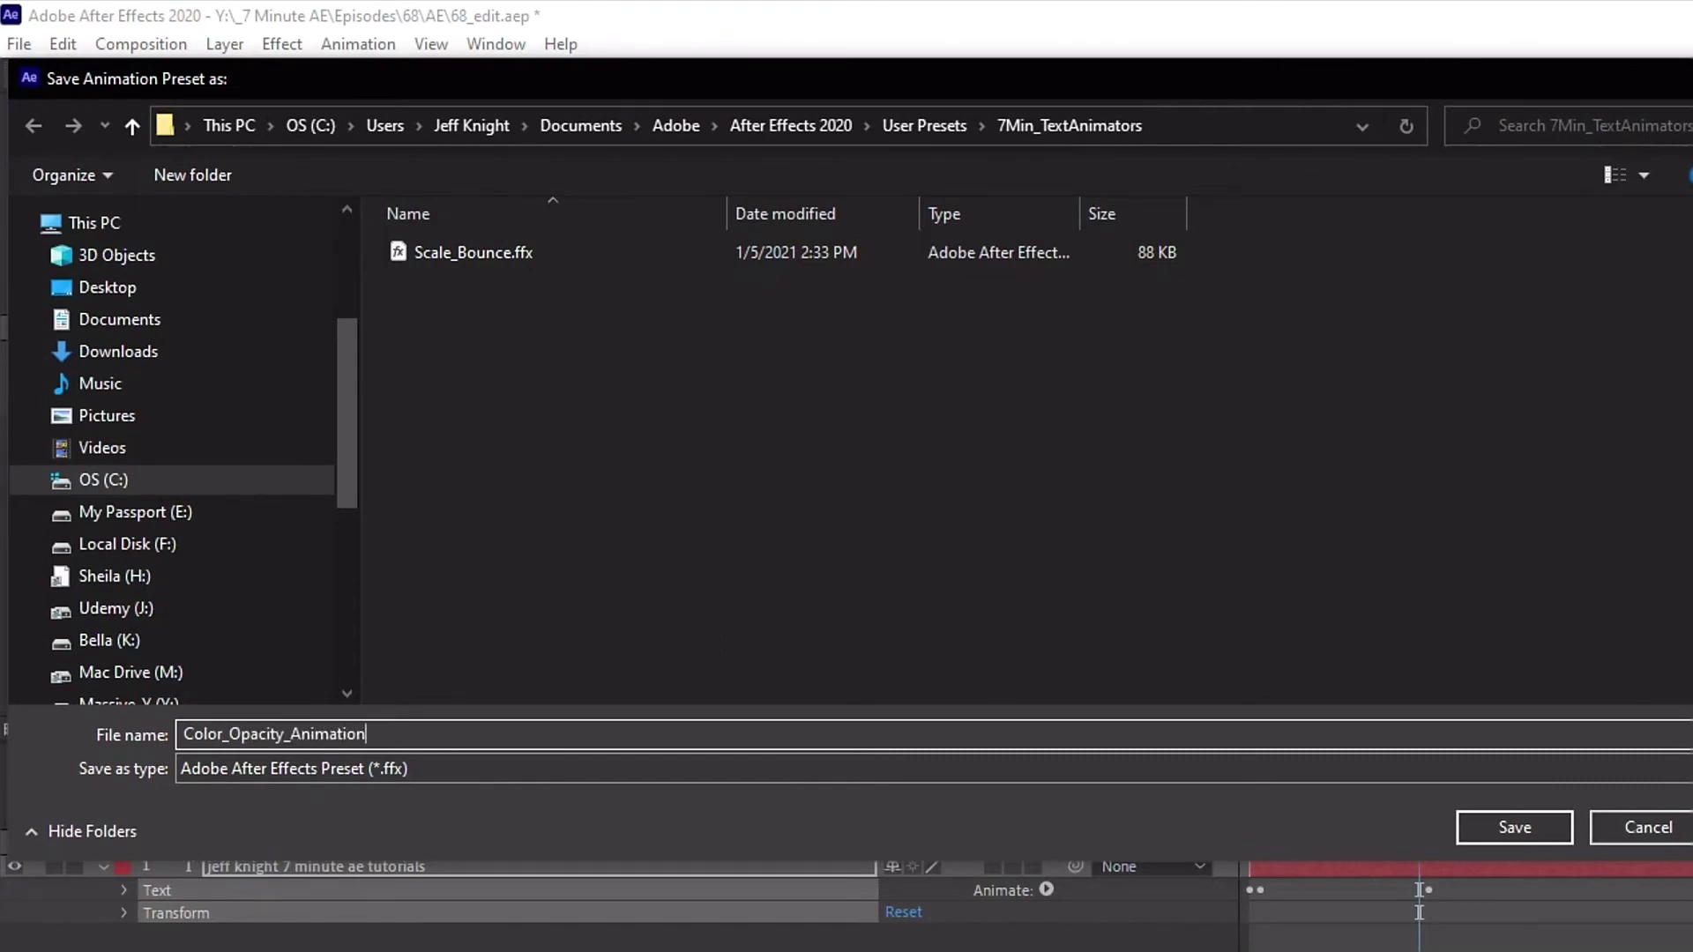
key("Return")
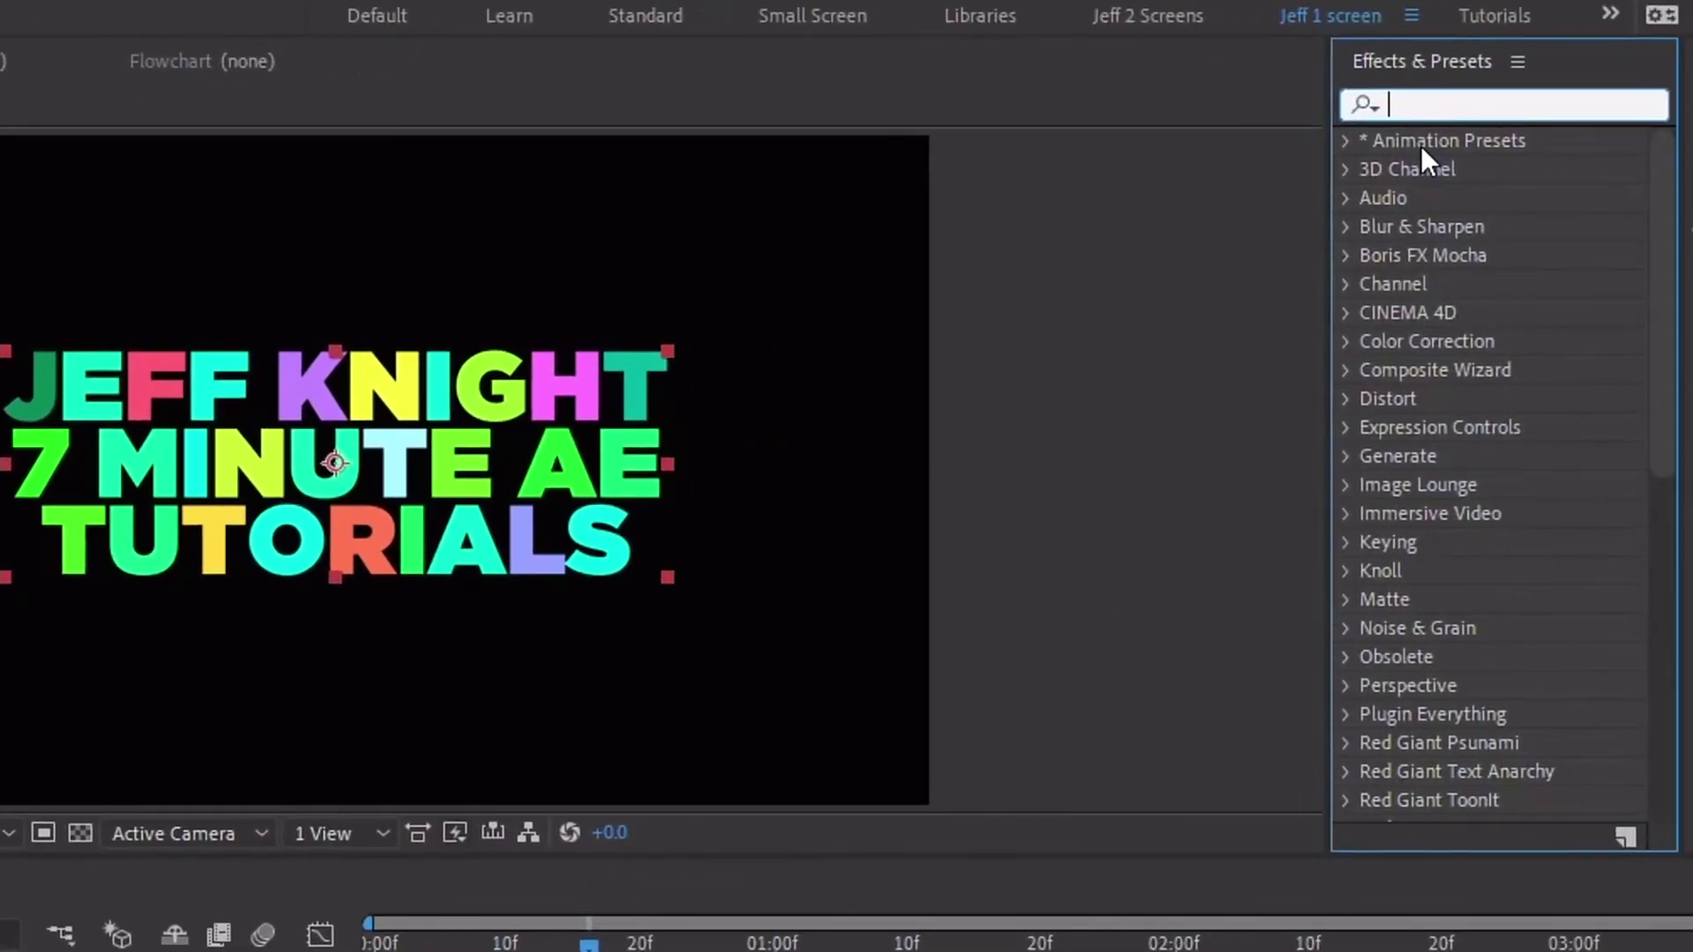
- In Effects & Presets, expand Animation Presets > User Presets > 7Min_TextAnimators and select Color_Opacity_Animation
left_click(1346, 140)
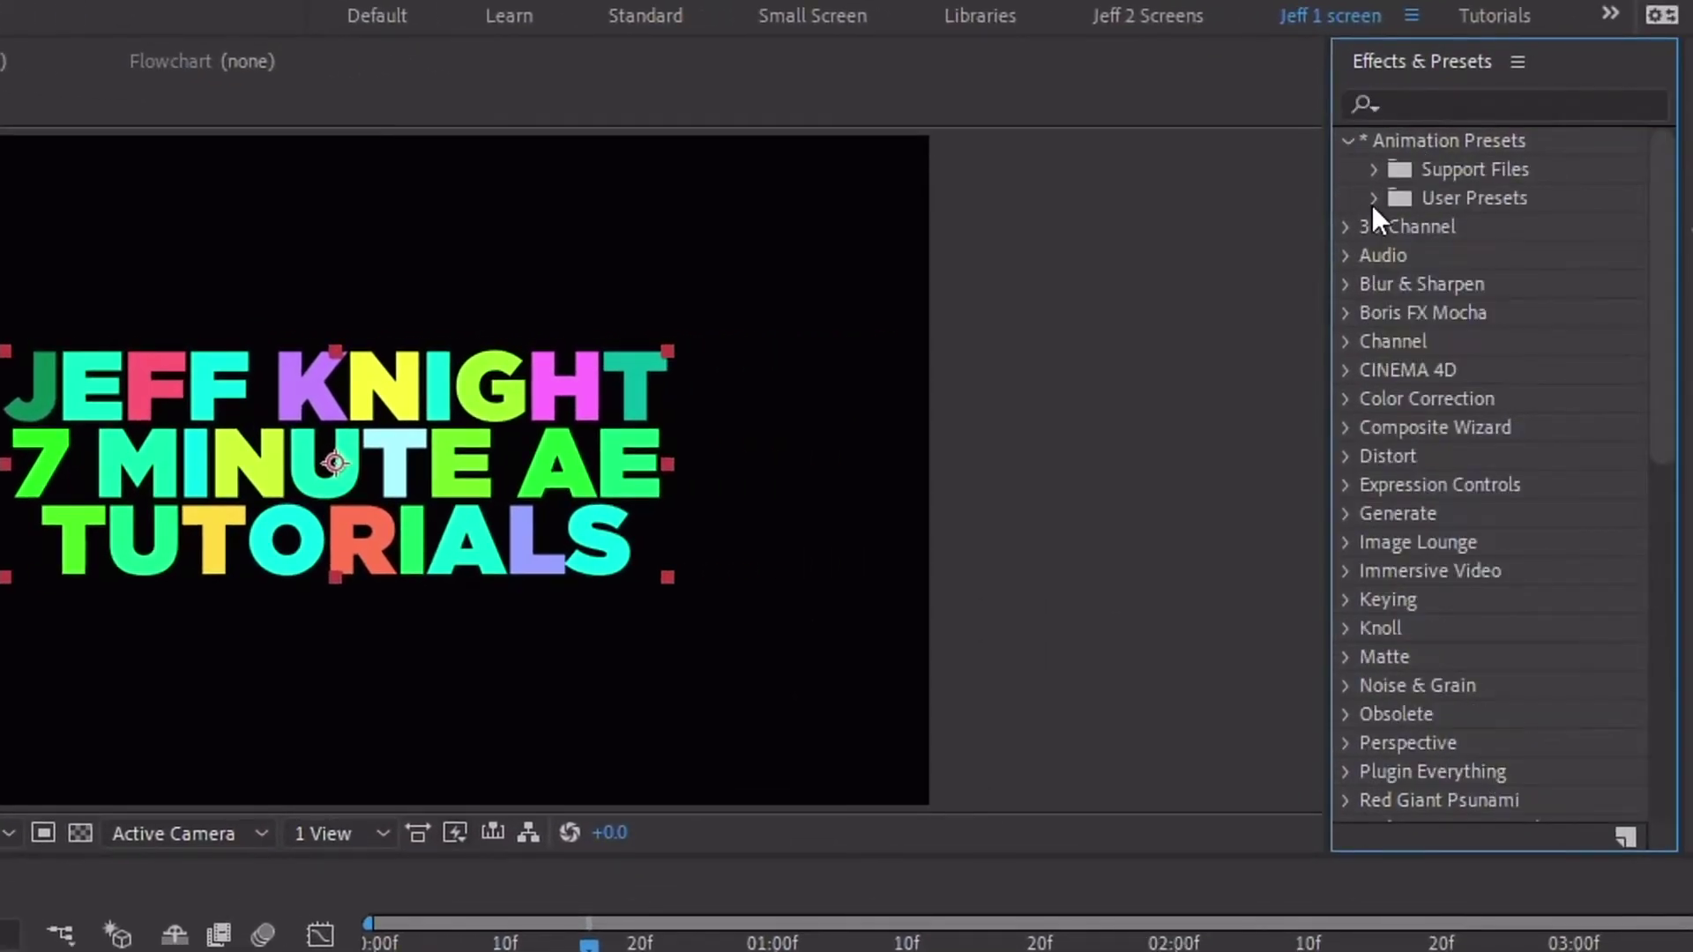
left_click(1376, 169)
left_click(1376, 255)
scroll(1378, 194, "down", 2)
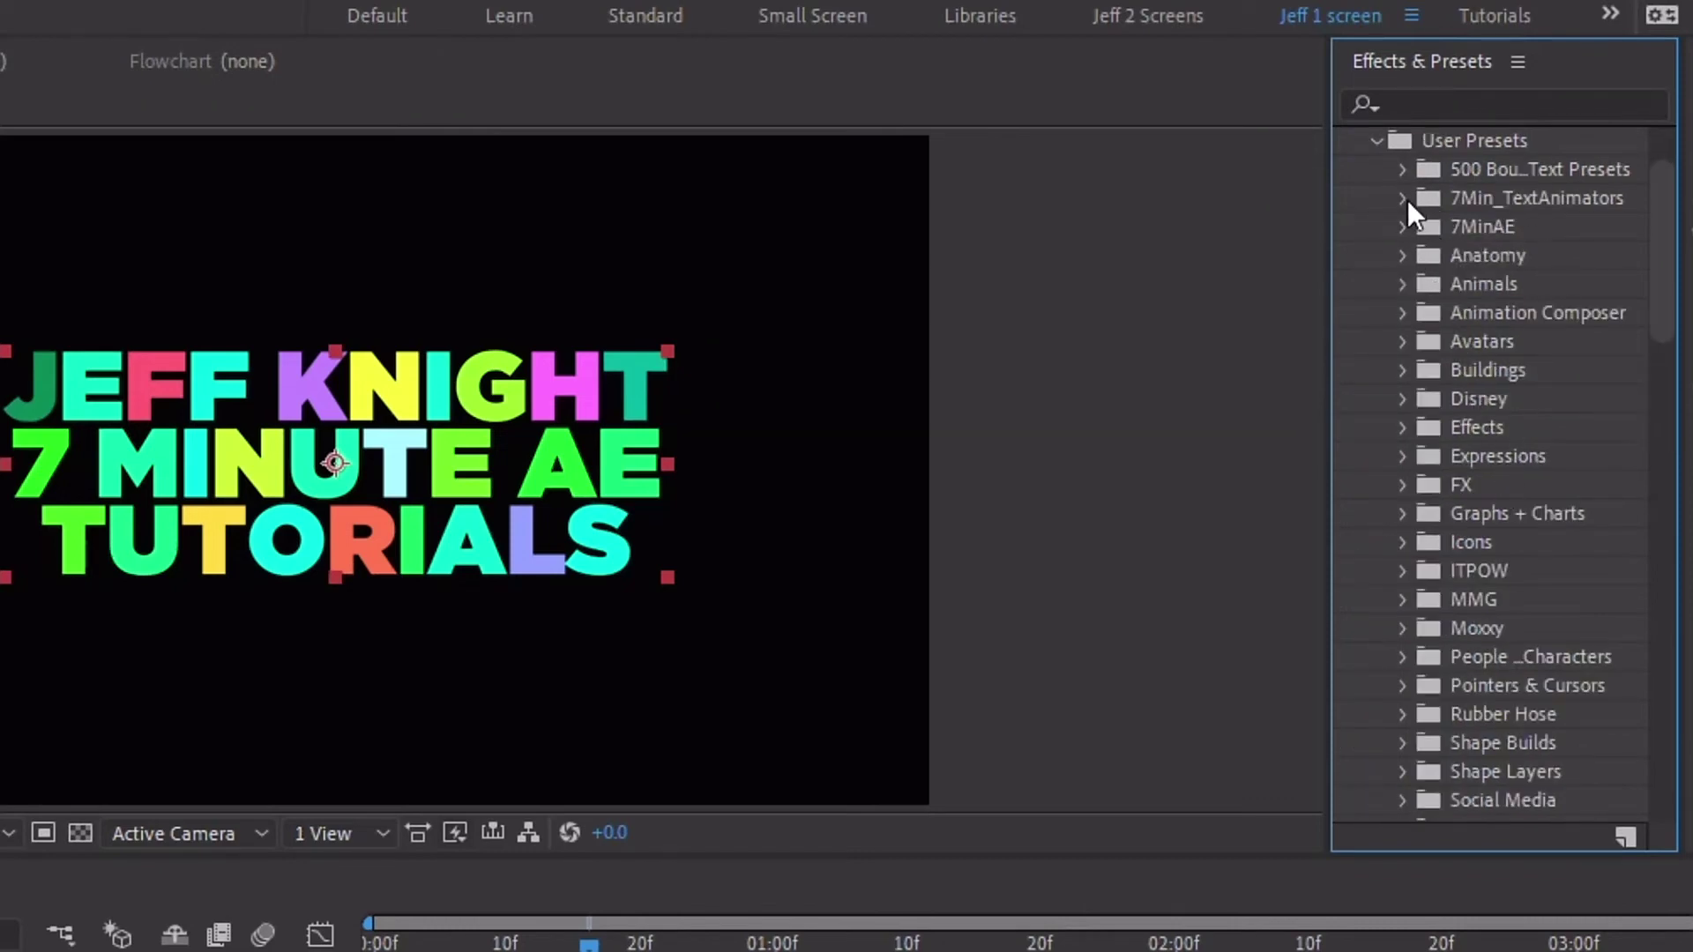
left_click(1403, 198)
left_click(1517, 226)
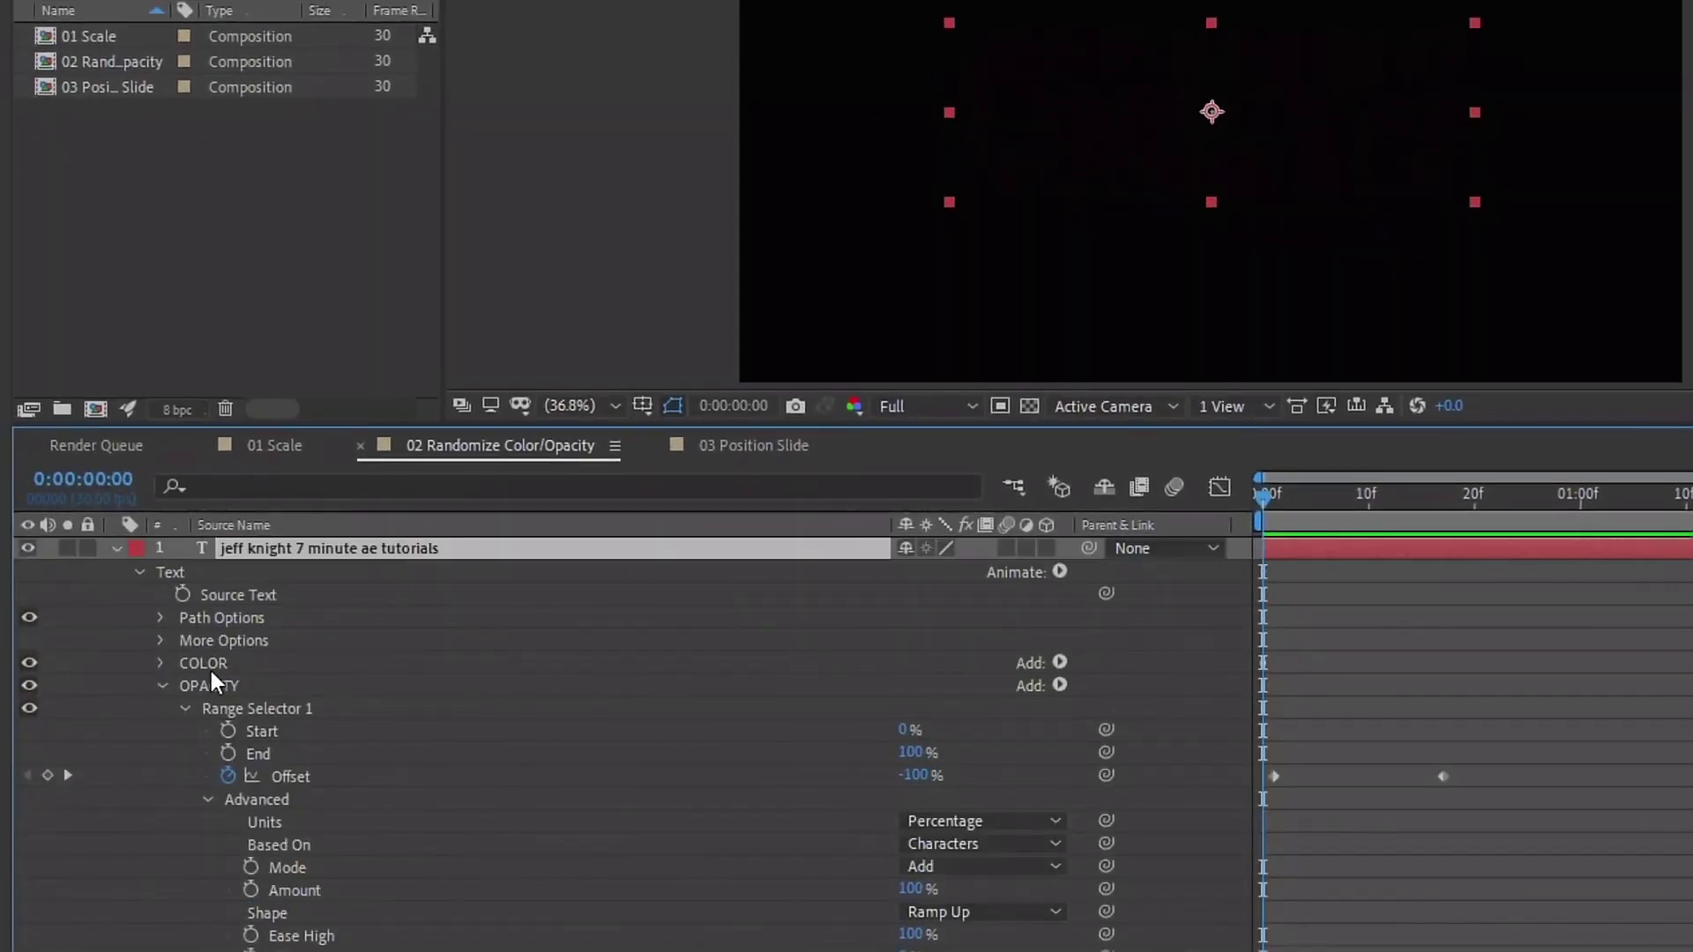
- Delete the COLOR and OPACITY animators, then reapply the Color_Opacity_Animation preset to the title
left_click(209, 681)
left_click(210, 663, "shift")
key("Delete")
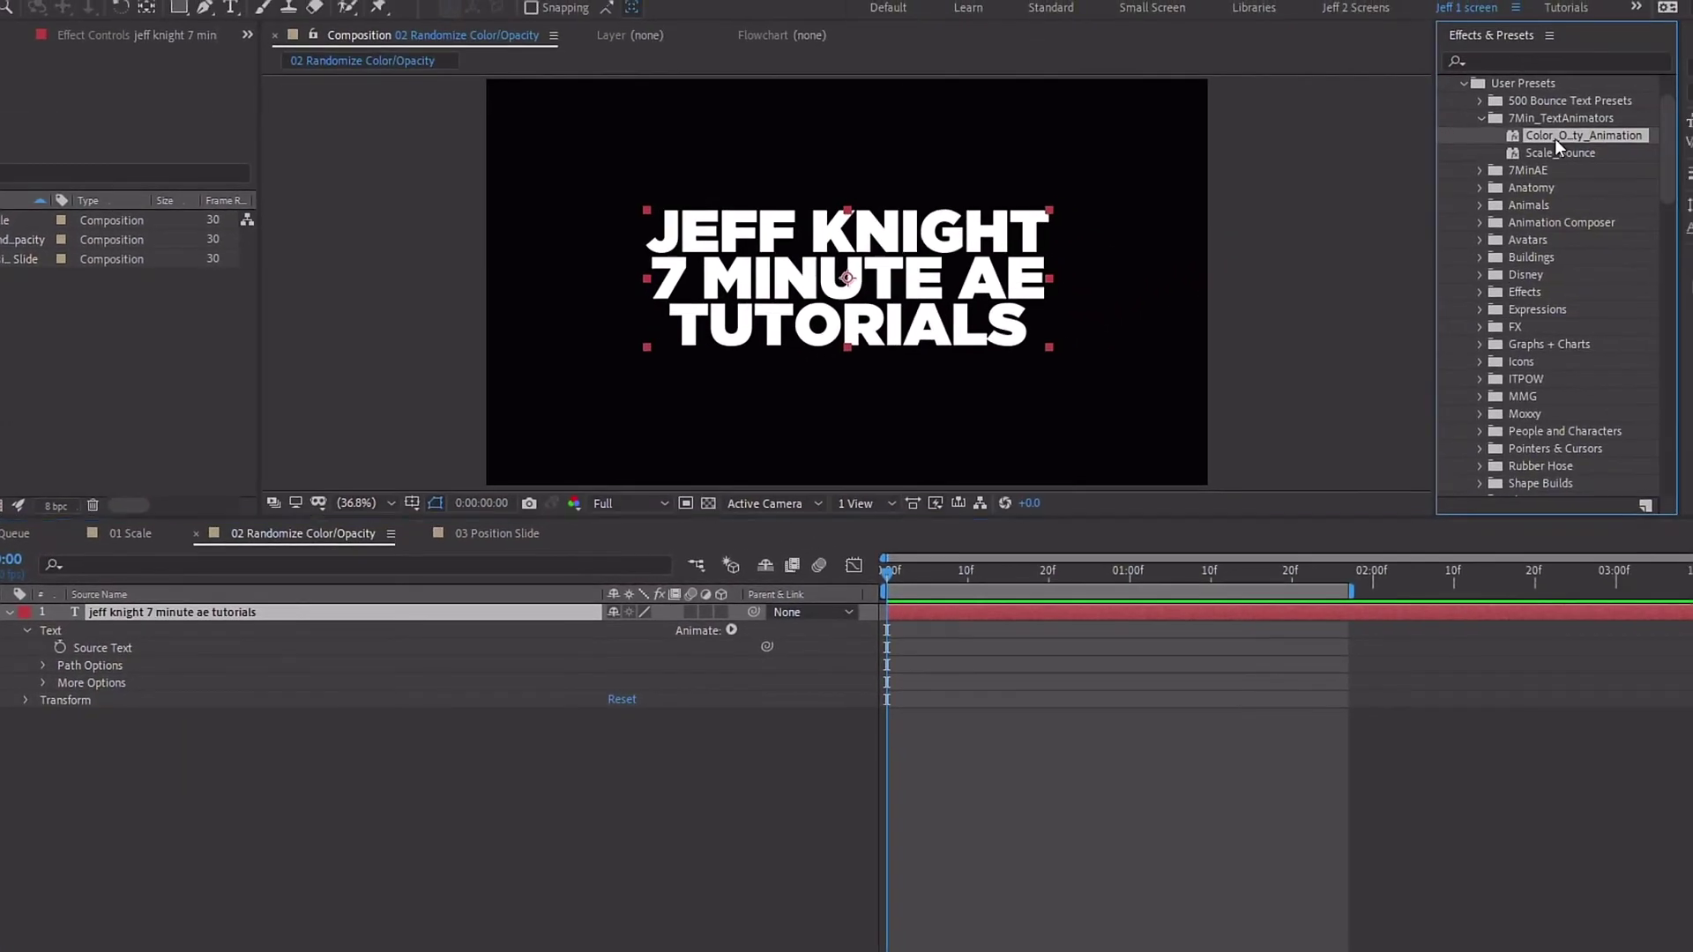
double_click(1578, 135)
- Preview the restored rainbow fade-in and expand the reapplied COLOR and OPACITY animators
key("space")
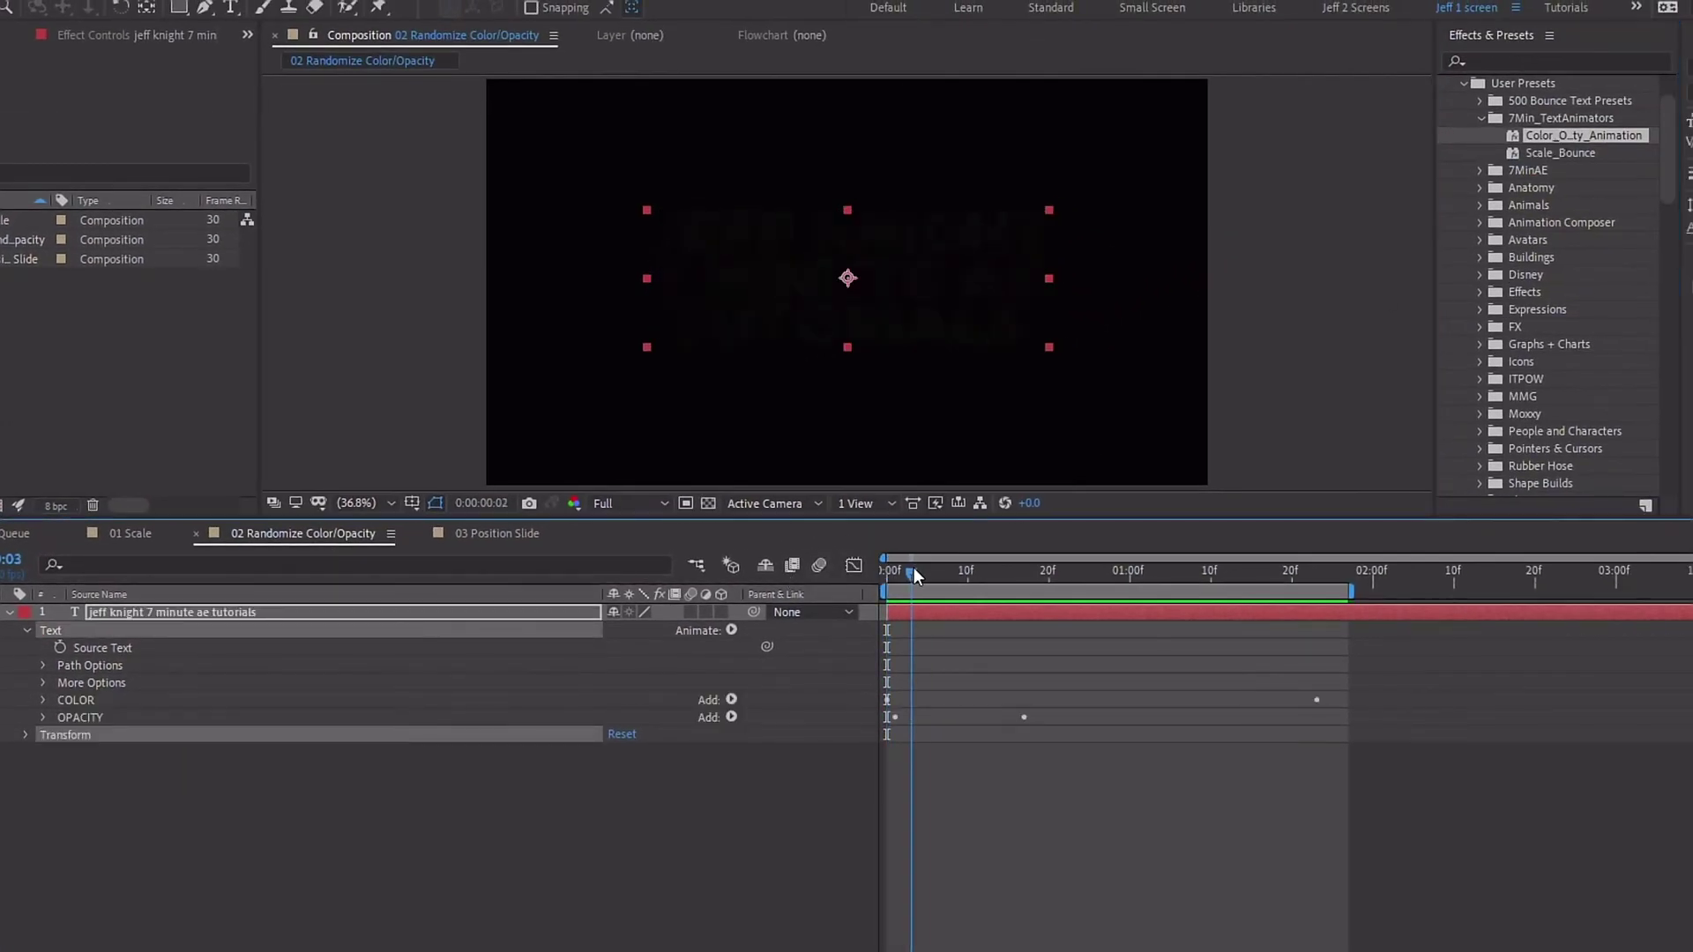
left_click(904, 572)
left_click_drag(933, 585, 815, 568)
key("space")
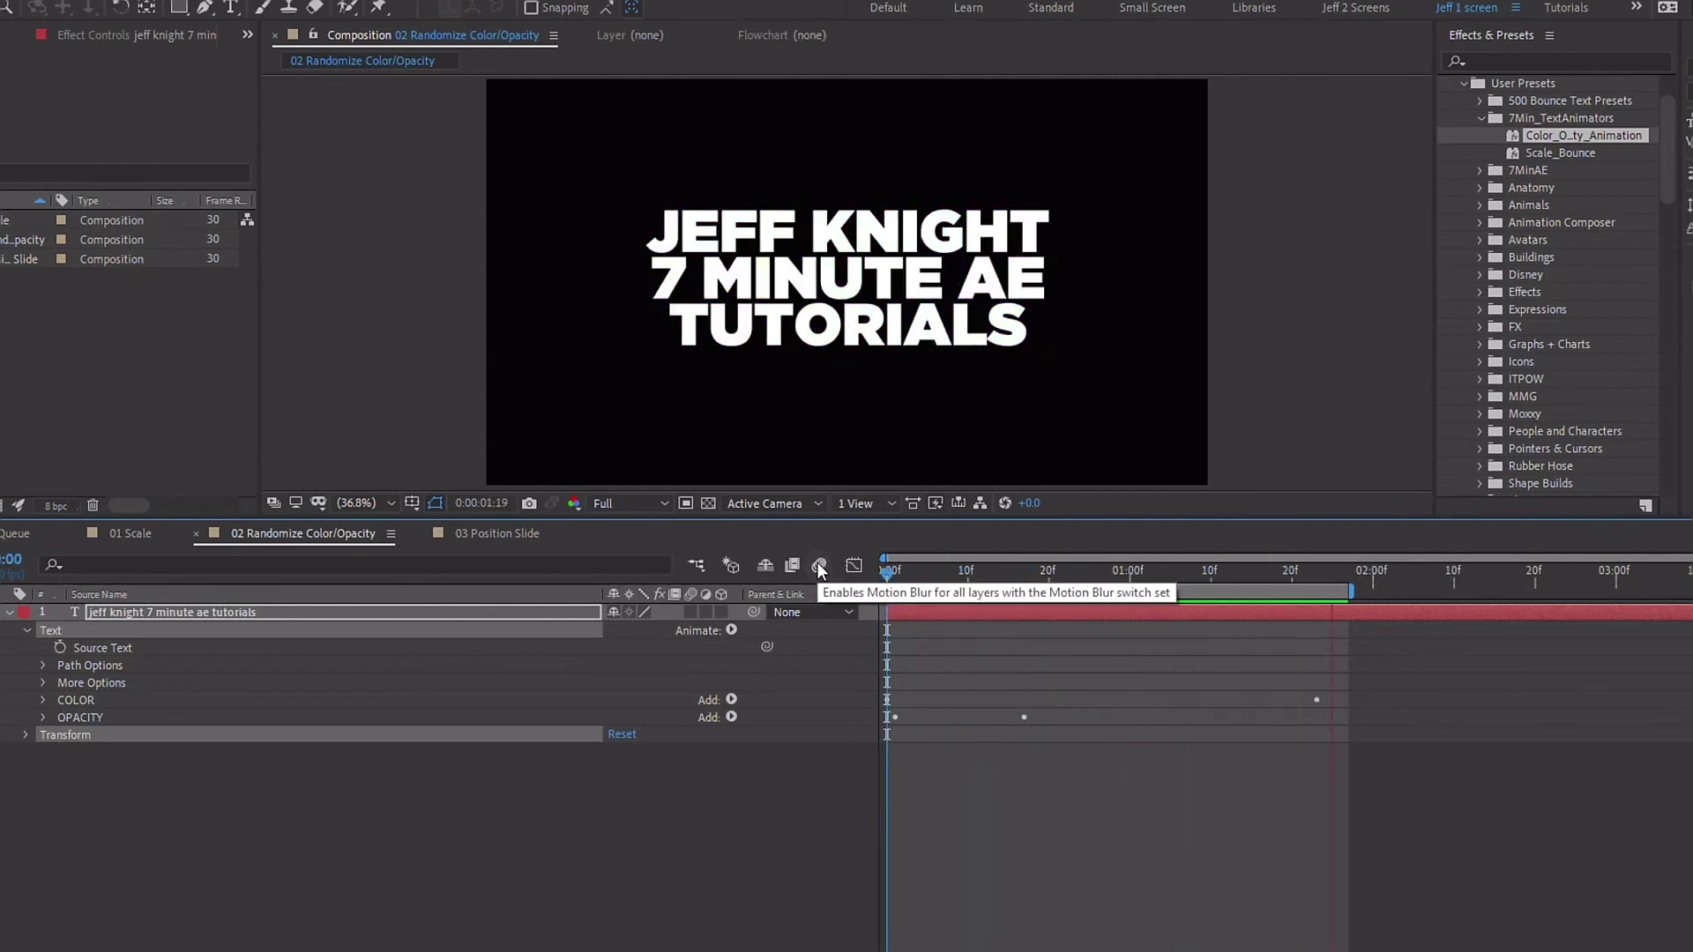
left_click(42, 717)
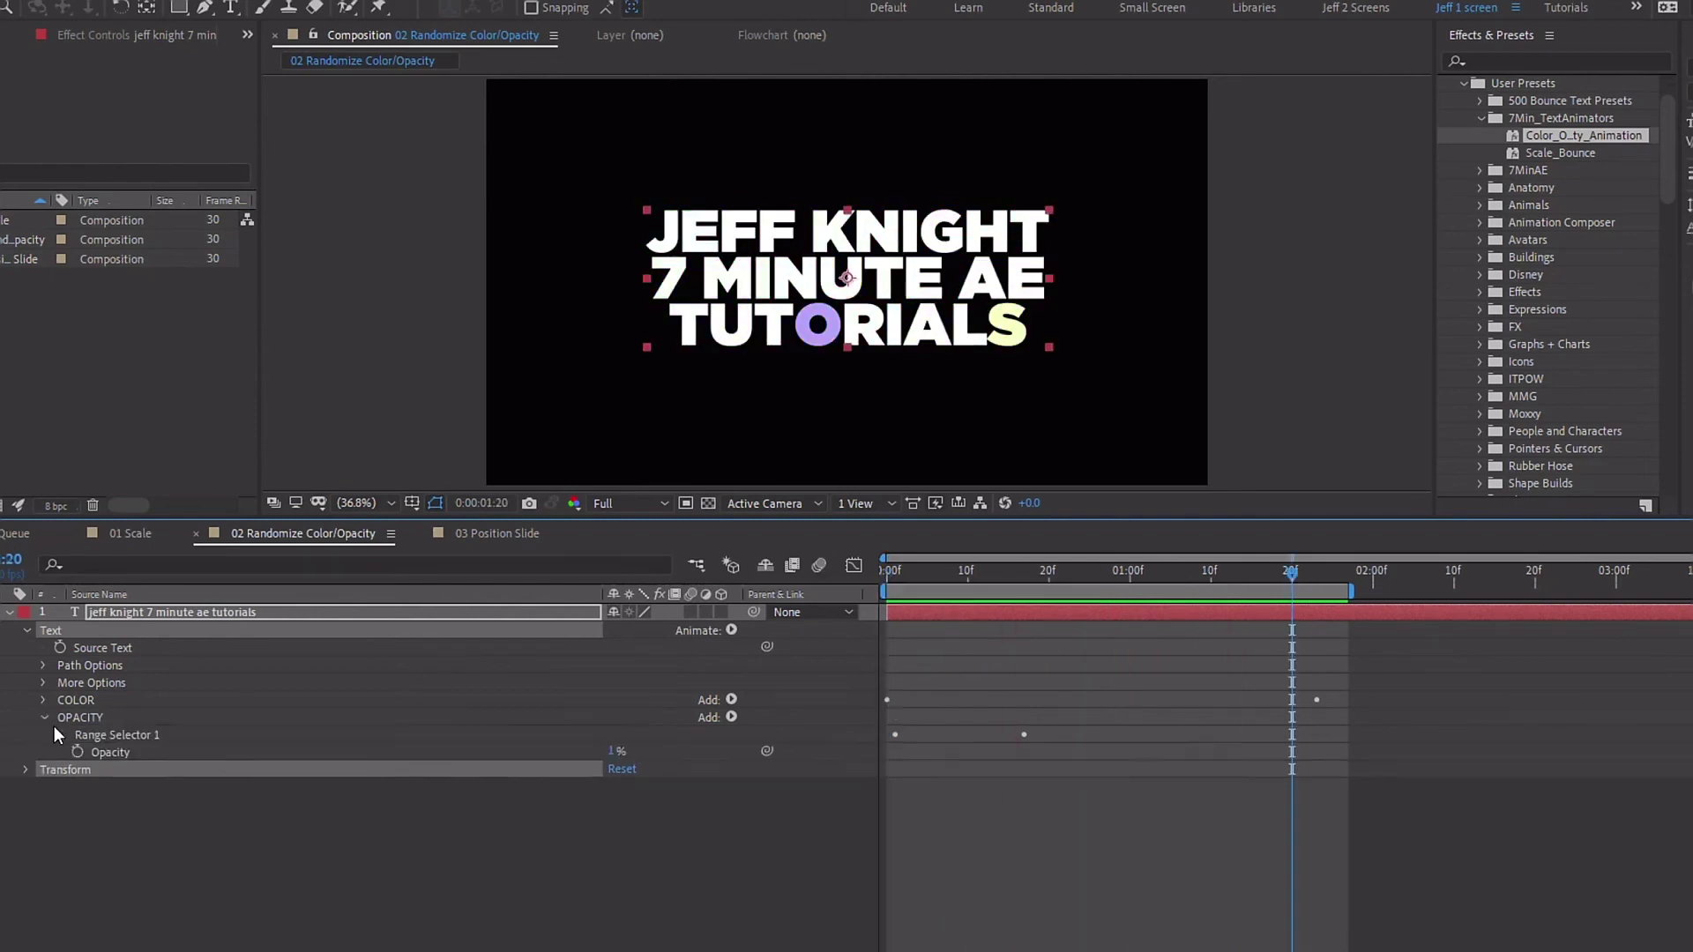
left_click(44, 700)
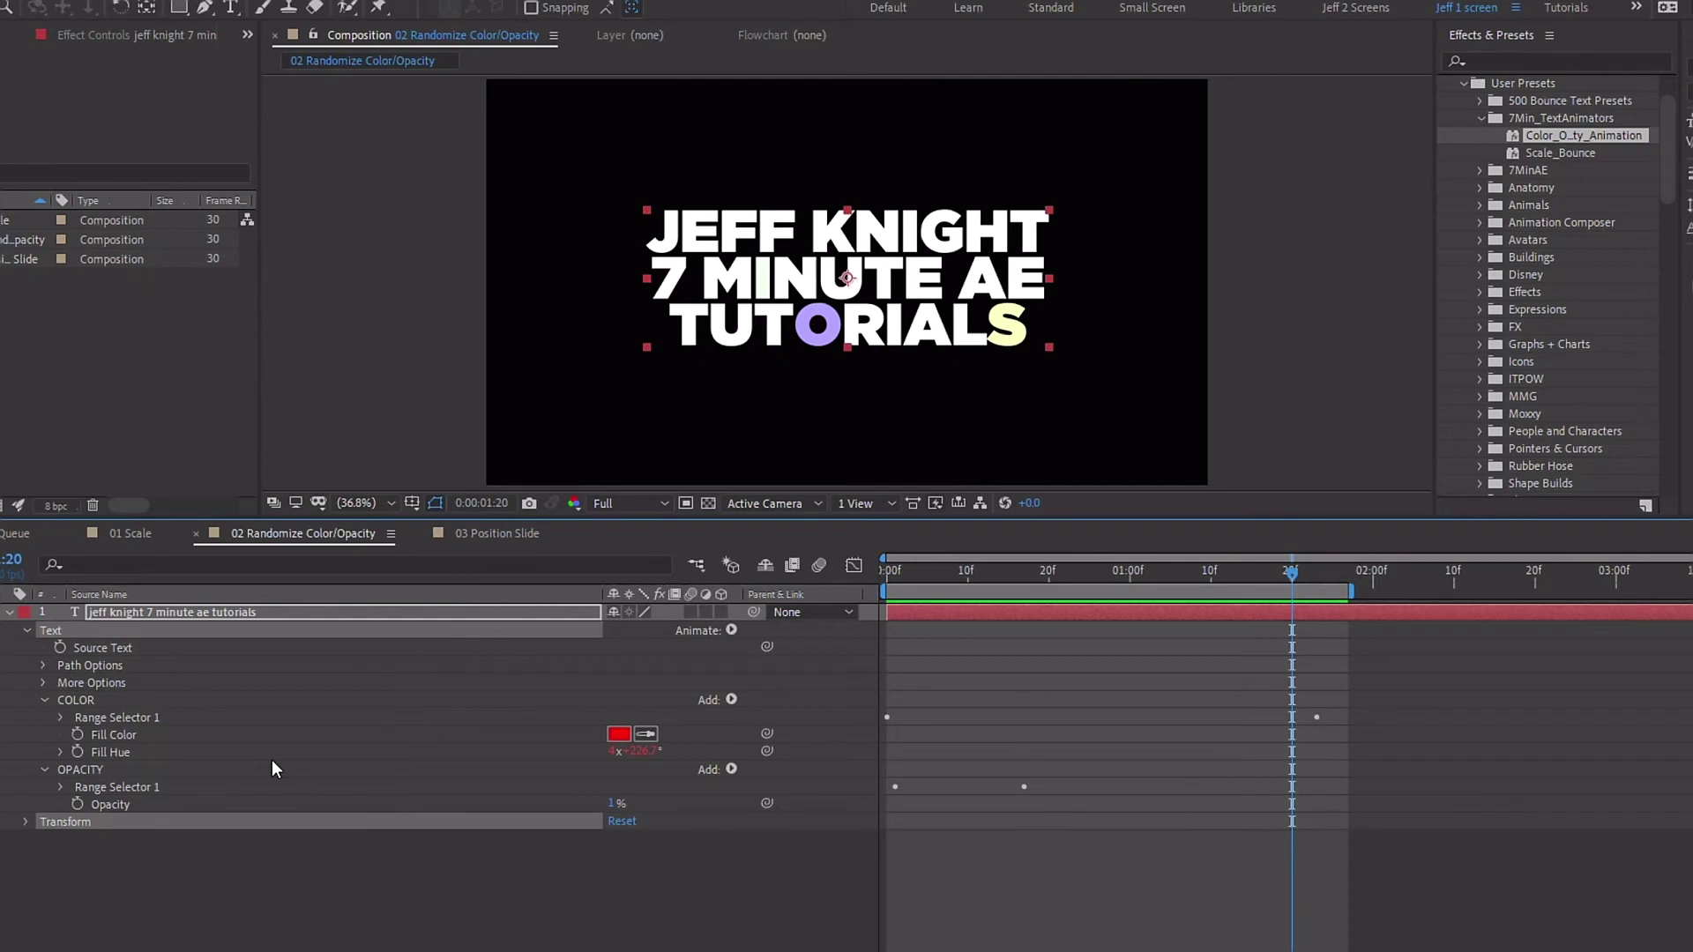
left_click(91, 614)
- Delete the title layer, recreate it from the Color_Opacity_Animation preset, and scrub to frame 3
key("Delete")
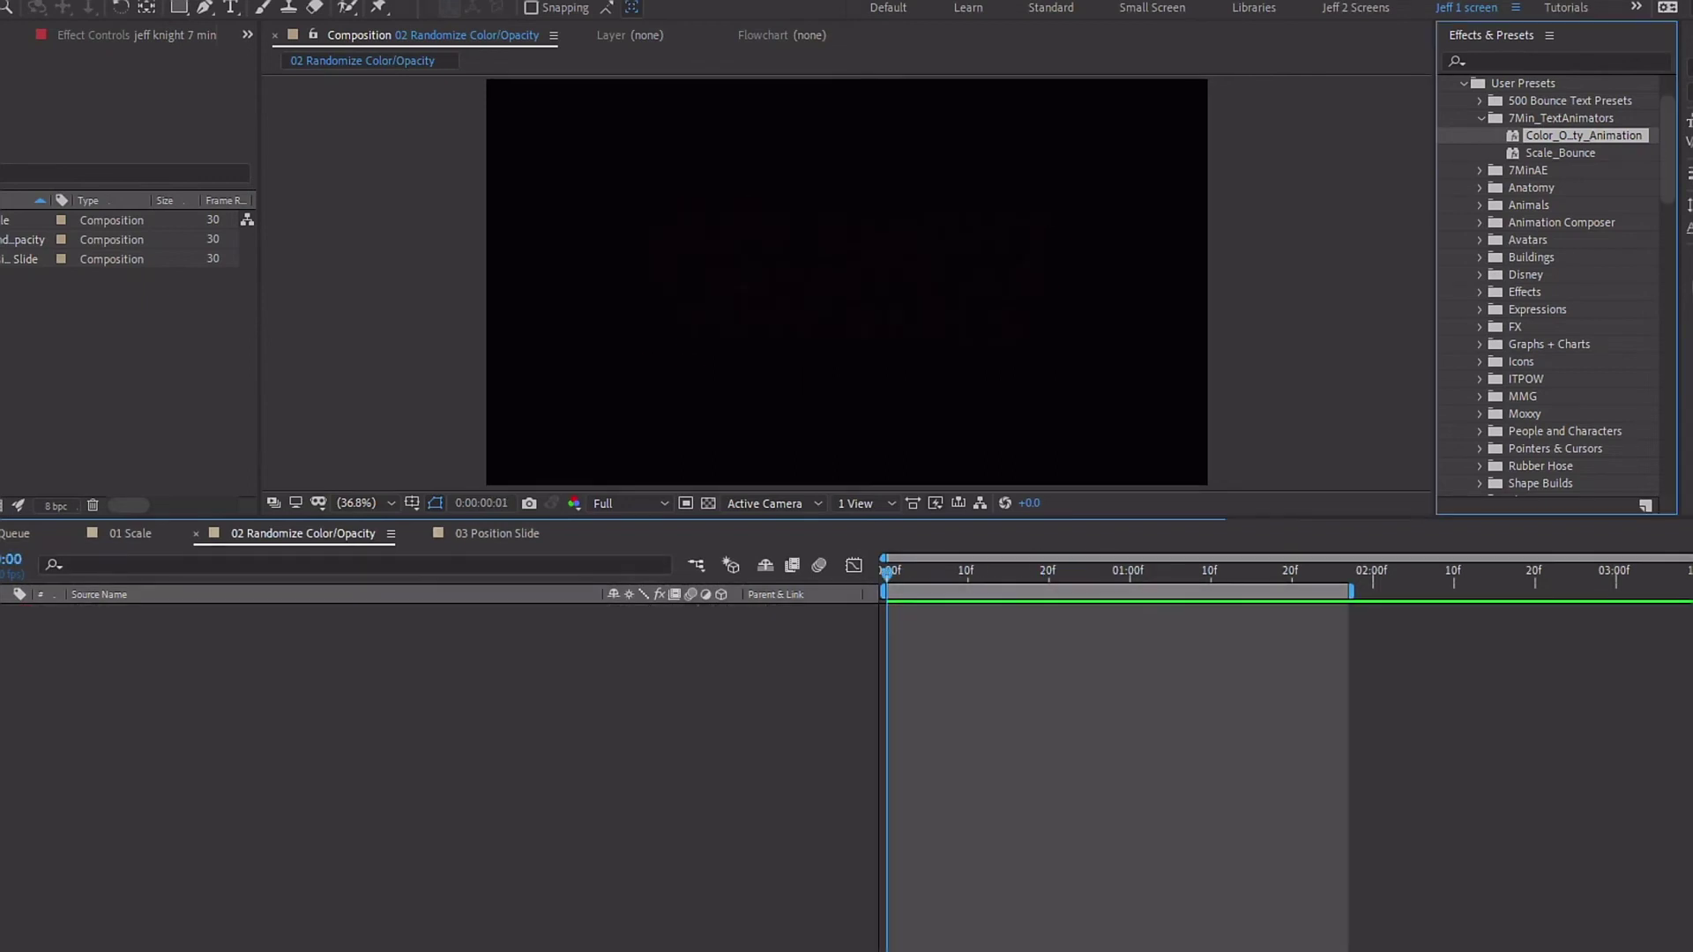
double_click(1554, 139)
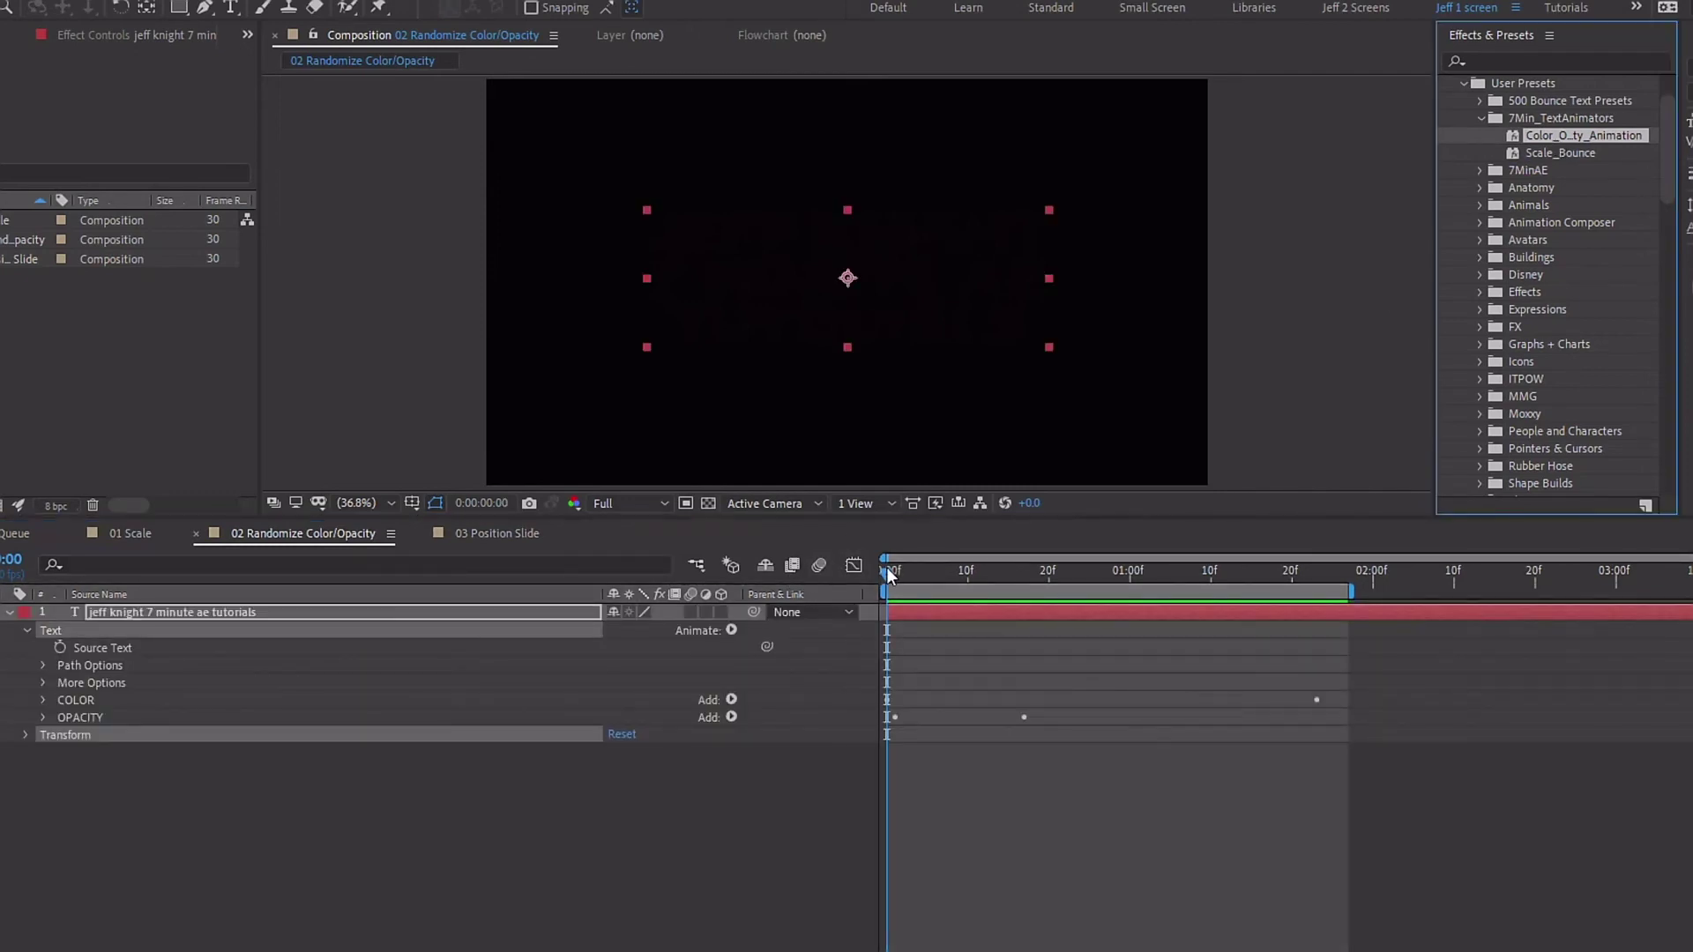
left_click_drag(886, 568, 1024, 580)
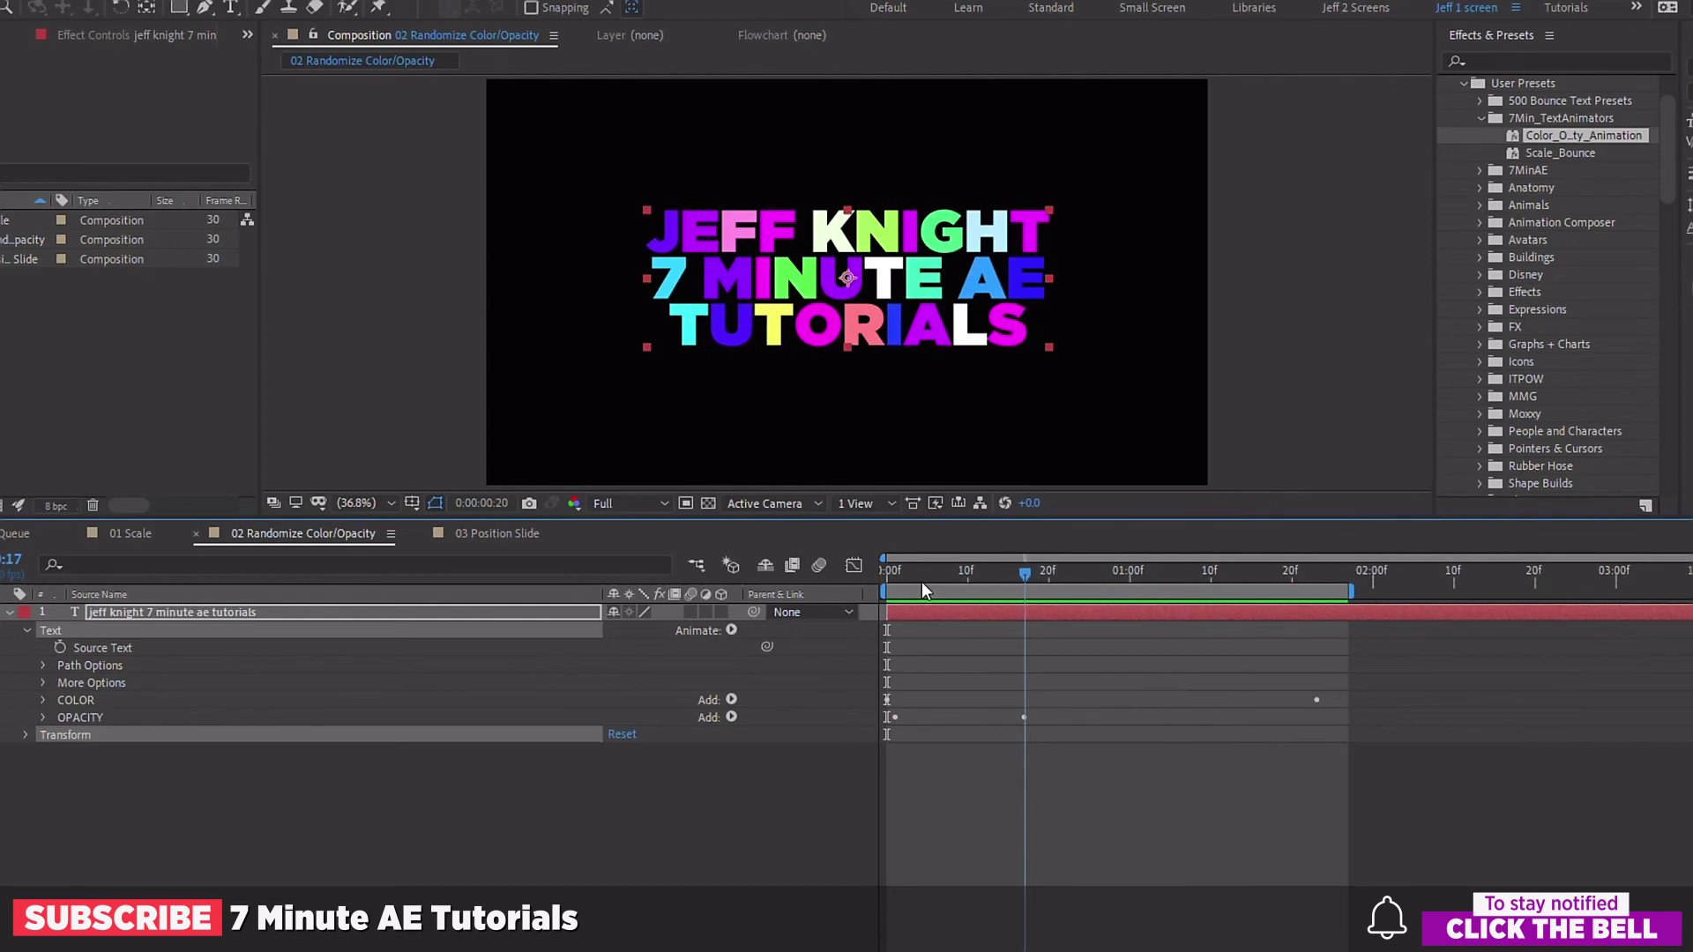